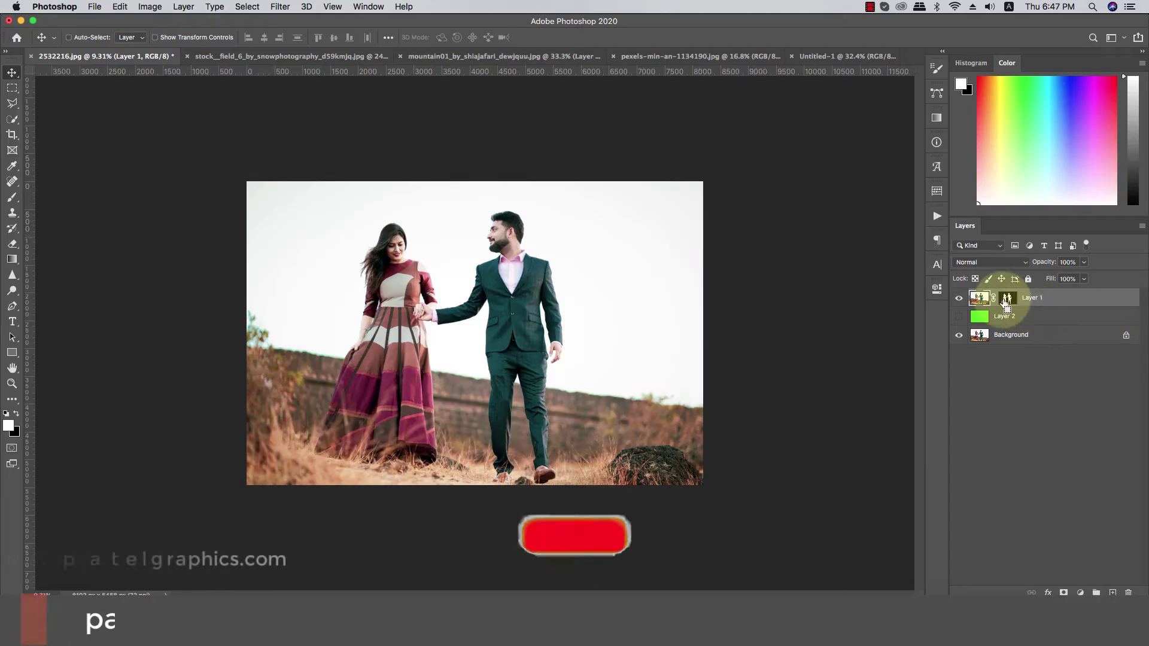
Copy the cut-out couple layer into the Untitled-1 document, with the original Background hidden
ctrl+click(1005, 299)
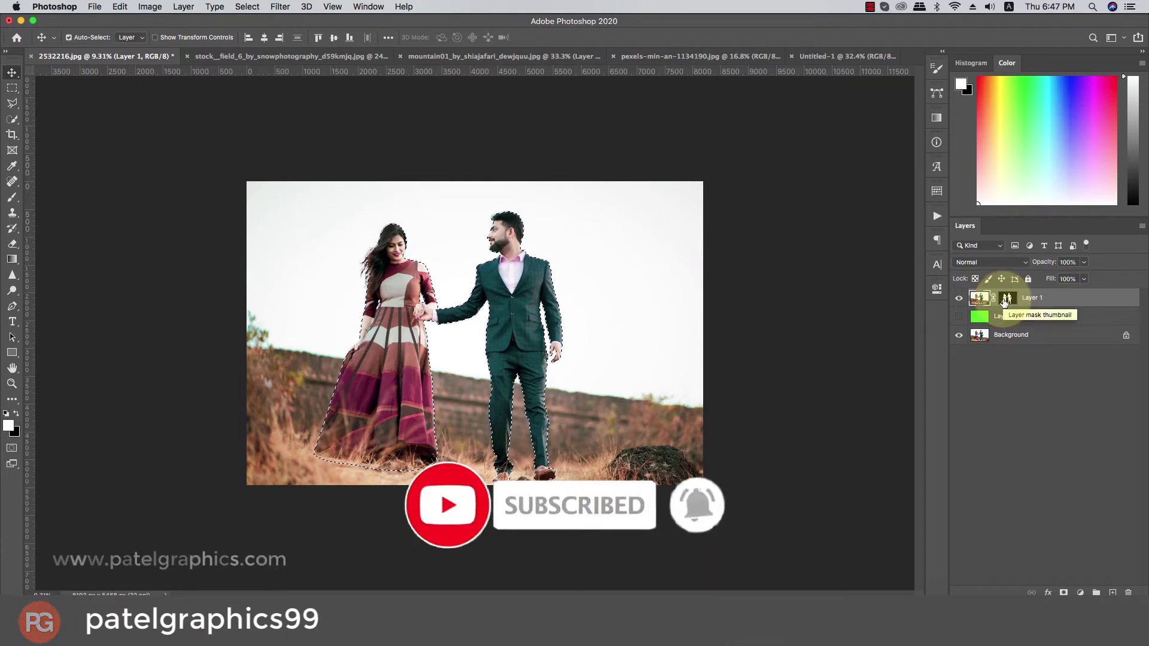
key(super+d)
click(959, 337)
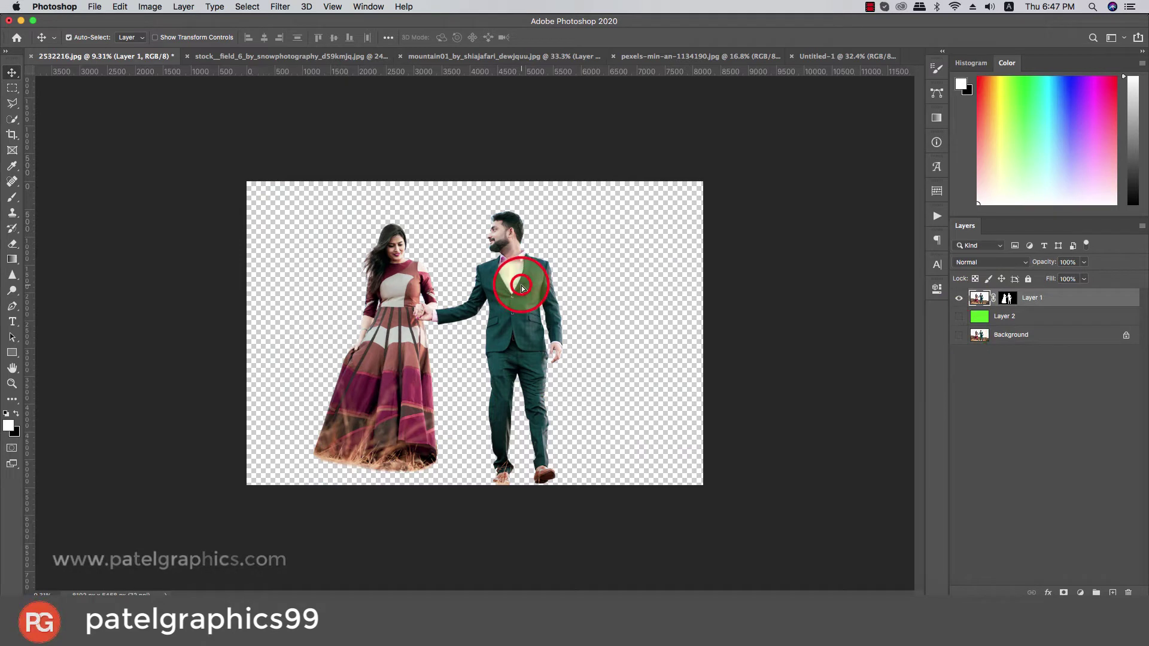
drag(521, 288, 482, 312)
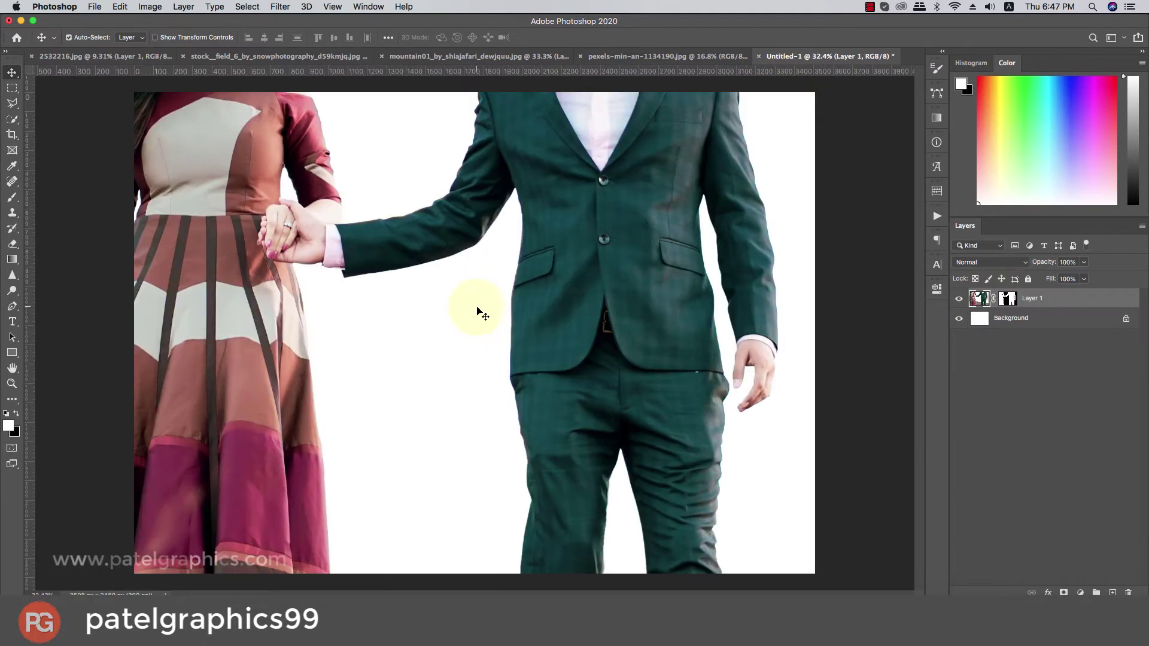
key(super+minus)
Scale the couple down to about a third and centre them on the white canvas
key(super+t)
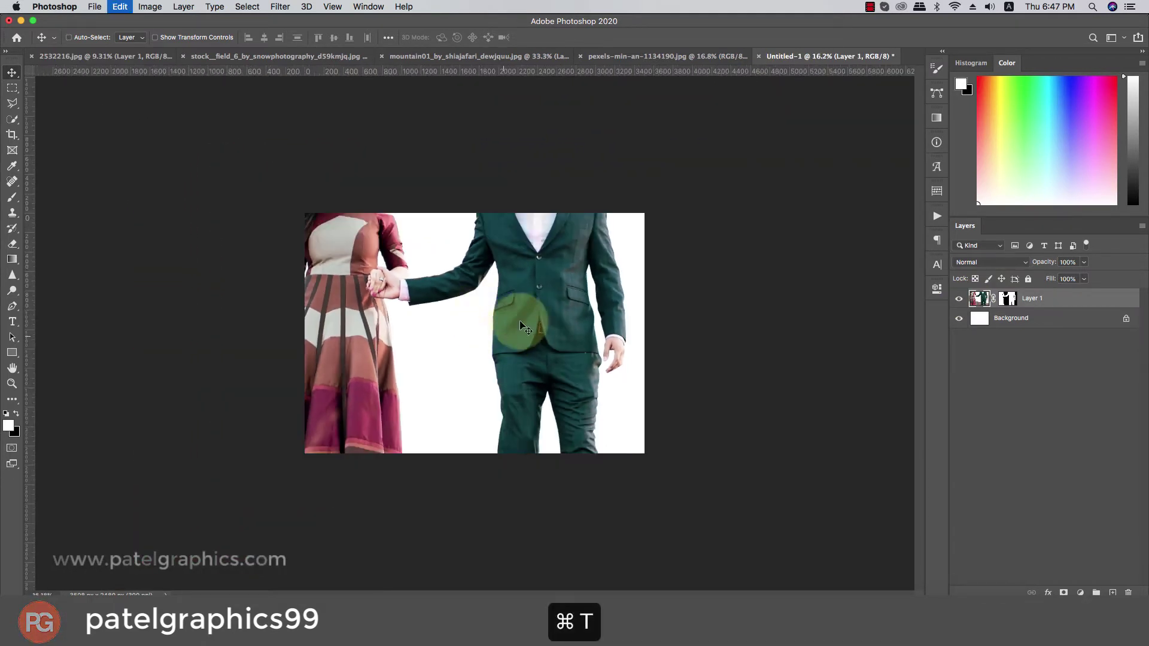
scroll(630, 217, down, 3)
scroll(558, 257, up, 2)
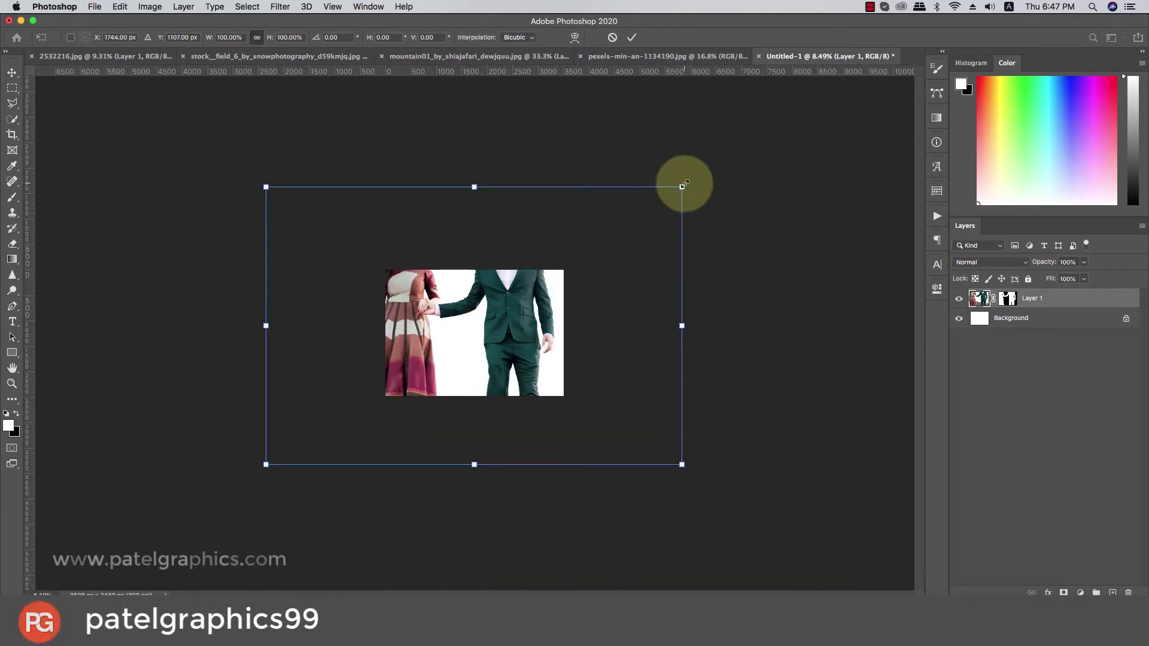
drag(683, 186, 569, 282)
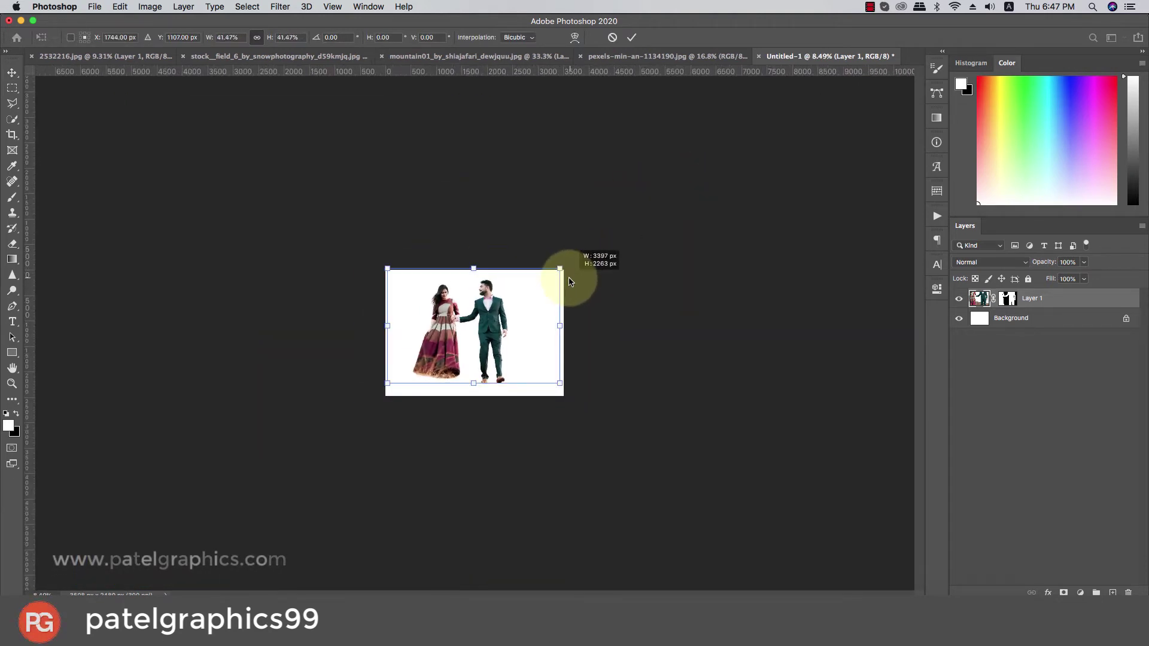
scroll(569, 282, up, 2)
scroll(539, 288, up, 3)
drag(494, 292, 508, 306)
drag(713, 183, 679, 209)
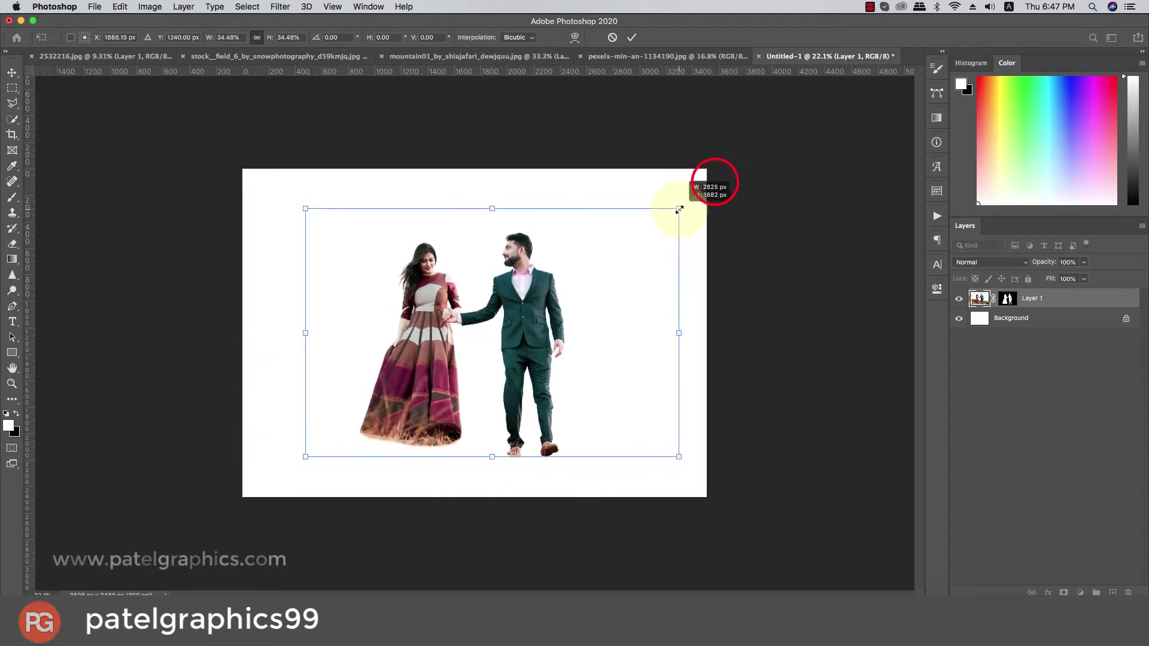
drag(581, 290, 578, 316)
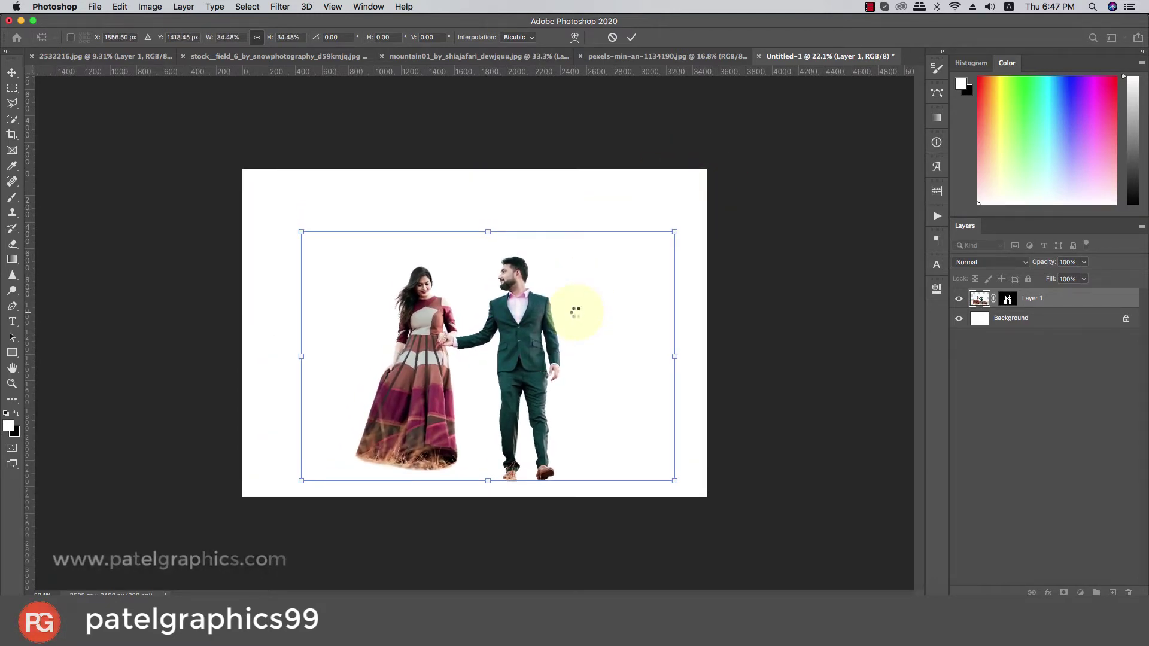
key(Return)
scroll(533, 277, up, 1)
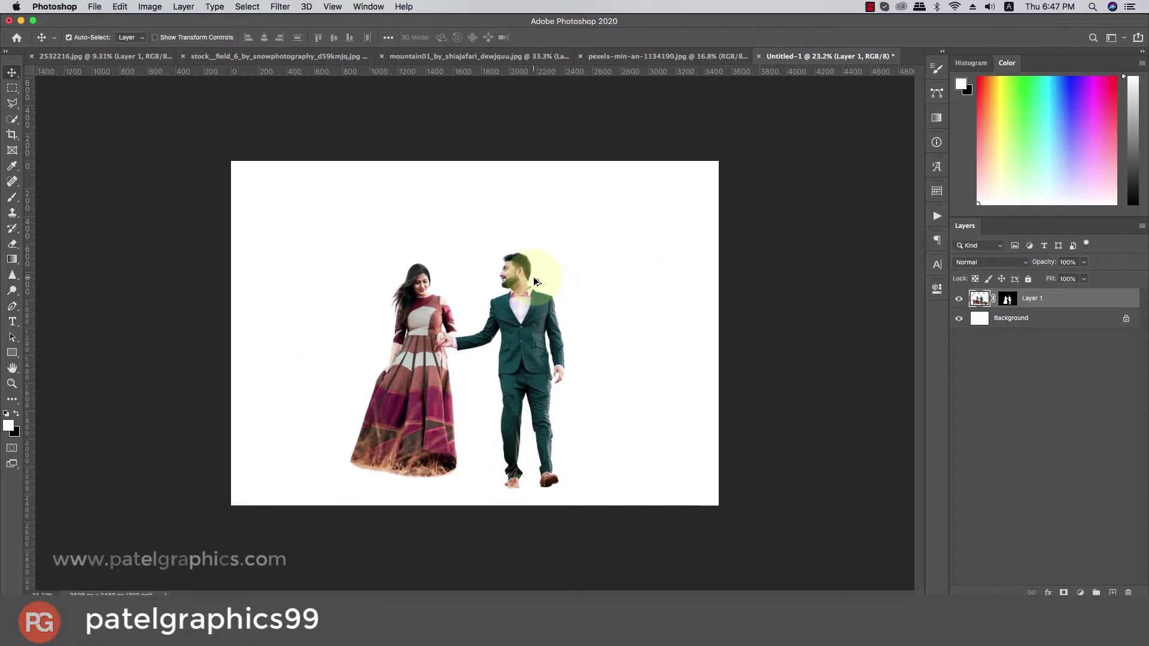
scroll(533, 277, up, 2)
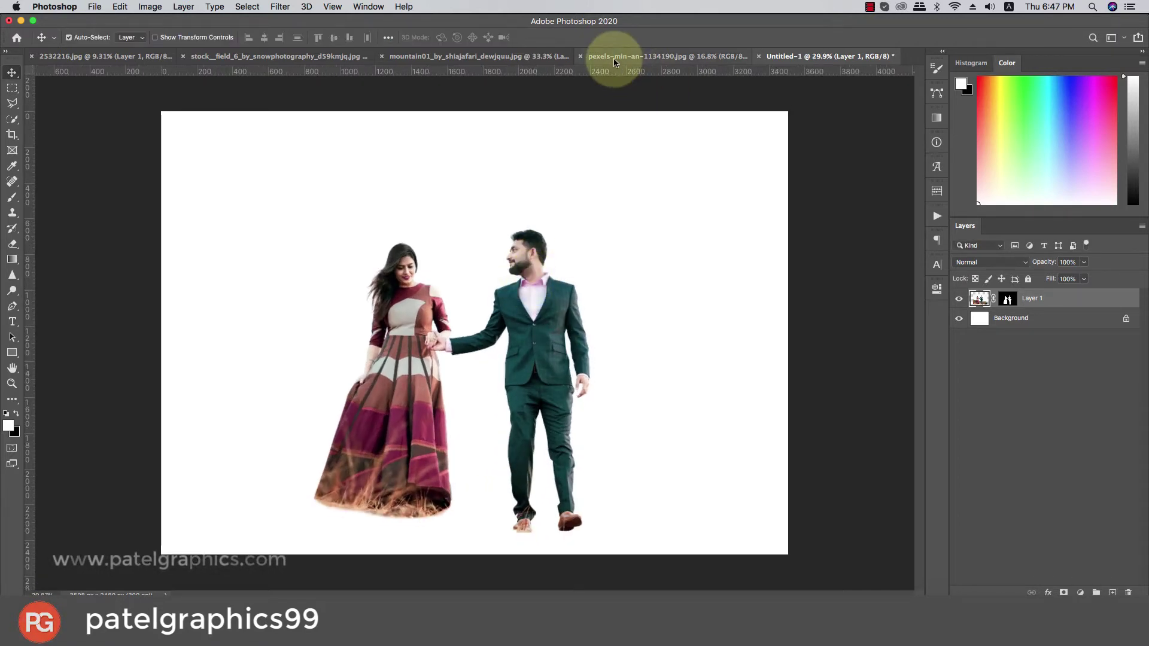
Paste the foggy field photo into Untitled-1 as Layer 2, below the couple
click(201, 55)
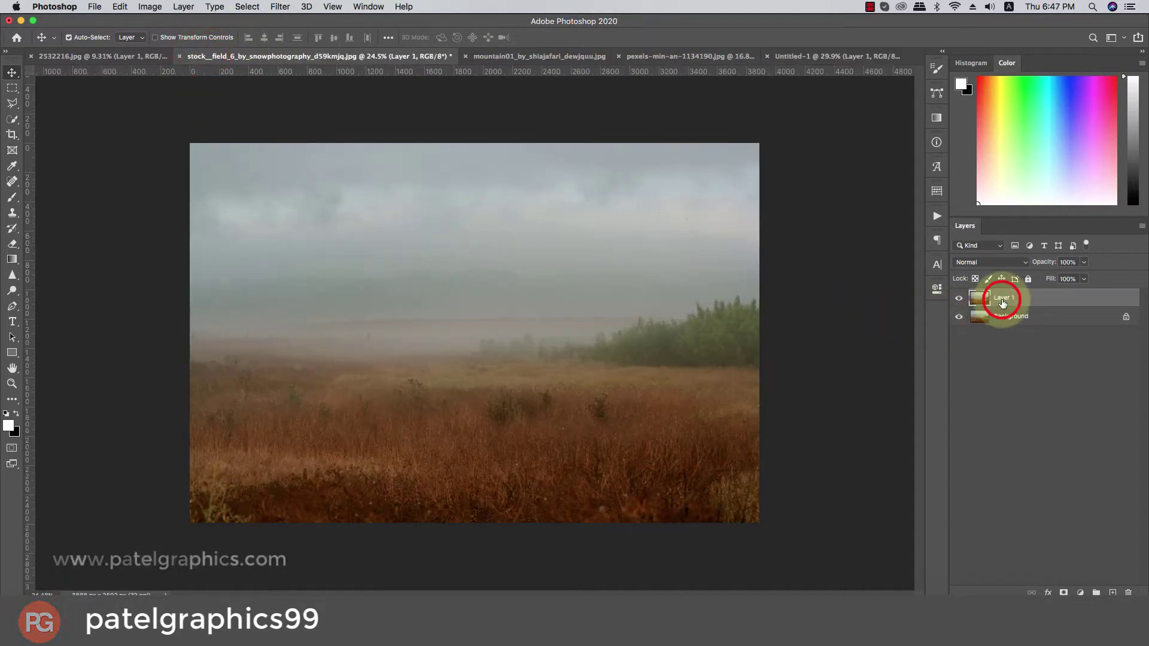
key(super+c)
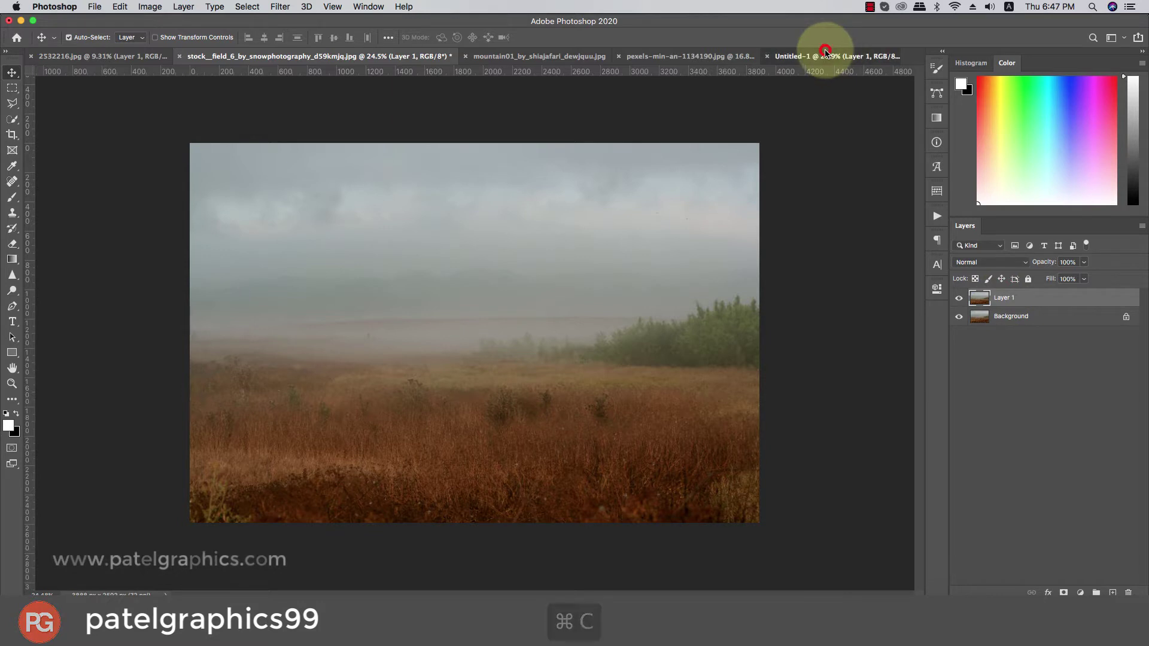
click(825, 52)
key(super+v)
drag(1053, 301, 1053, 324)
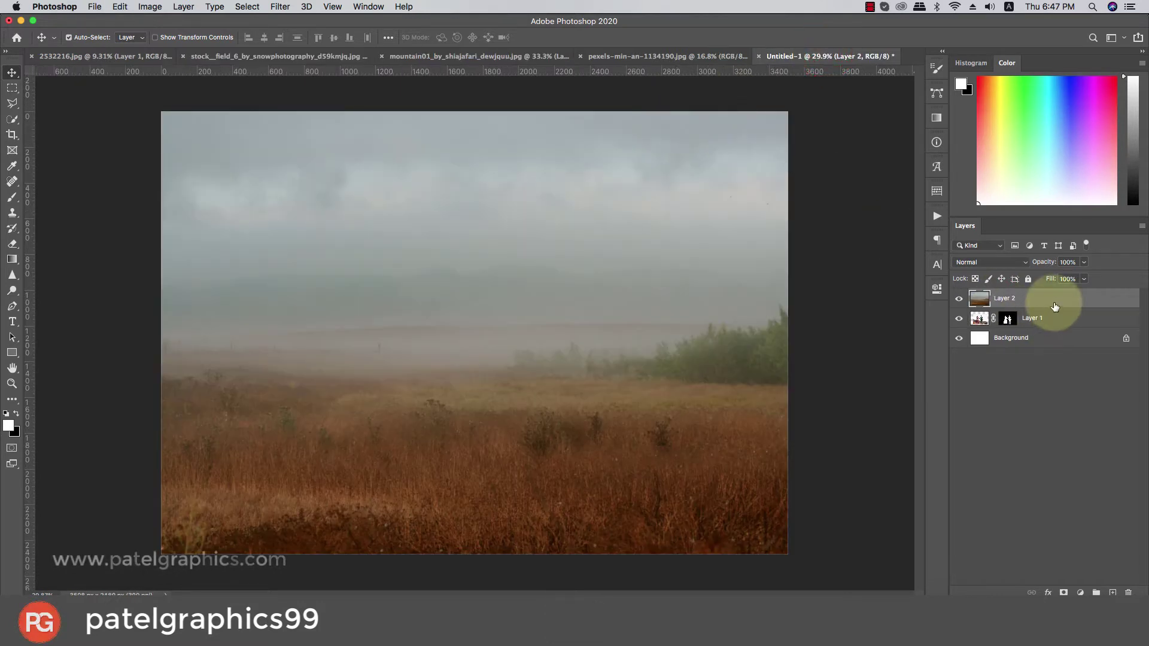
key(super+minus)
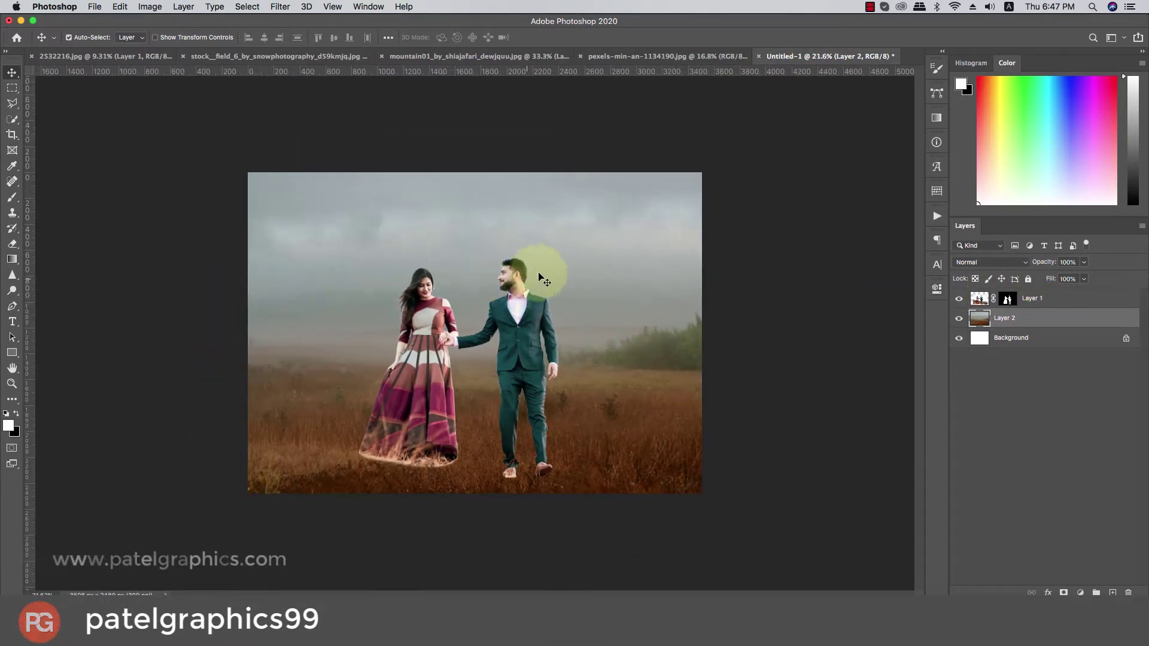
Shrink the field and squash it down into the lower part of the canvas
key(super+t)
mouse_move(712, 286)
mouse_down()
mouse_move(723, 293)
mouse_move(702, 287)
mouse_up()
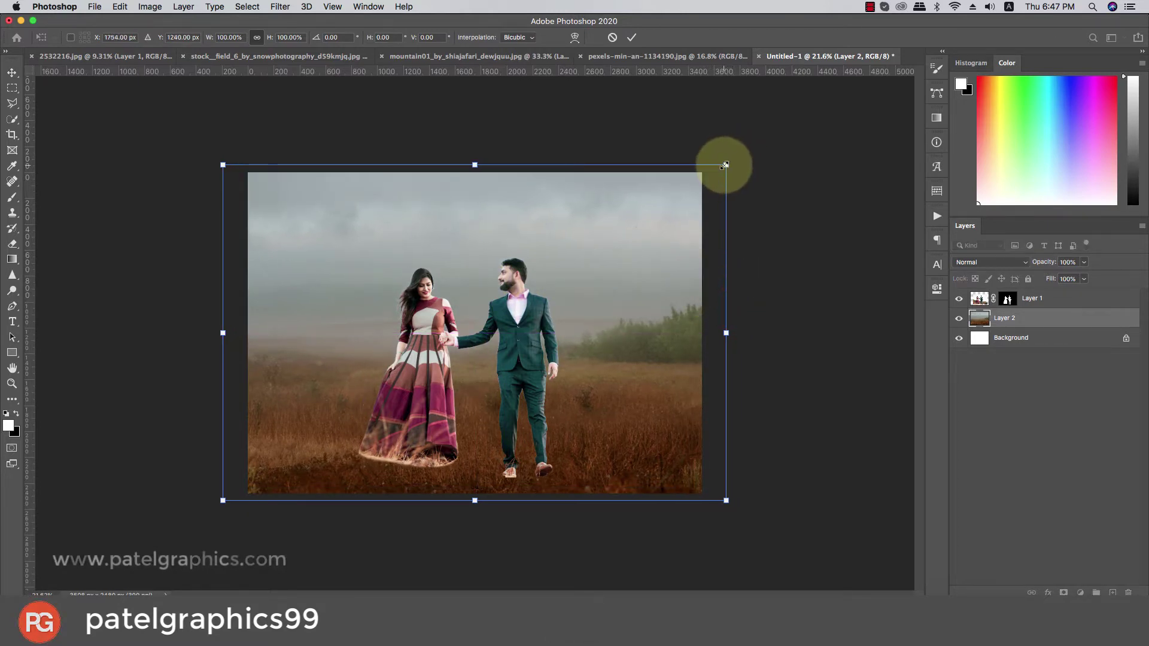
drag(724, 165, 703, 179)
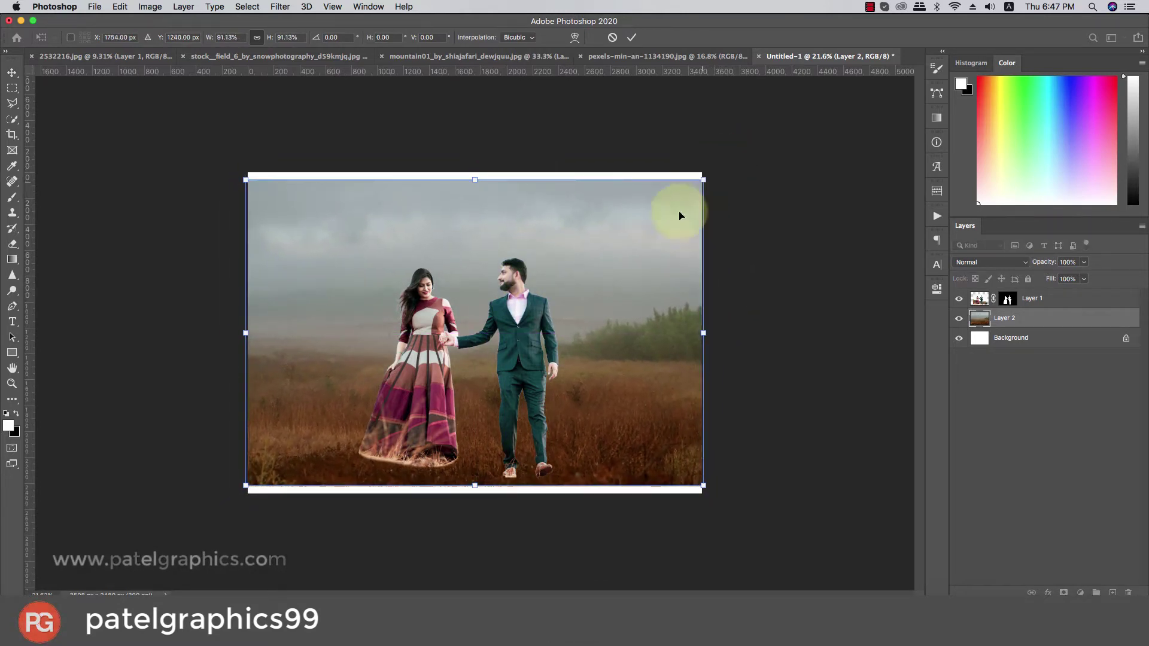
drag(636, 256, 636, 264)
mouse_move(473, 187)
mouse_down()
mouse_move(486, 307)
mouse_move(488, 255)
mouse_move(488, 281)
mouse_up()
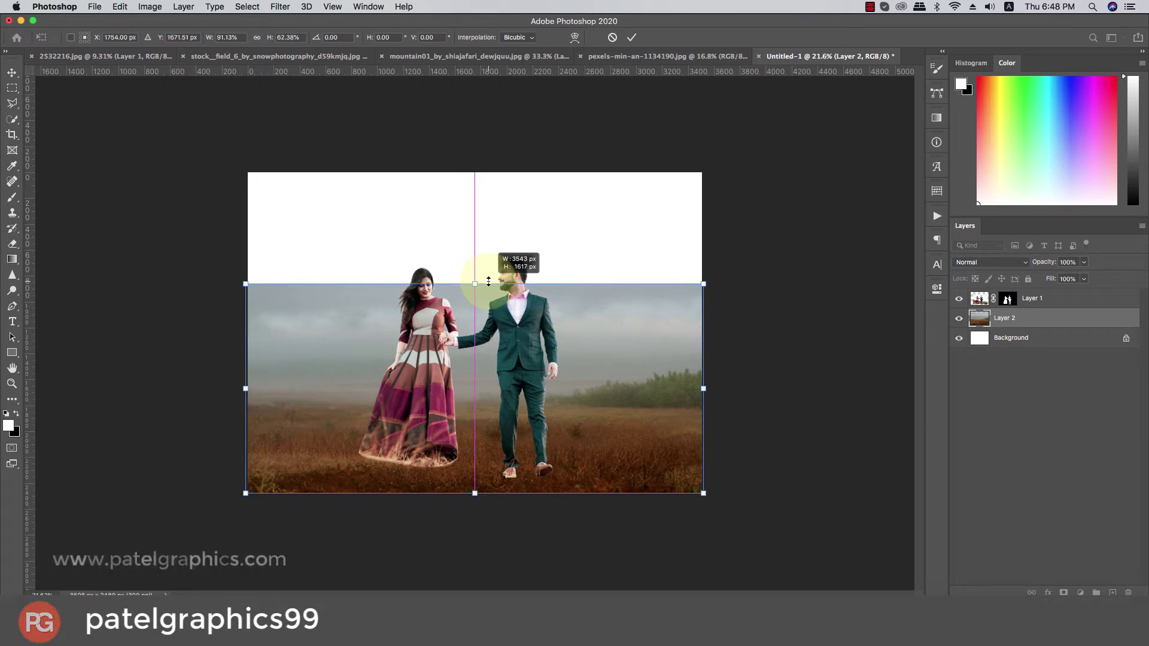
mouse_move(488, 281)
mouse_down()
mouse_move(496, 347)
mouse_move(500, 299)
mouse_move(503, 328)
mouse_move(504, 315)
mouse_move(533, 340)
mouse_up()
key(Return)
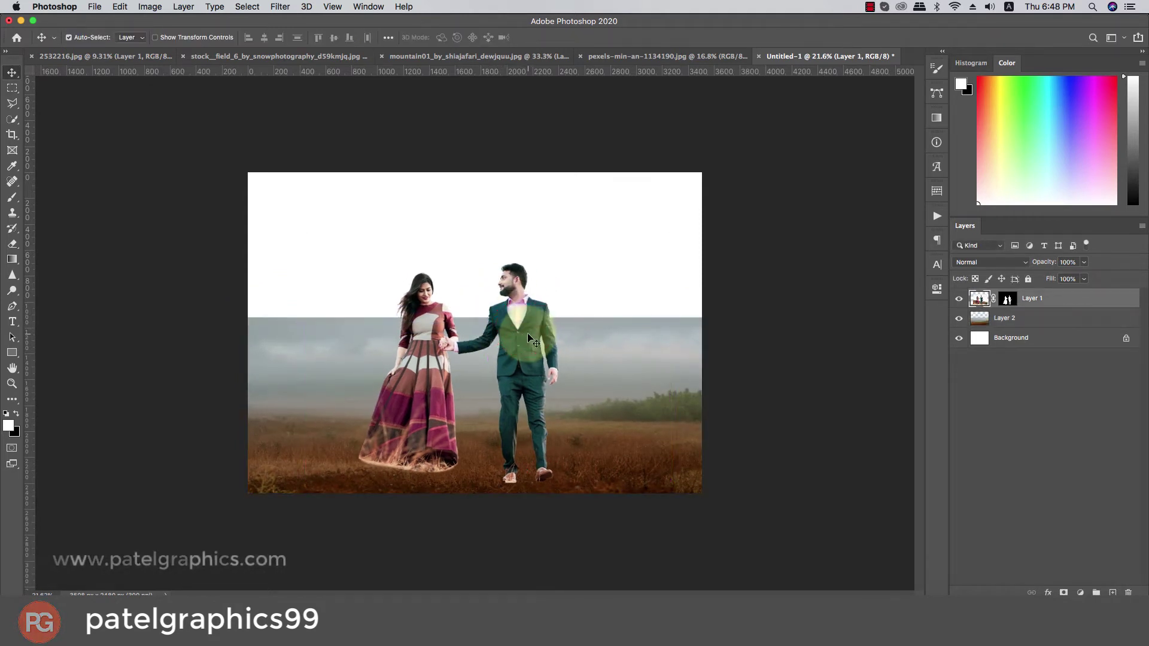
Tilt the field slightly and enlarge it to cover the canvas corners
click(646, 362)
key(super+t)
drag(770, 296, 776, 307)
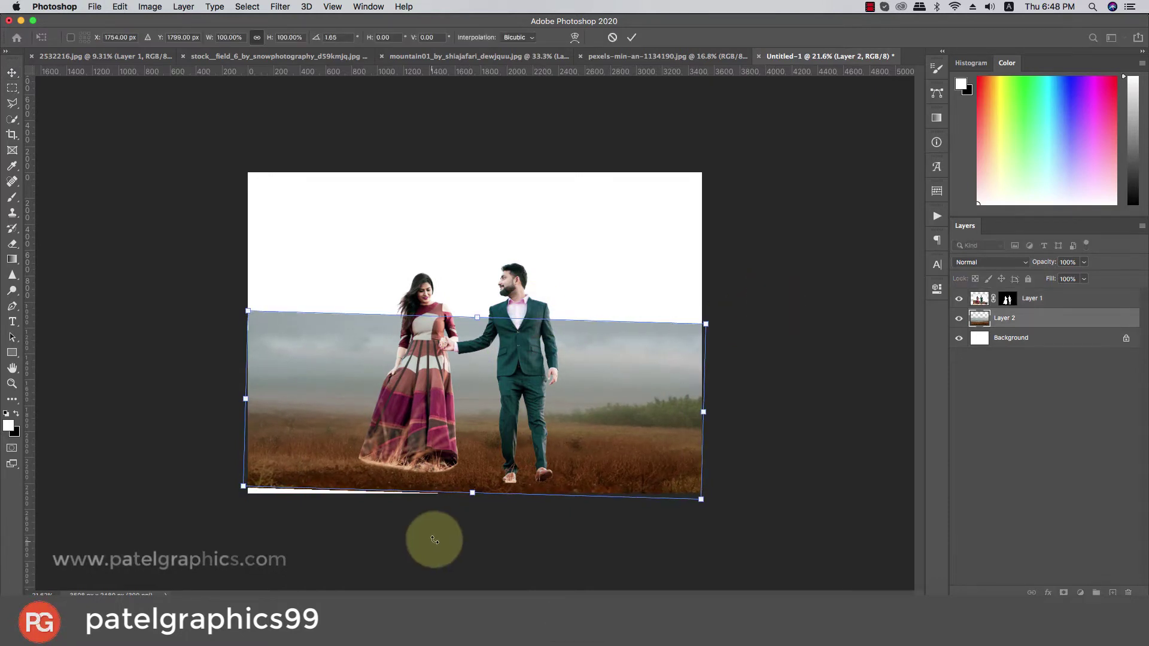
drag(472, 493, 473, 495)
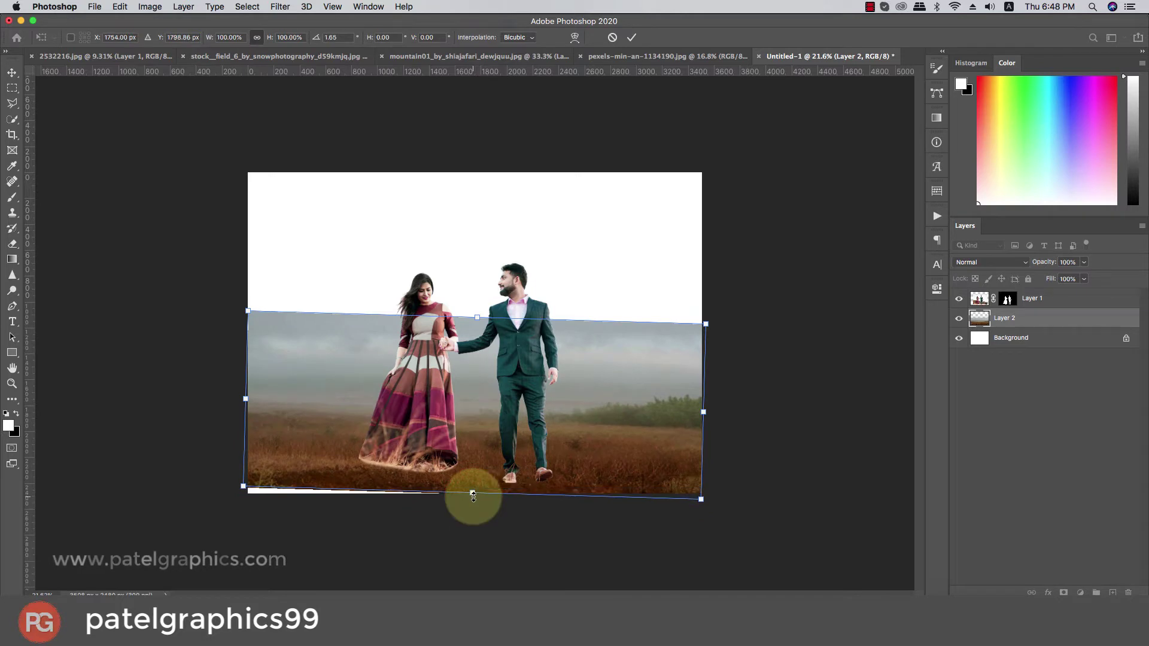
drag(706, 321, 728, 306)
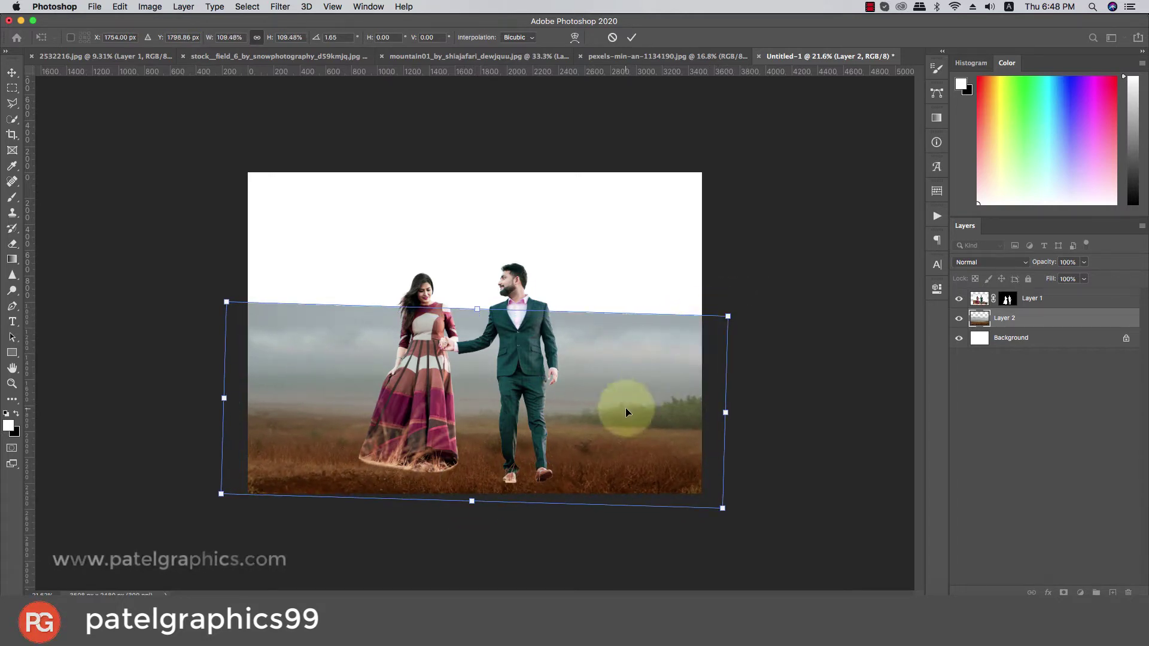
key(Return)
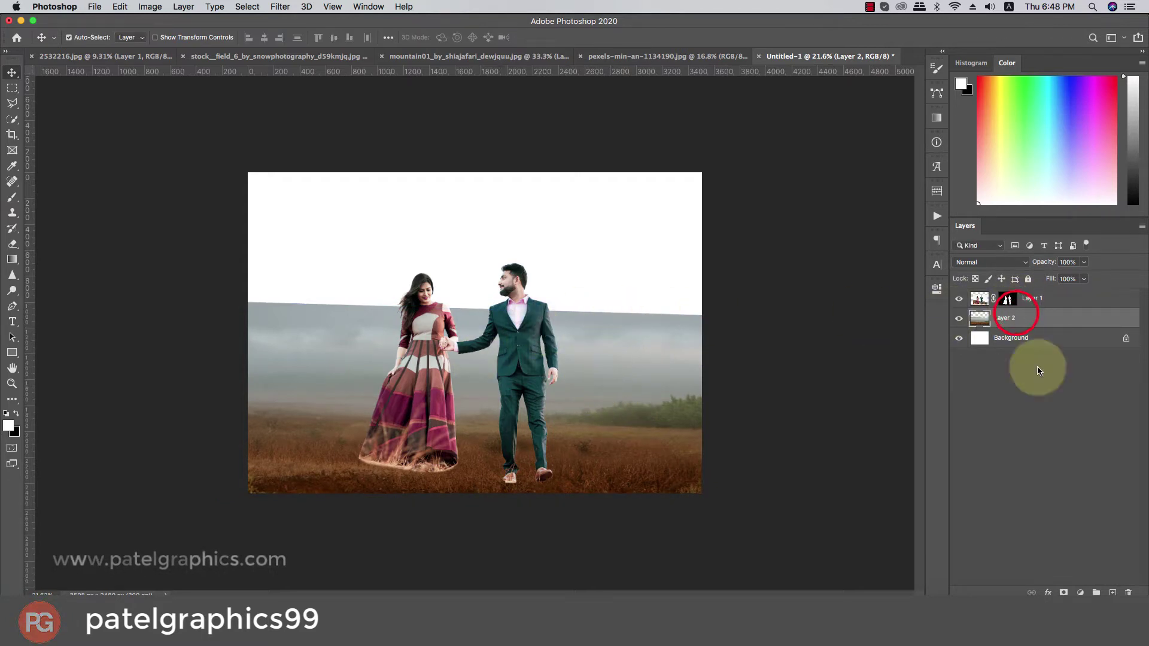
Fade the field's top edge into white with a vertical black-to-white gradient layer mask
click(1070, 592)
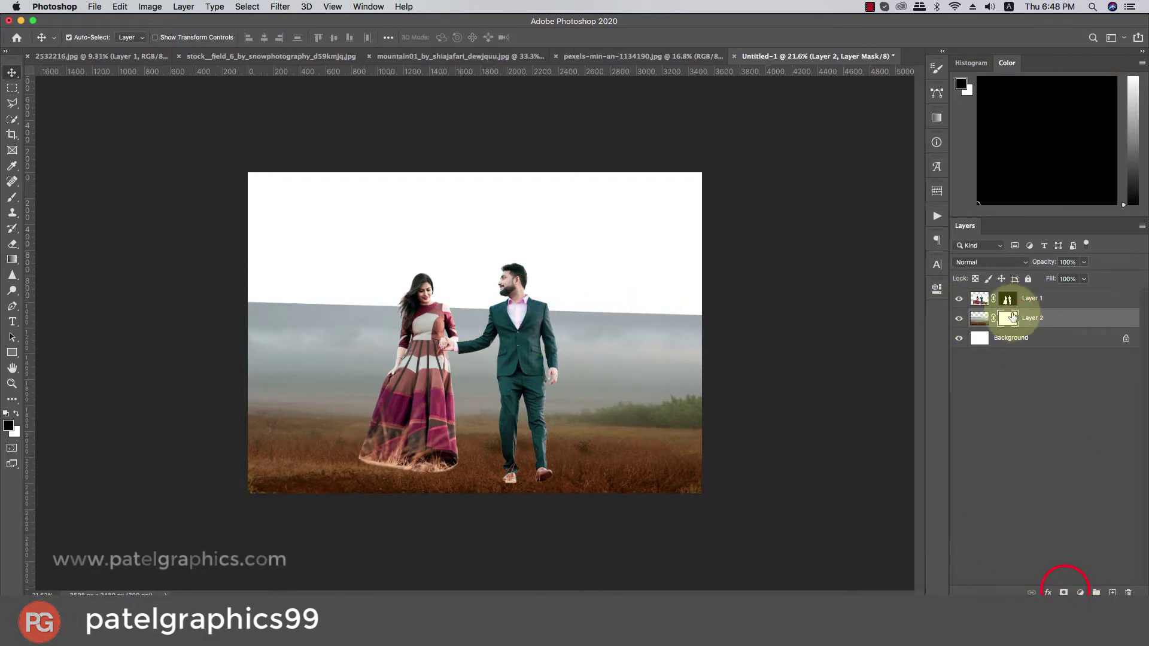
click(12, 259)
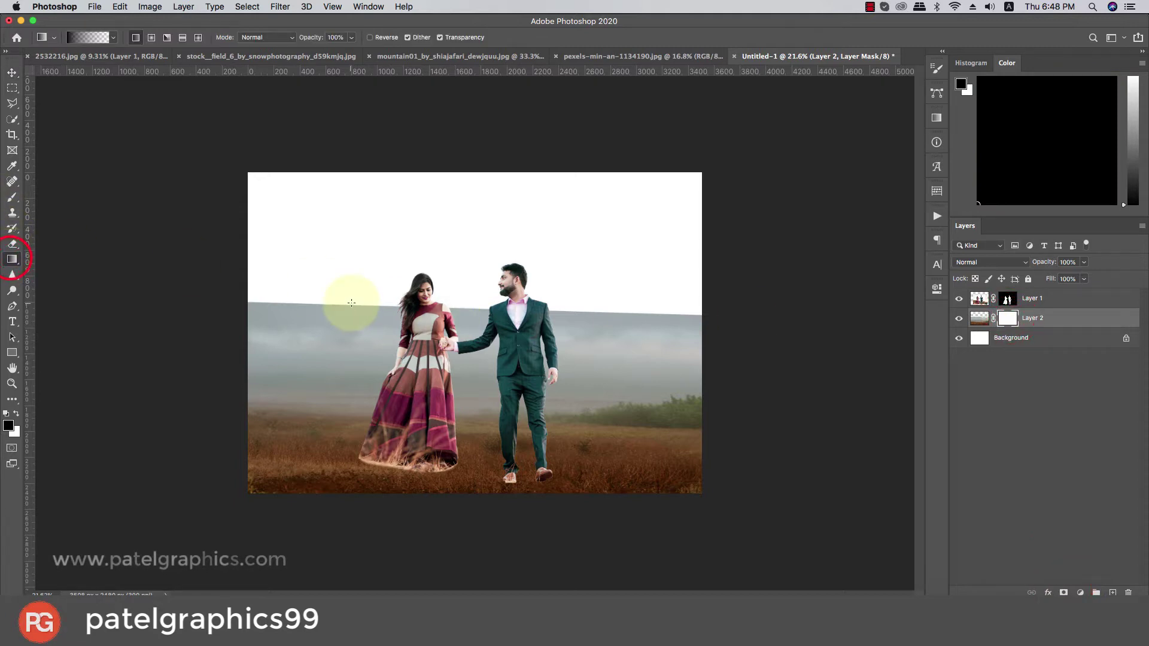
mouse_move(355, 338)
mouse_down()
mouse_move(358, 399)
mouse_move(367, 396)
mouse_up()
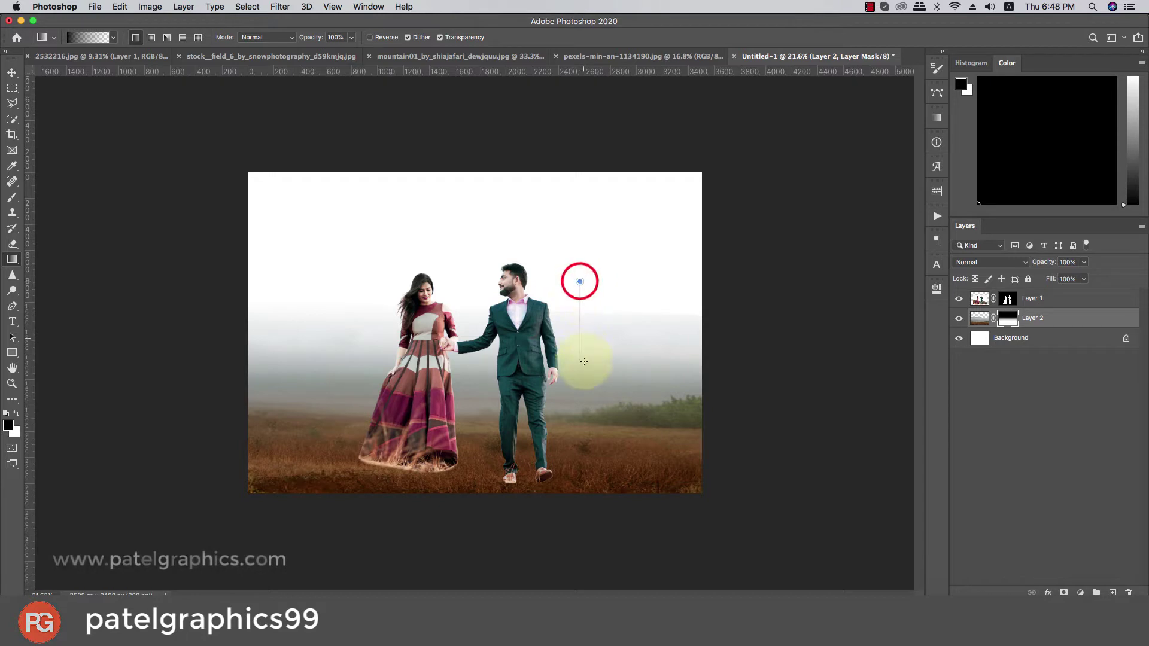
drag(584, 362, 586, 366)
drag(477, 296, 477, 372)
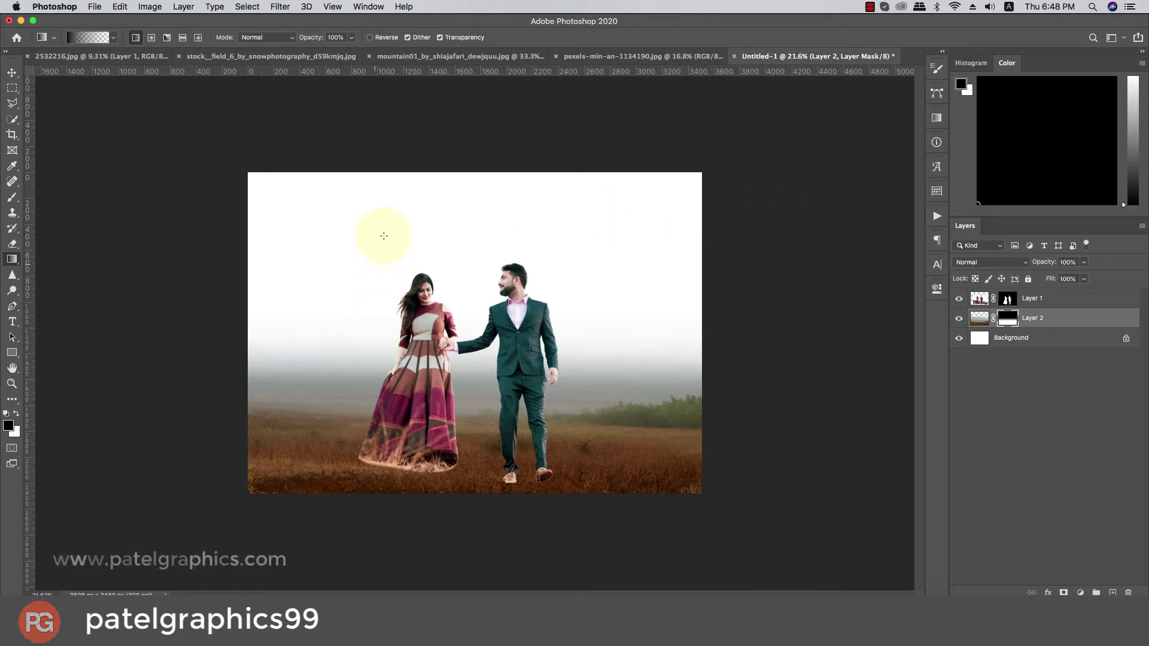
click(400, 60)
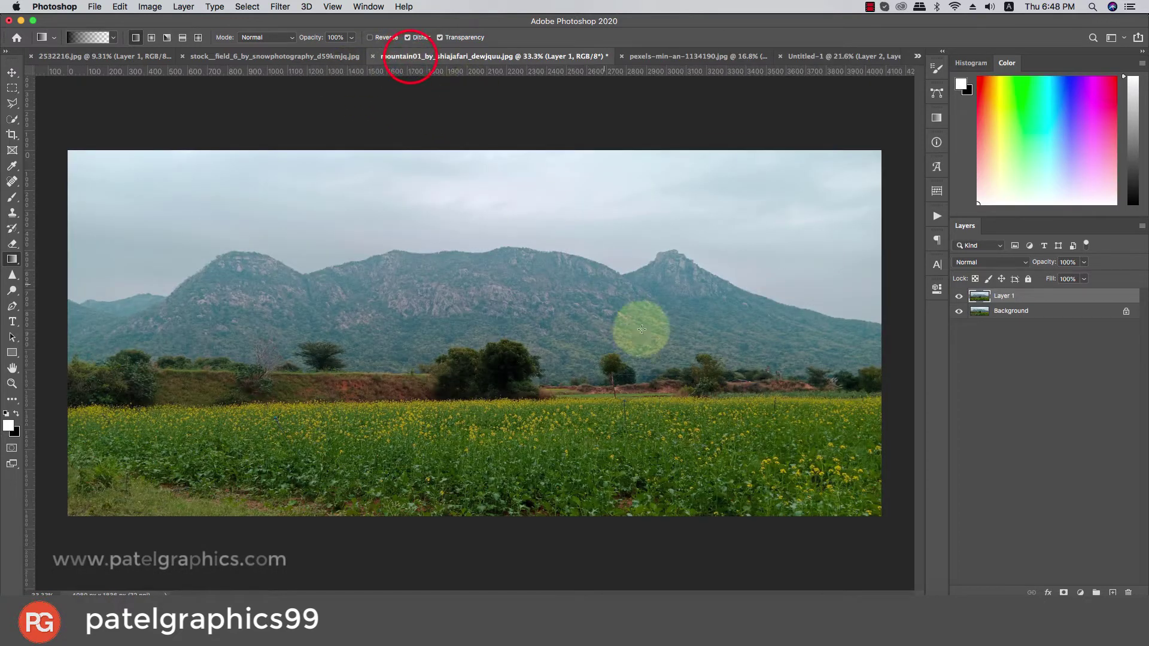
Copy the mountain photo into Untitled-1 as Layer 3, beneath the field layer
key(super+c)
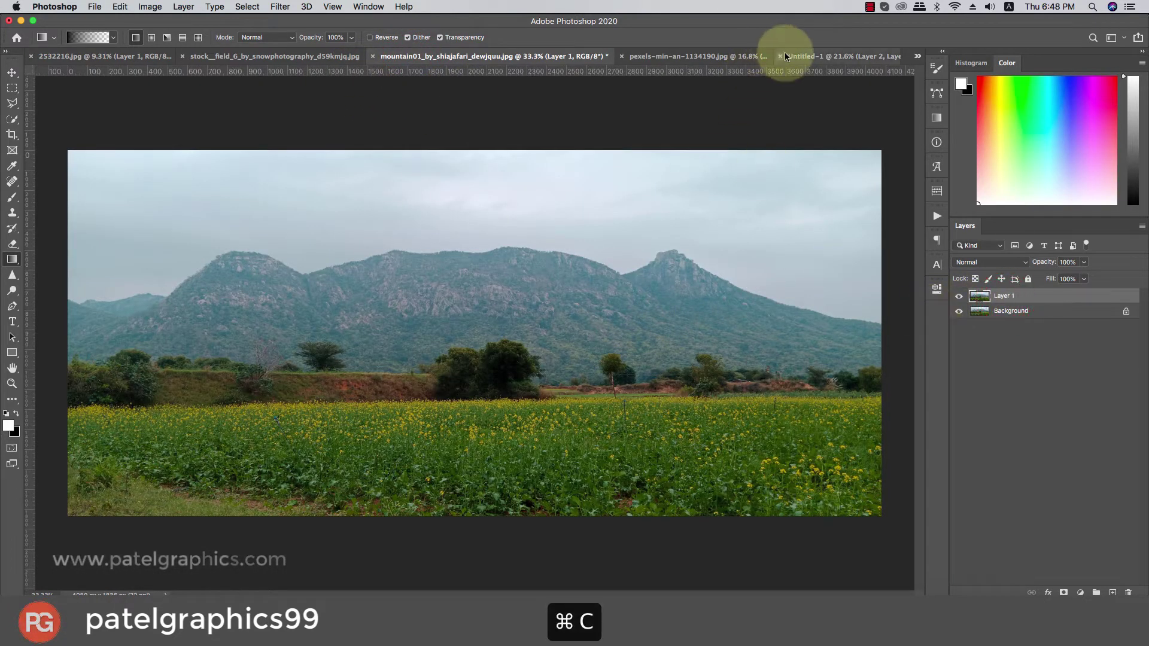
click(793, 55)
key(super+v)
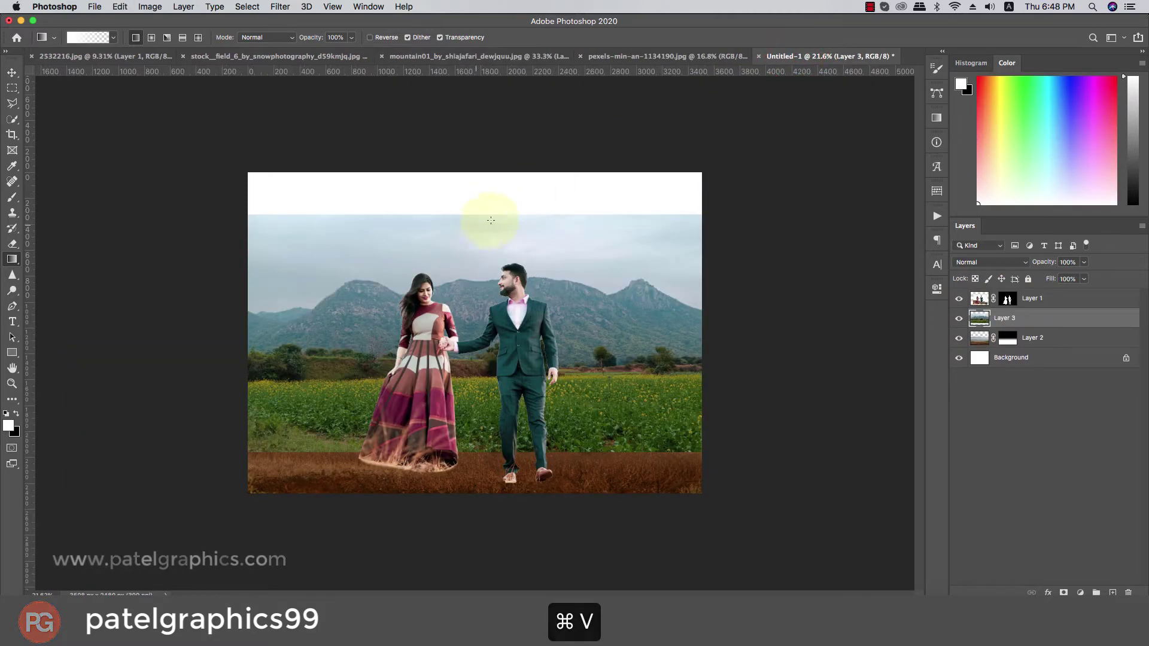
drag(1047, 318, 1047, 344)
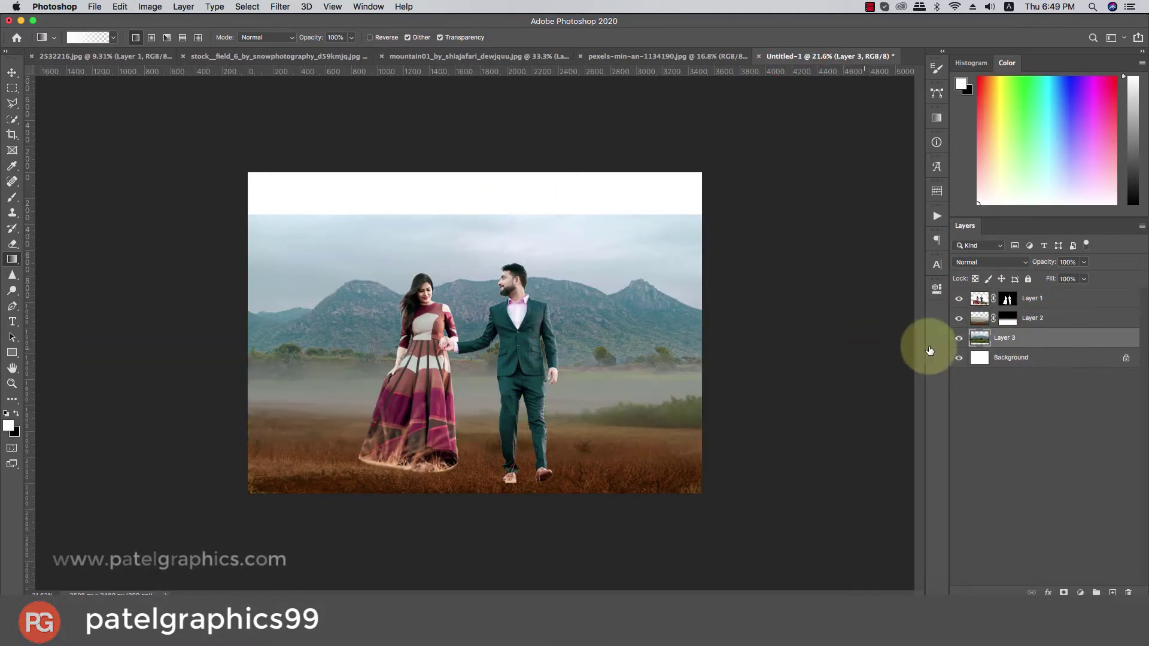
Scale the mountain layer to about 88.5% and shift it so the hills sit behind the couple
key(super+t)
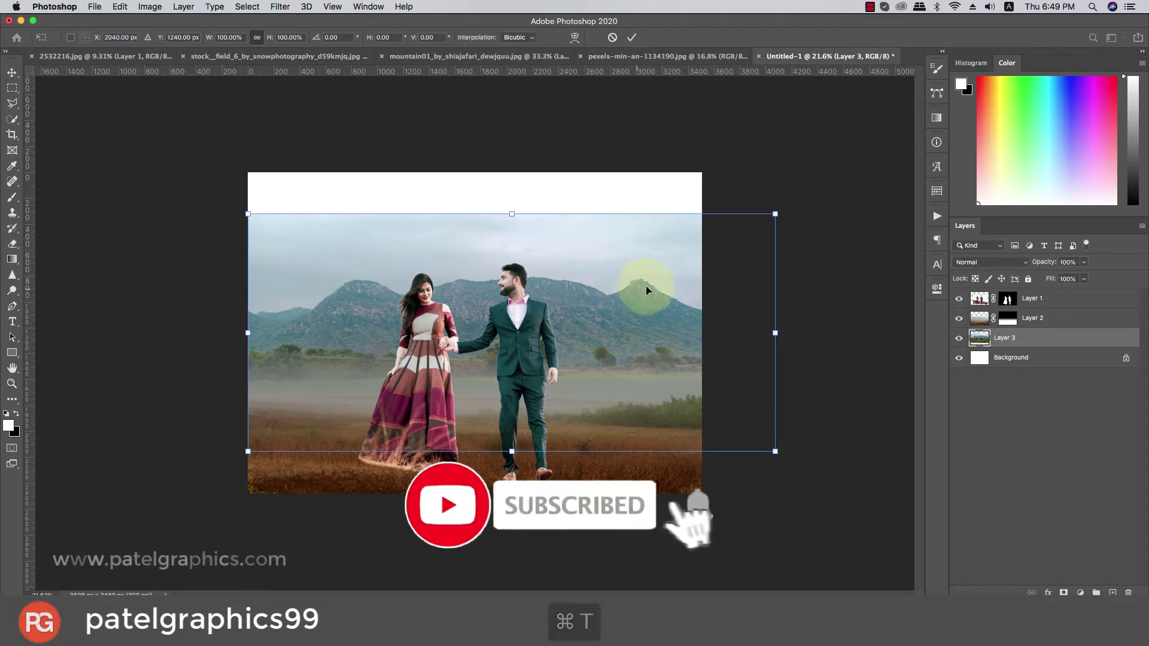
drag(645, 273, 617, 273)
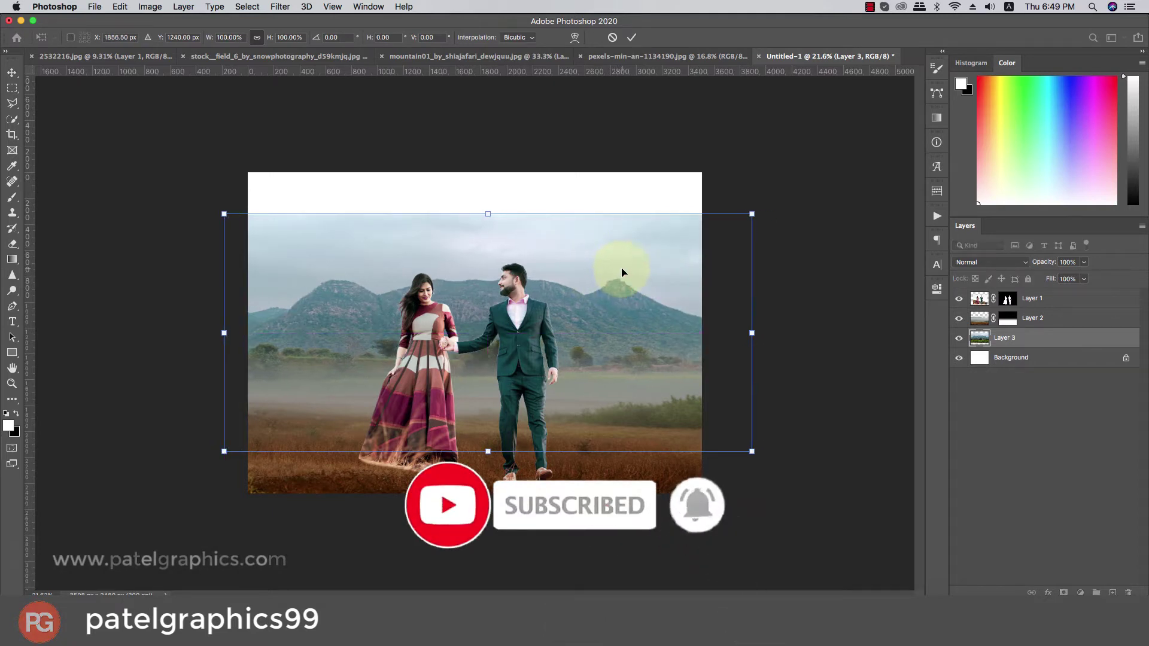
drag(747, 214, 715, 228)
mouse_move(659, 261)
mouse_down()
mouse_move(645, 264)
mouse_move(641, 299)
mouse_up()
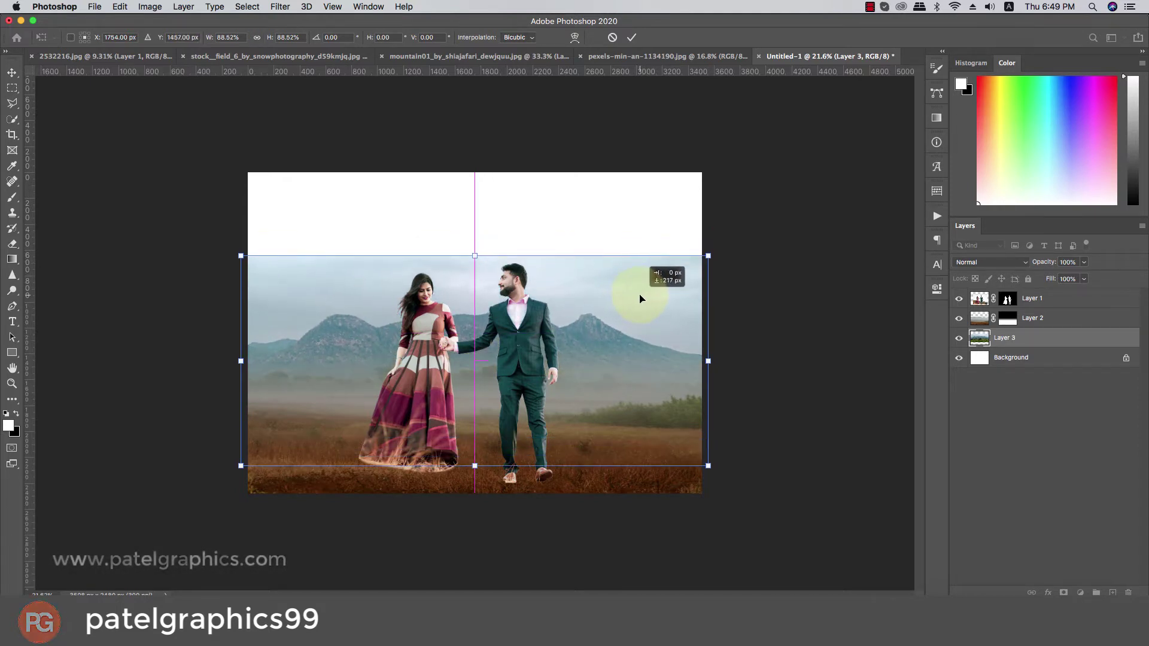
key(Return)
key(g)
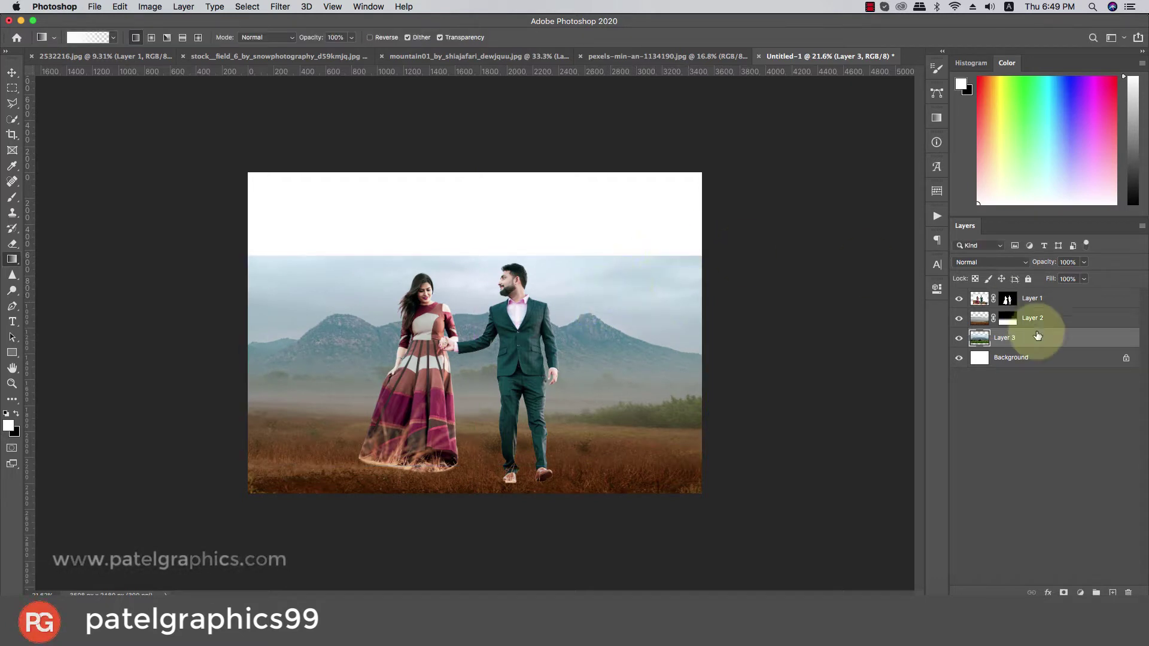
click(1004, 338)
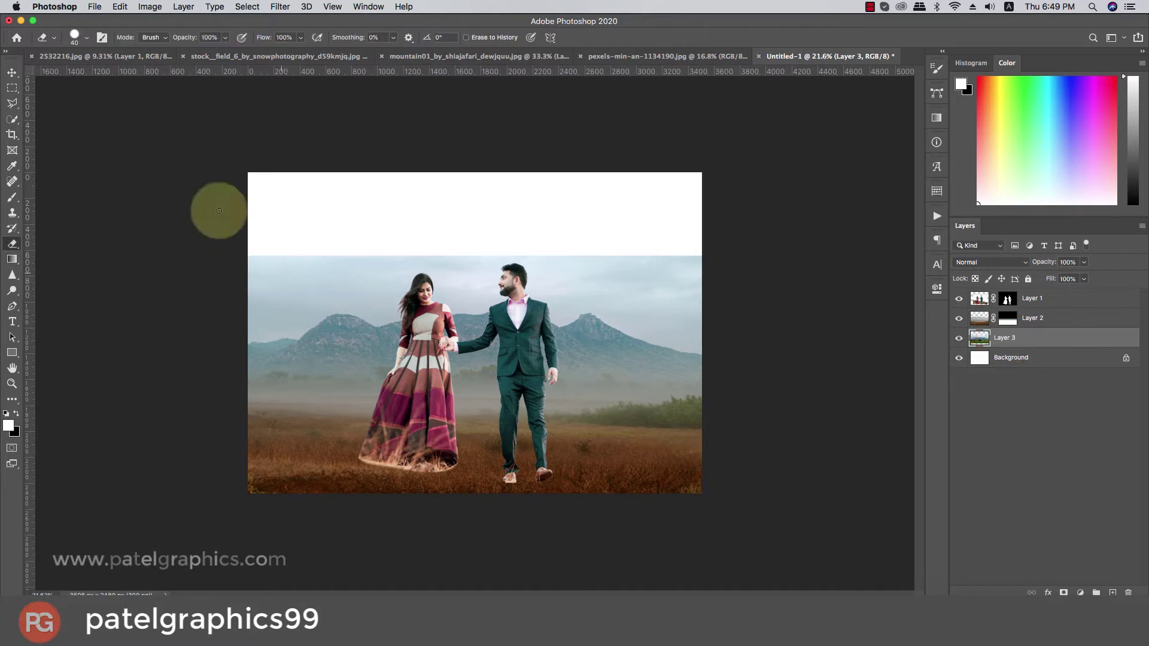
Select the mountain layer's sky, refine and invert it, and mask the sky out of Layer 3
click(12, 119)
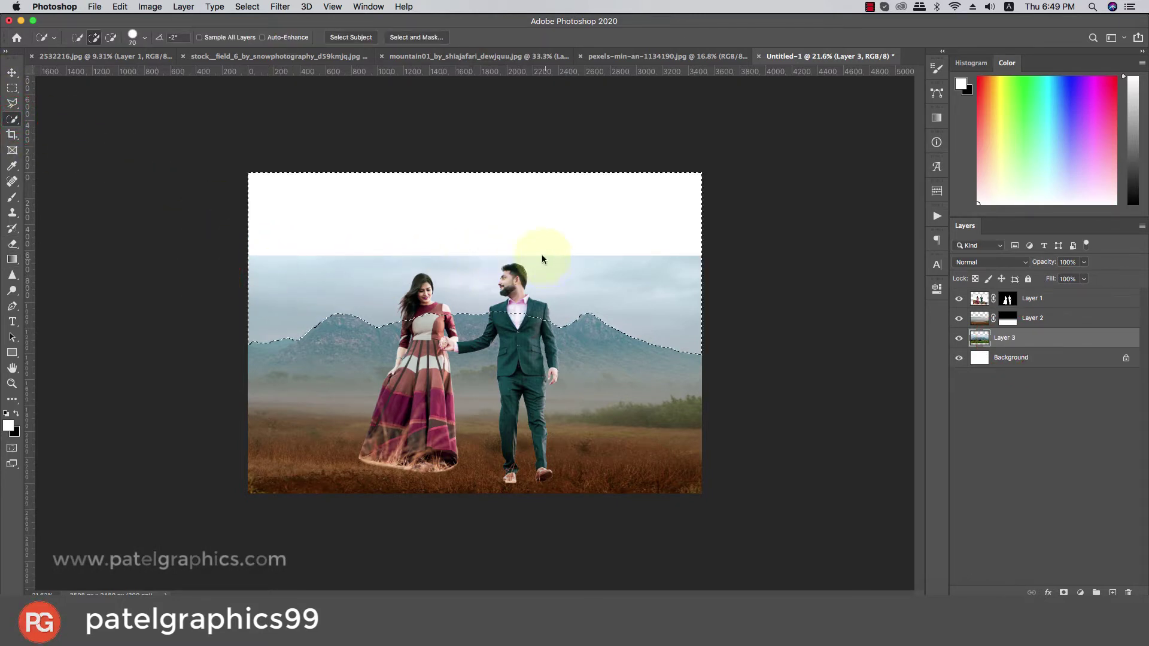
click(414, 39)
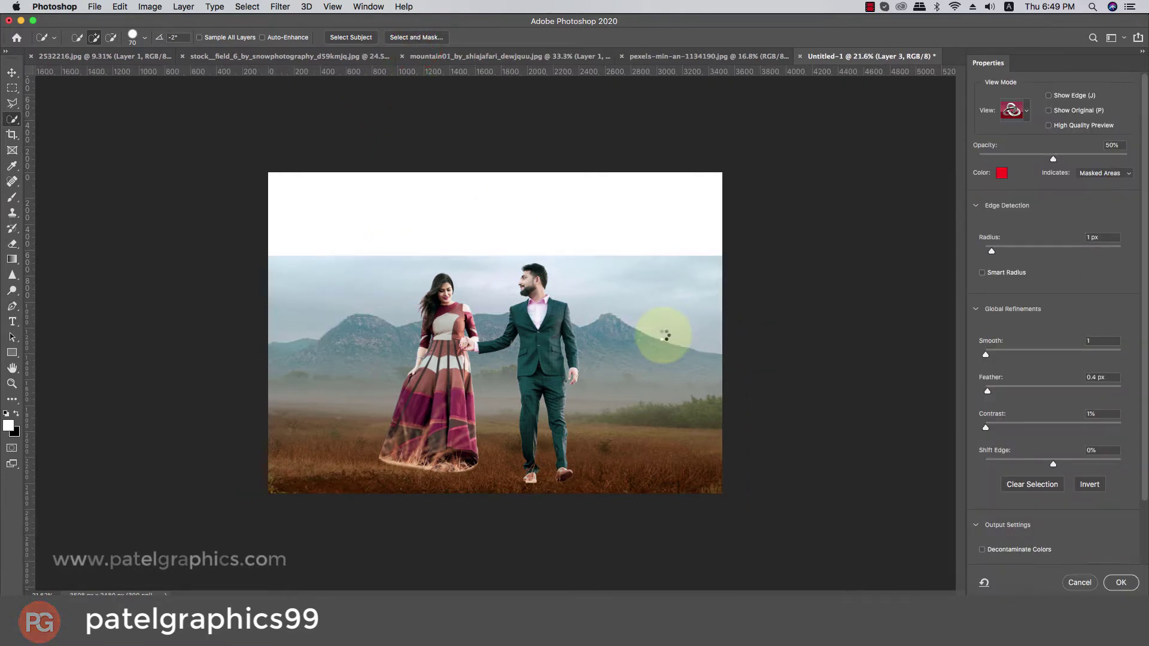
click(1123, 582)
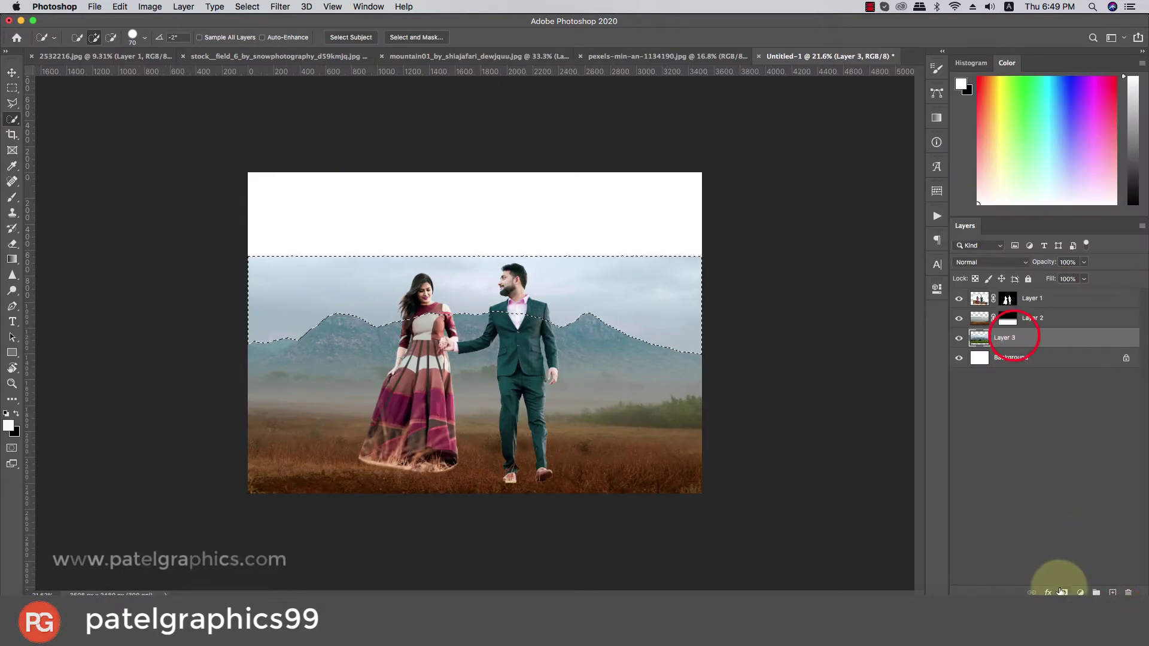
click(1063, 592)
key(super+z)
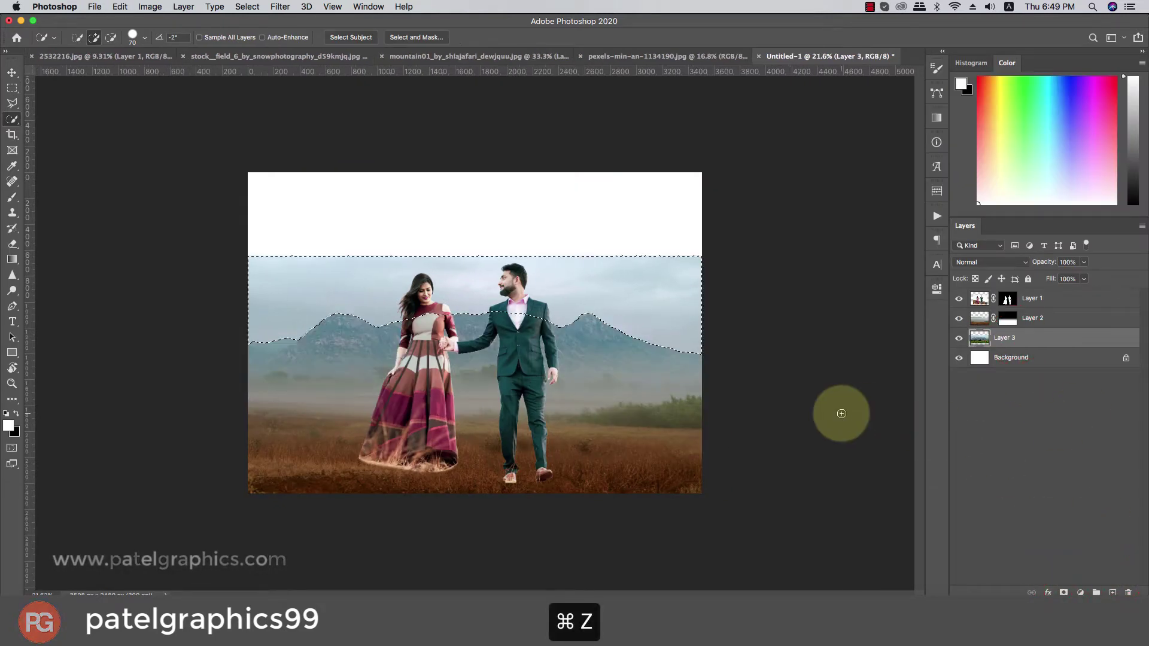
key(shift+super+i)
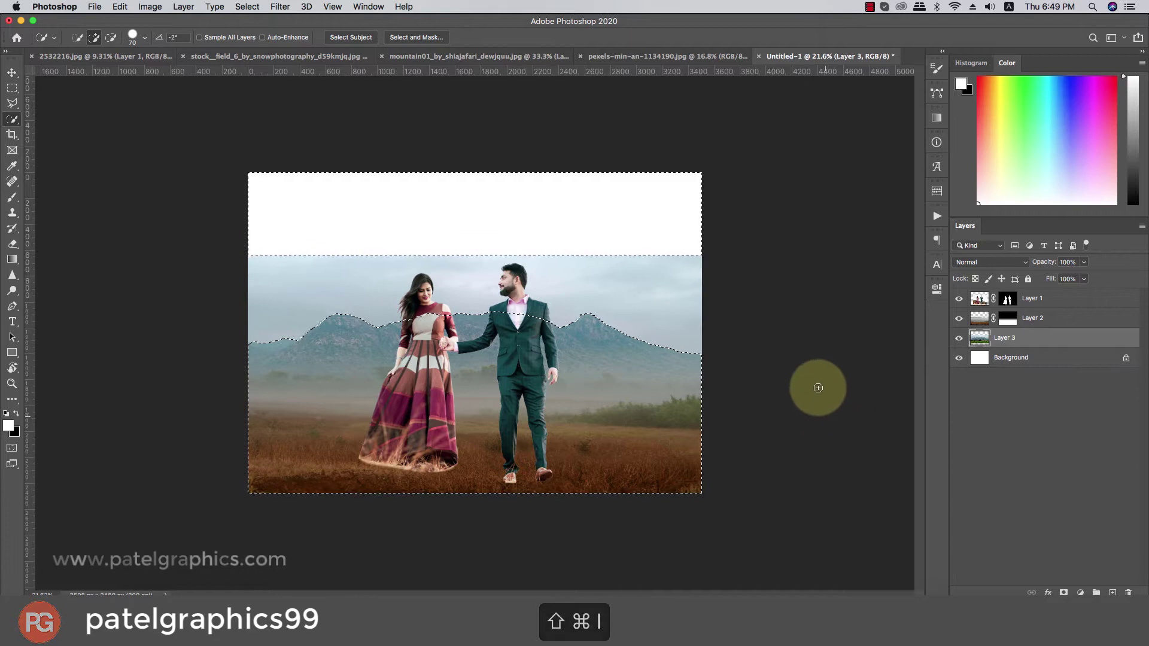
click(1017, 336)
click(1063, 592)
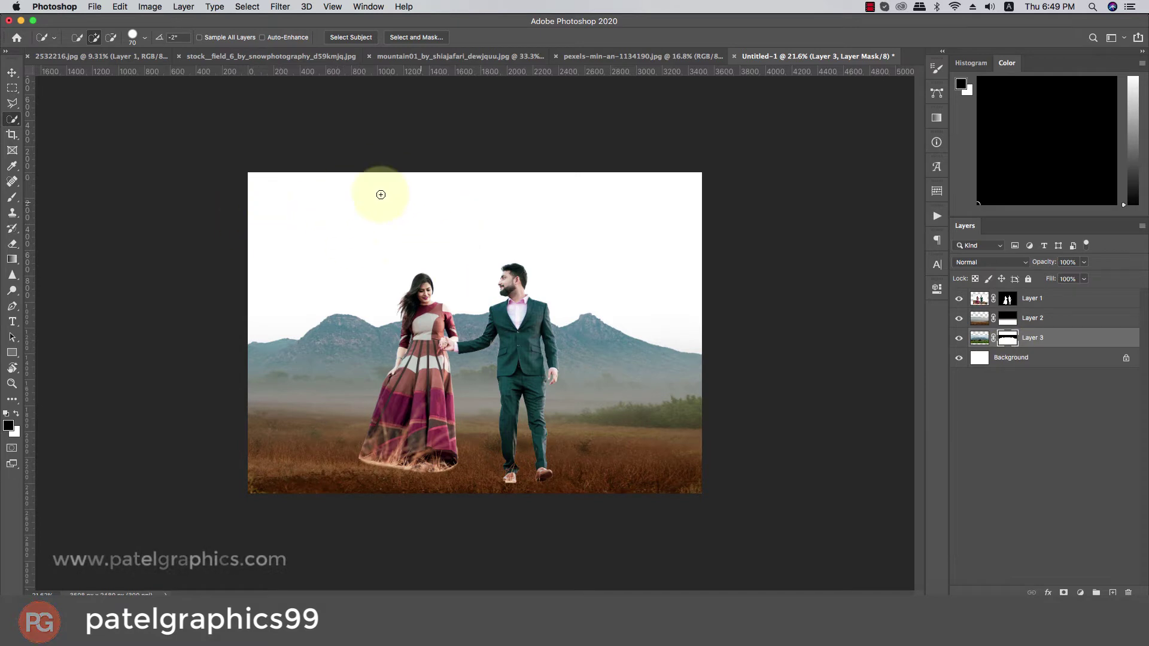
Duplicate the pexels-min-an-1134190.jpg background layer and select the hiker with their rock
click(581, 58)
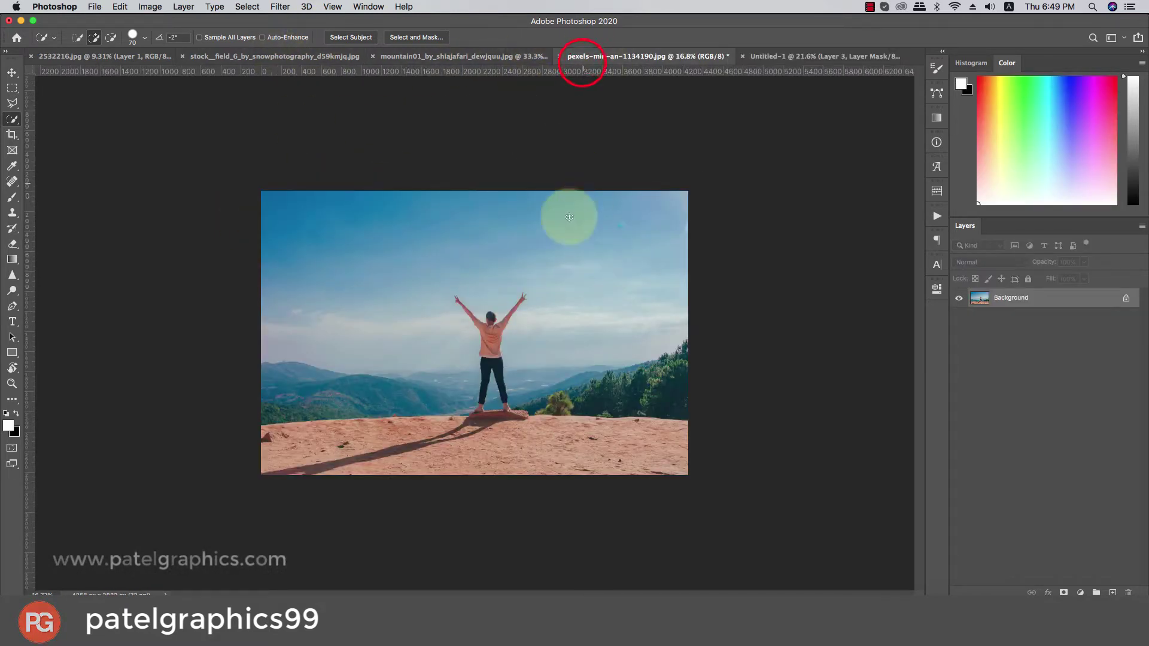
key(super+j)
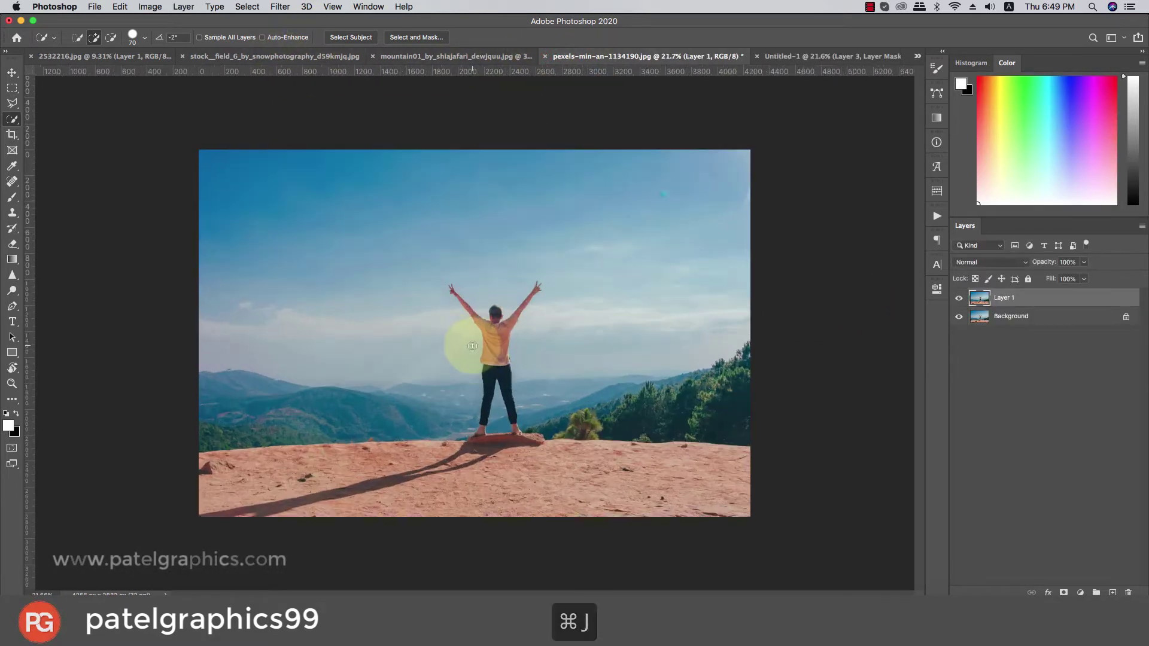
scroll(474, 341, up, 2)
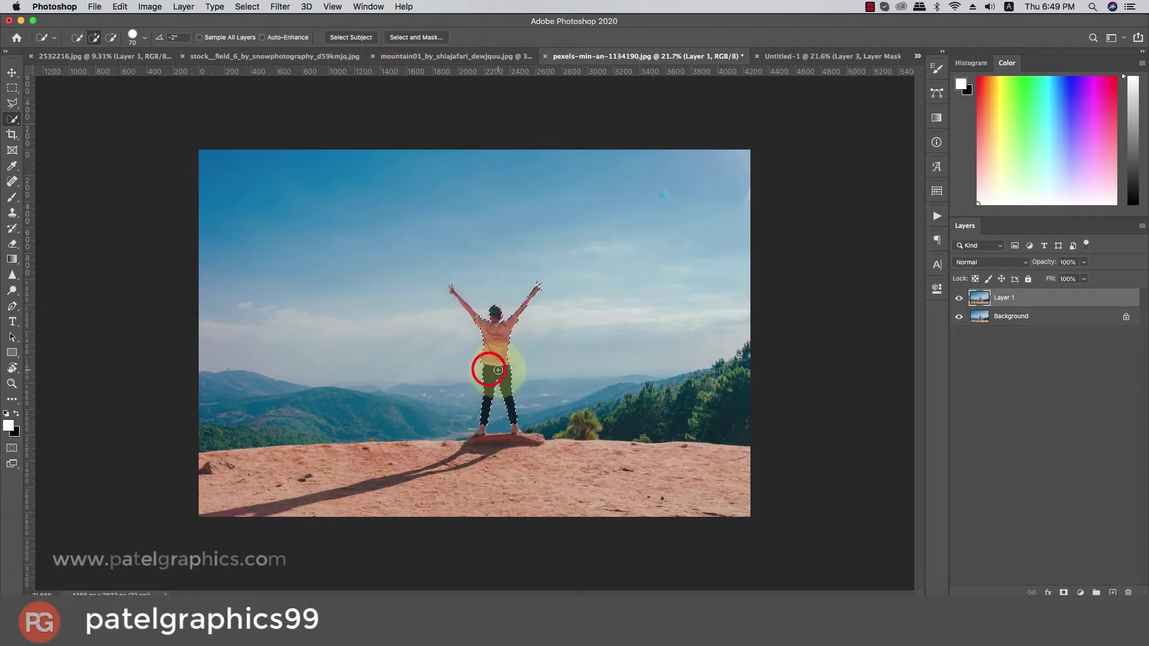
scroll(487, 359, up, 2)
drag(479, 477, 537, 478)
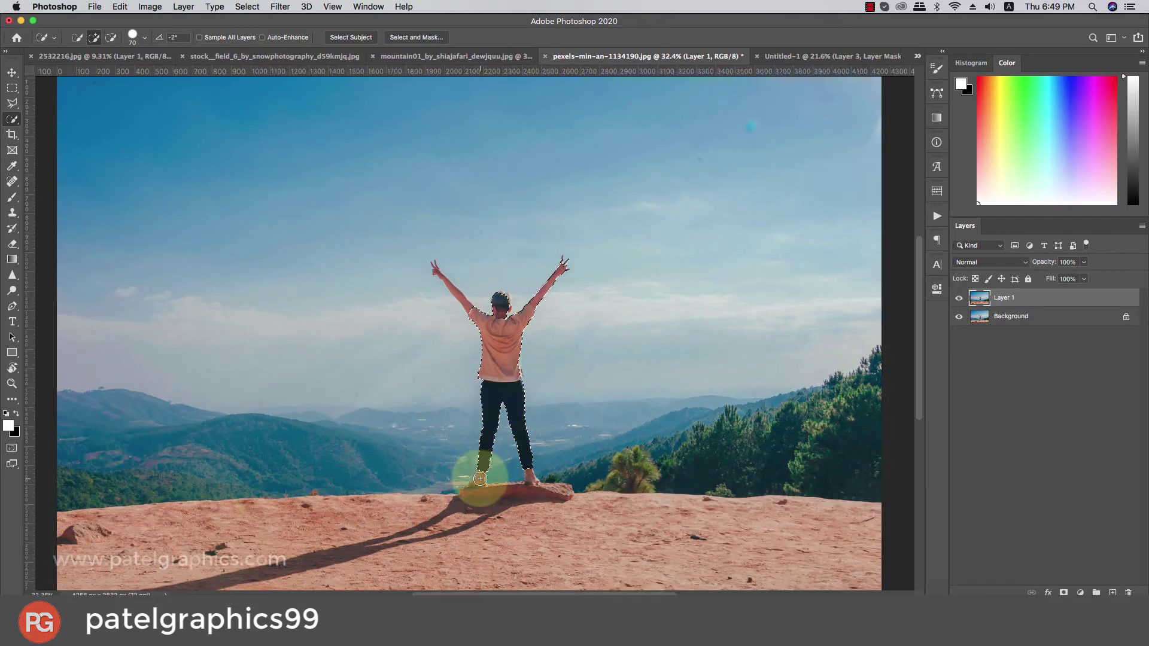
click(532, 478)
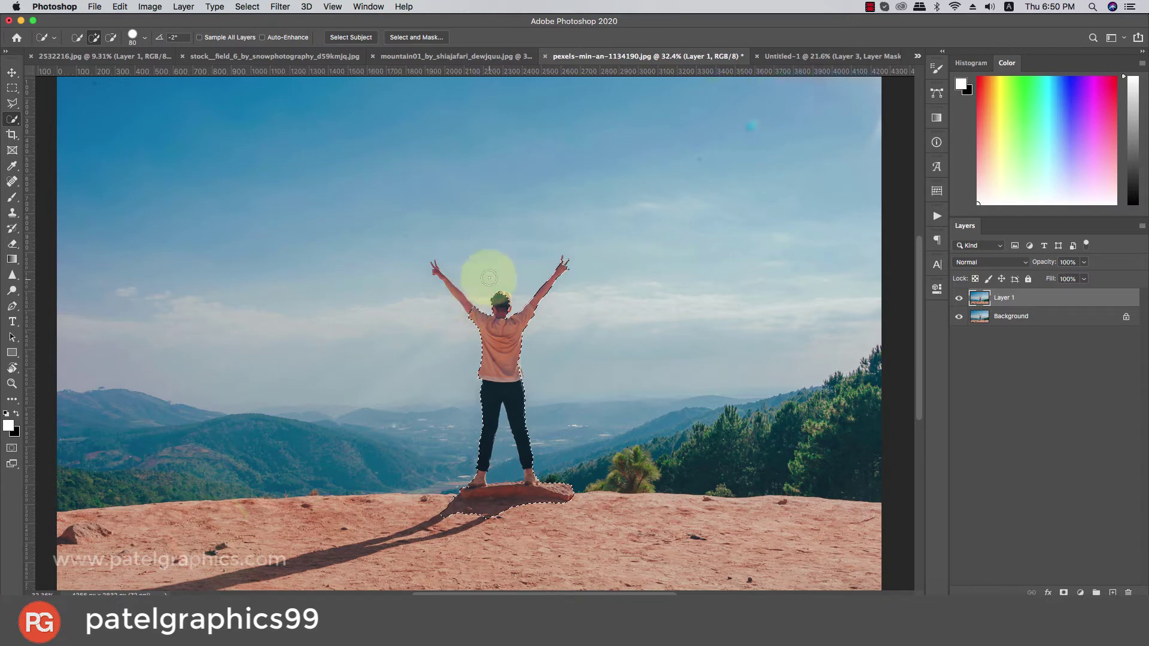
Widen the hiker selection with a brushed margin in Quick Mask mode
click(11, 447)
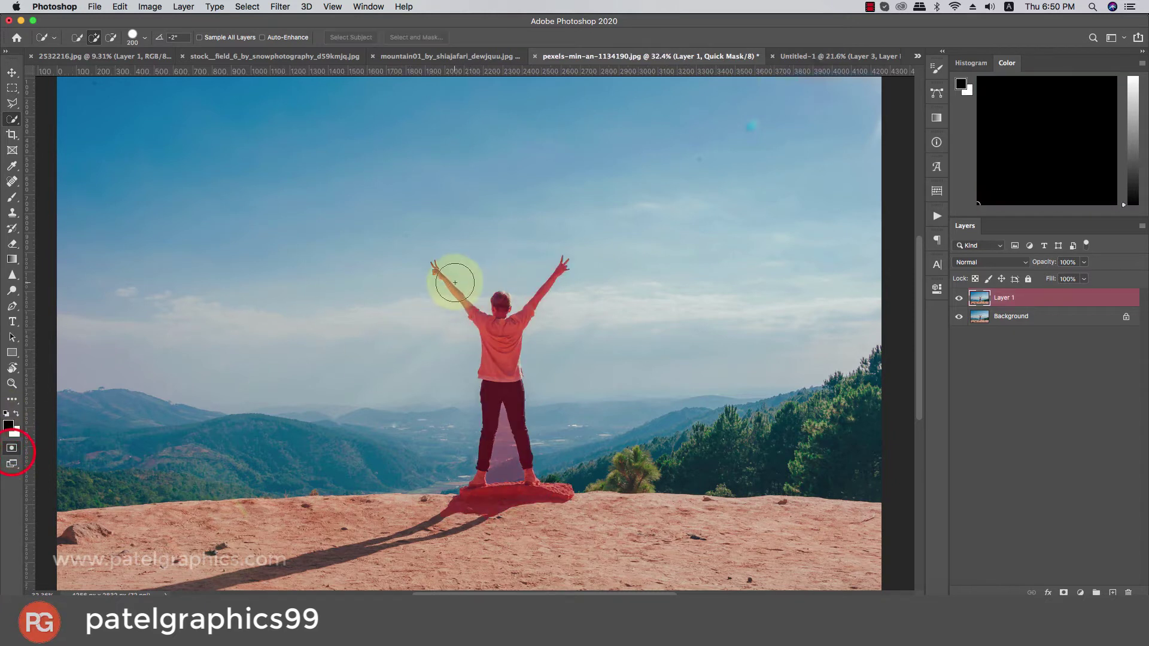
click(11, 197)
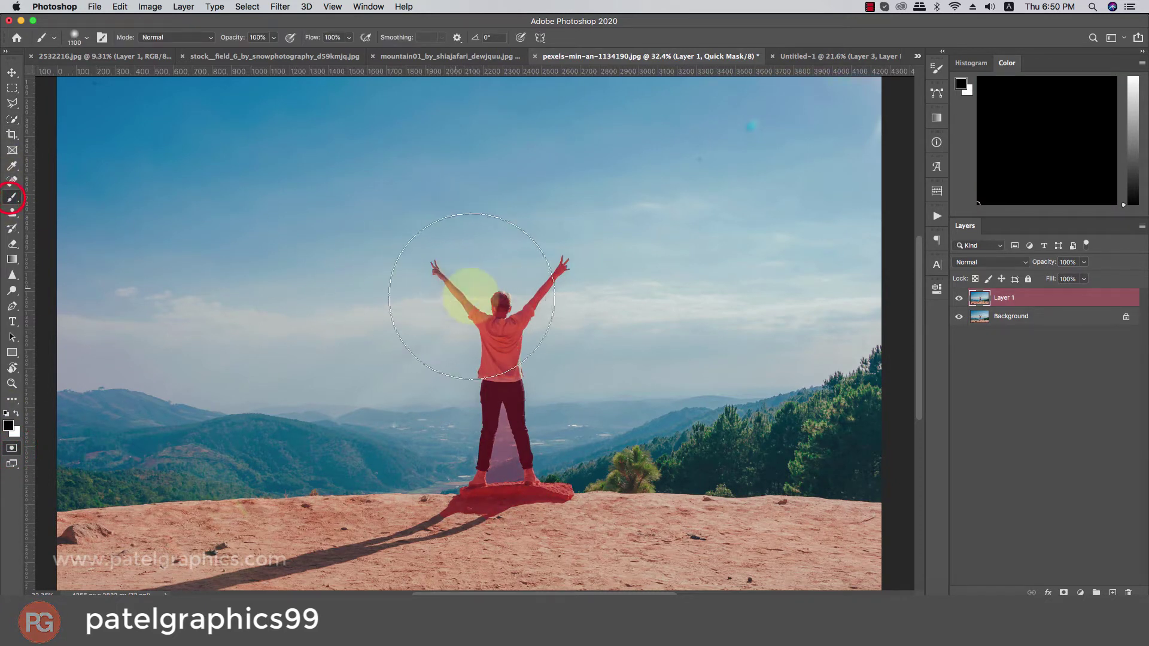
right_click(436, 268)
click(436, 267)
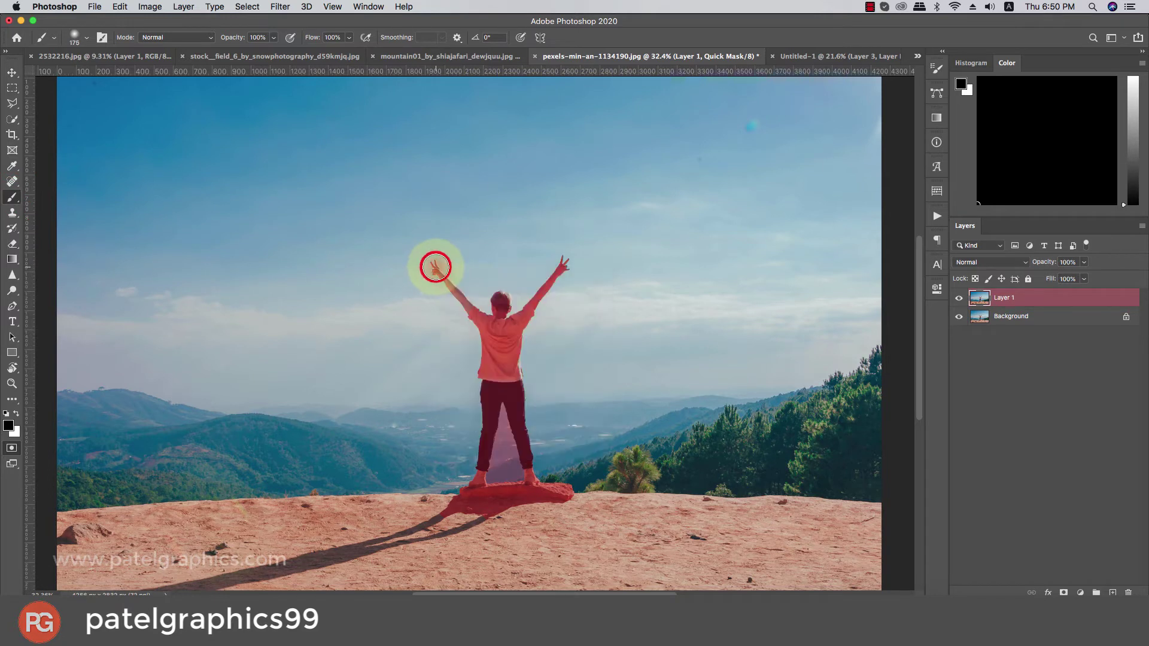
mouse_move(430, 264)
mouse_down()
mouse_move(529, 479)
mouse_move(542, 282)
mouse_move(494, 315)
mouse_up()
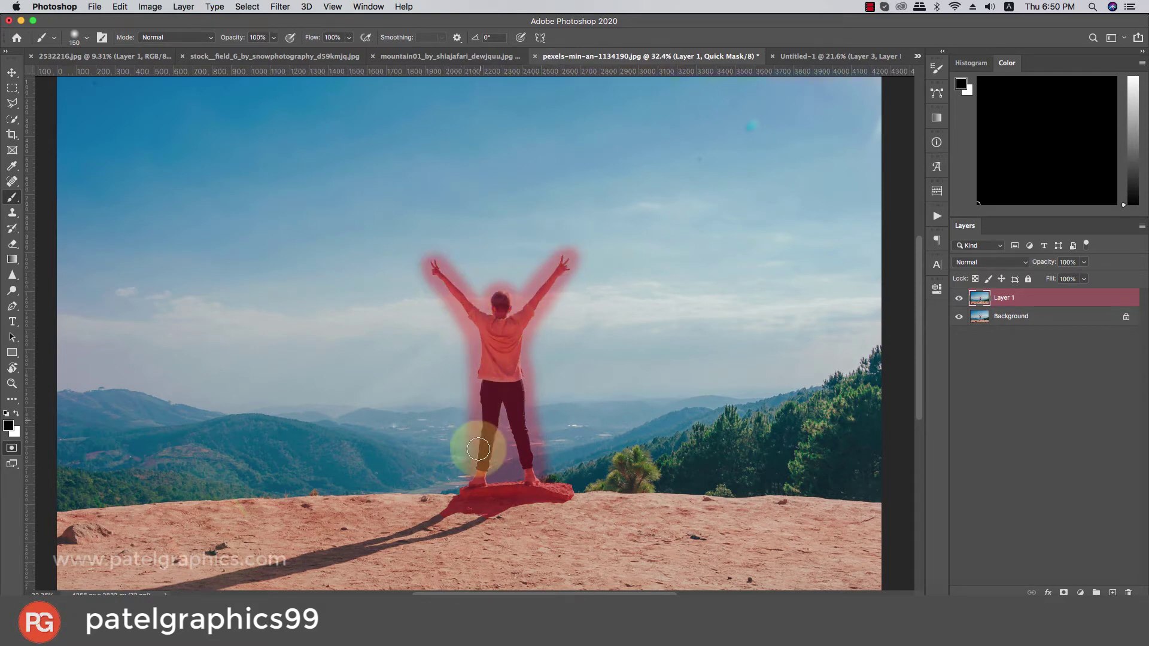
click(11, 447)
key(w)
key(q)
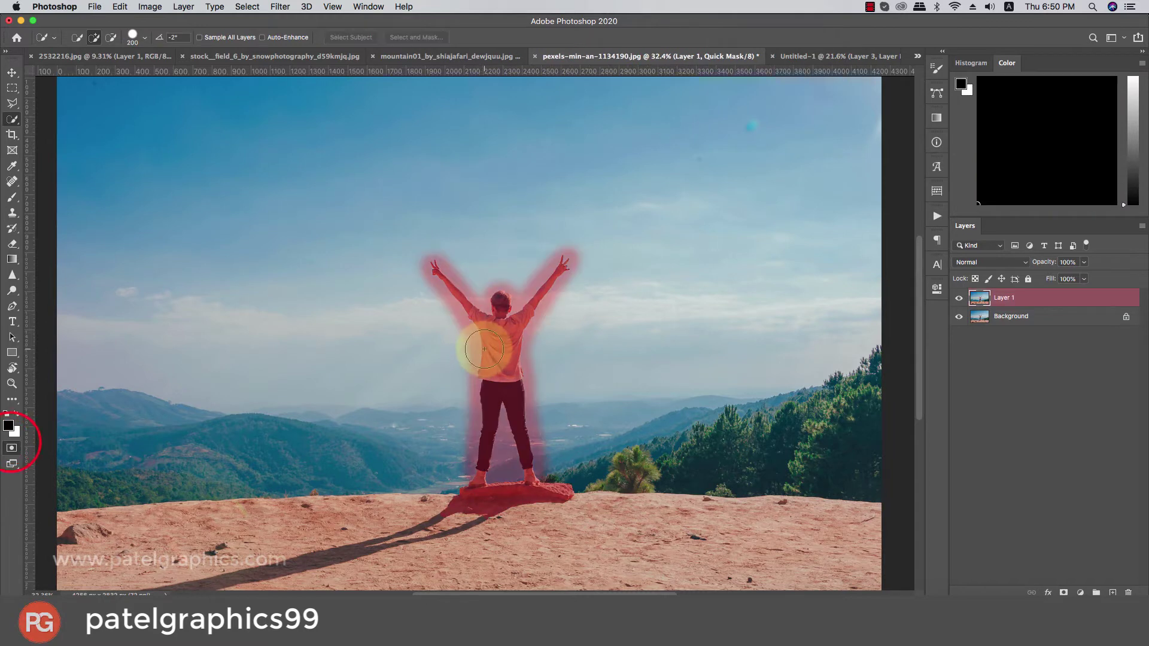
key(q)
Content-Aware Fill the selection to erase the hiker and rock, then deselect
right_click(500, 333)
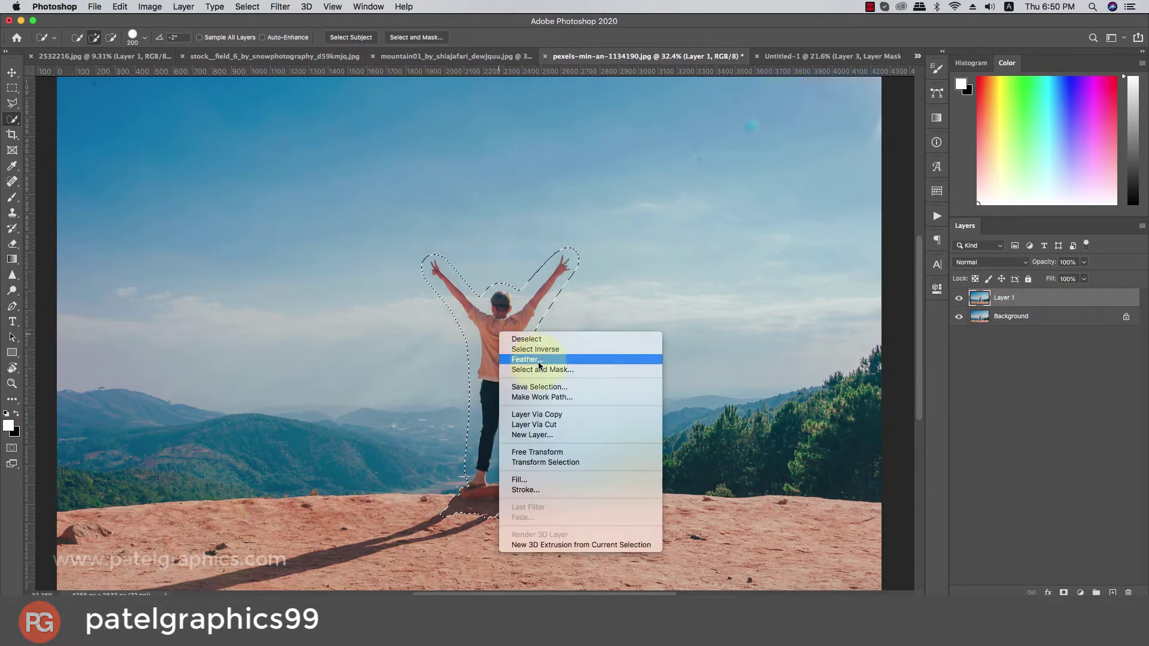
click(518, 481)
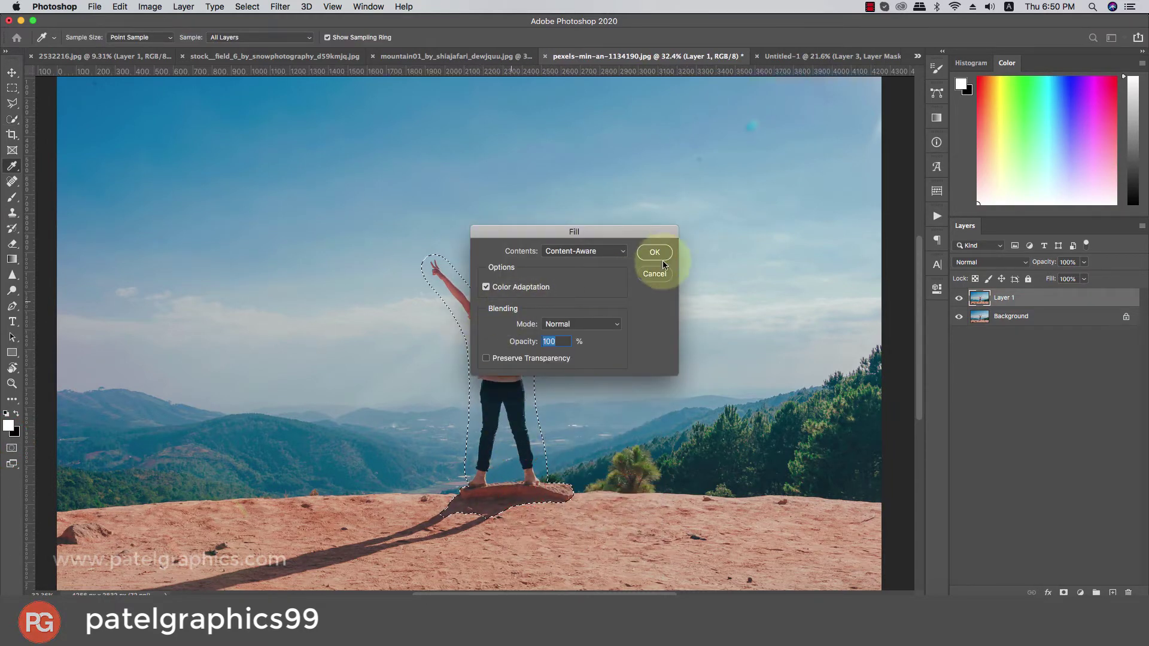
click(662, 254)
key(w)
scroll(529, 432, down, 1)
scroll(529, 432, down, 1)
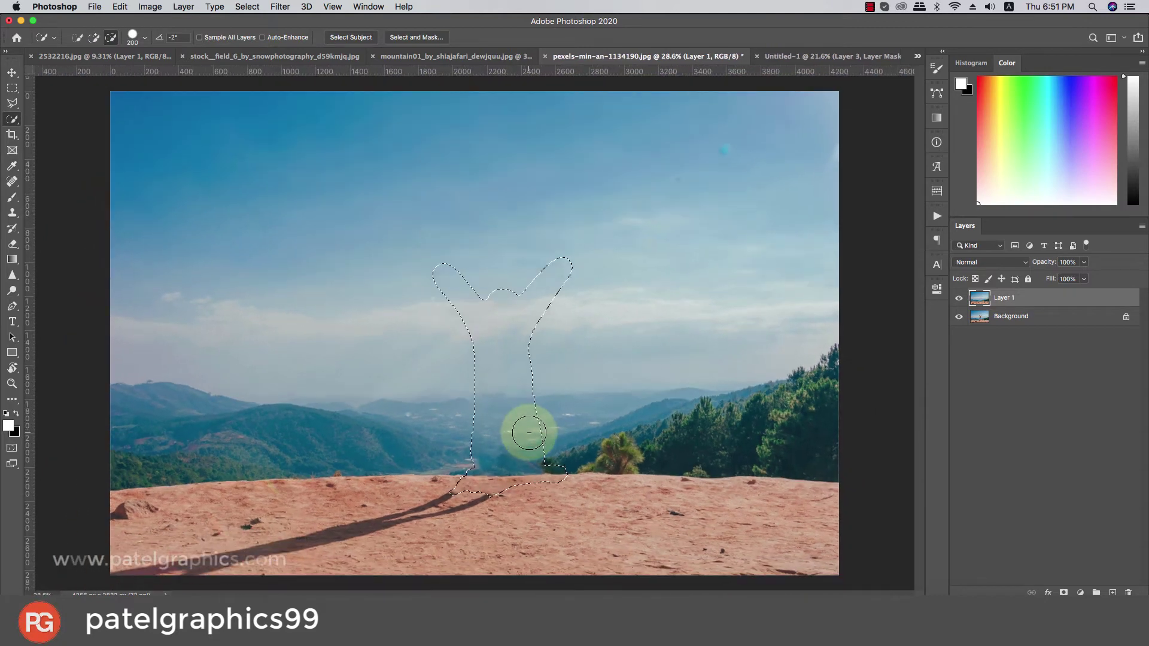
scroll(529, 432, down, 1)
key(super+d)
scroll(529, 432, down, 4)
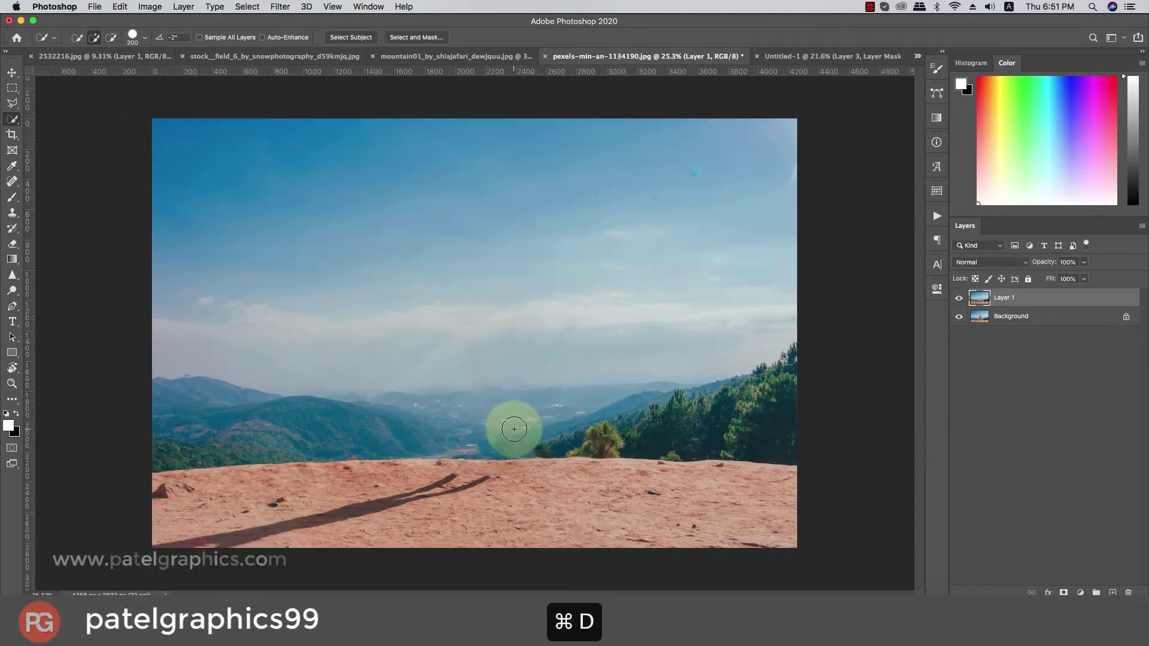
scroll(514, 429, up, 2)
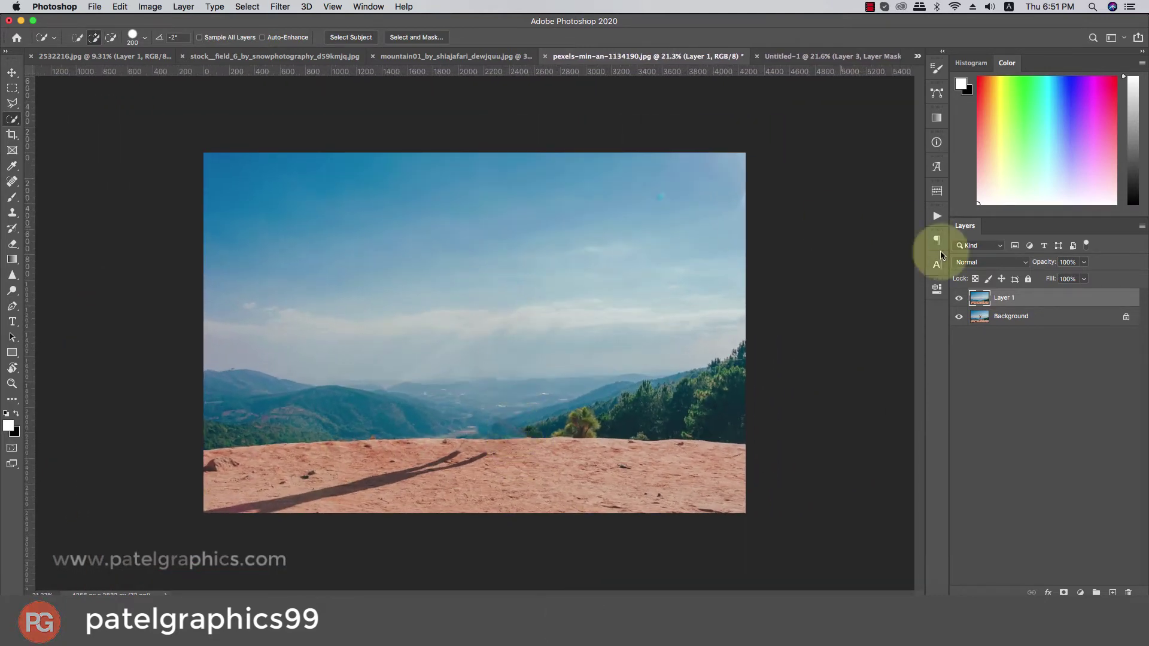
click(1030, 299)
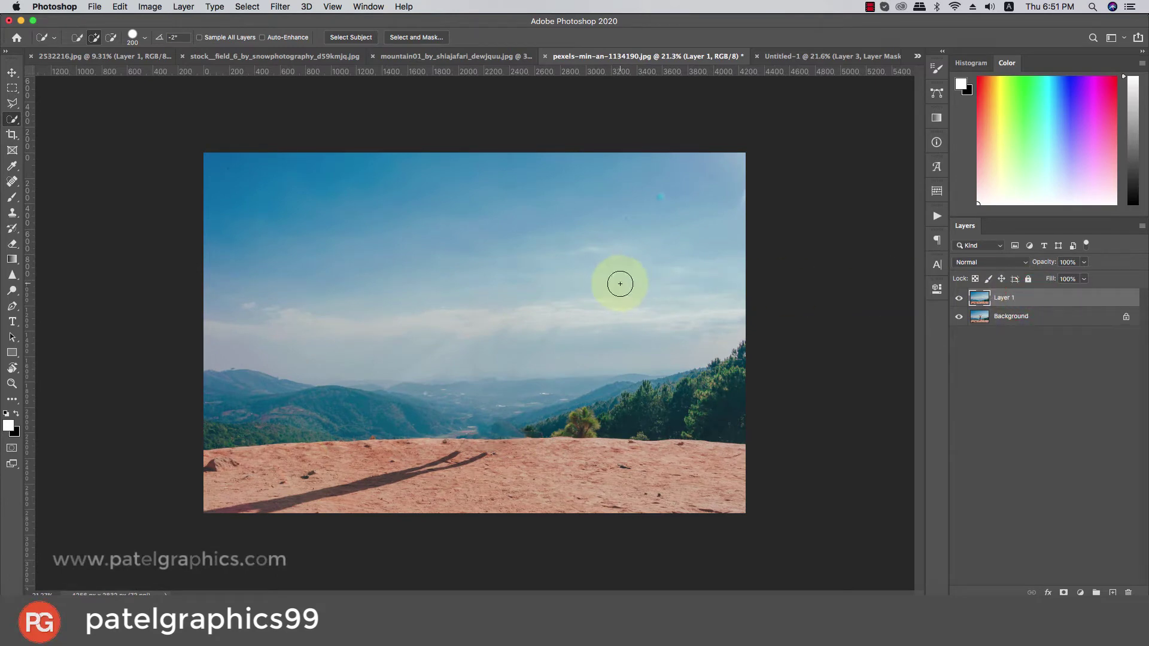
Move the sky photo into the couple composite and scale it to fill the canvas
key(v)
drag(610, 290, 649, 67)
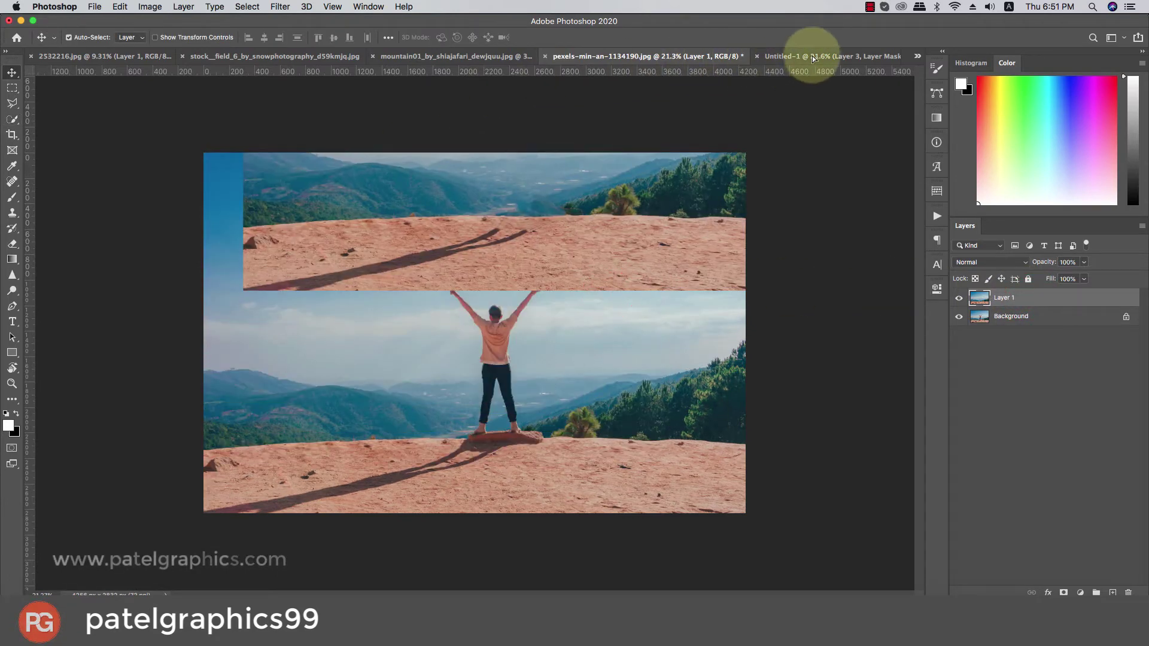
drag(813, 56, 405, 336)
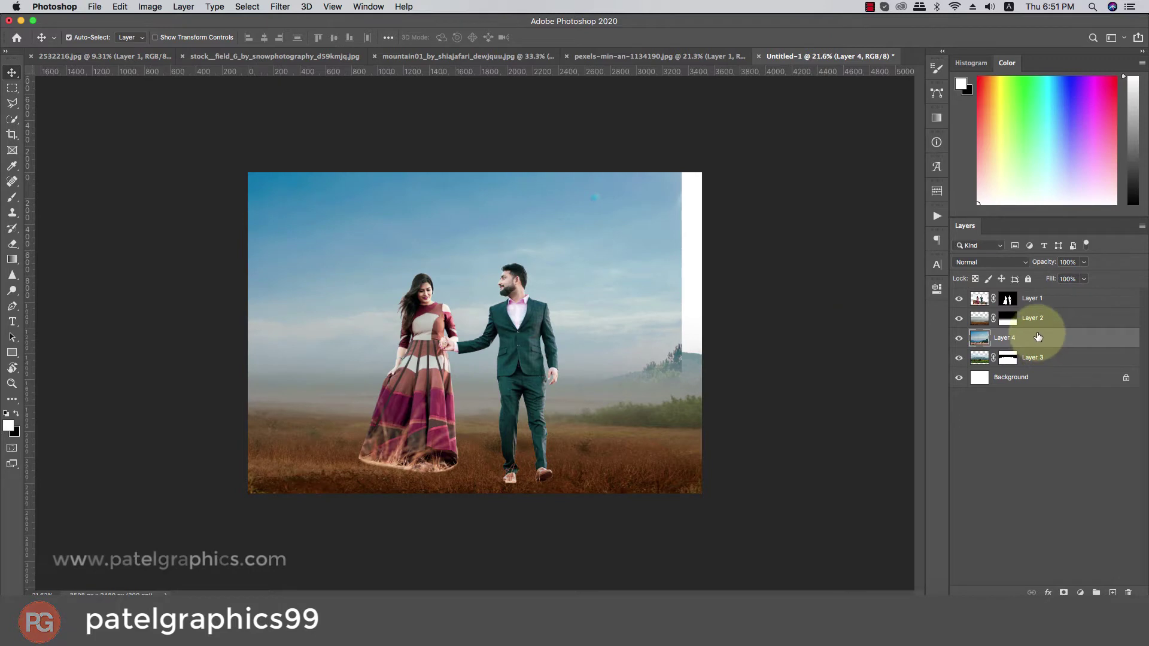
key(ctrl+t)
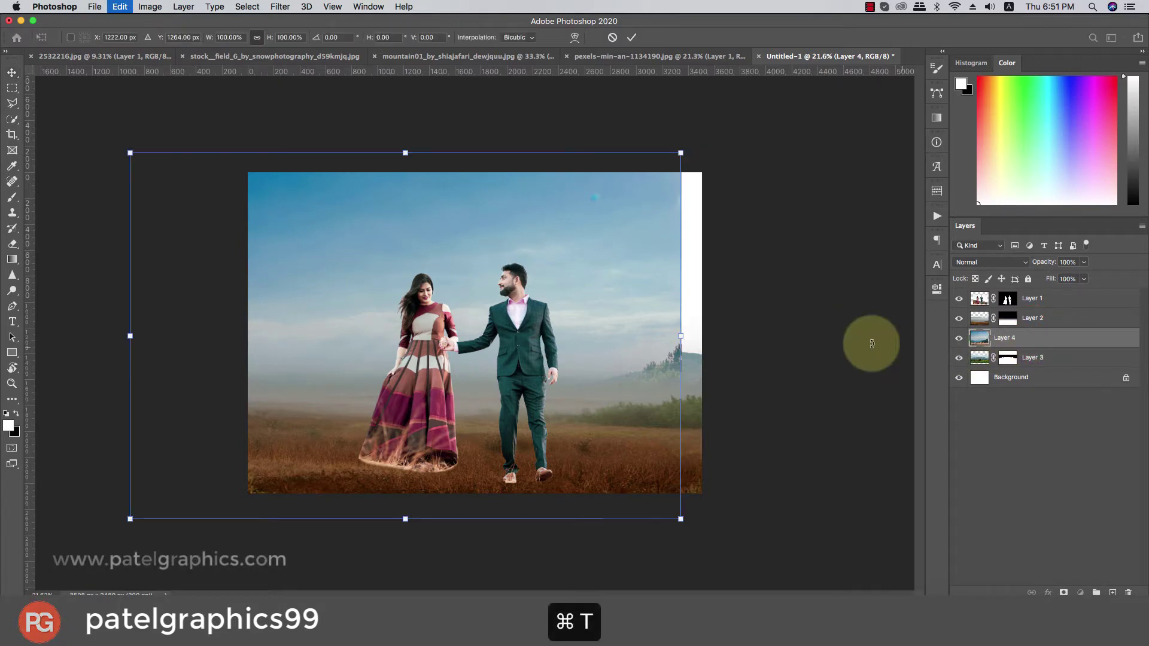
drag(549, 316, 613, 317)
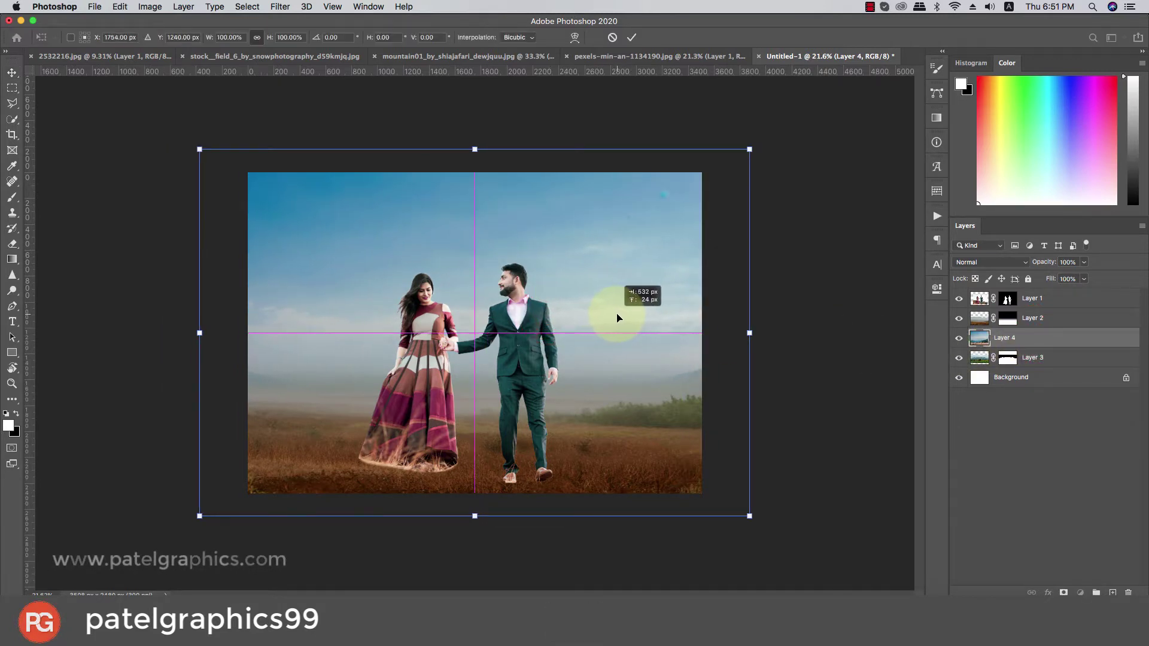
drag(746, 150, 701, 180)
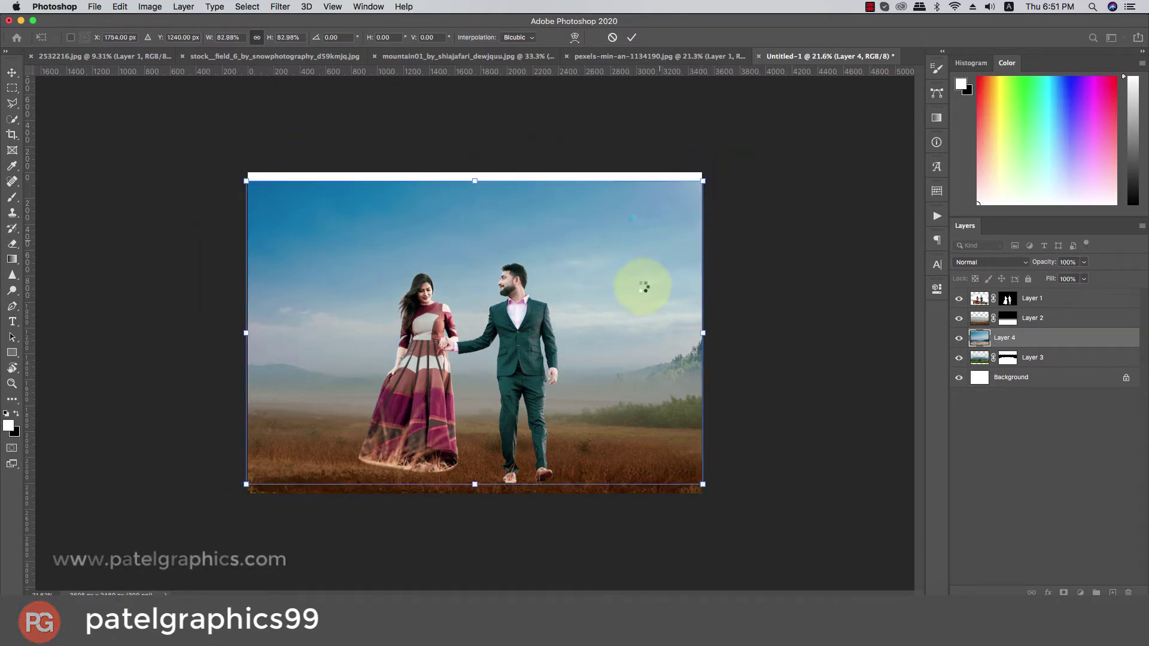
key(Return)
key(ctrl+t)
drag(644, 284, 644, 276)
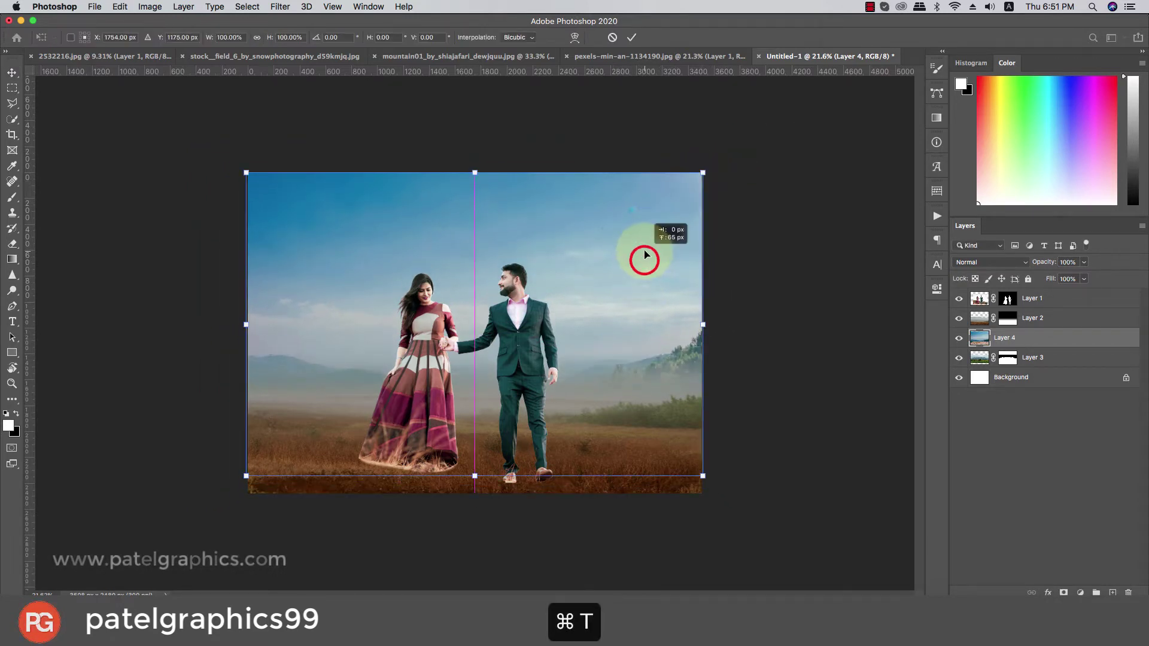
key(Return)
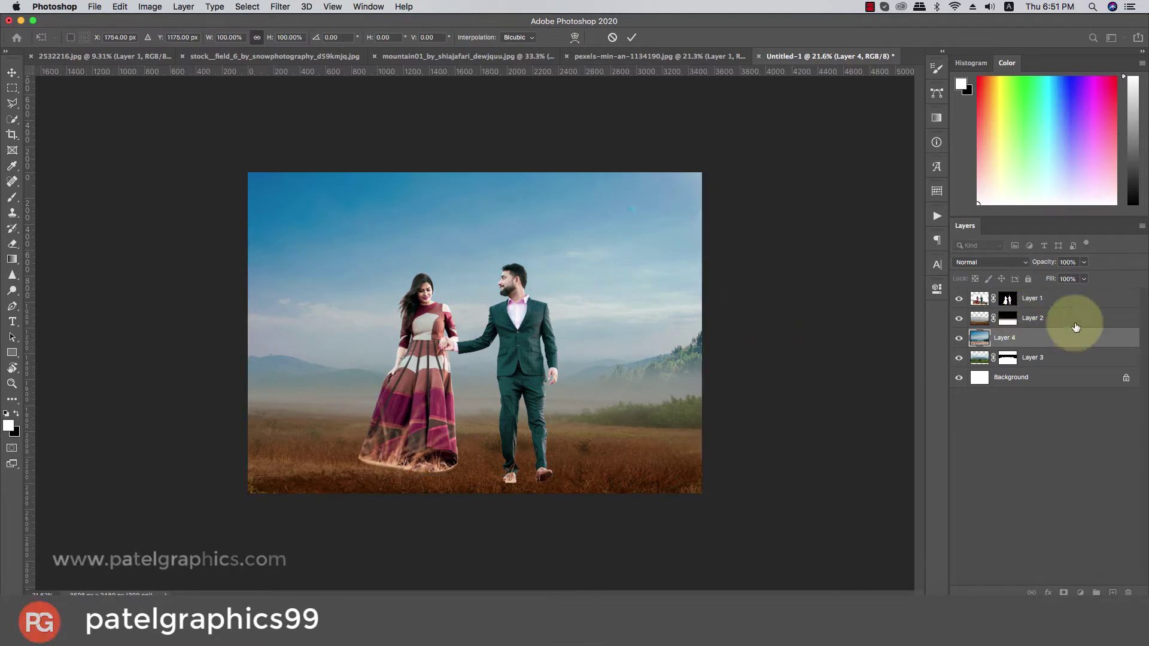
Place the sky layer below the mountains and stretch it taller toward the bottom
click(958, 337)
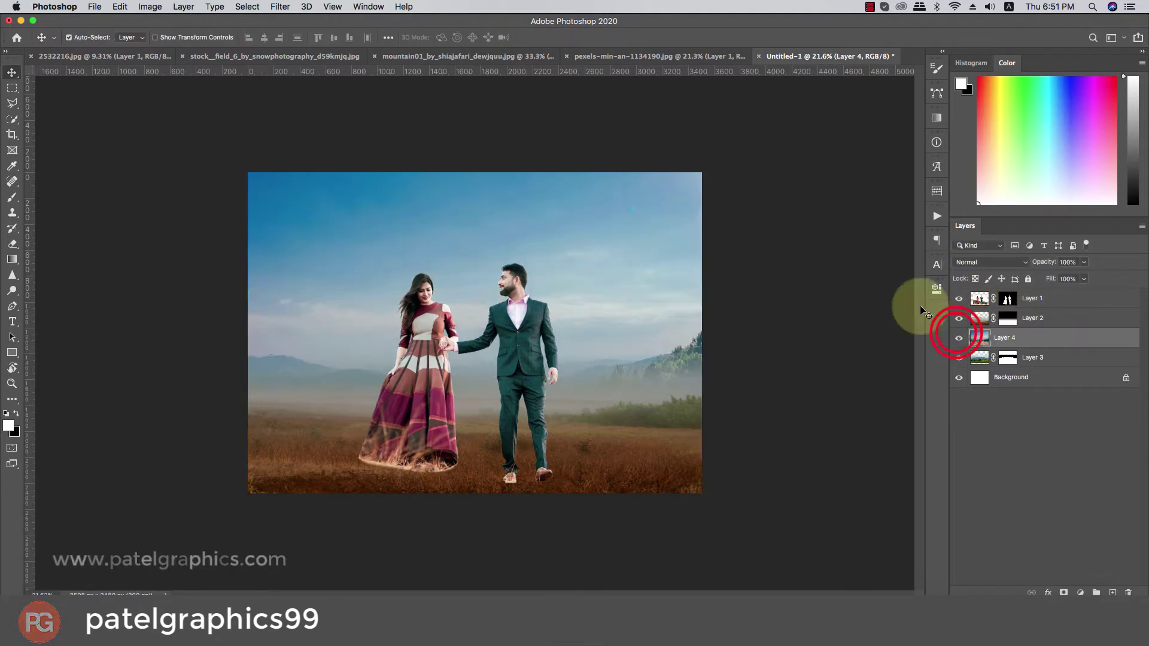
drag(1037, 338, 1039, 366)
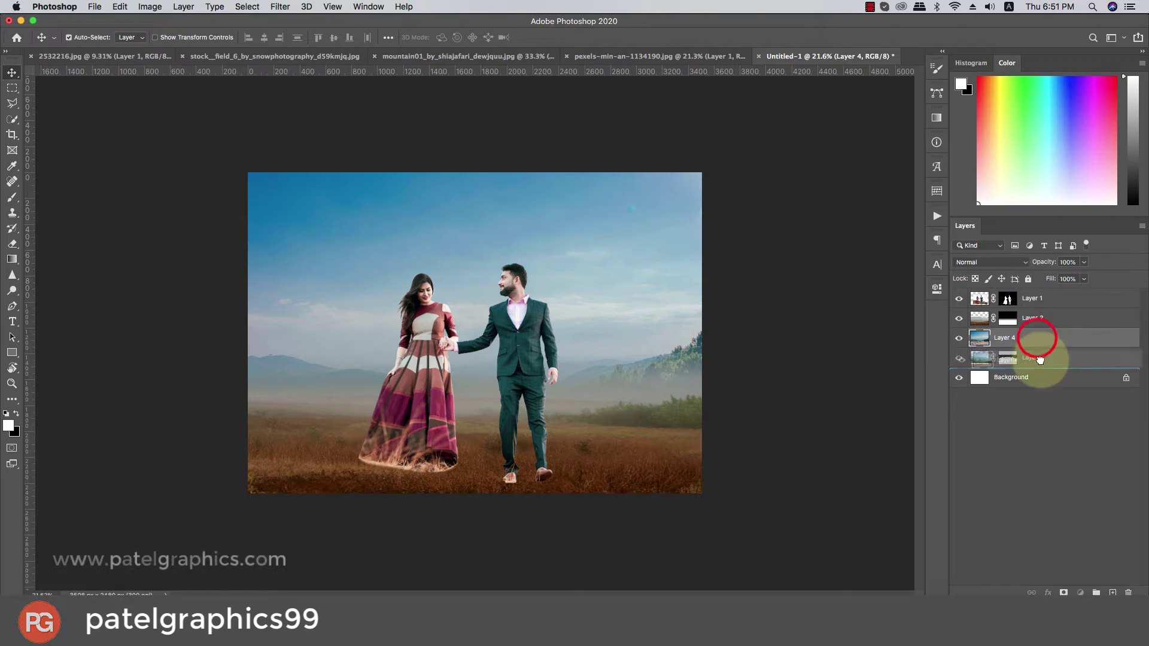
key(super+t)
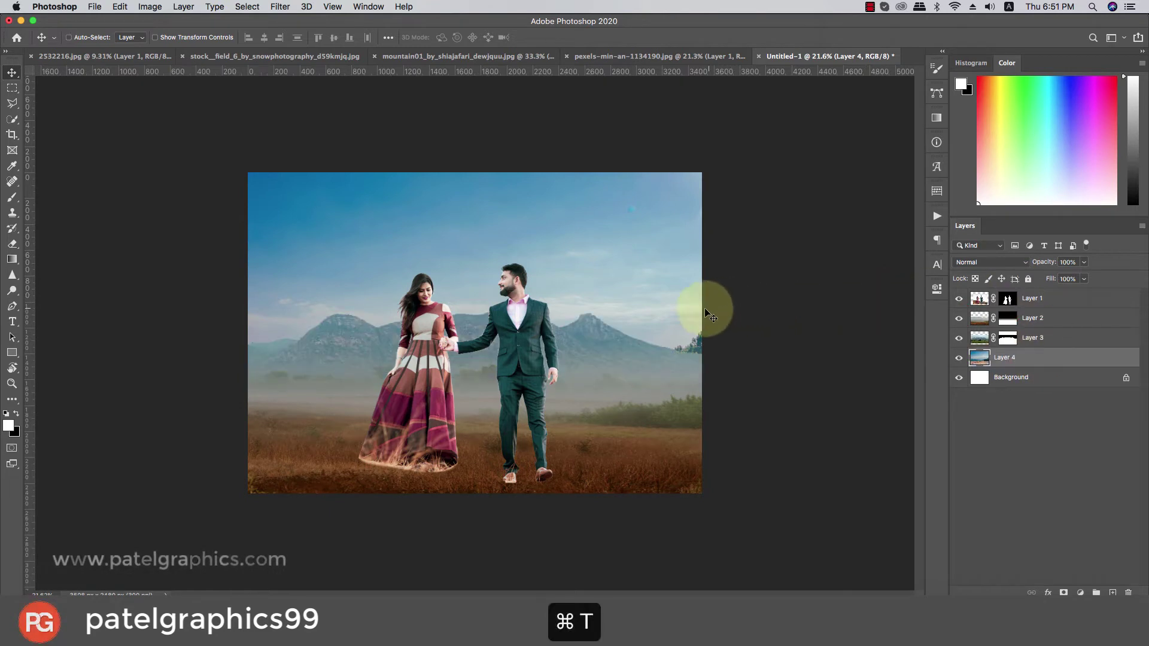
drag(474, 476, 468, 527)
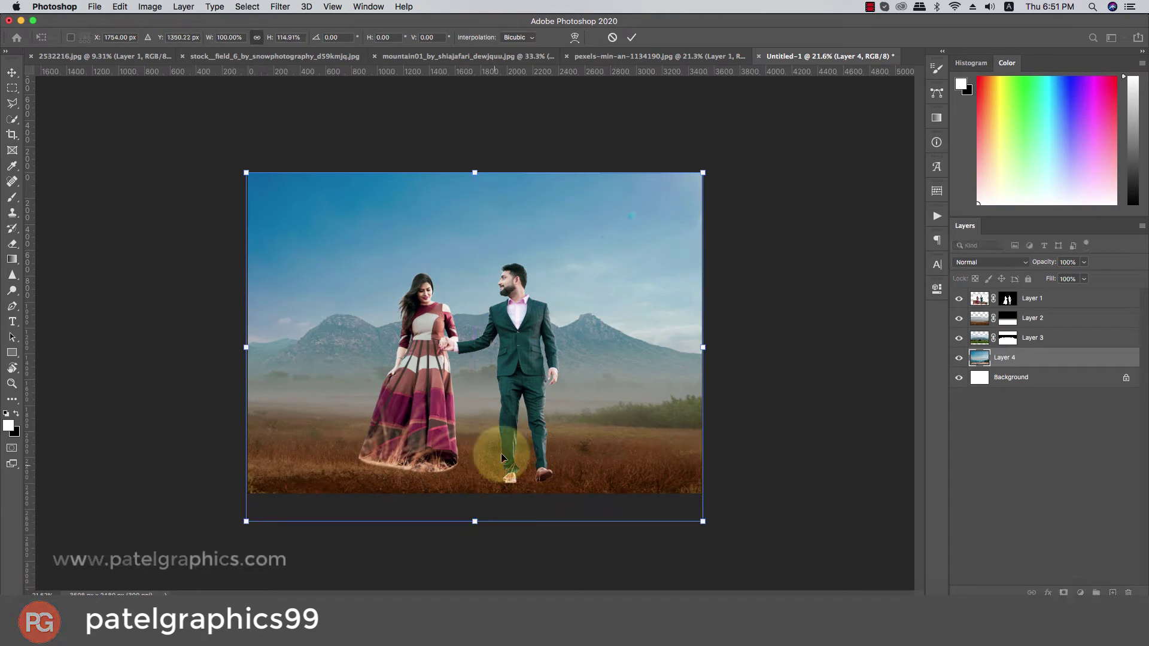
key(Return)
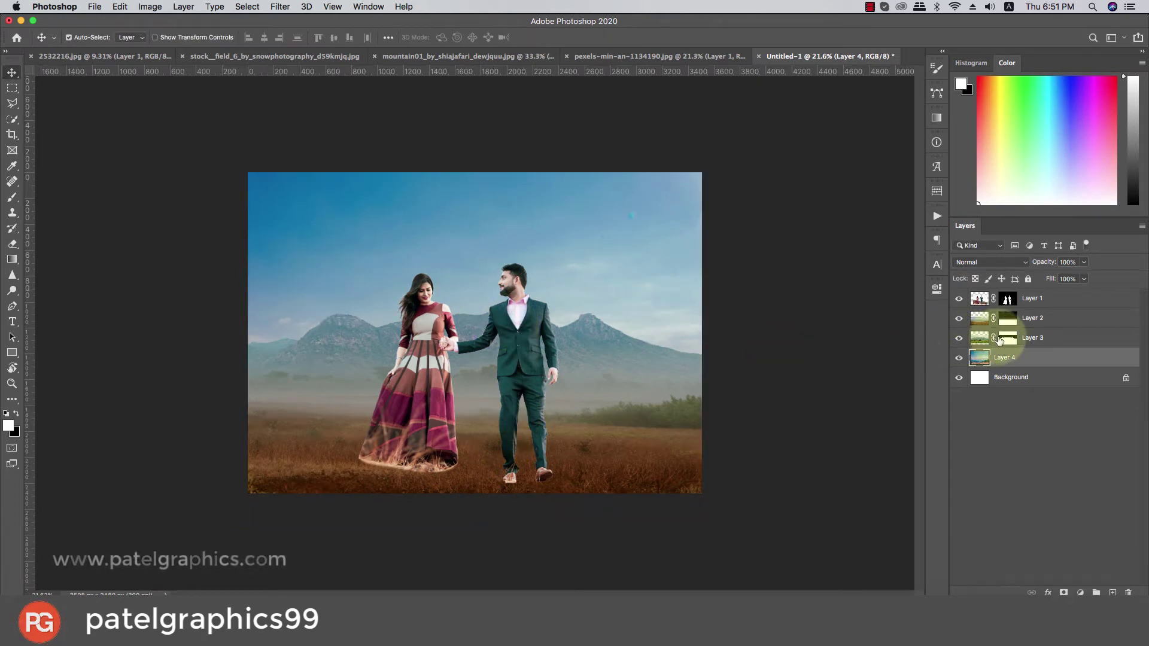
Paint black on Layer 3's mask over the left sky to blend the mountains
click(1007, 337)
key(g)
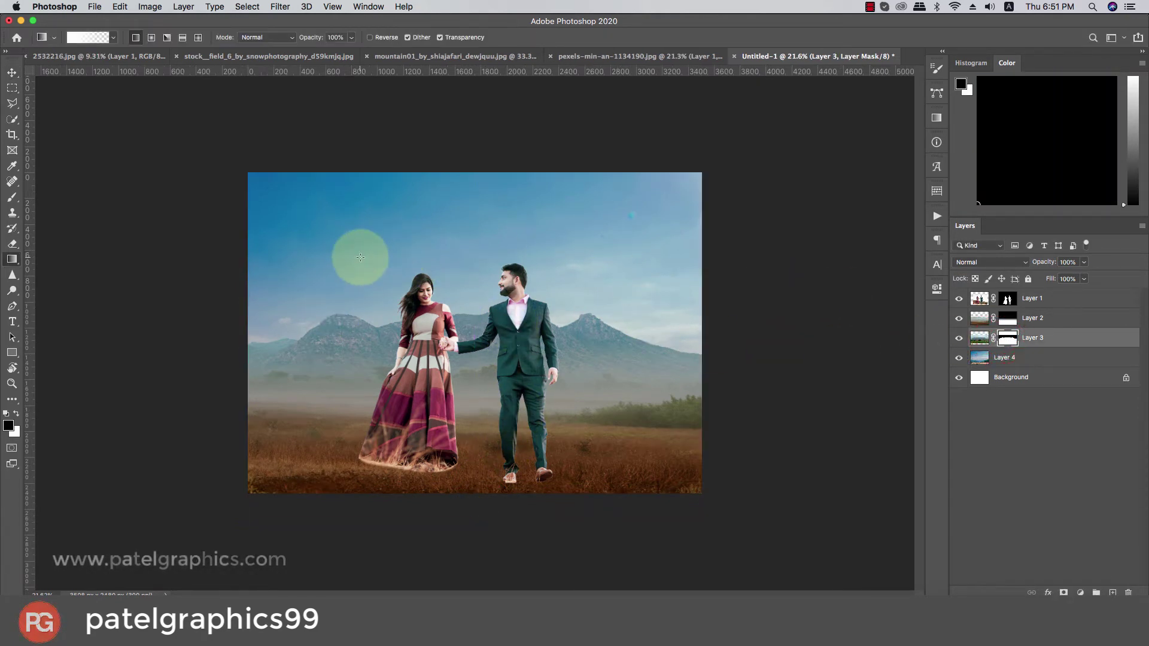
key(b)
drag(246, 256, 263, 256)
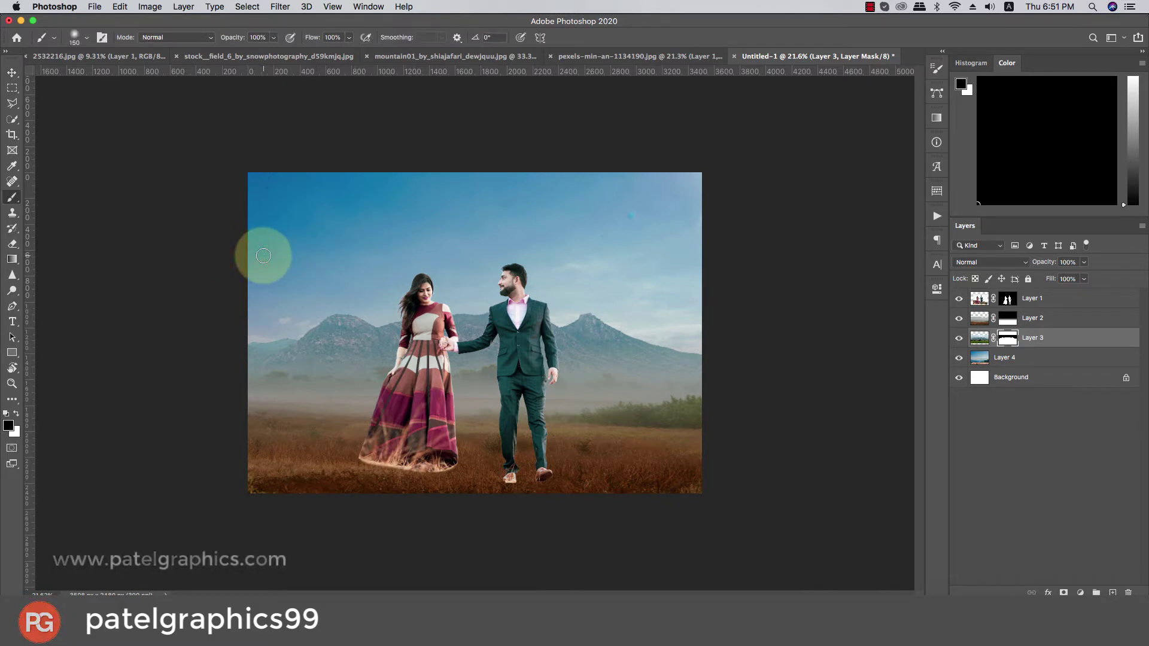
Mute the system sound and zoom the view in and back out
click(992, 7)
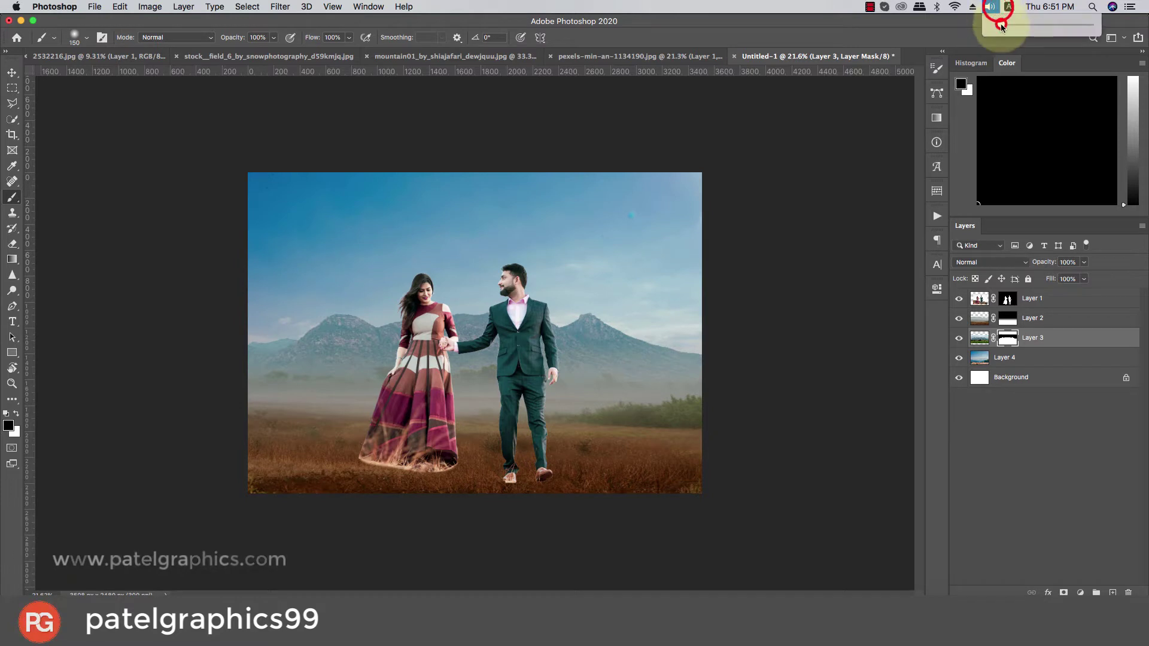
click(1000, 27)
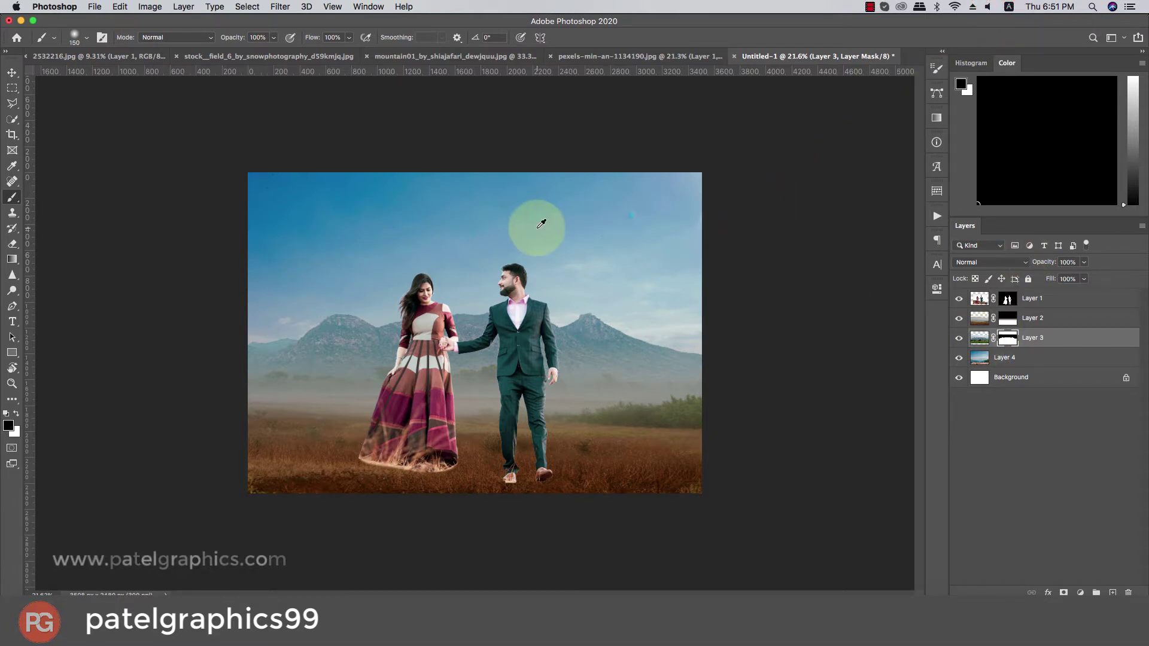
key(super+equal)
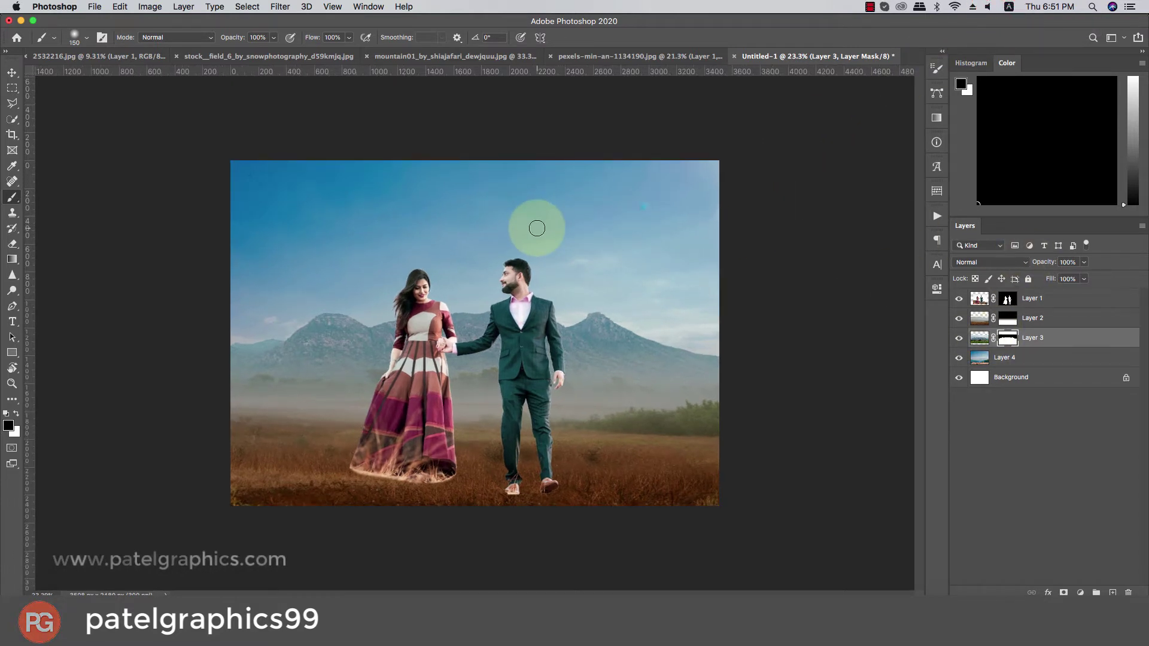
key(super+minus)
Target the couple layer's mask and paint it with a soft round brush along the bottom grass
key(v)
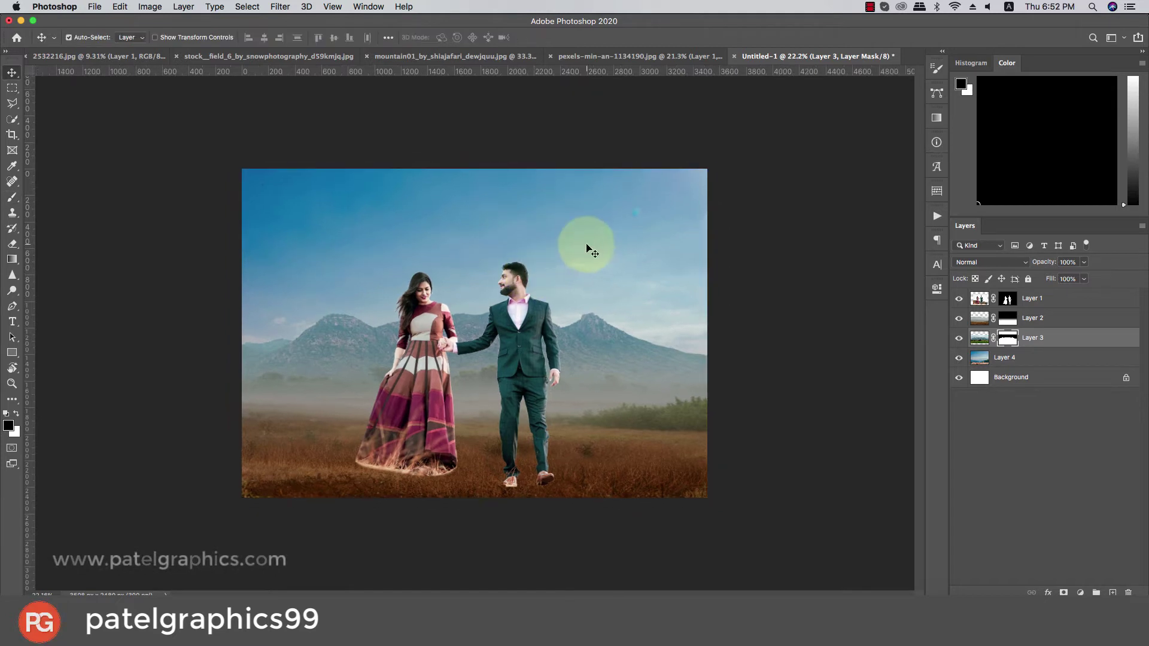
click(518, 336)
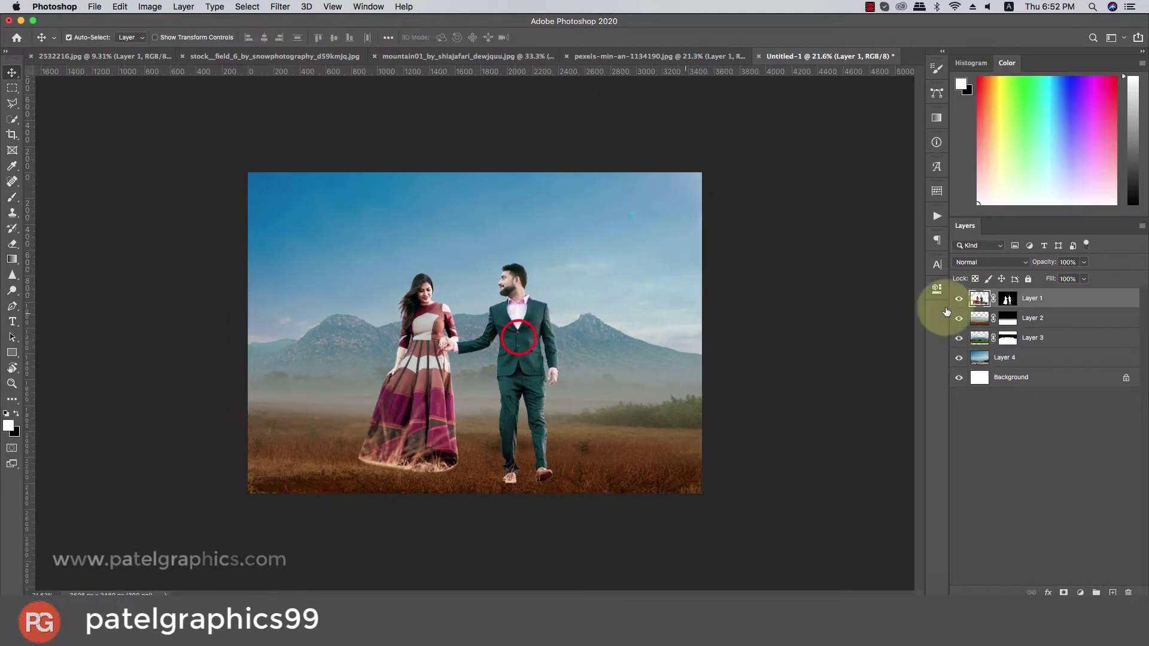
click(1007, 299)
key(super+equal)
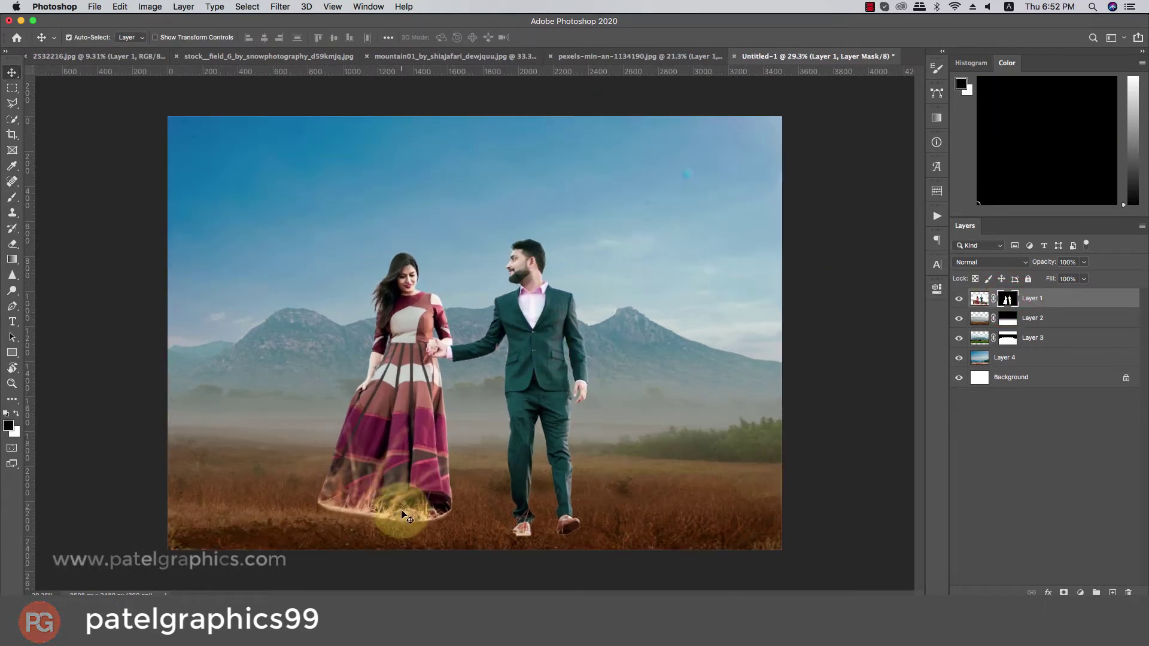
key(b)
right_click(313, 517)
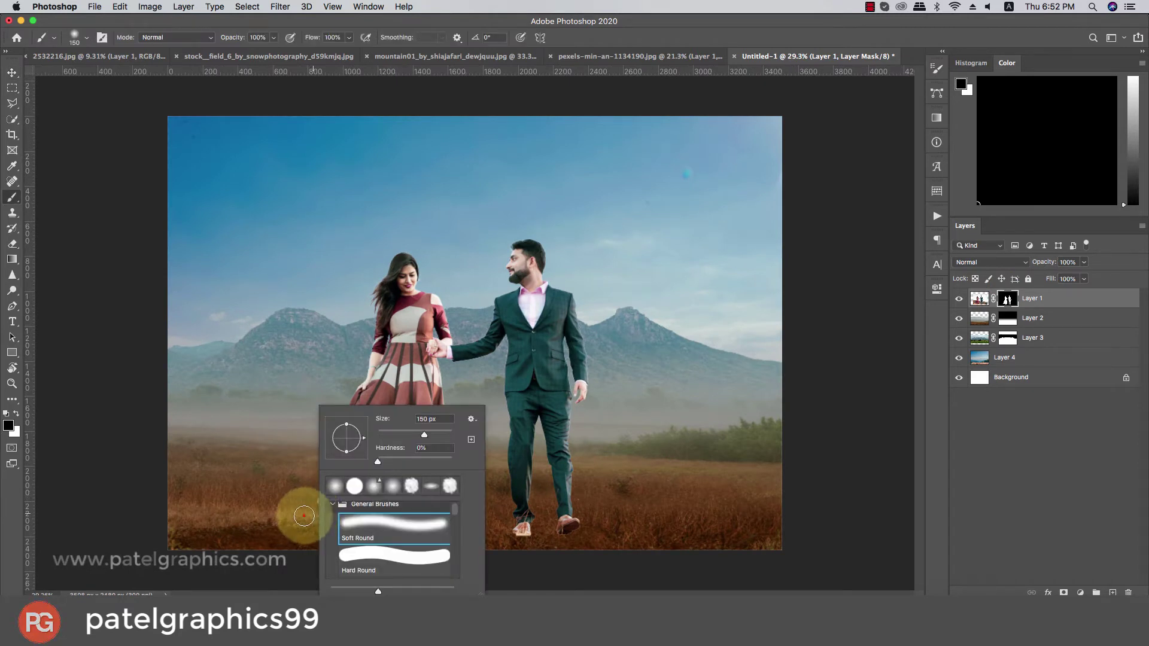
click(304, 516)
mouse_move(304, 516)
mouse_down()
mouse_move(465, 542)
mouse_move(301, 524)
mouse_up()
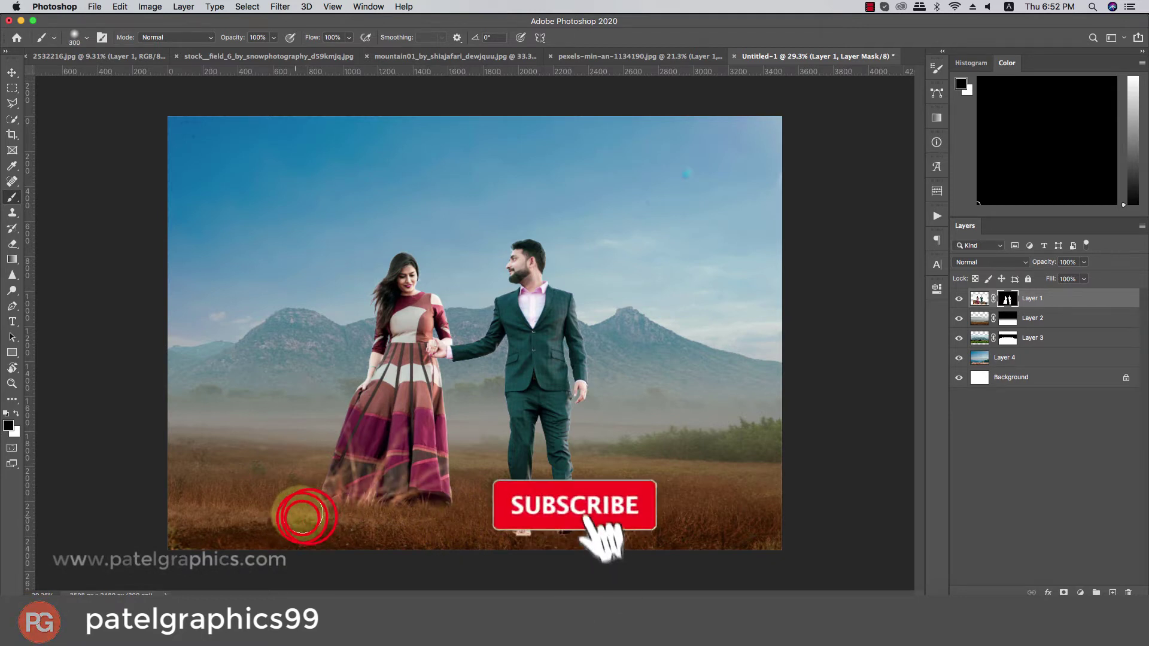
key(bracketleft)
drag(309, 517, 343, 524)
Load the grass-like 174 px brush tip, rotate it to -95° and enlarge it to 400
right_click(275, 500)
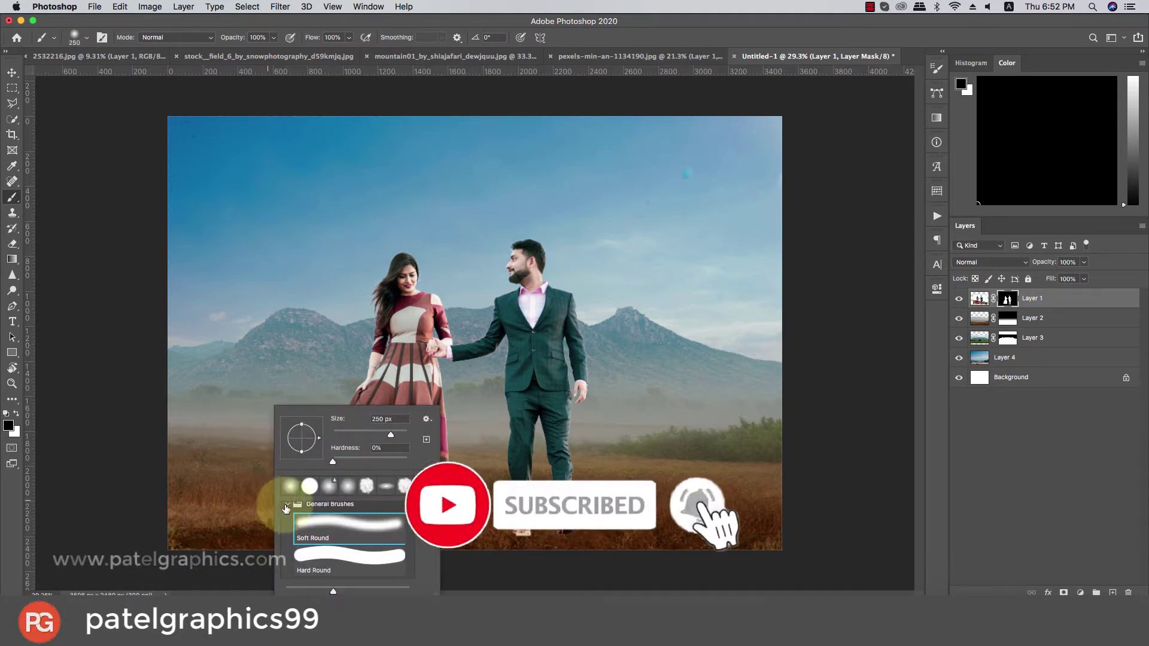
click(255, 476)
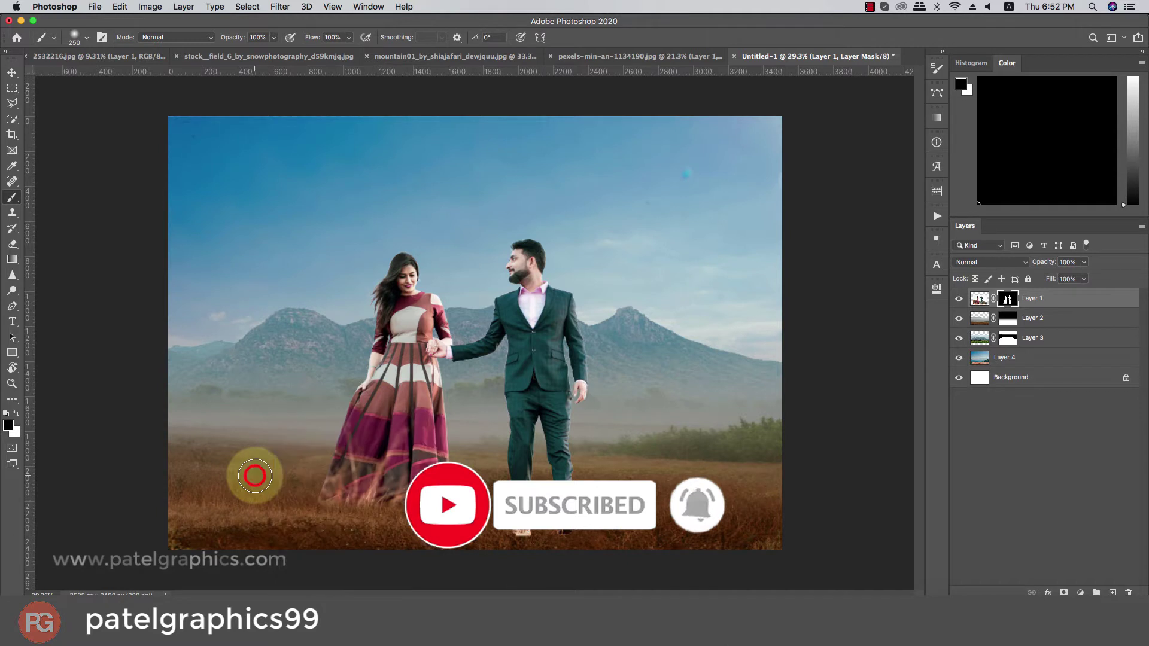
click(102, 37)
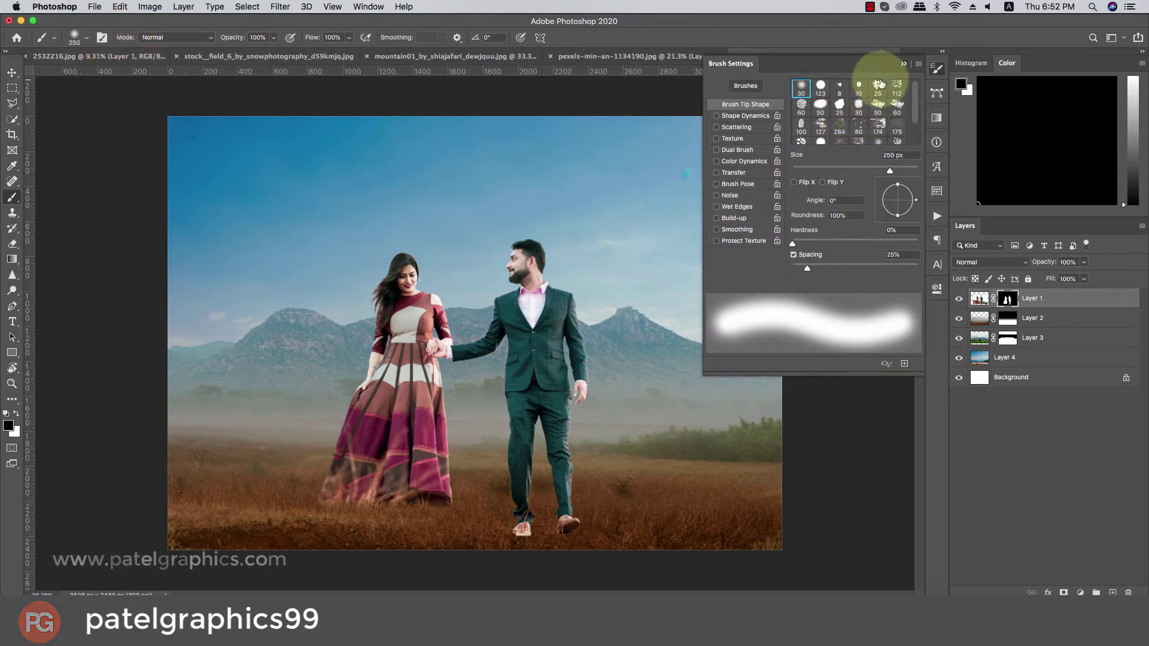
scroll(876, 103, down, 2)
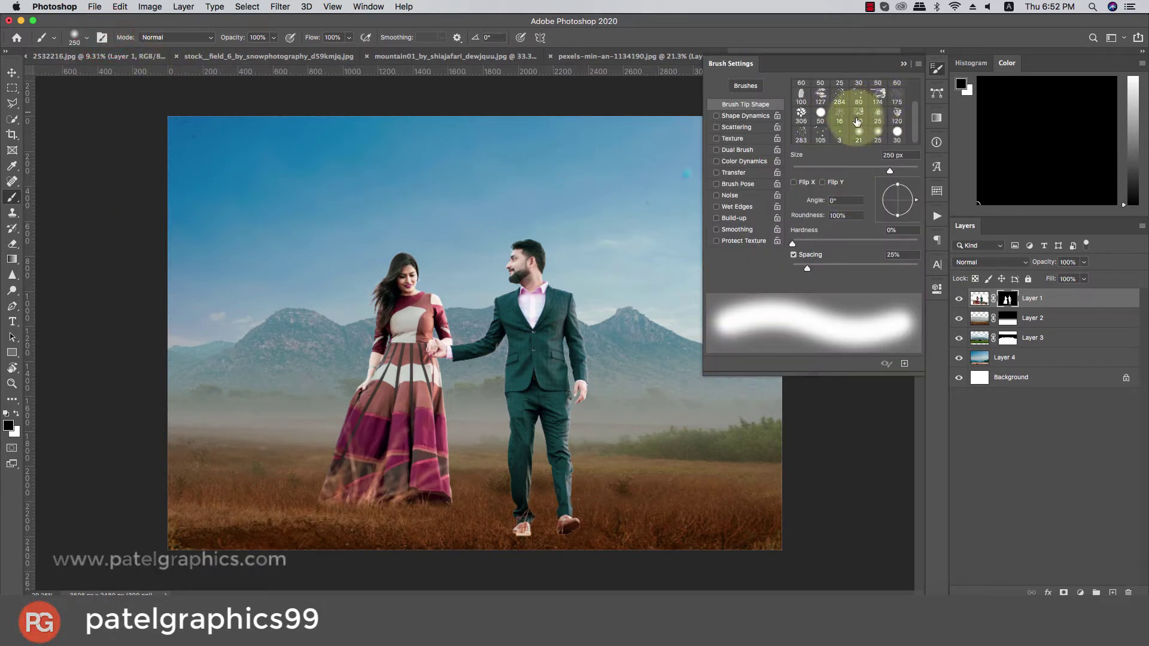
scroll(857, 121, up, 1)
click(878, 124)
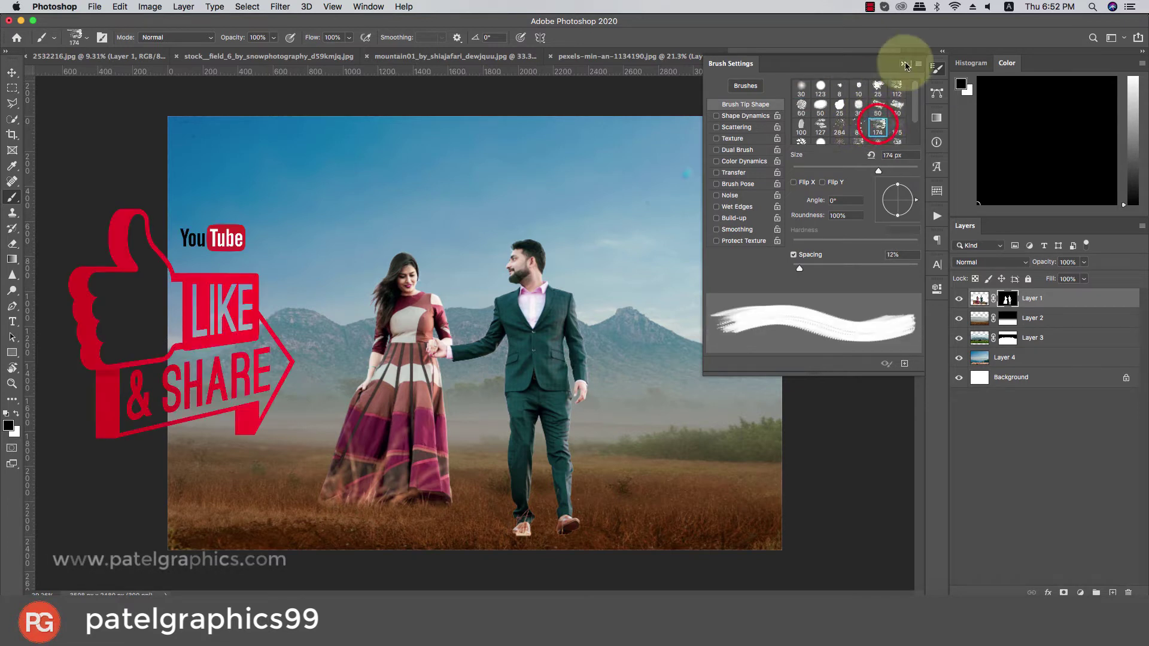
click(904, 64)
right_click(353, 454)
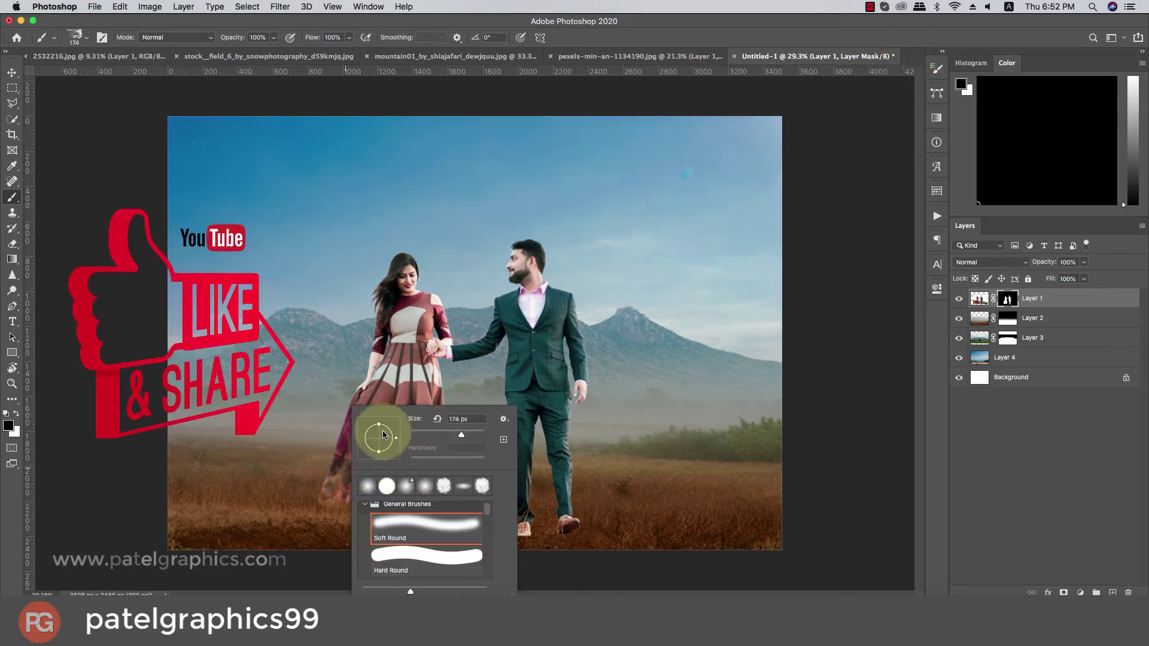
mouse_move(383, 435)
mouse_down()
mouse_move(375, 457)
mouse_move(315, 480)
mouse_move(322, 507)
mouse_move(449, 515)
mouse_move(431, 531)
mouse_move(357, 505)
mouse_move(333, 531)
mouse_move(329, 507)
mouse_move(320, 512)
mouse_move(359, 497)
mouse_move(377, 527)
mouse_move(390, 510)
mouse_up()
key(bracketright)
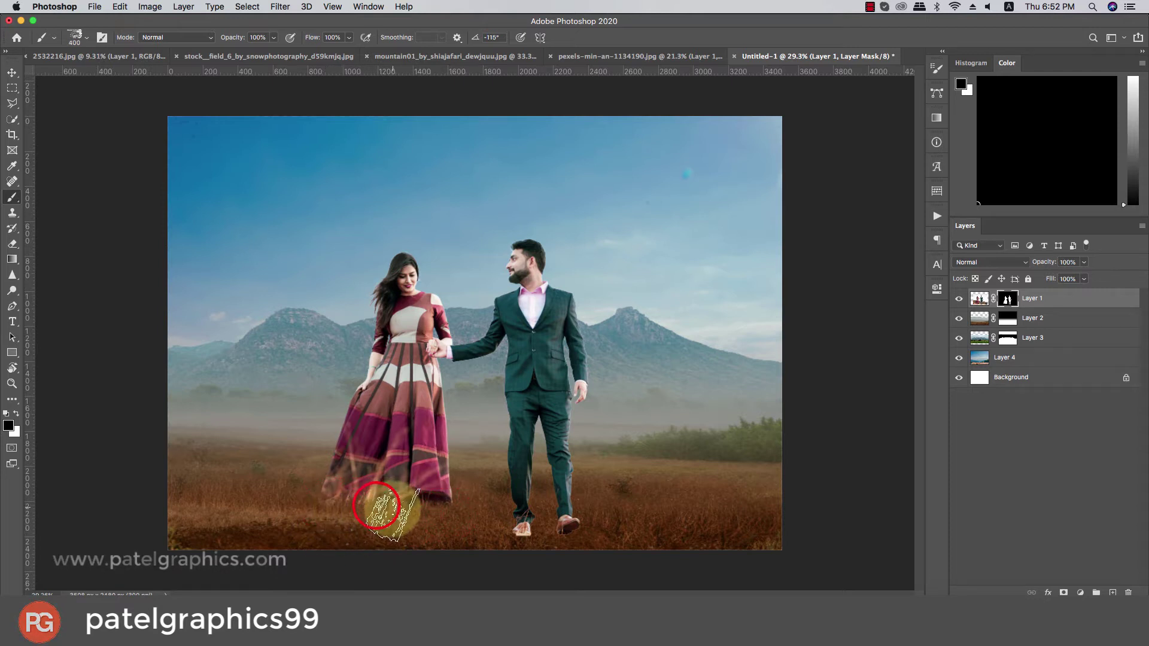
right_click(389, 508)
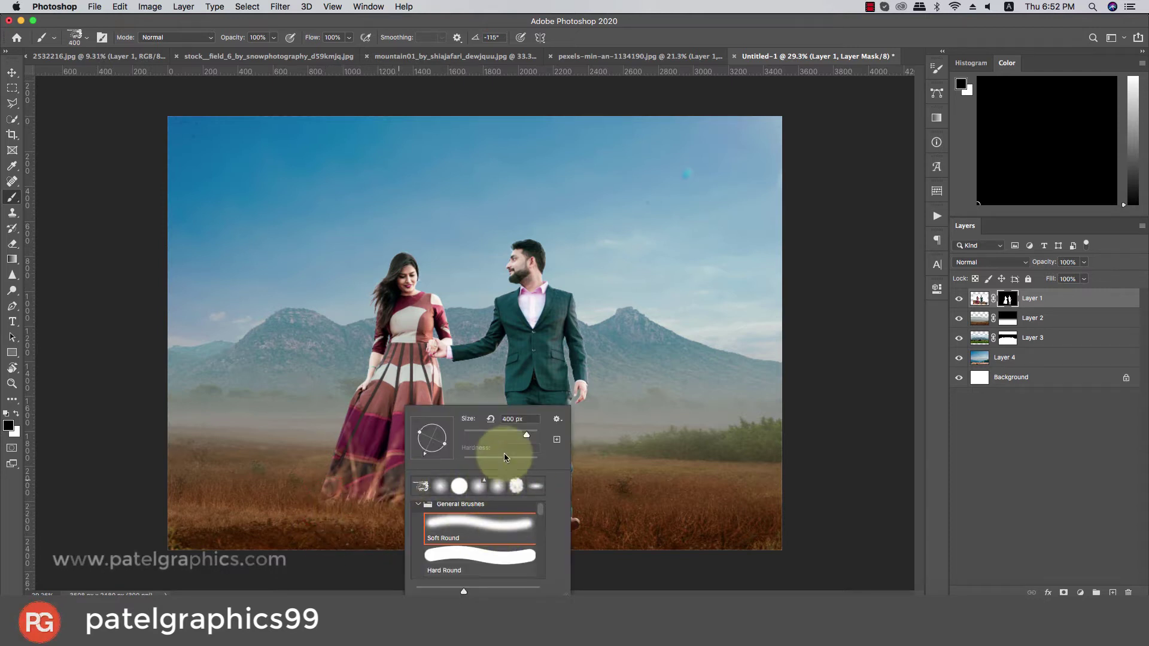
Switch to the 127 px grass brush tip and rotate it to -93°
click(101, 37)
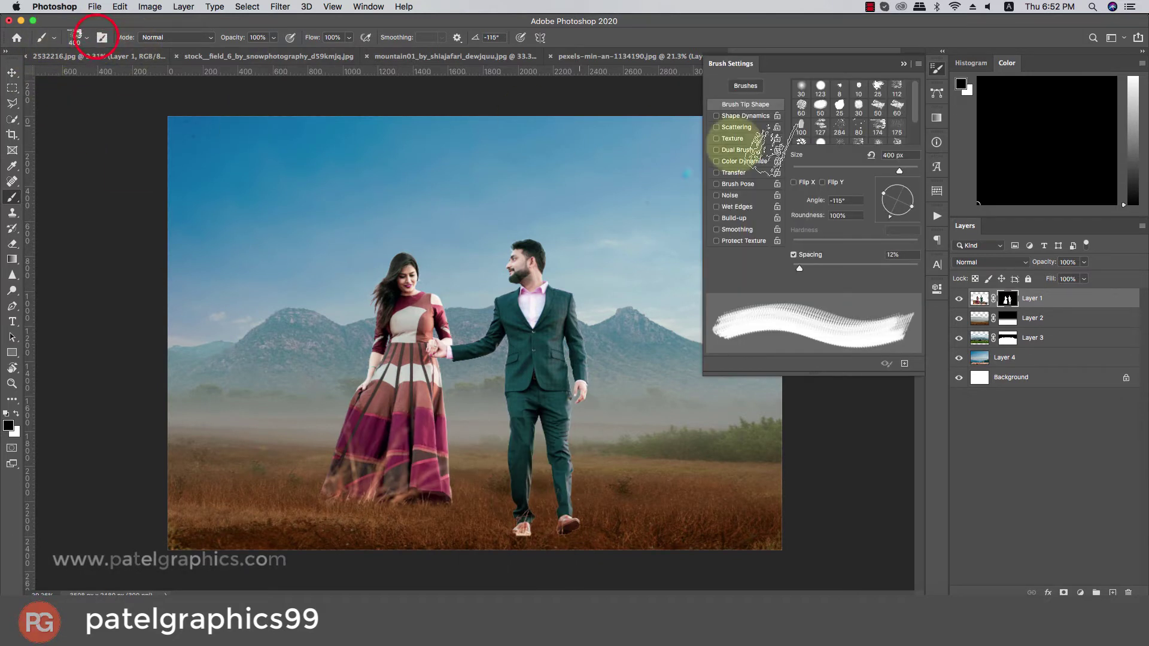
scroll(862, 107, down, 2)
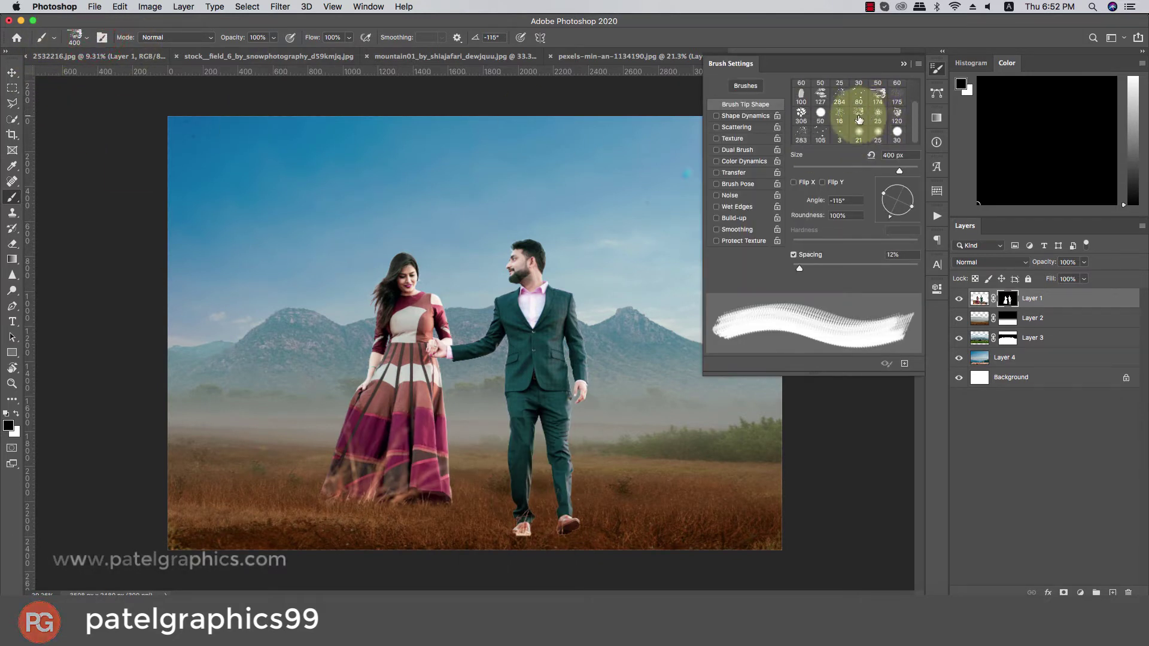
scroll(864, 114, up, 2)
click(888, 118)
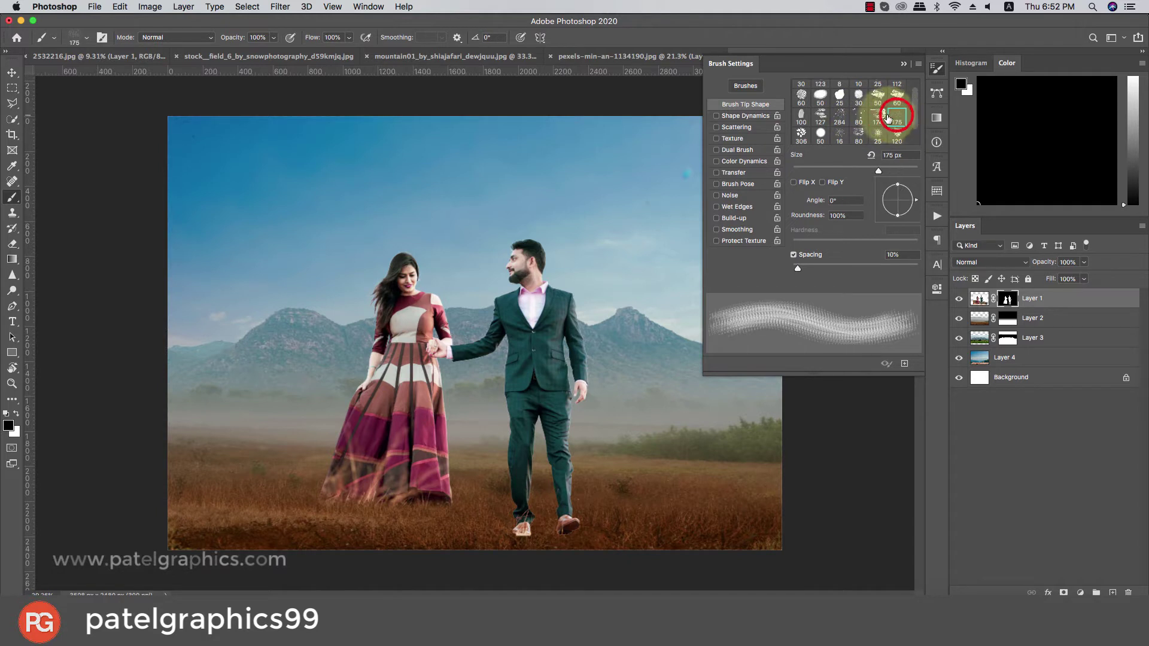
scroll(871, 120, up, 1)
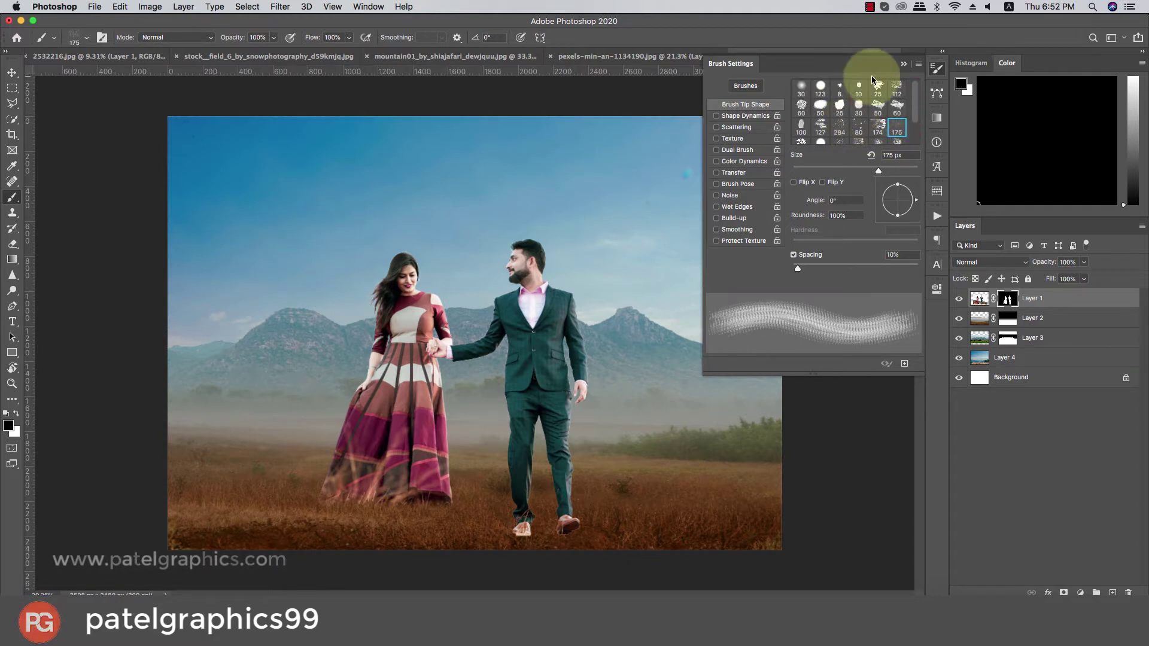
click(895, 88)
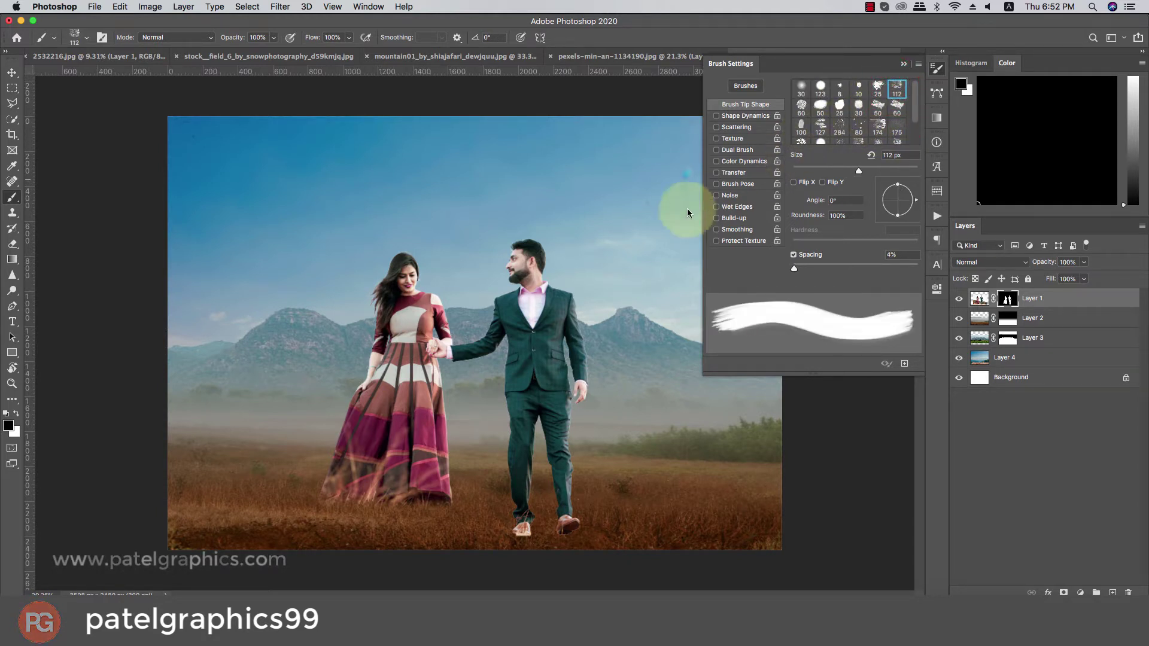
scroll(846, 107, down, 1)
click(824, 108)
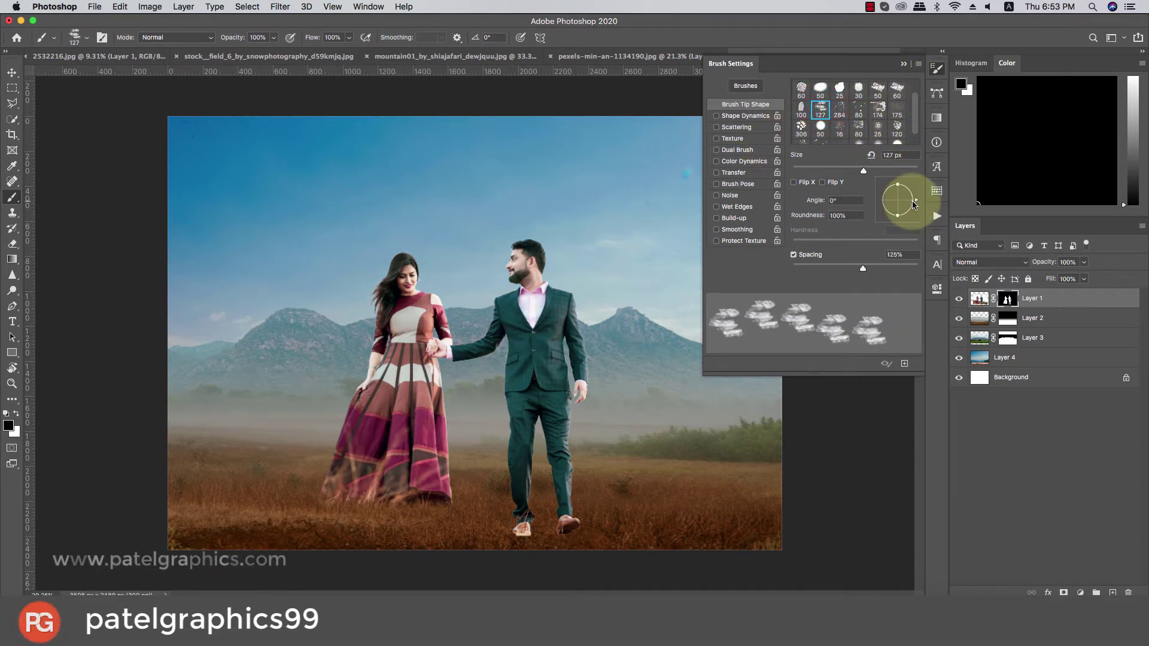
drag(914, 204, 896, 225)
click(904, 63)
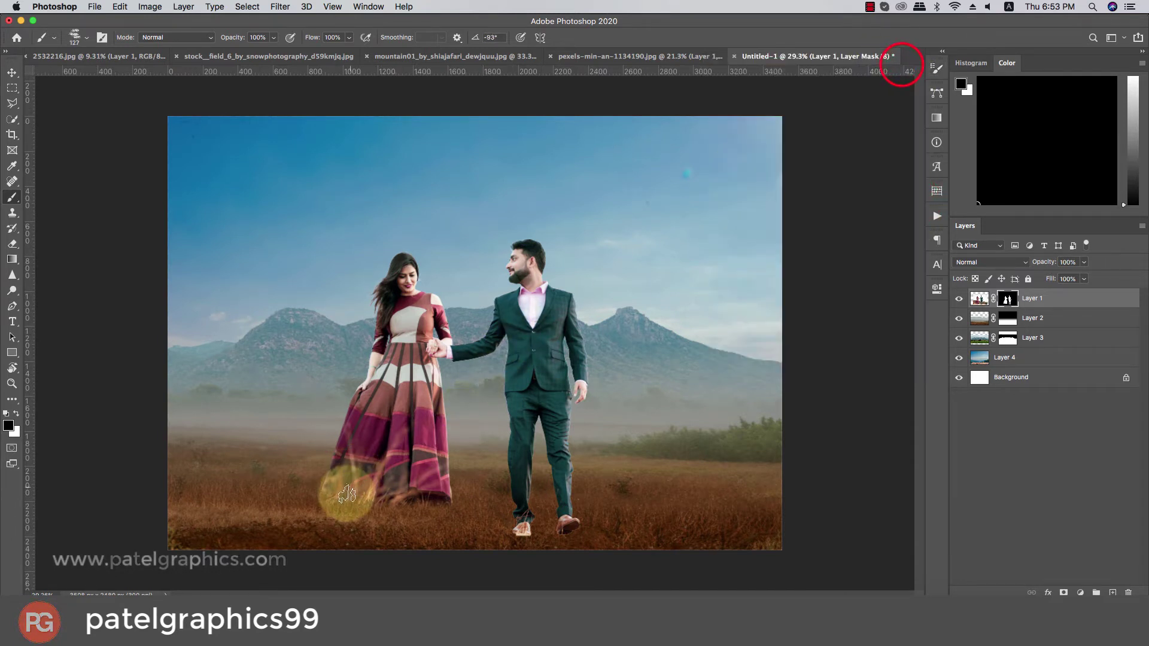
Enlarge the brush to 150 px and test grass stamps near the gown hem, undoing them
key(bracketright)
drag(315, 507, 320, 526)
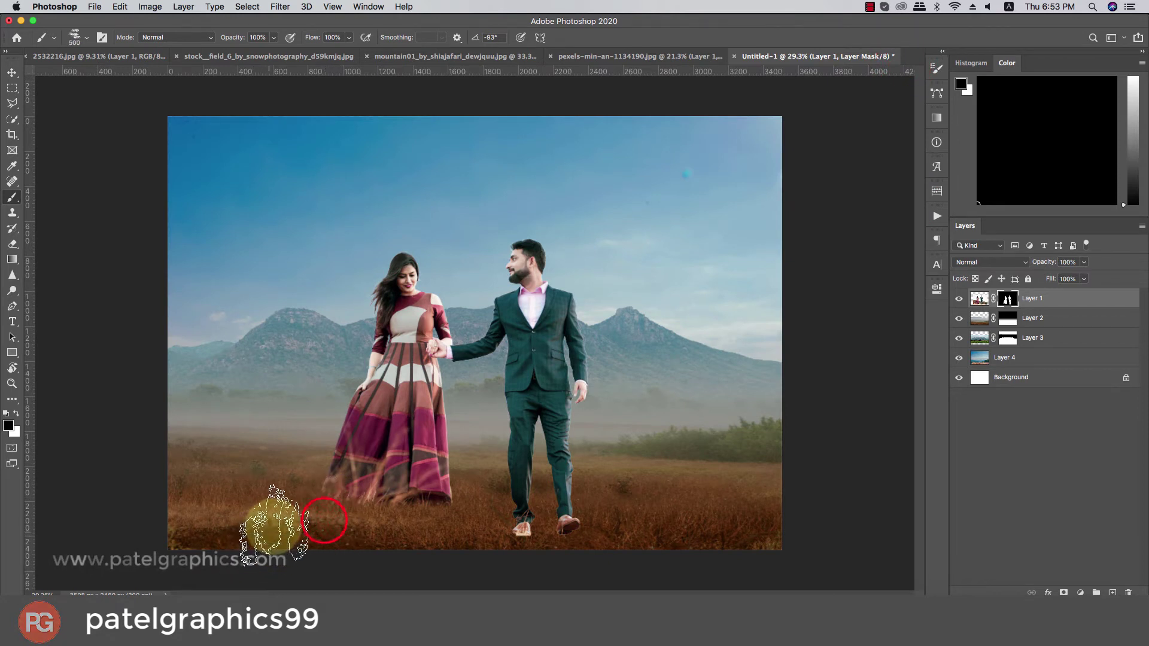
key(super+z)
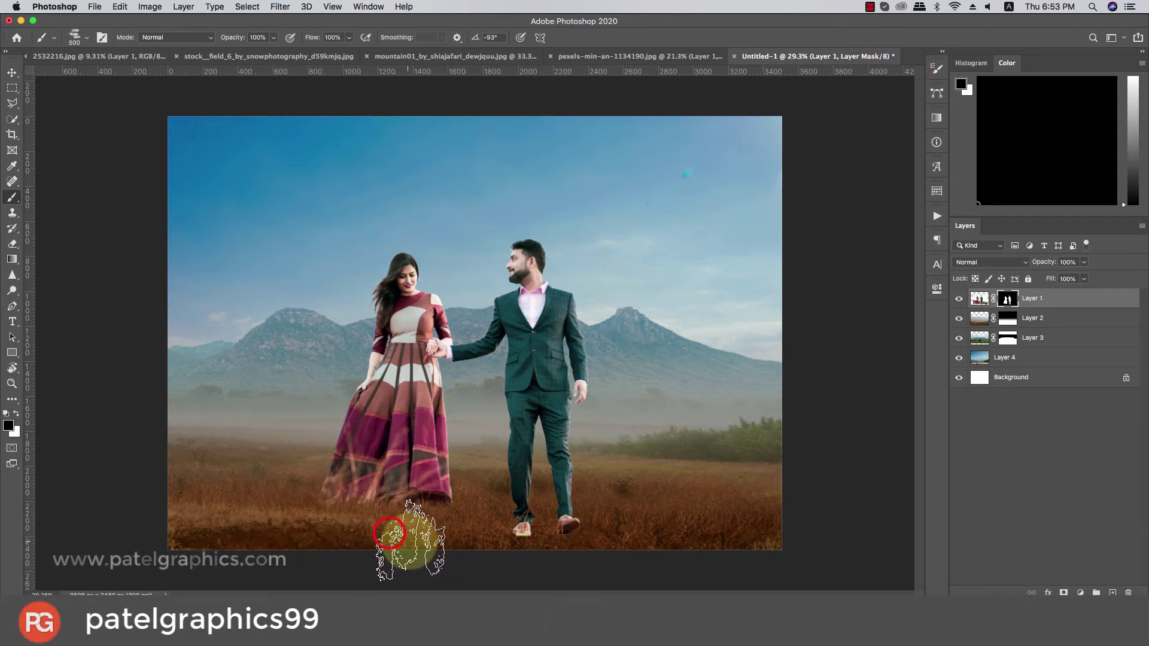
click(405, 528)
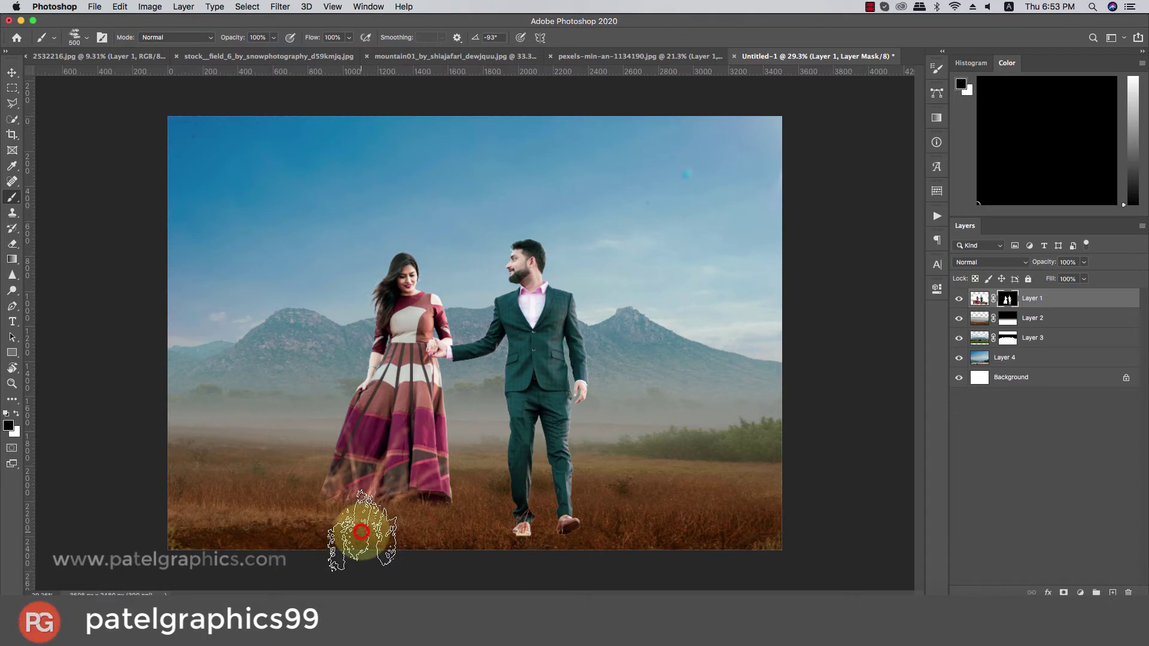
click(360, 532)
key(super+z)
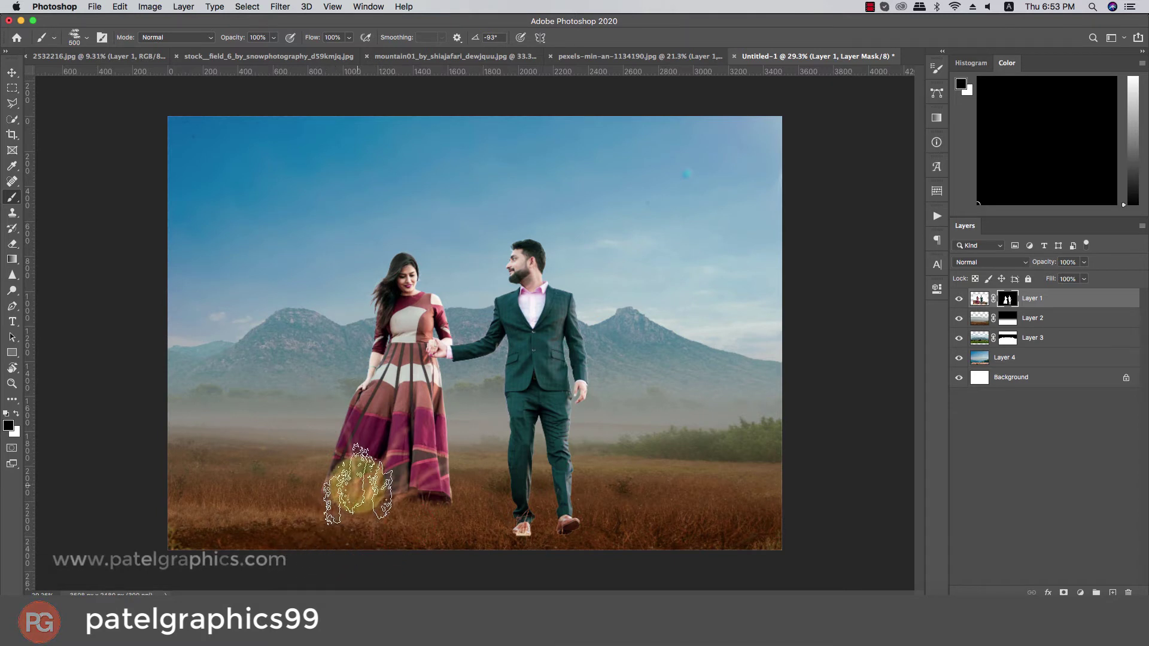
Paint grass strands over the gown hem, then fit the image to the window and shrink the brush
click(408, 455)
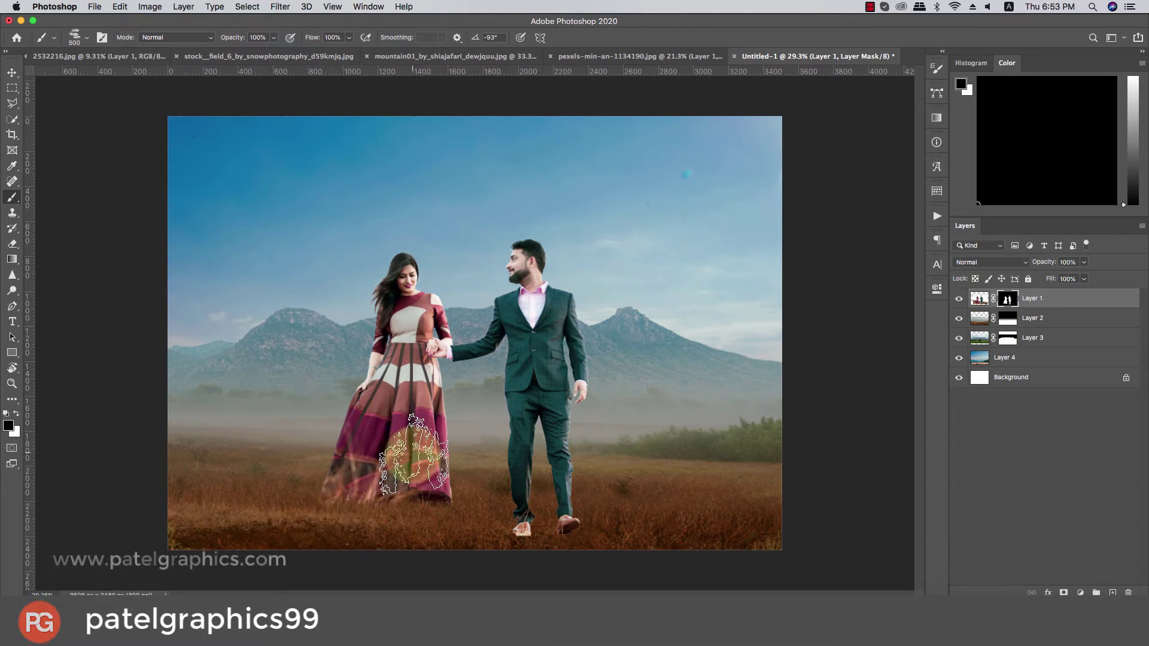
scroll(346, 475, down, 1)
scroll(389, 452, down, 2)
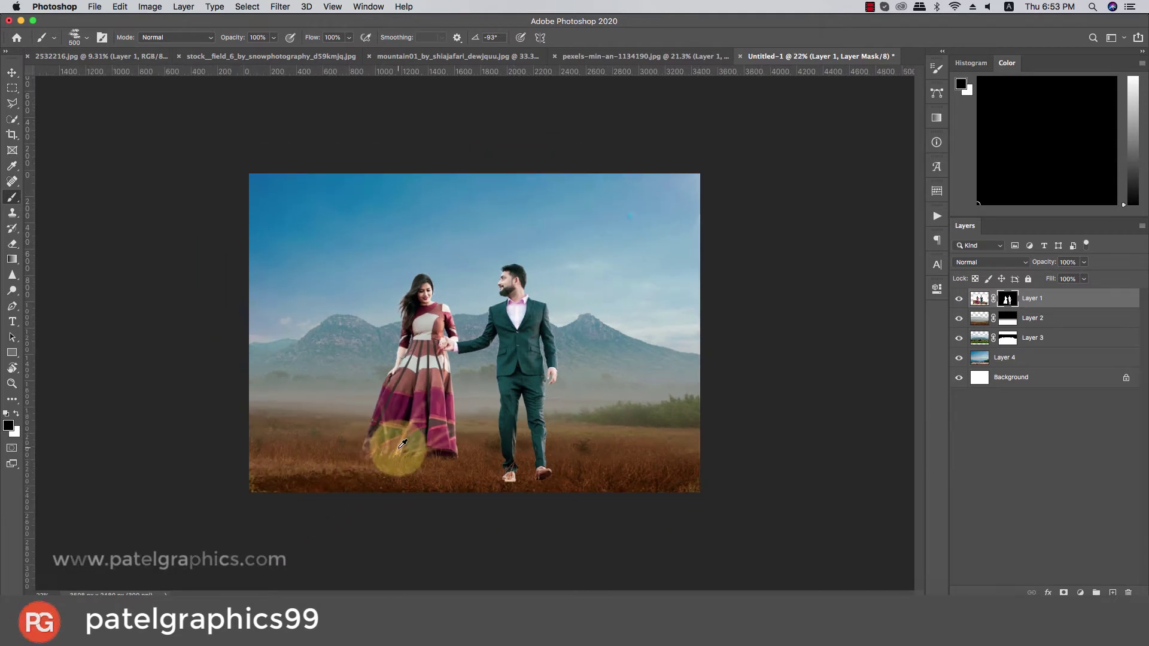
scroll(383, 449, down, 1)
scroll(355, 443, up, 1)
key(ctrl+0)
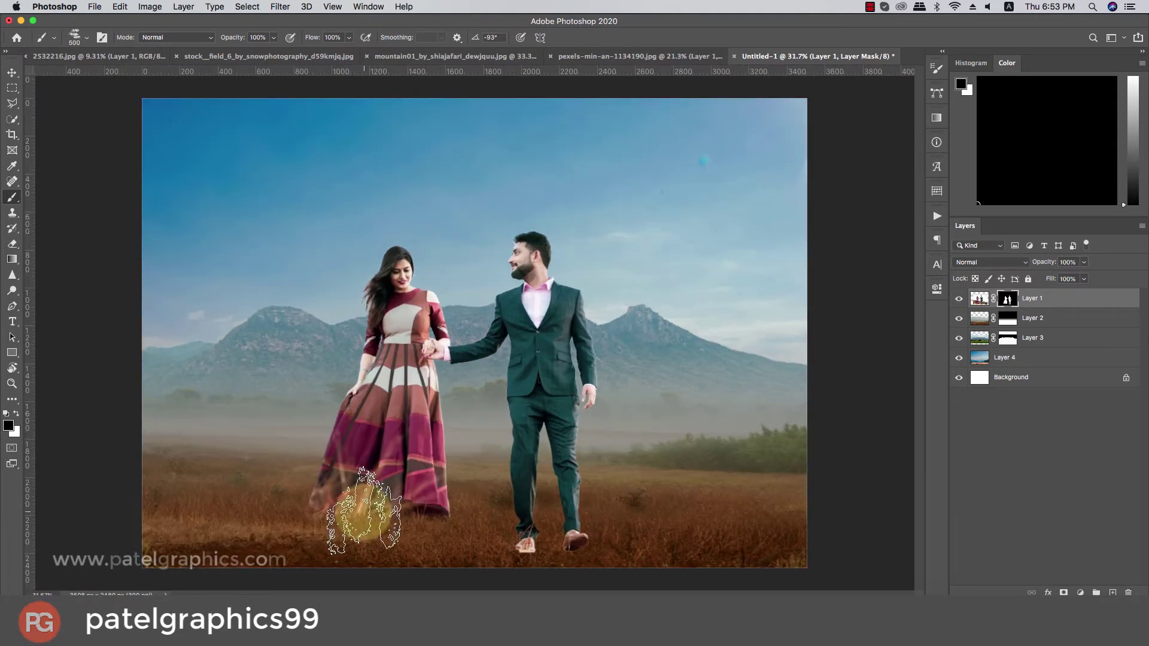
key(bracketleft)
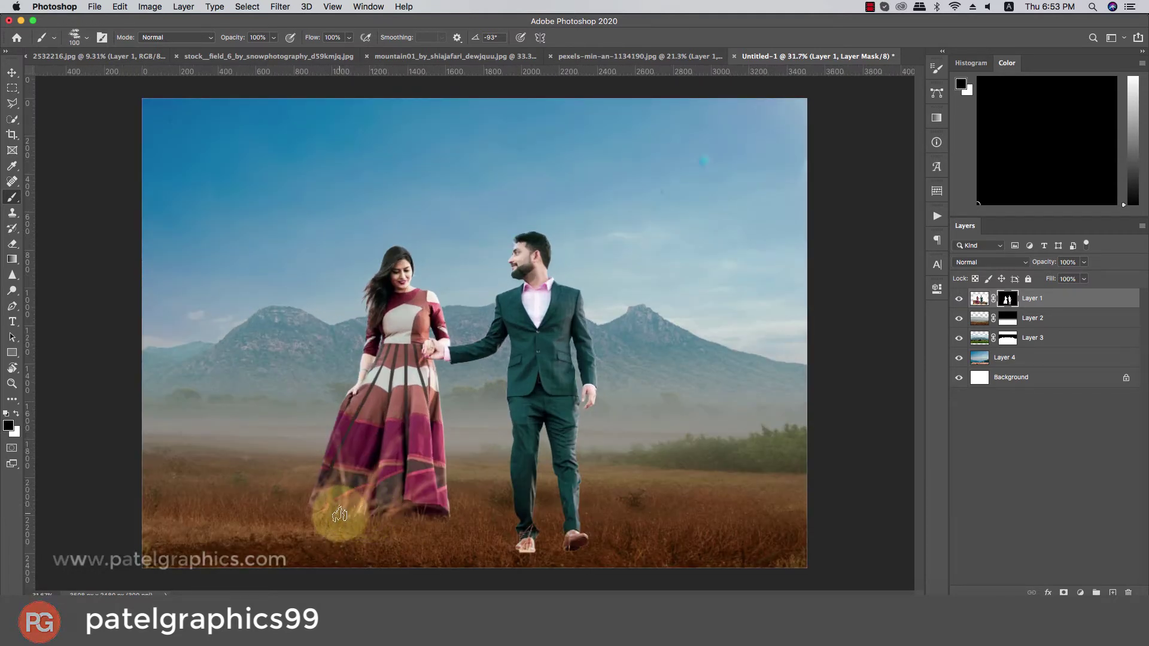
right_click(339, 514)
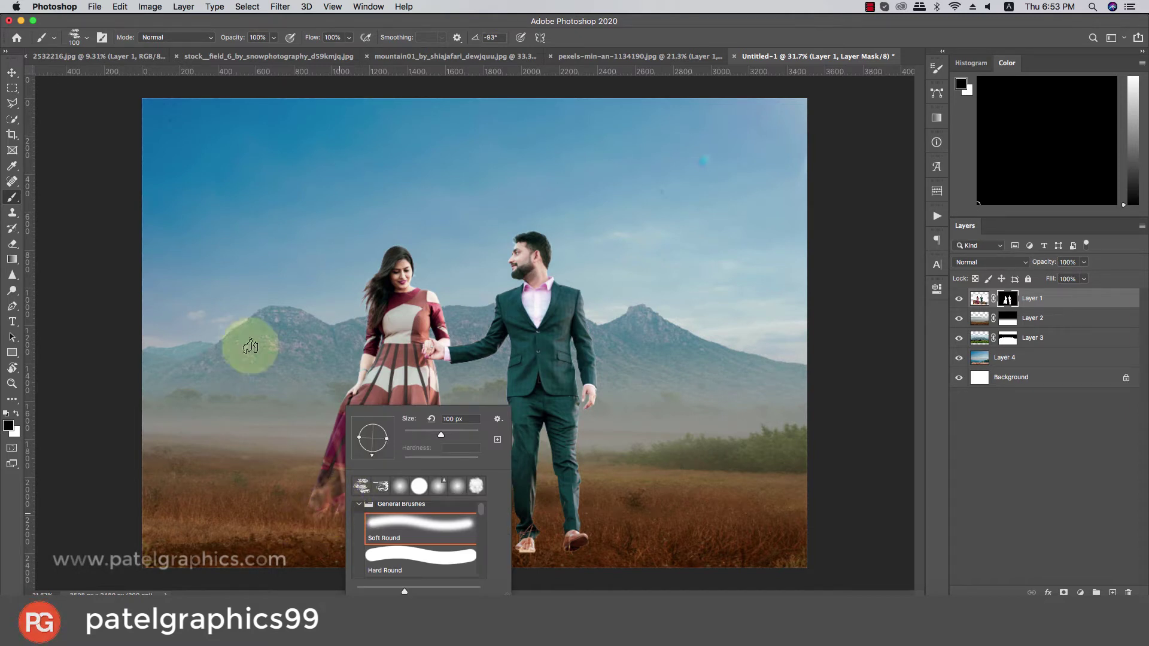
Switch to the 175 px grass tip at 200 px, tilted to -20°, stamping grass near the skirt
click(103, 37)
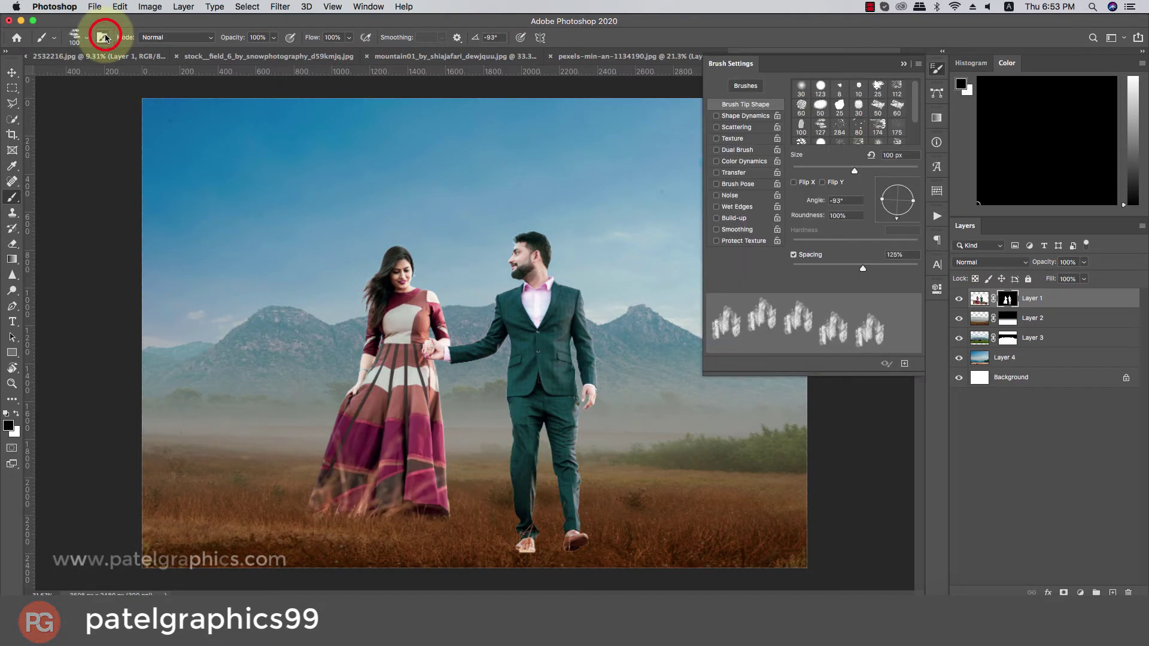
click(896, 123)
click(903, 63)
key(bracketright)
click(306, 518)
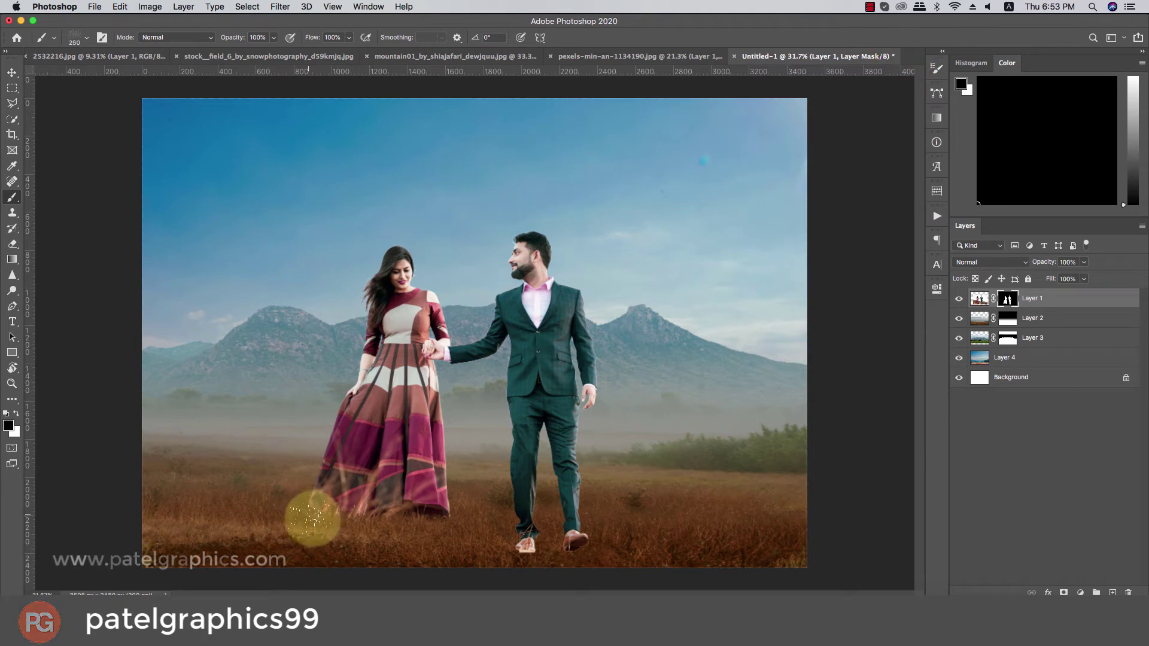
right_click(333, 508)
drag(374, 443, 374, 448)
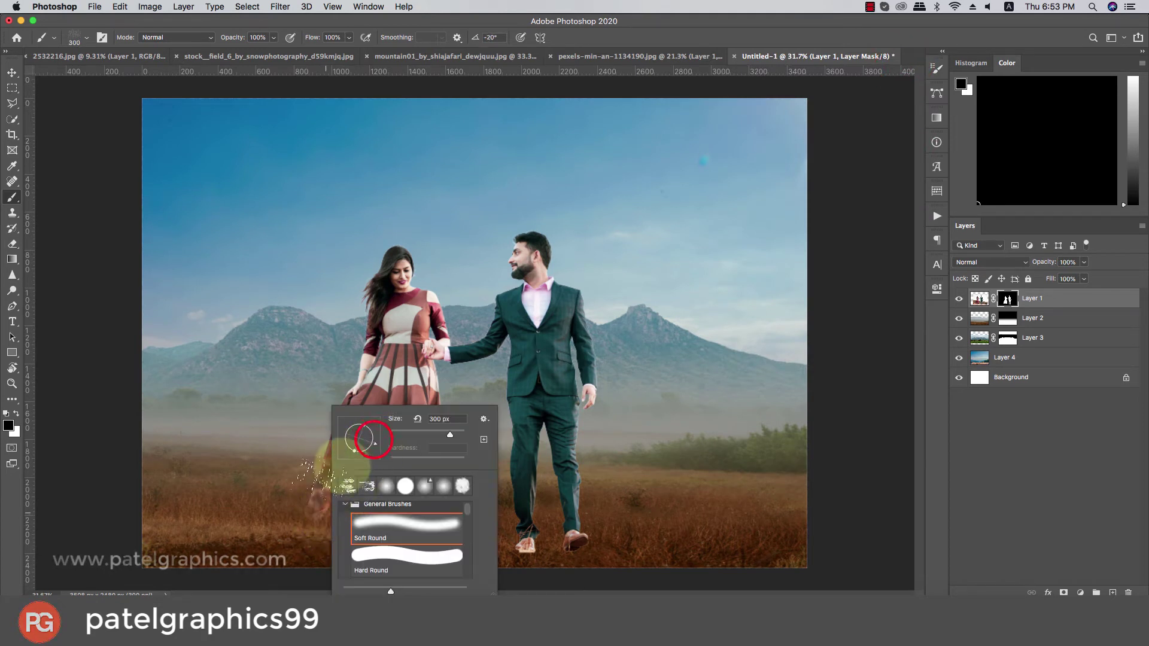
click(296, 531)
Stamp grass along the skirt hem, shrinking the brush to 250 px partway
click(328, 519)
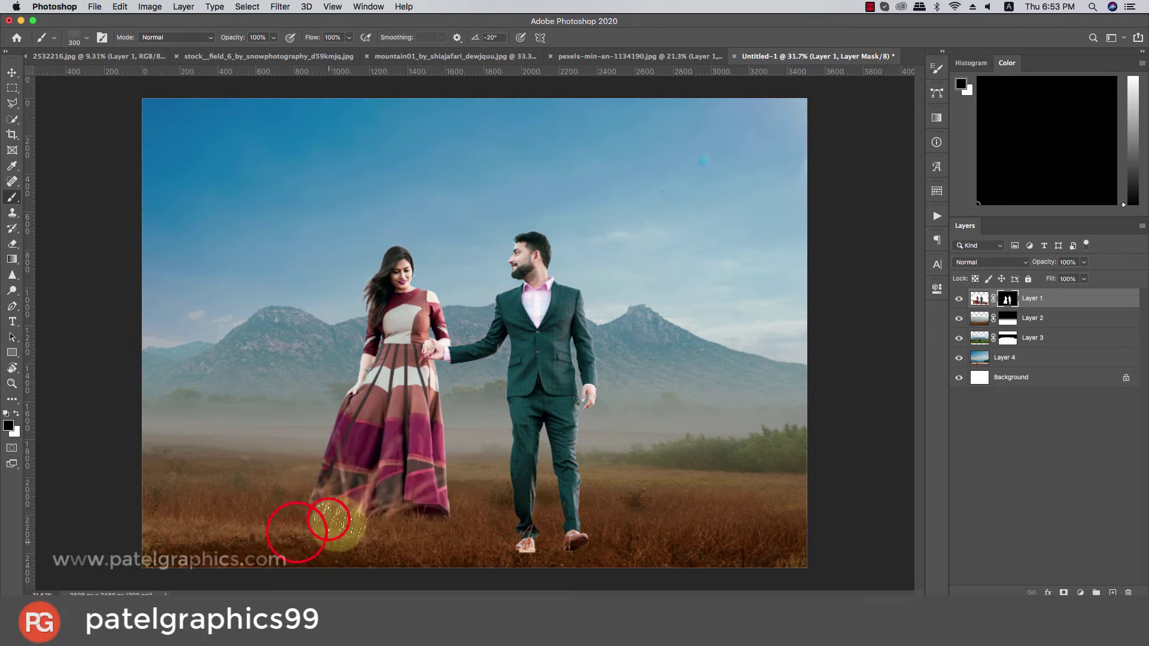
click(346, 515)
key(bracketleft)
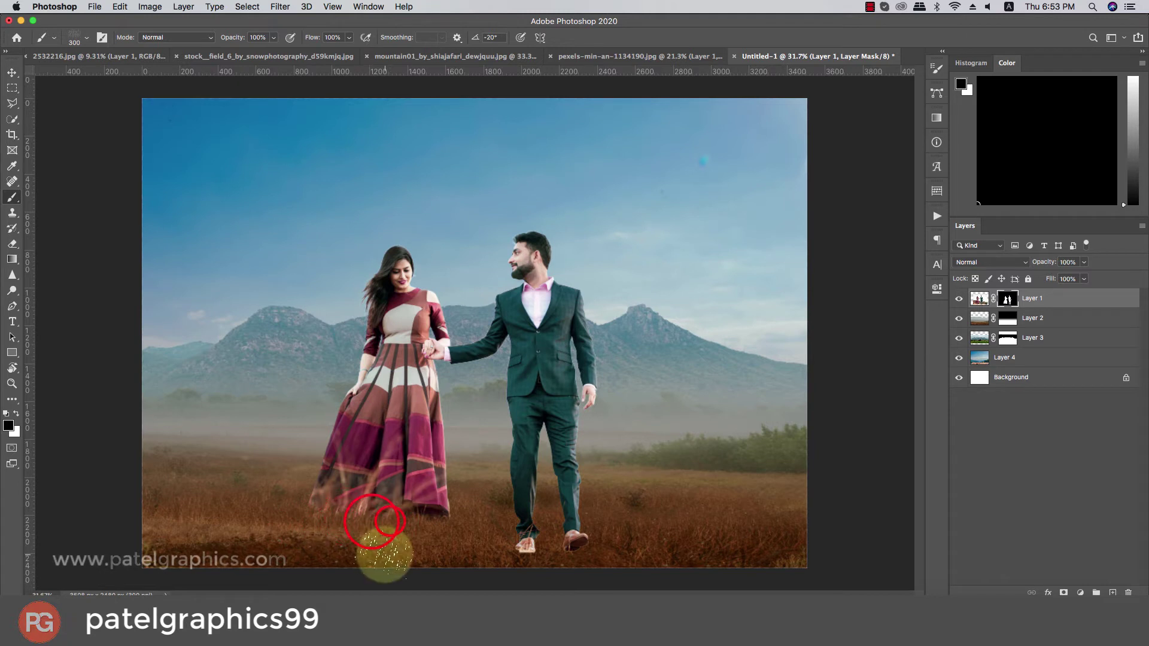
click(397, 520)
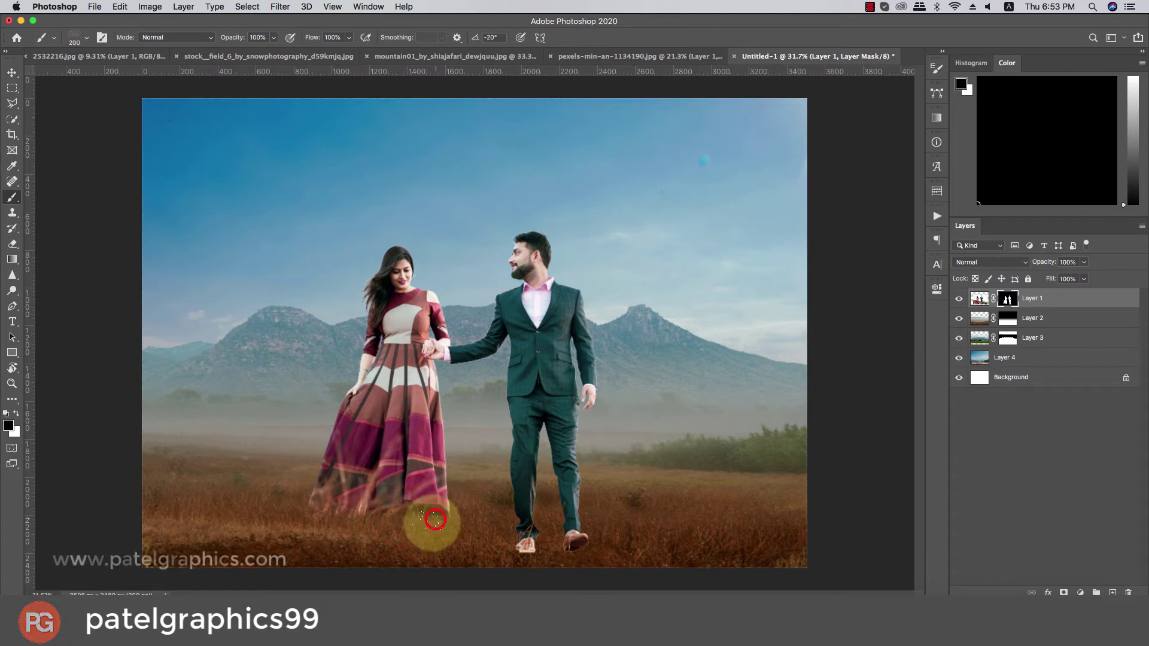
click(321, 536)
click(323, 515)
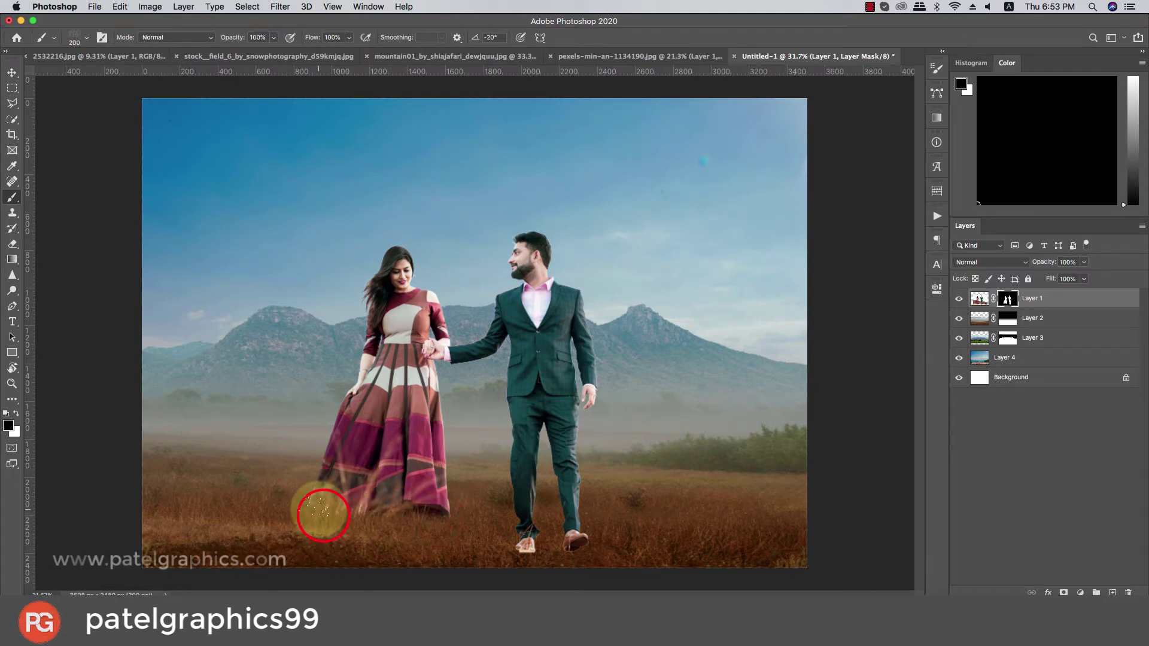
Paint grass over the man's feet and mask the ground back over his shoes
scroll(326, 512, up, 3)
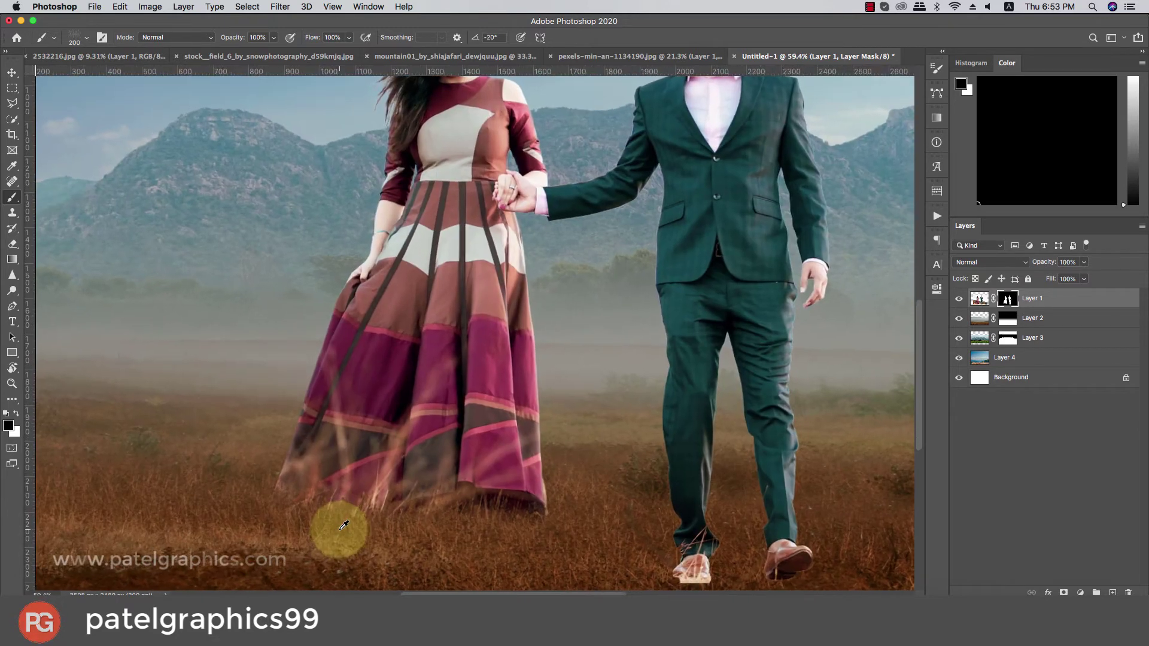
scroll(344, 525, down, 1)
scroll(344, 526, down, 1)
scroll(345, 524, down, 2)
scroll(346, 523, down, 1)
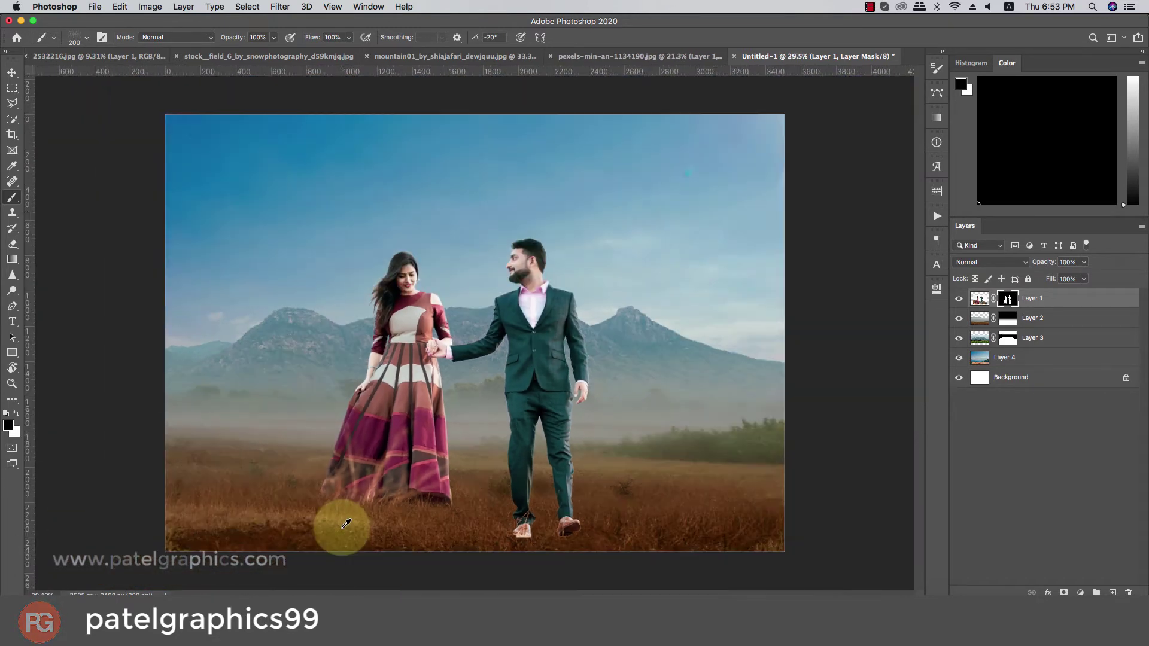
scroll(346, 523, down, 1)
scroll(514, 514, up, 3)
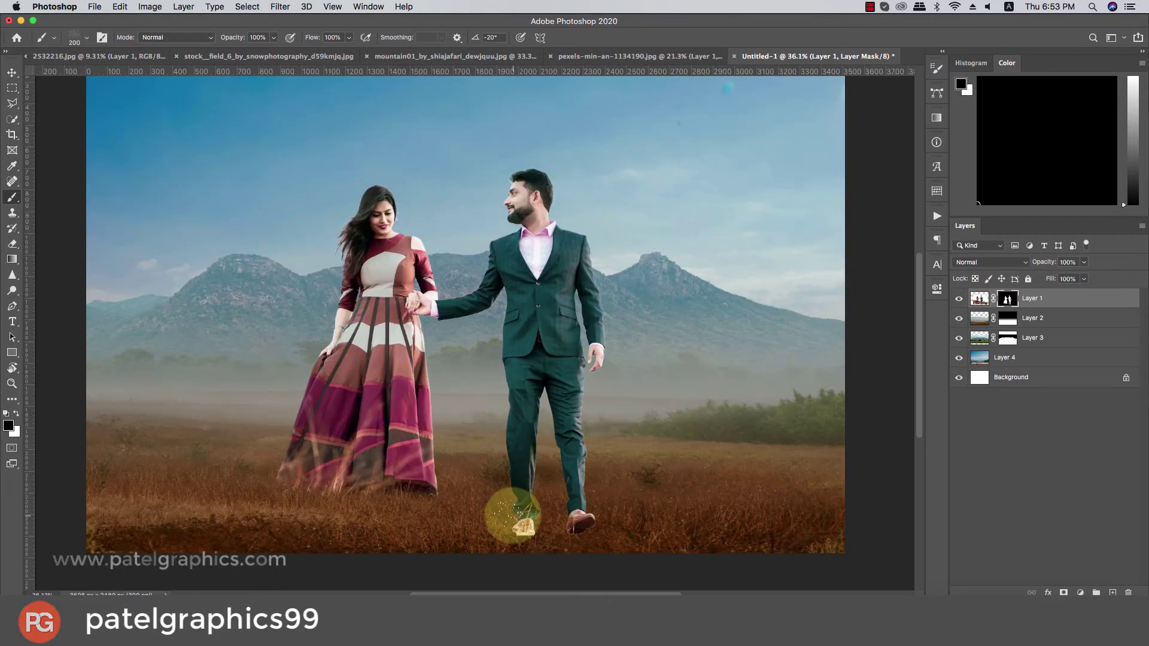
scroll(512, 516, down, 1)
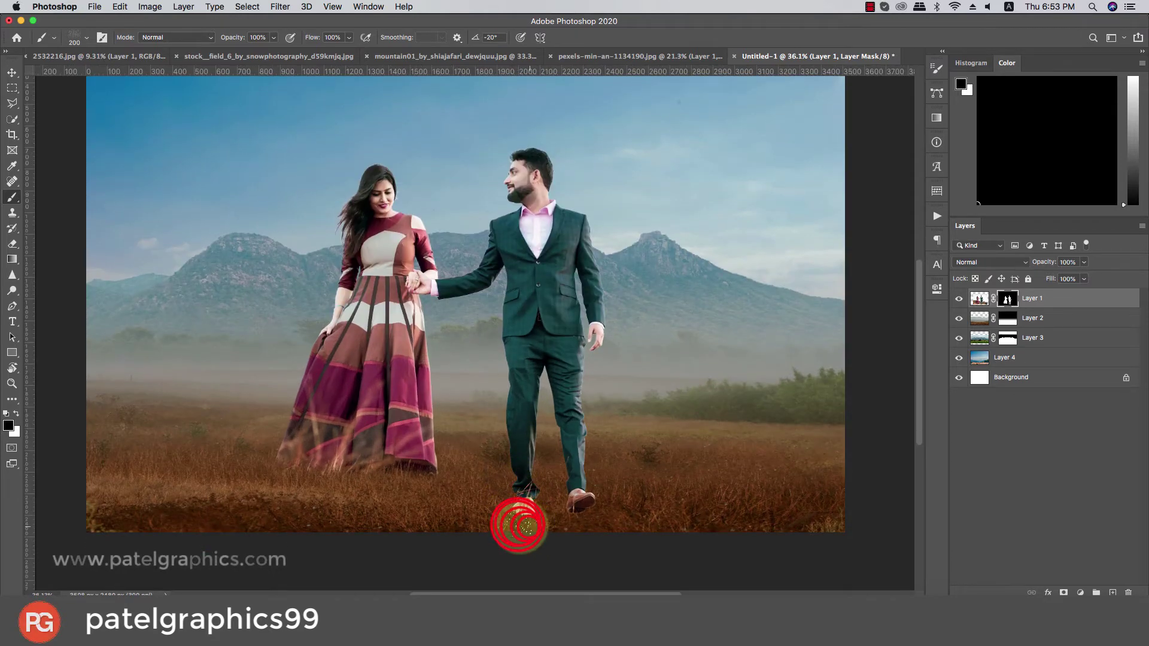
drag(518, 525, 531, 531)
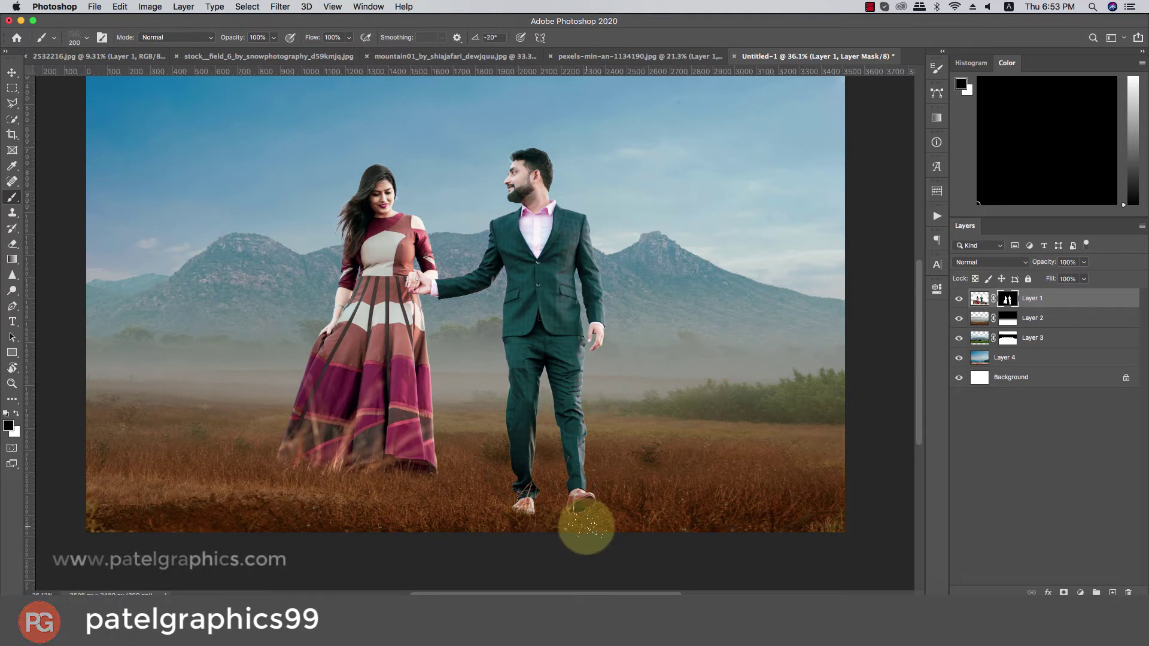
drag(585, 527, 585, 527)
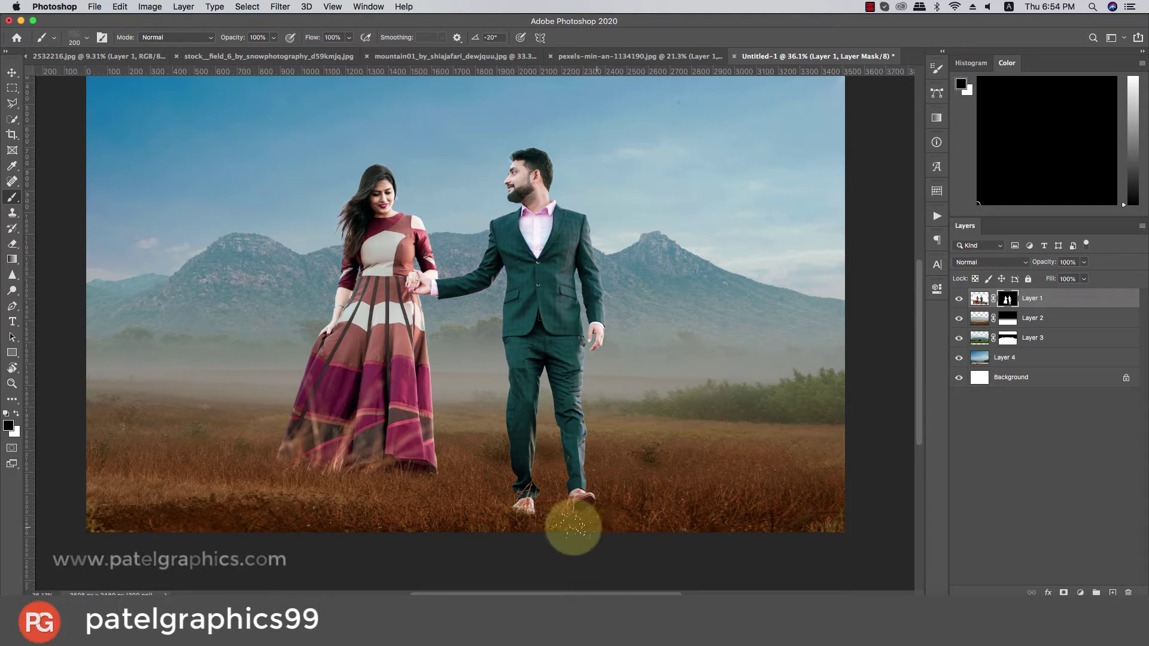
mouse_move(546, 527)
mouse_down()
mouse_move(513, 523)
mouse_move(610, 512)
mouse_up()
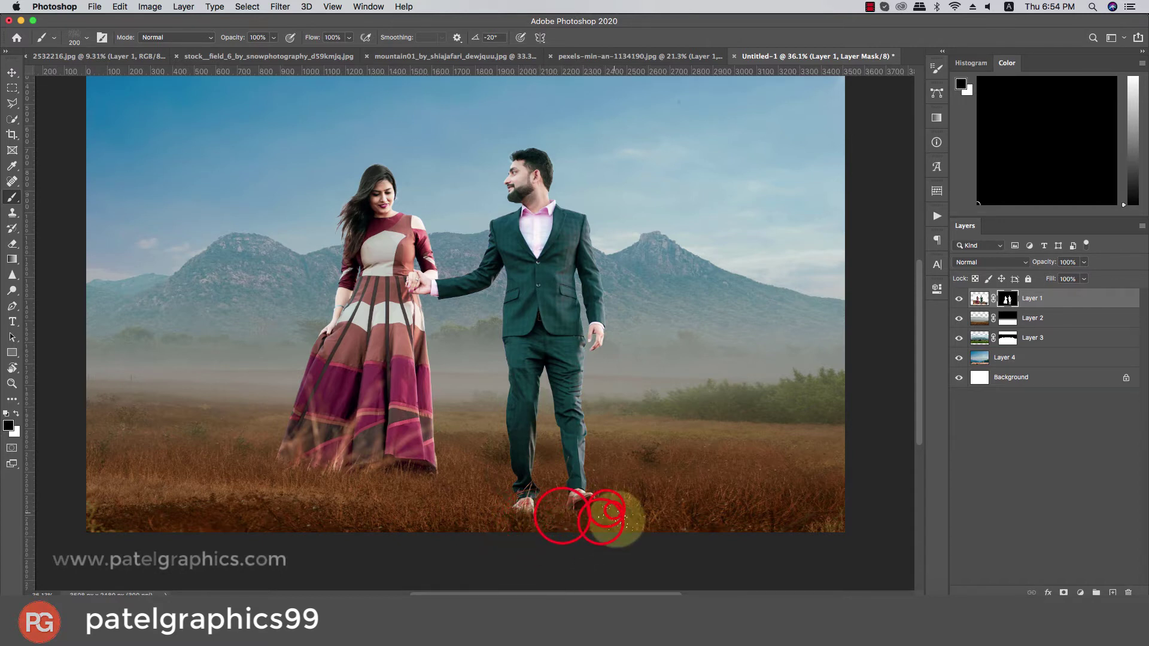
key(v)
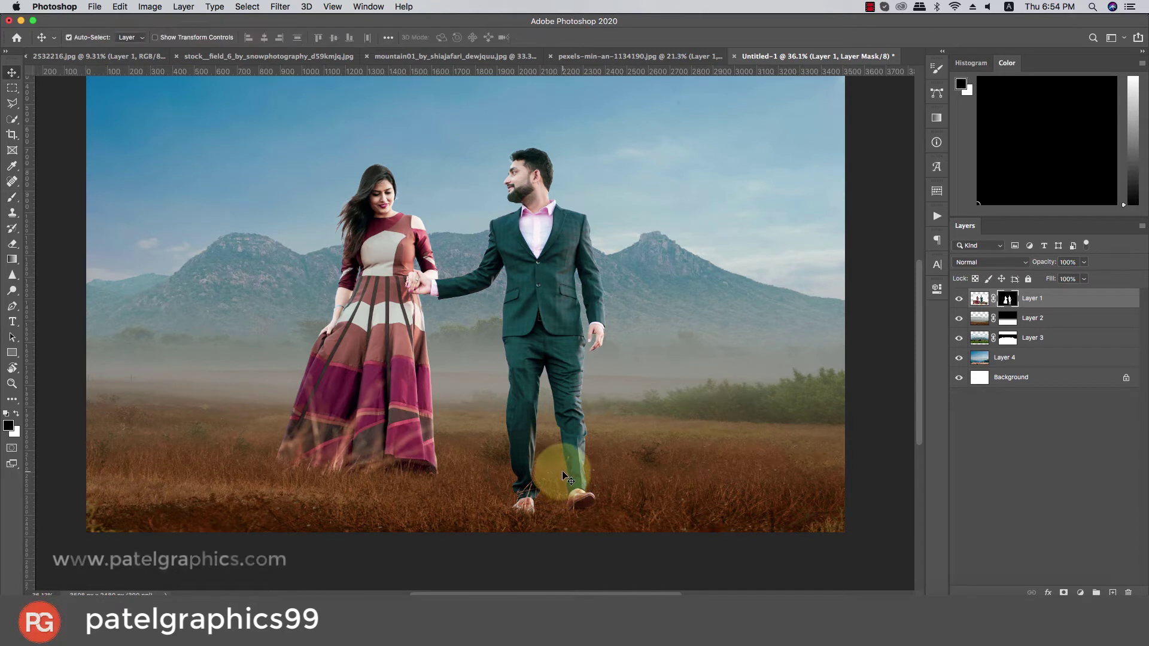
click(1094, 299)
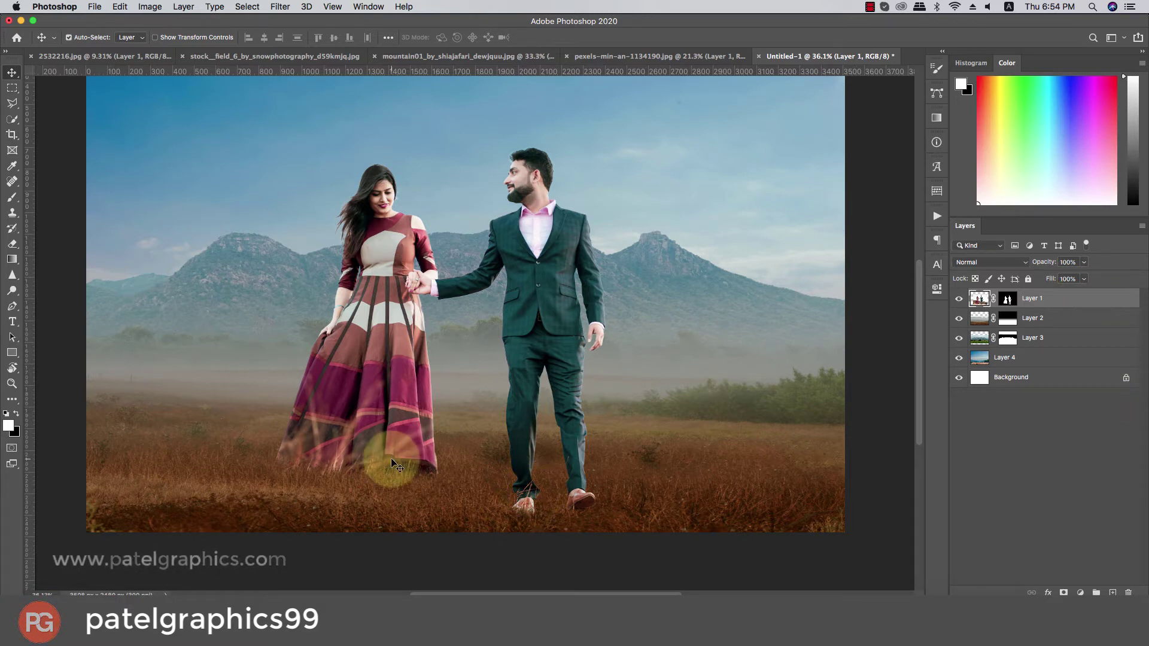
Target the couple layer's mask with a small black soft round brush, zoomed in on the hair
click(1008, 298)
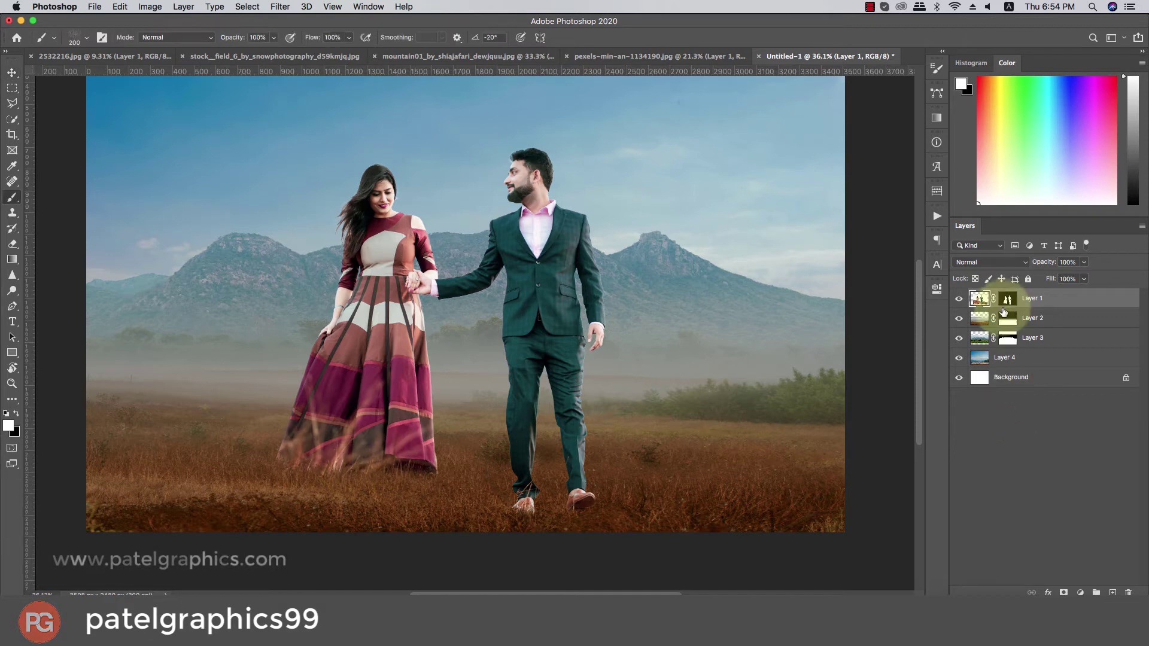
key(b)
key(x)
scroll(475, 398, down, 1)
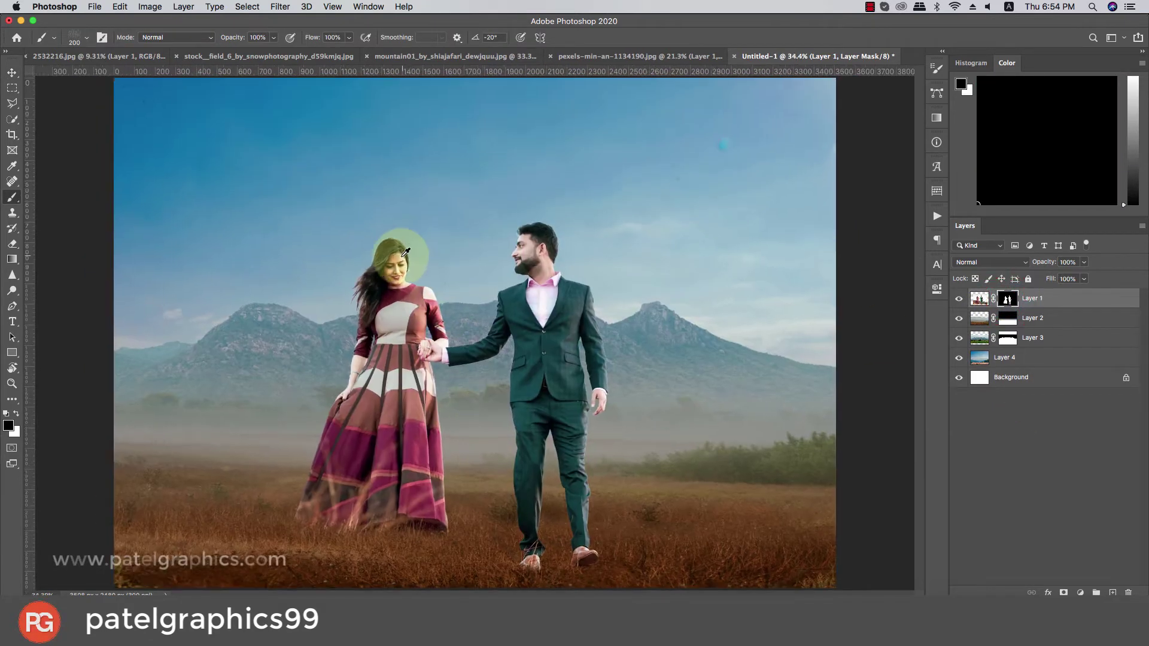
scroll(431, 263, up, 3)
scroll(425, 270, up, 3)
scroll(407, 272, up, 3)
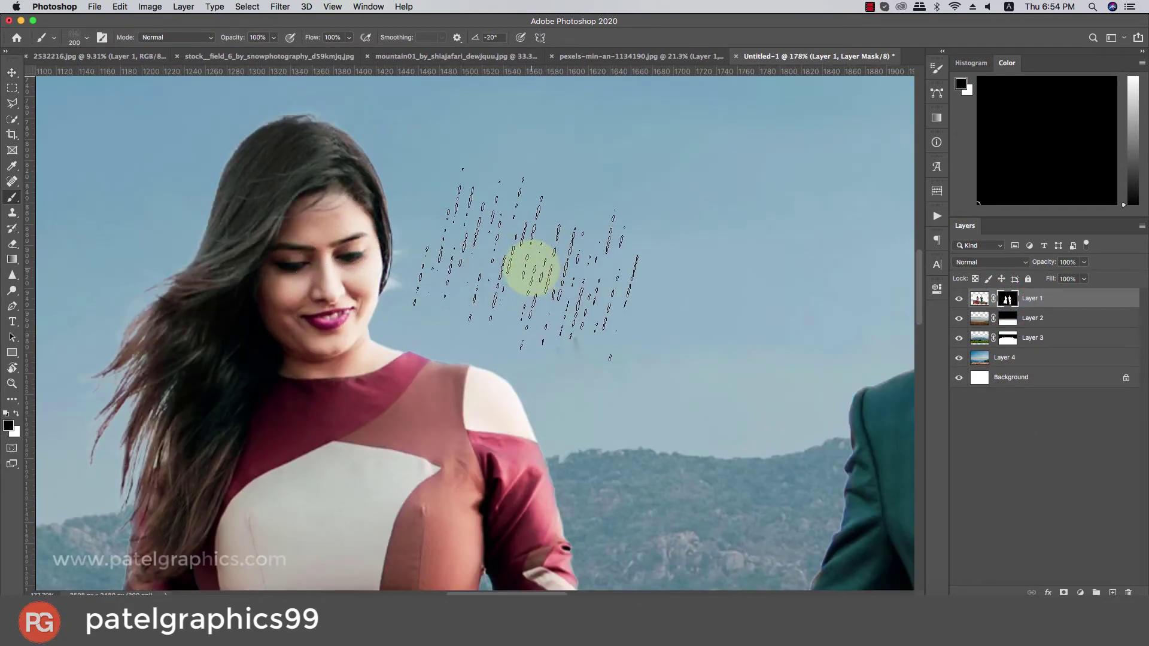
right_click(545, 245)
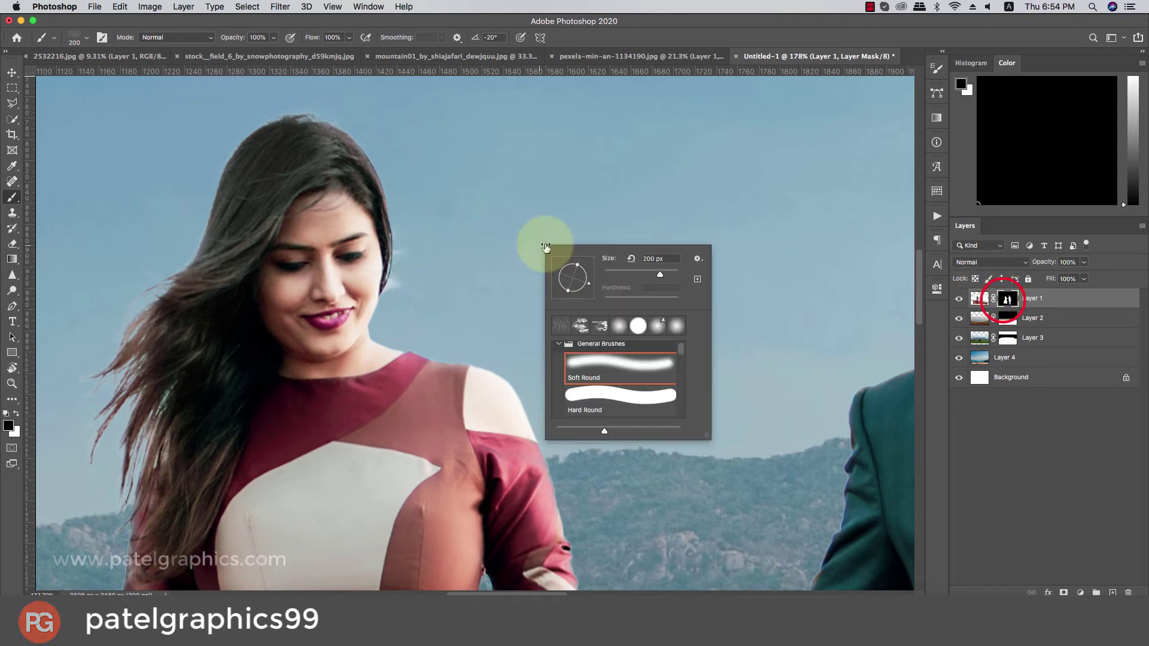
click(579, 359)
click(688, 22)
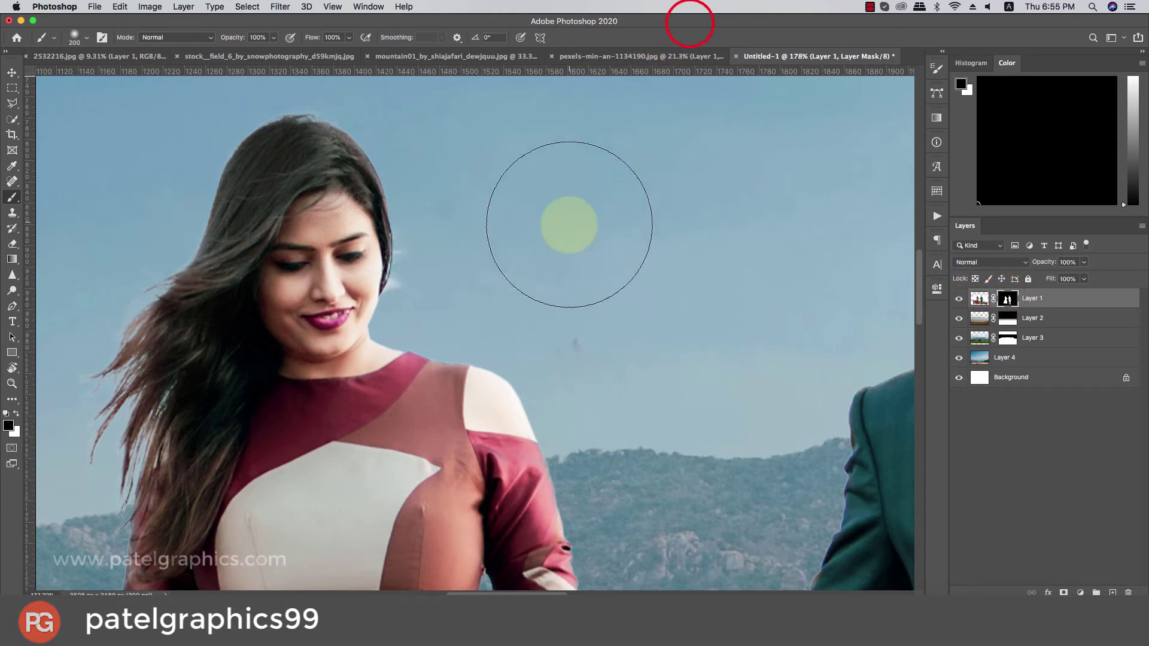
key([)
key([)
key([)
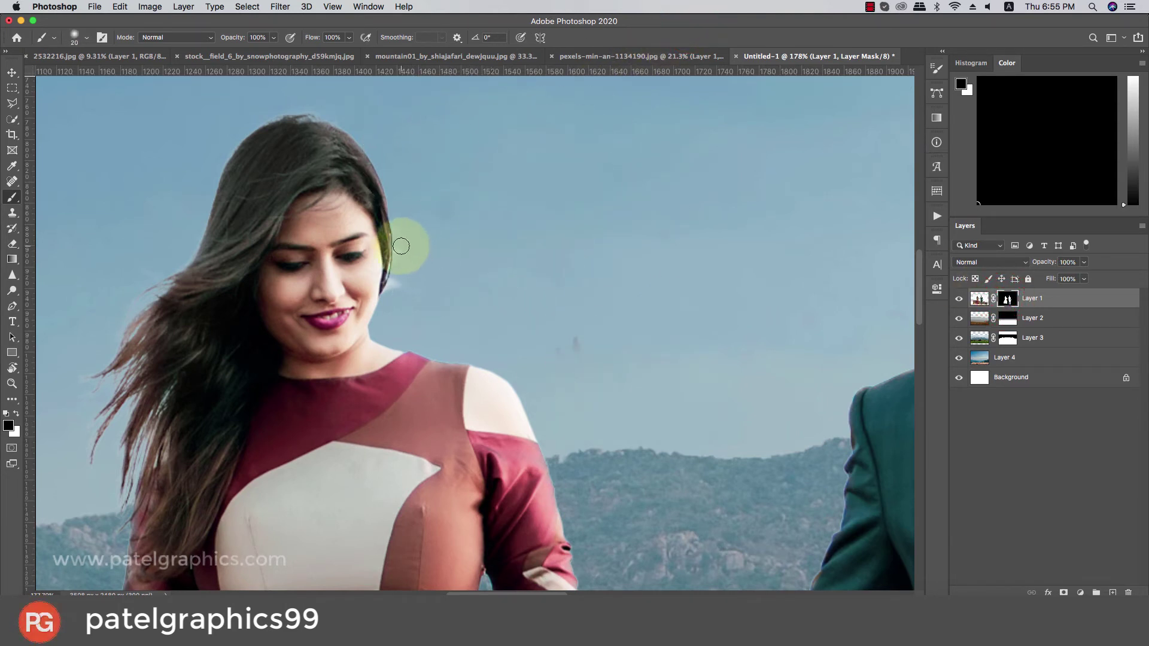
Paint black along the woman's hair edge up to the top of her head
drag(405, 262, 396, 297)
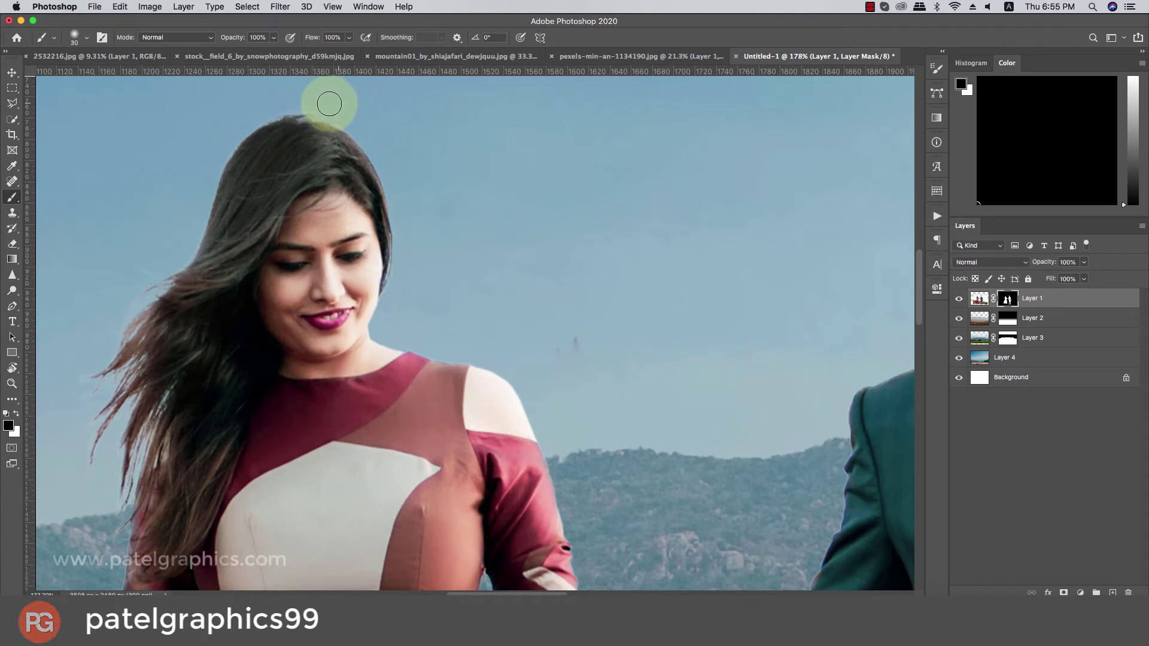
drag(333, 97, 246, 127)
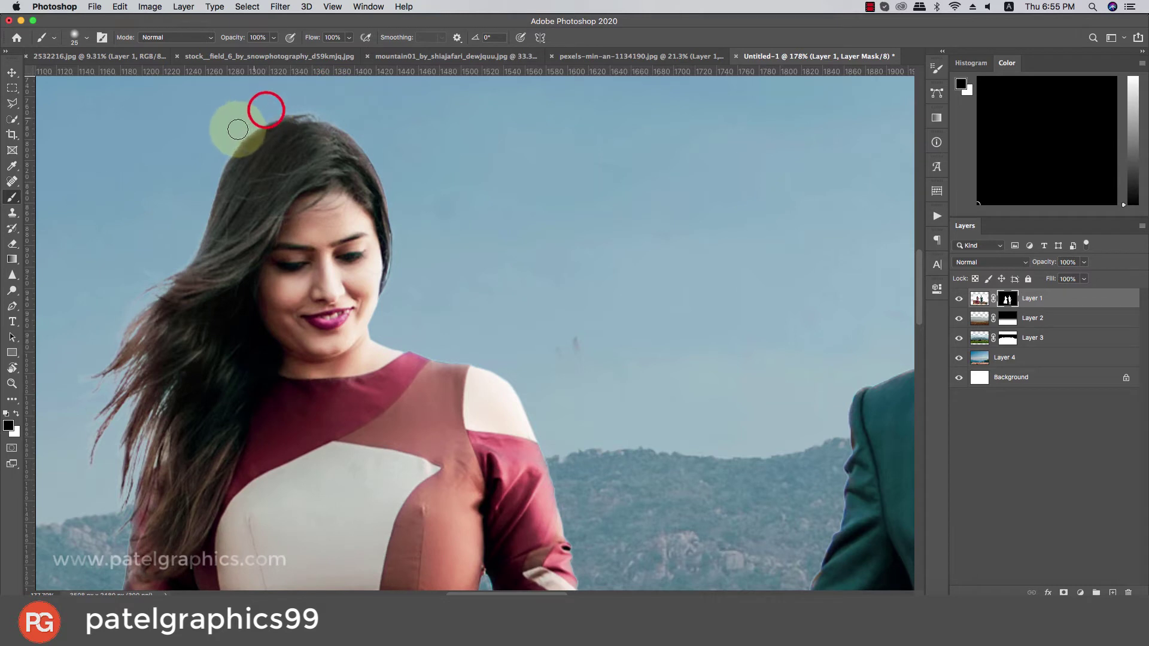
mouse_move(266, 110)
mouse_down()
mouse_move(205, 166)
mouse_move(192, 238)
mouse_move(128, 287)
mouse_move(127, 303)
mouse_move(360, 171)
mouse_up()
key(bracketleft)
click(237, 134)
key(bracketright)
key(bracketright)
key(bracketright)
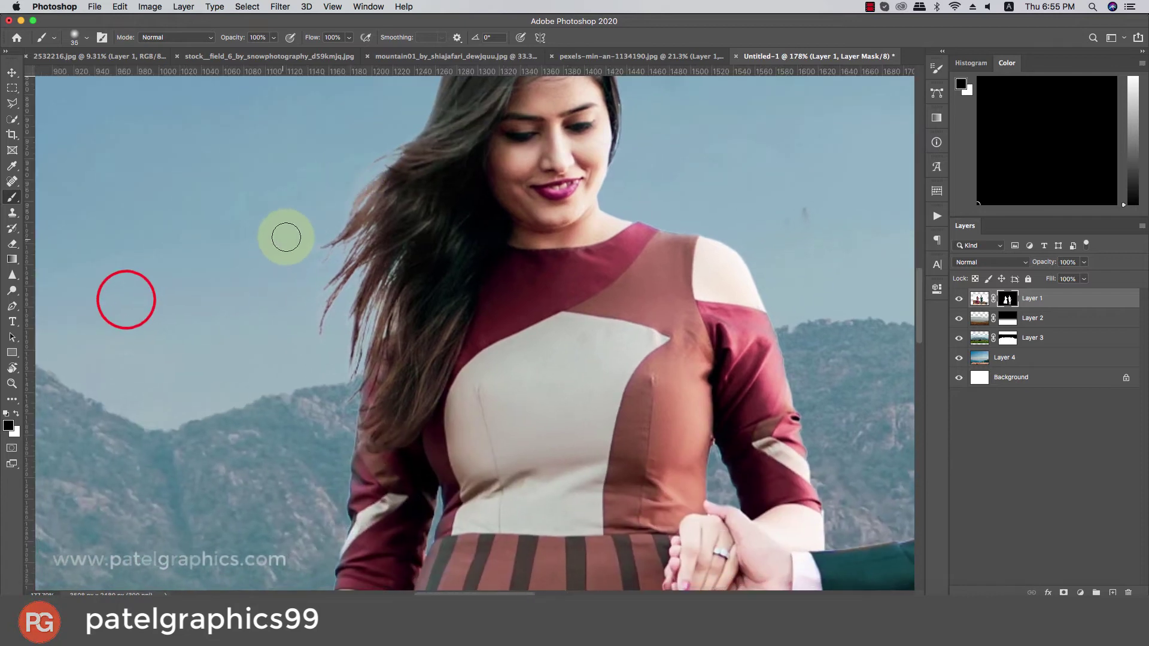
With a smaller brush, clean the mask fringe down the hair by the shoulder and upper arm
scroll(289, 242, down, 5)
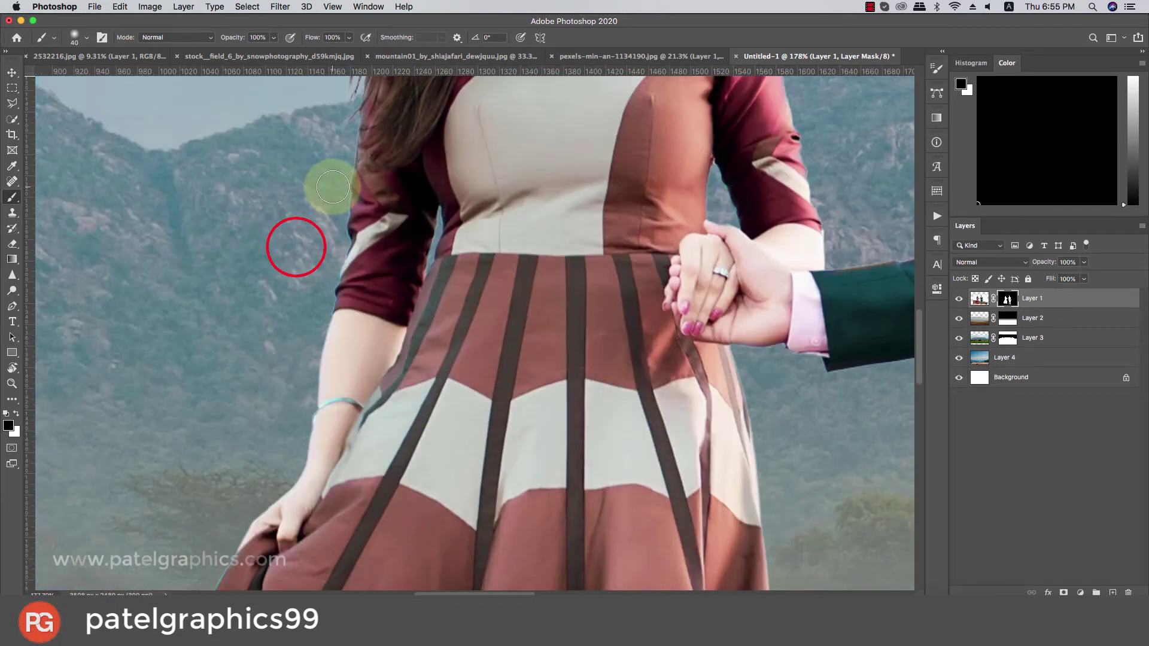
key(bracketleft)
key(bracketleft)
key(bracketleft)
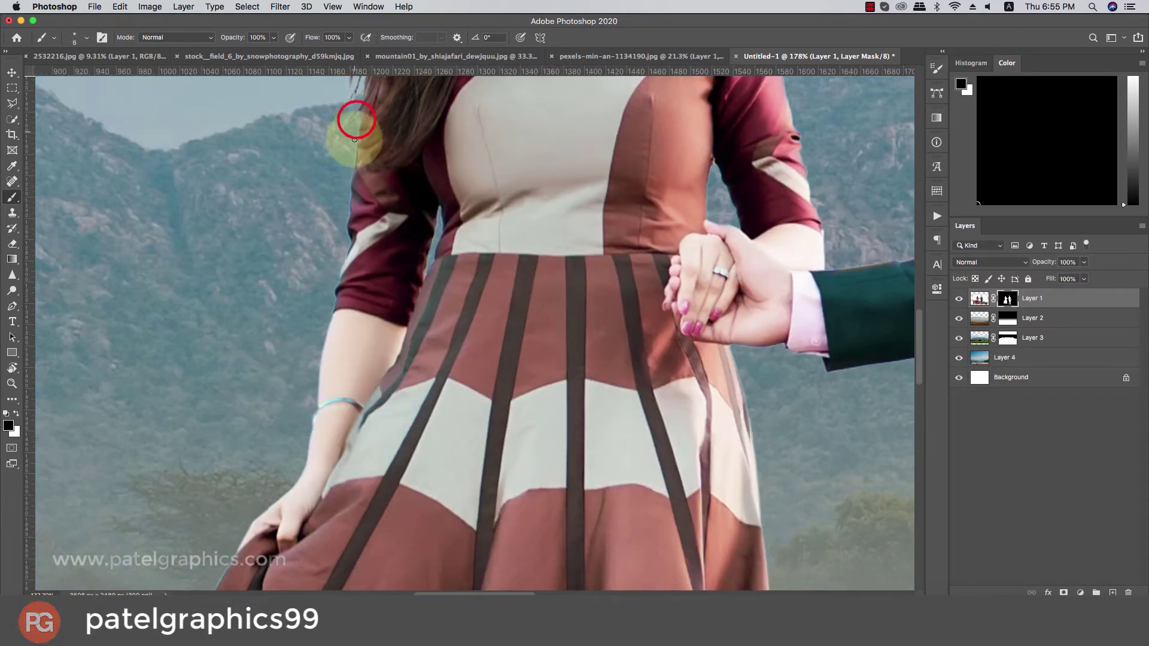
drag(354, 139, 353, 158)
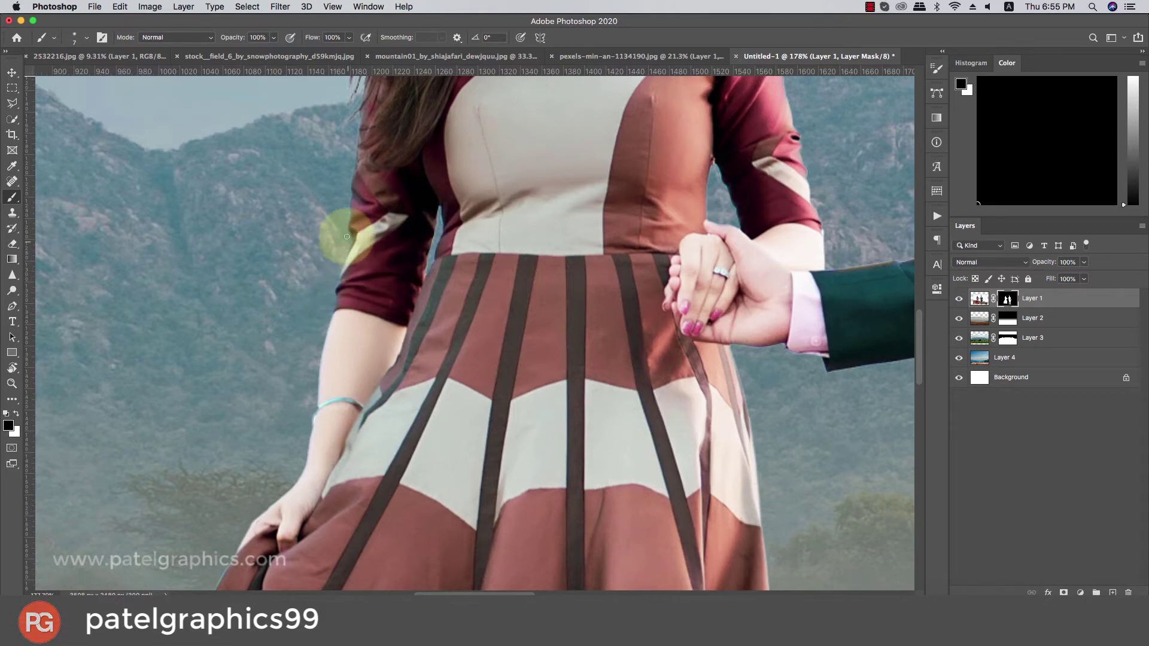
scroll(335, 251, down, 3)
scroll(320, 273, down, 3)
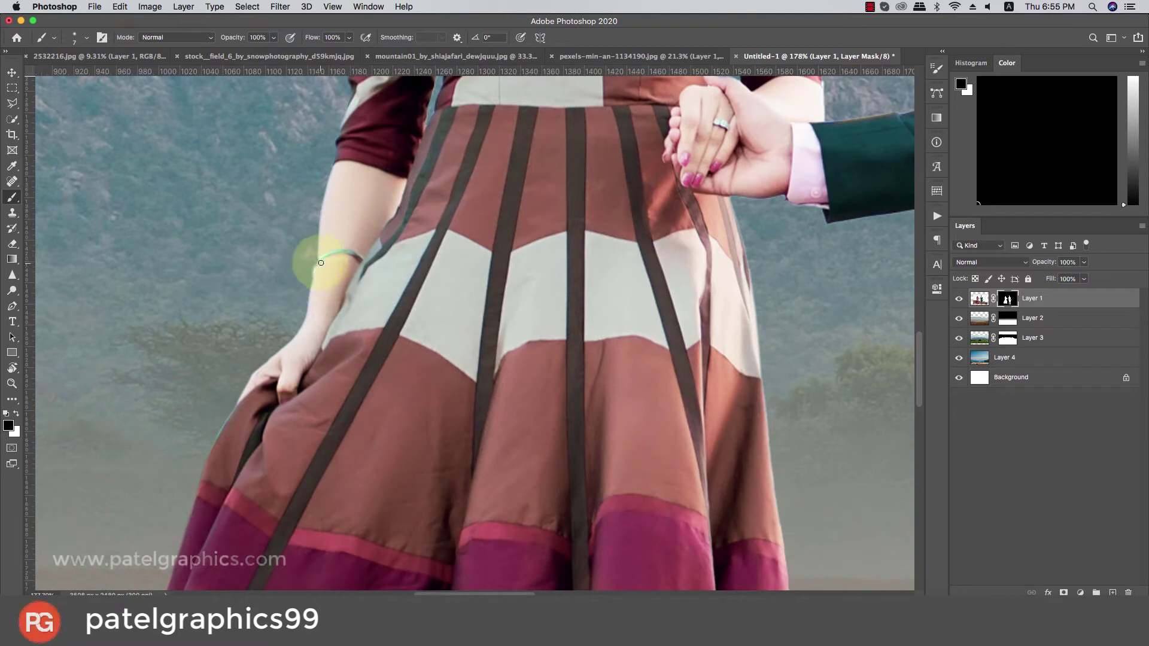
key(x)
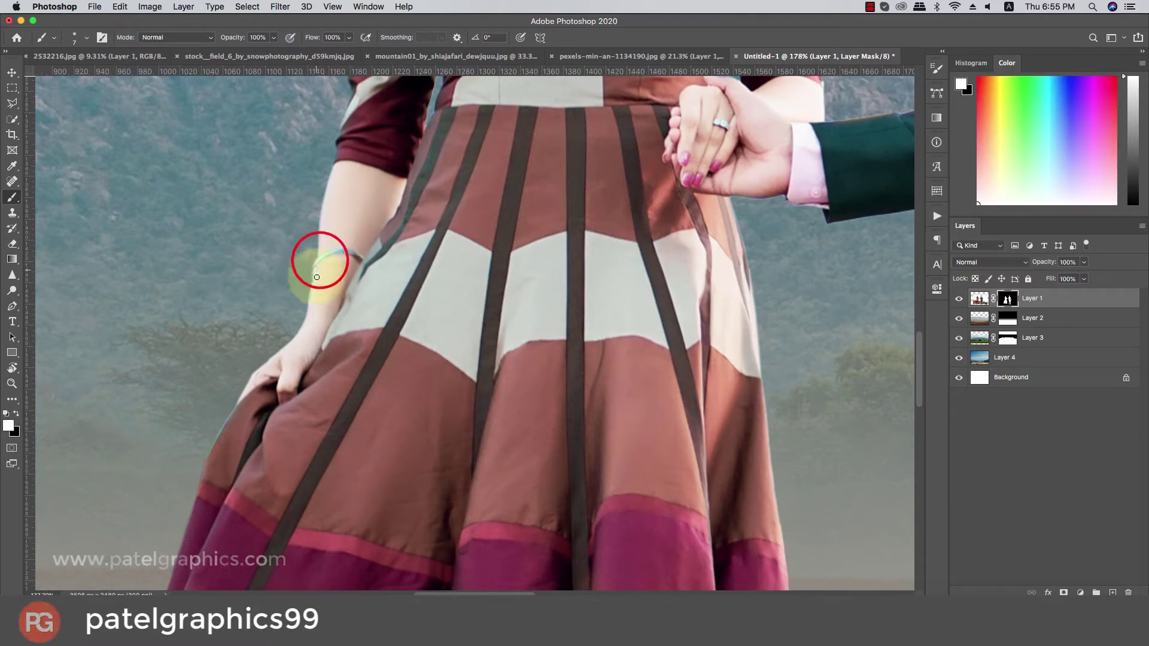
key(x)
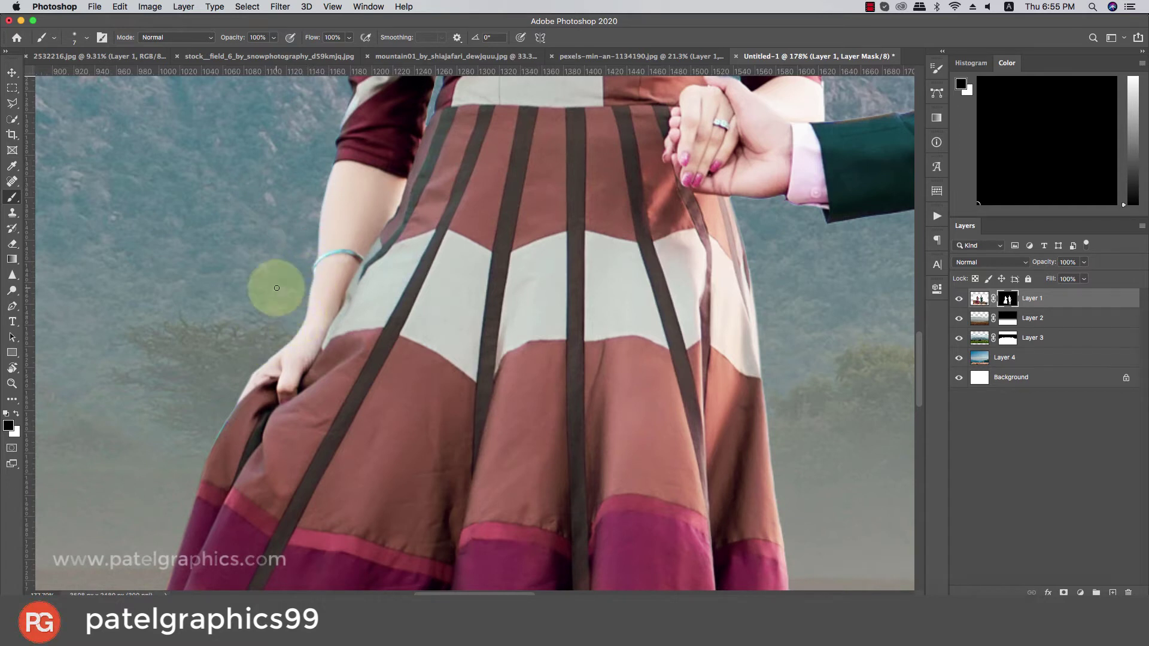
drag(327, 166, 317, 197)
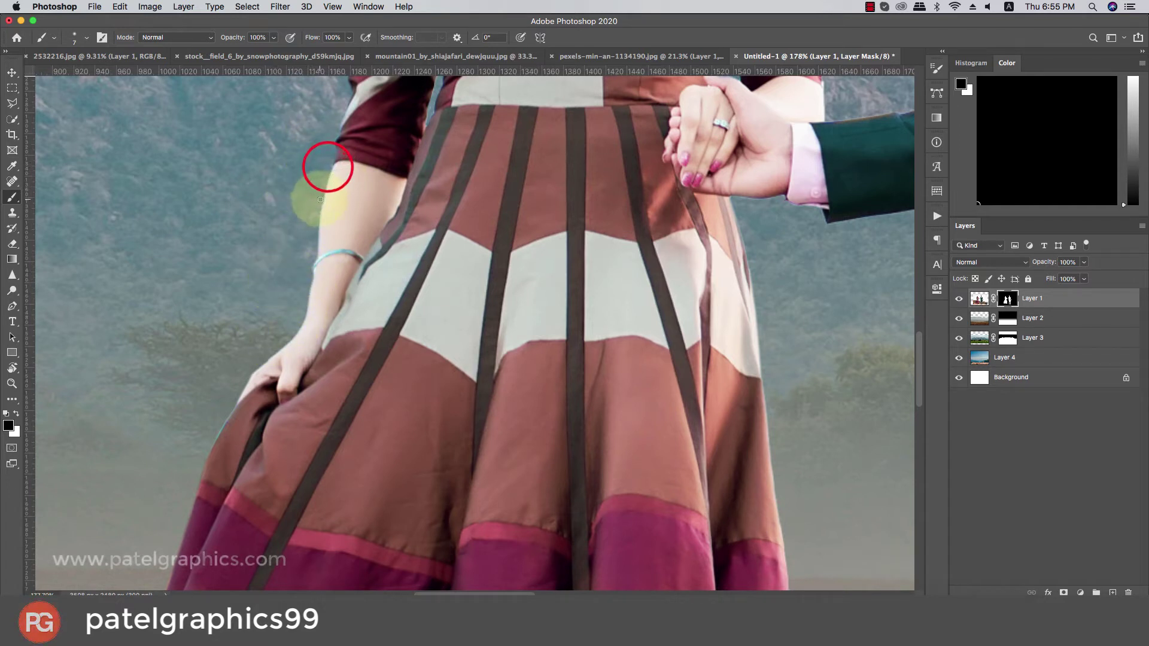
Bring the lower skirt into view and refine the mask along the hand's lower edge
scroll(312, 259, down, 5)
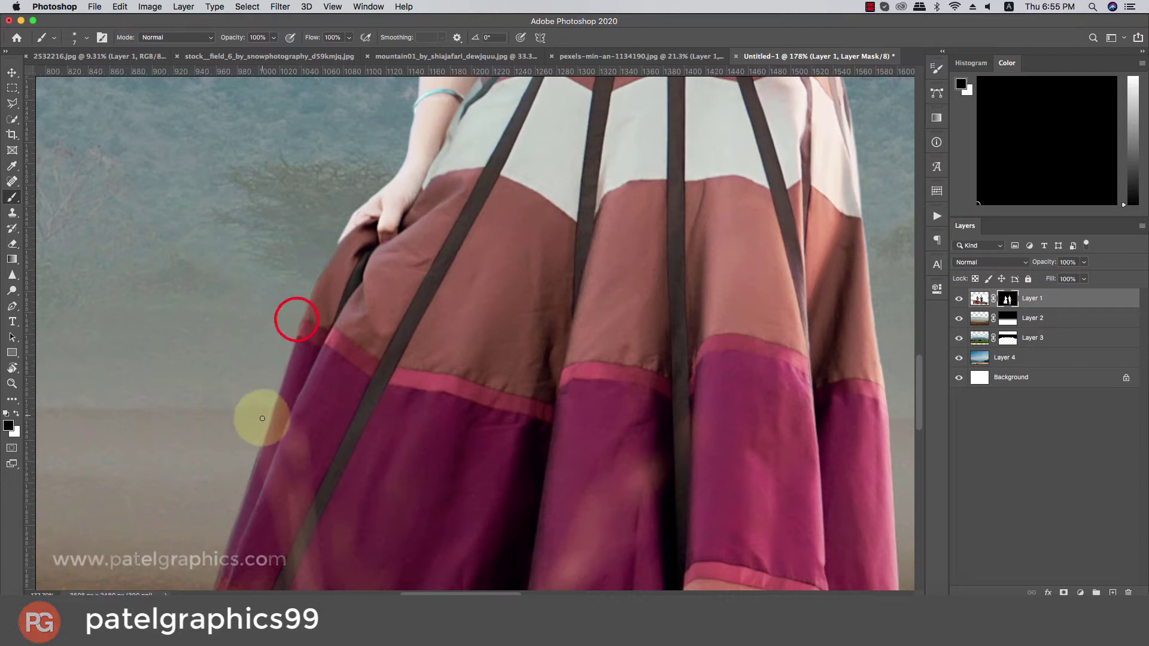
drag(261, 425, 277, 302)
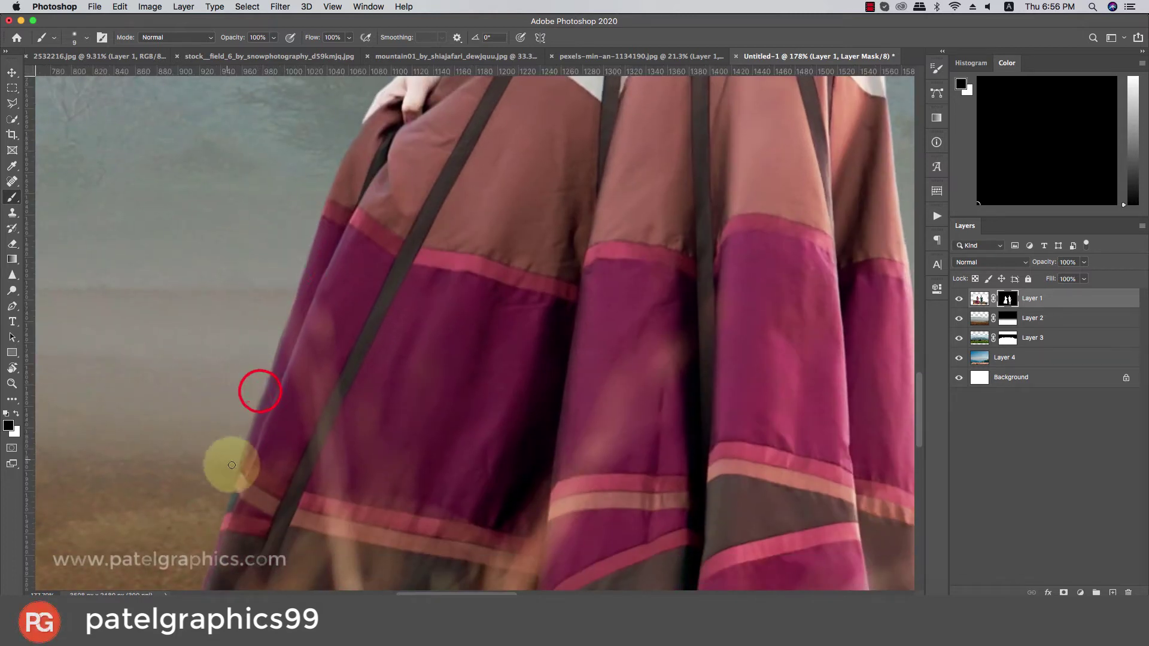
drag(236, 469, 216, 371)
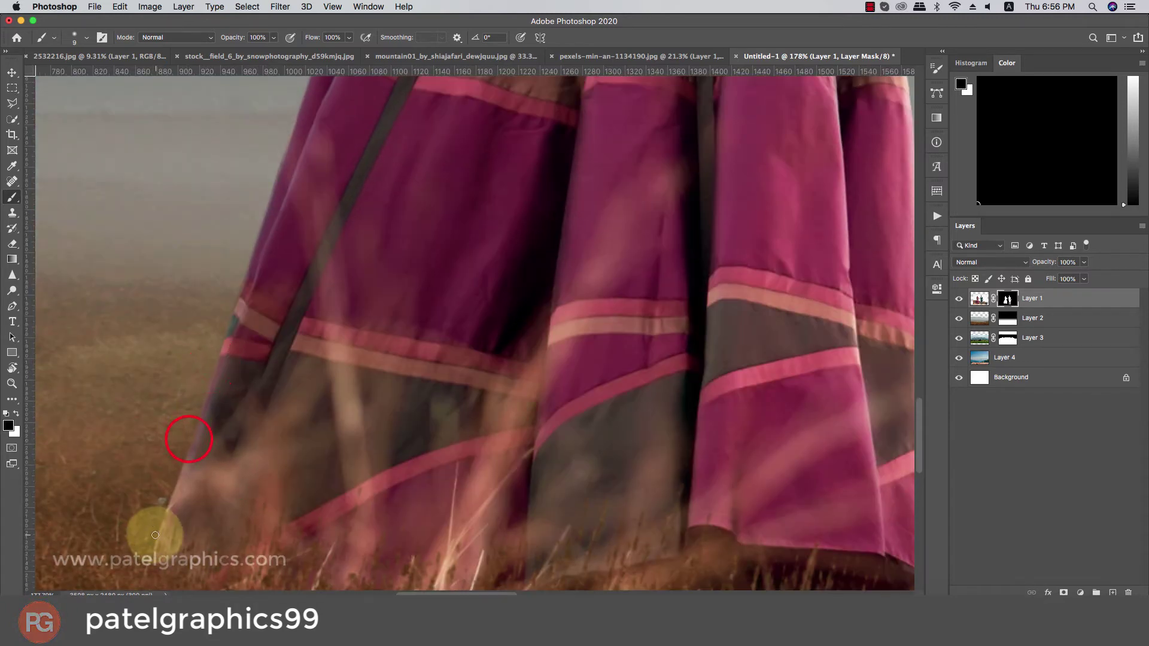
alt+scroll(174, 467, down, 5)
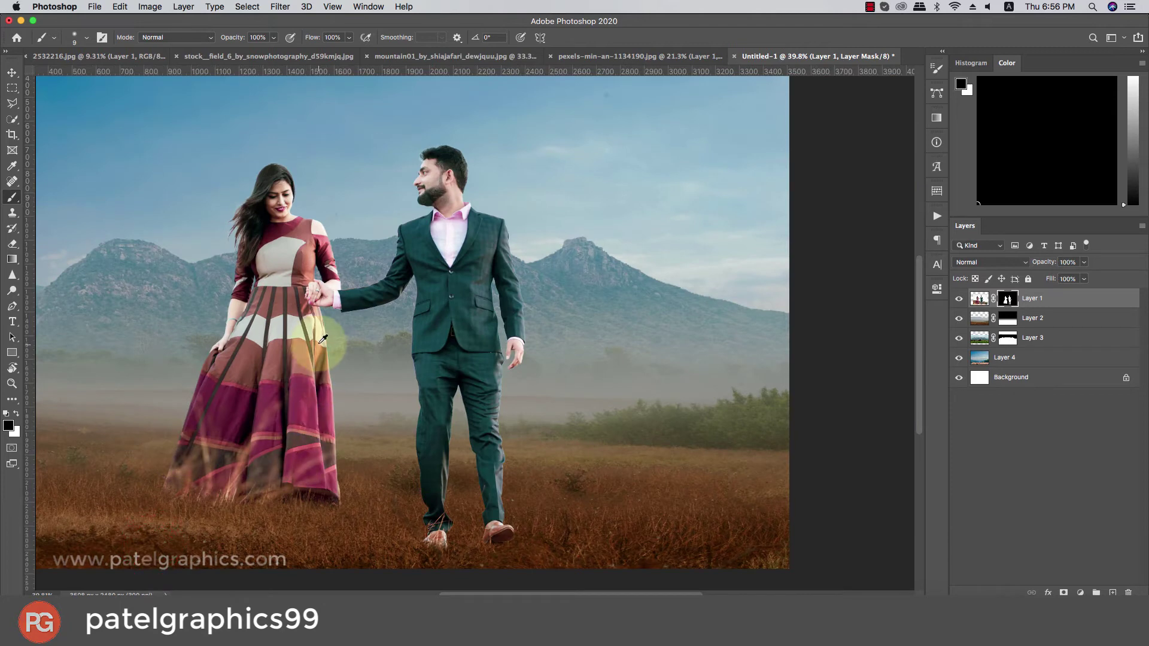
alt+scroll(334, 321, up, 3)
alt+scroll(315, 303, up, 3)
alt+scroll(345, 277, up, 5)
alt+scroll(346, 277, down, 2)
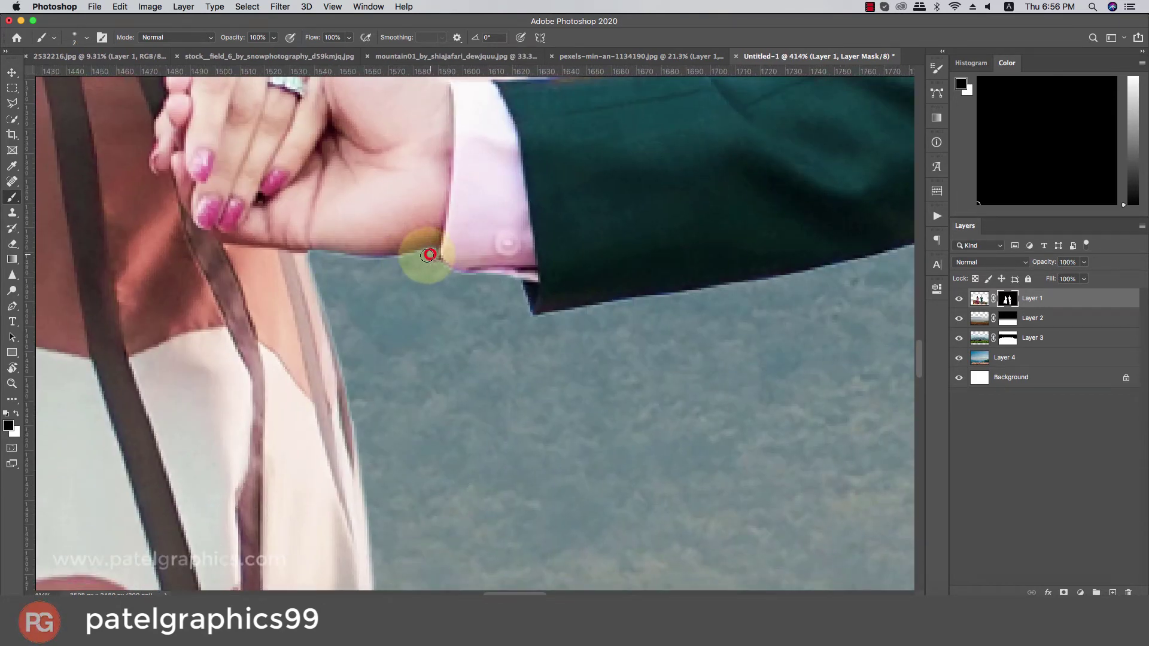
key(p)
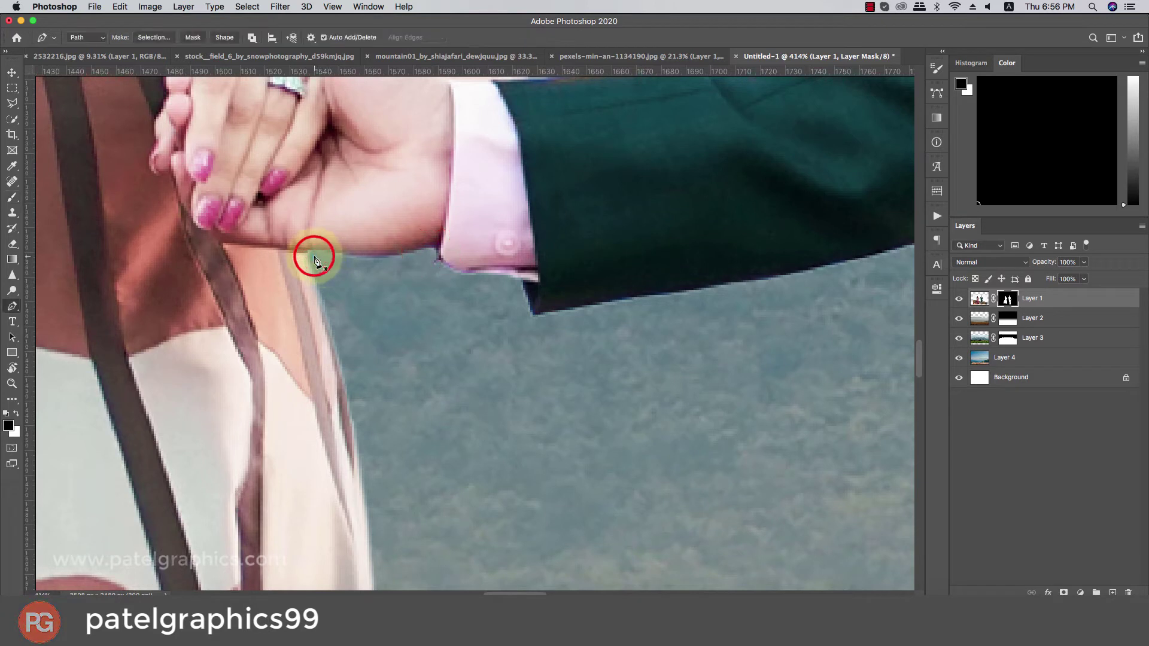
key(b)
key(super+z)
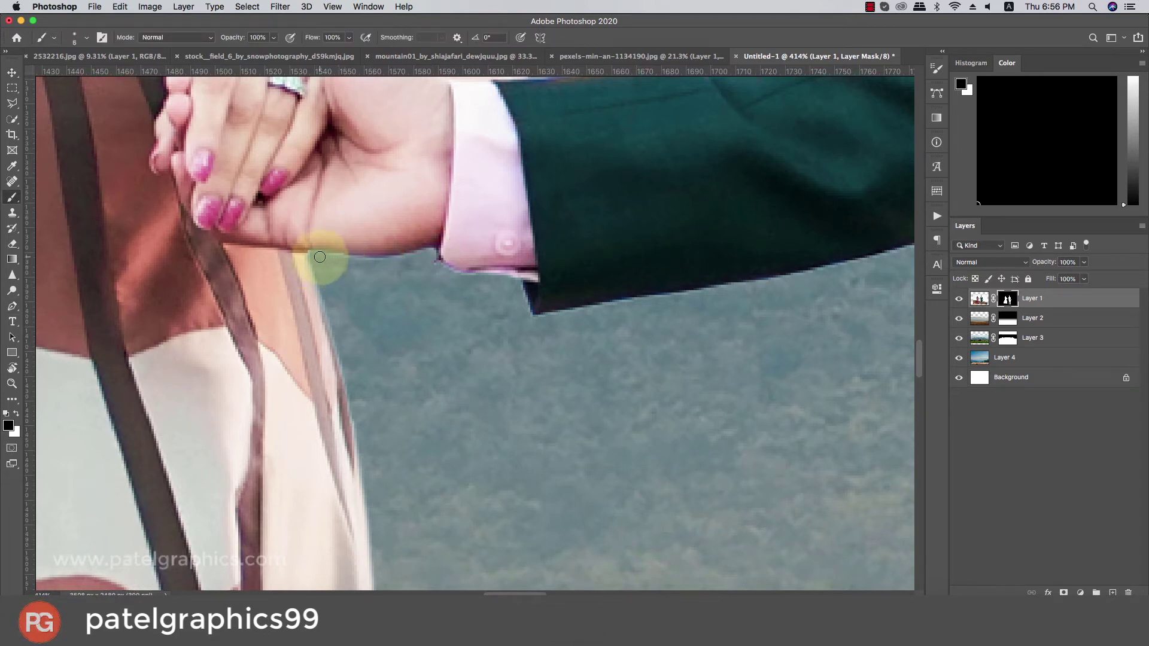
mouse_move(333, 259)
mouse_down()
mouse_move(312, 276)
mouse_move(346, 414)
mouse_up()
Clean the mask down the dress's right edge toward the skirt hem
click(374, 523)
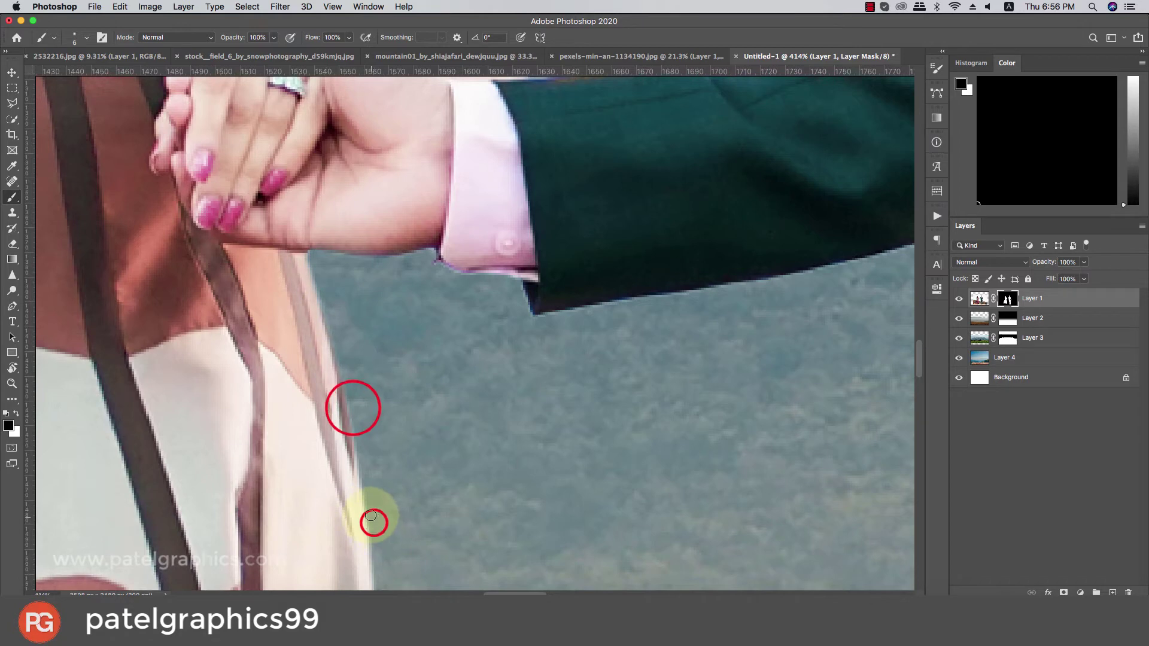
scroll(369, 479, down, 5)
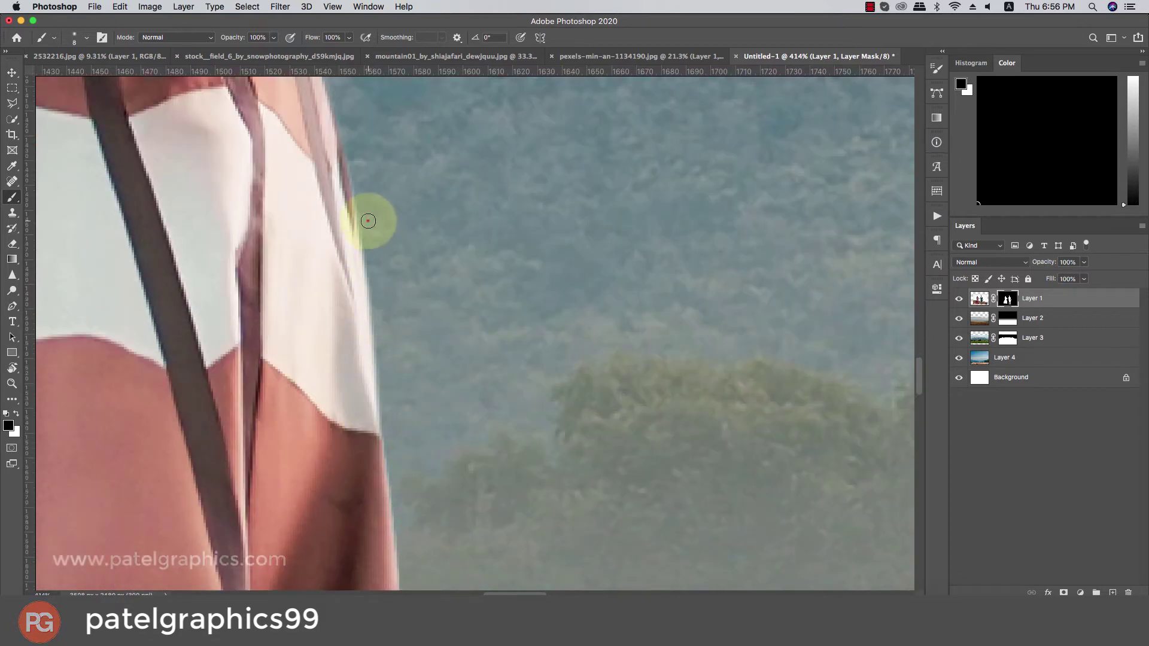
drag(368, 220, 390, 481)
click(393, 483)
scroll(392, 483, down, 5)
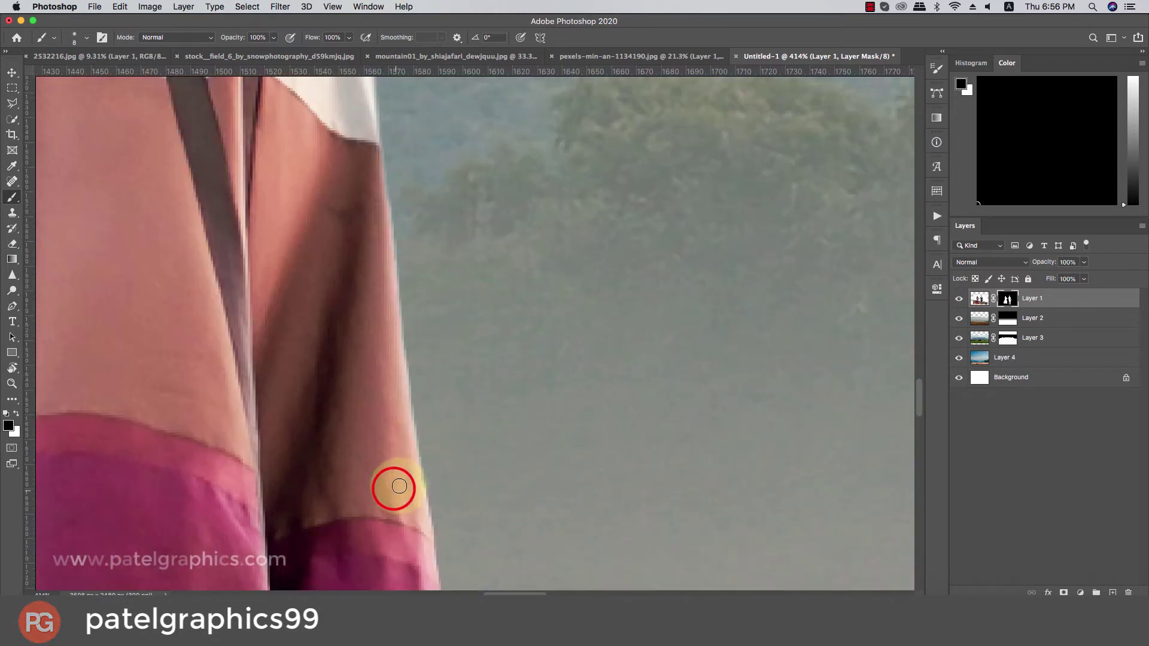
drag(419, 407, 442, 567)
scroll(442, 567, down, 5)
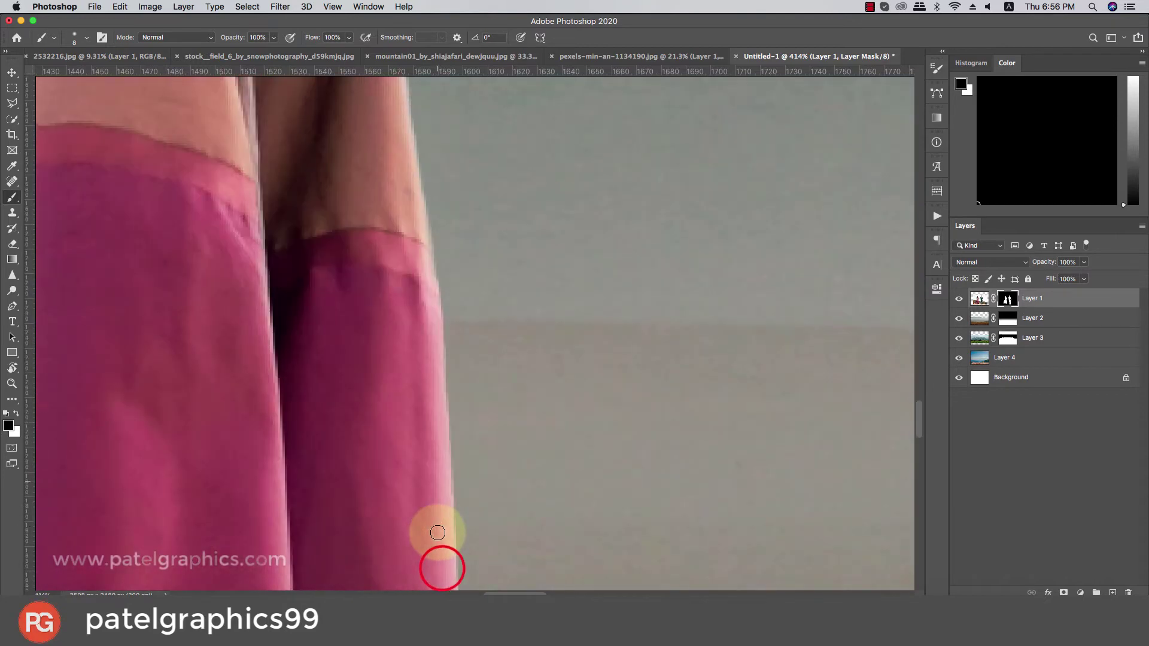
drag(457, 433, 461, 564)
scroll(461, 565, down, 5)
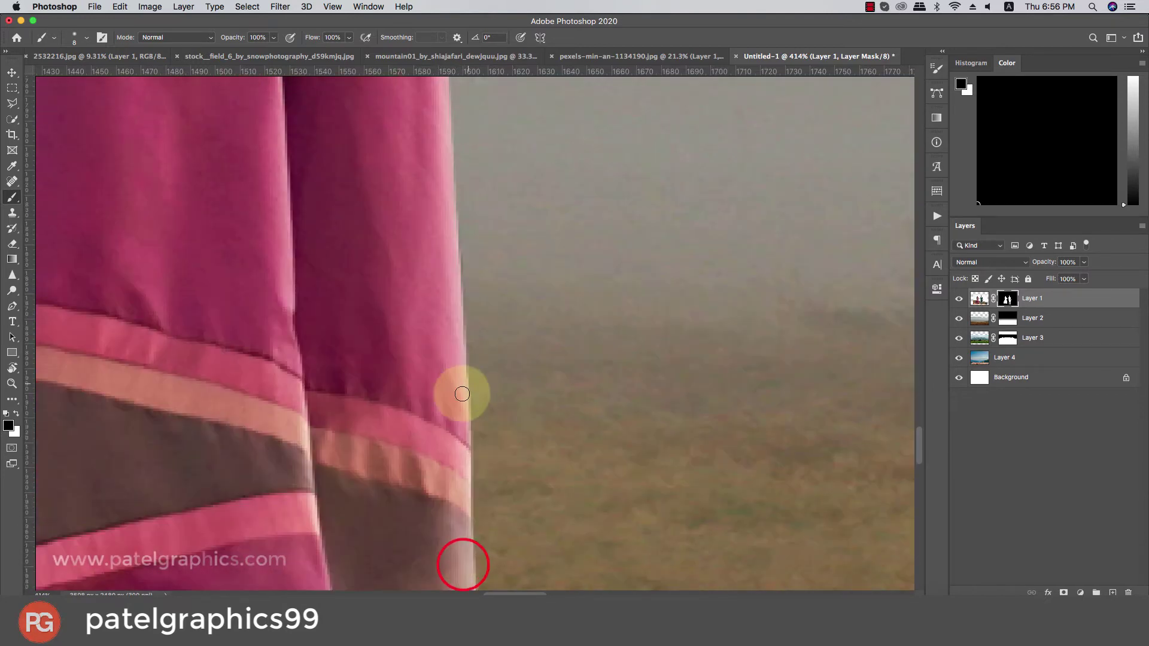
mouse_move(477, 413)
mouse_down()
mouse_move(477, 549)
mouse_move(505, 530)
mouse_up()
Remove the hazy fringe beside the skirt stripe along the skirt's right edge
scroll(477, 548, down, 5)
scroll(504, 530, down, 3)
mouse_move(506, 393)
mouse_down()
mouse_move(515, 467)
mouse_move(513, 447)
mouse_up()
scroll(515, 466, up, 2)
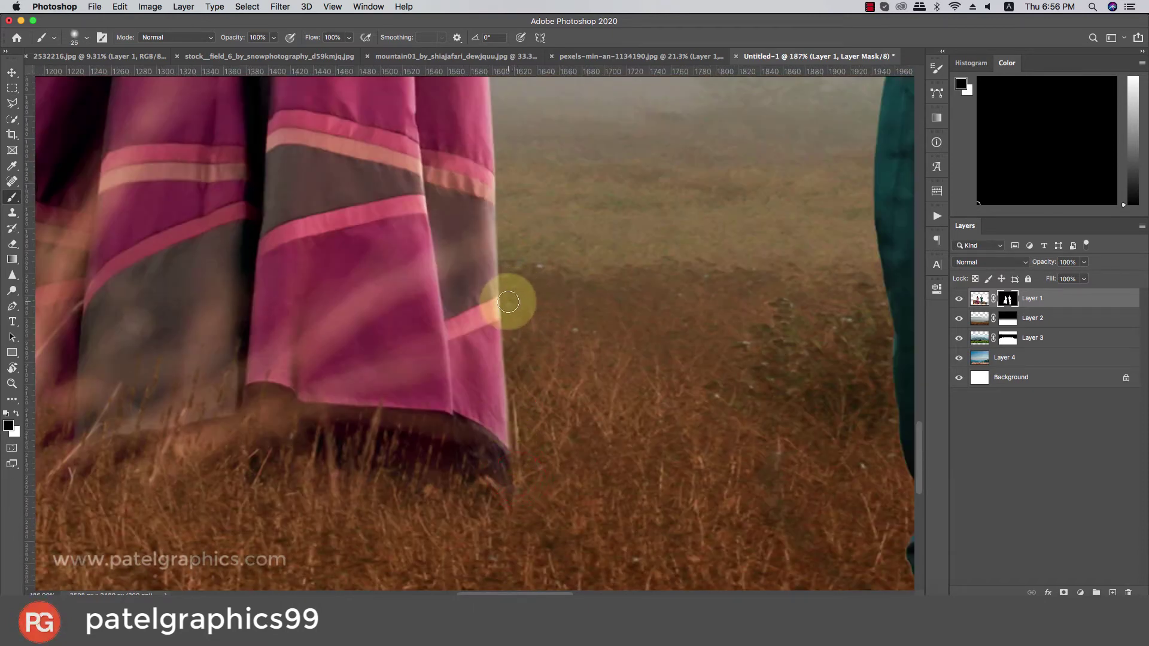
drag(508, 302, 518, 443)
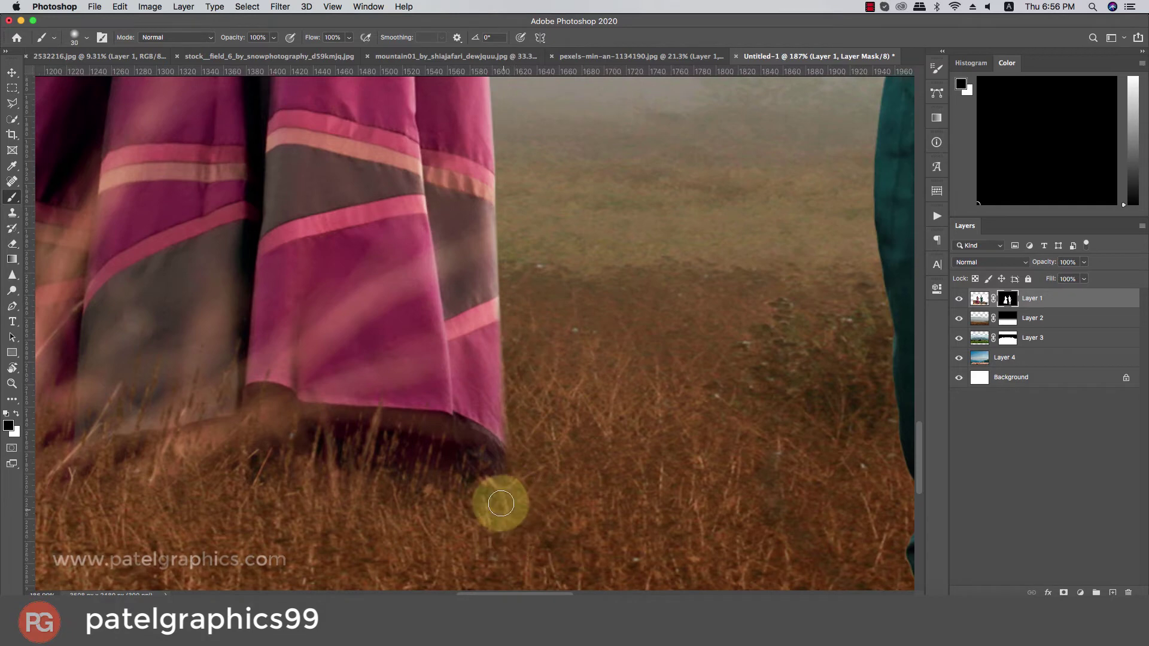
scroll(500, 502, down, 4)
scroll(443, 449, up, 1)
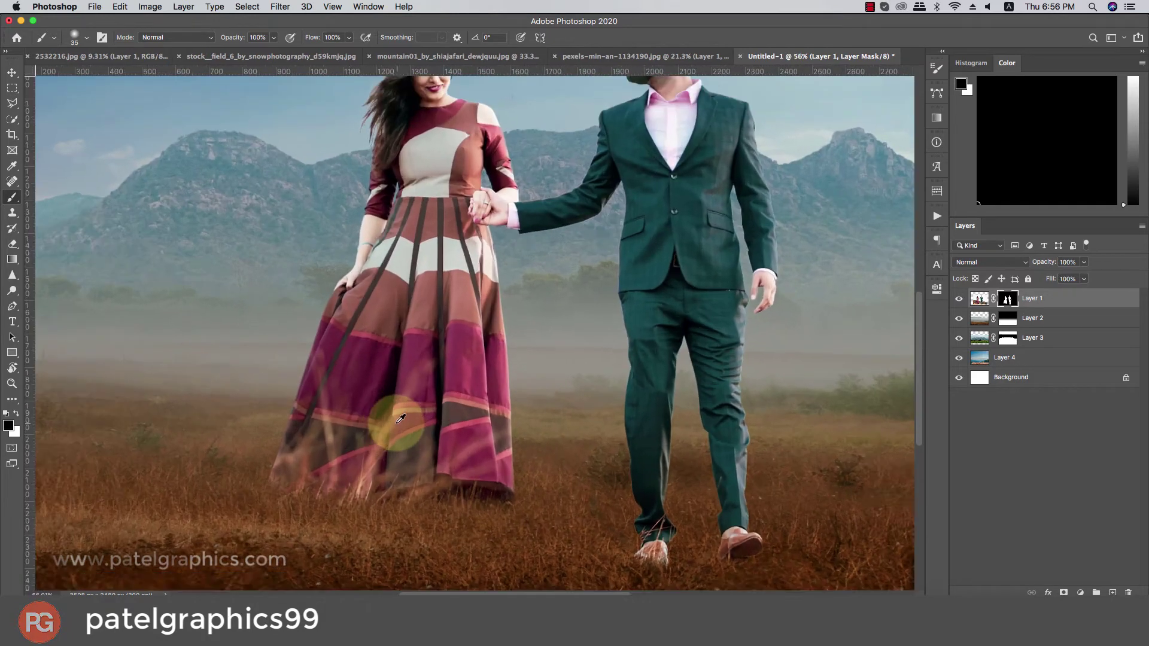
scroll(397, 415, up, 3)
scroll(469, 302, up, 1)
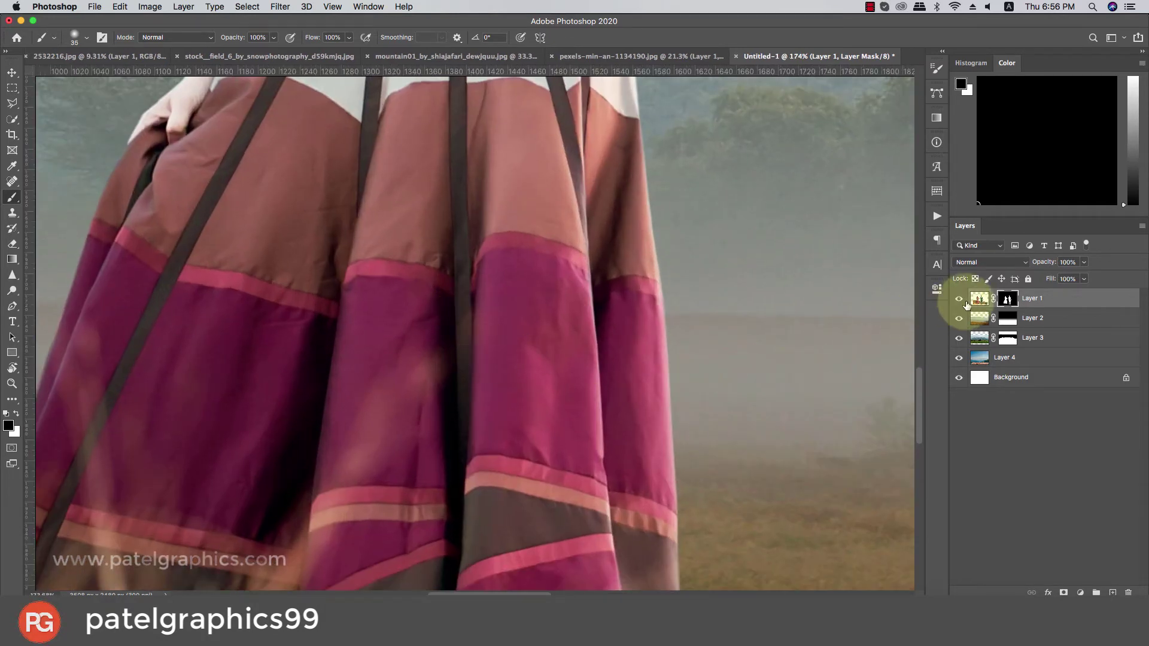
On Layer 1's pixels, clone clean sampled fabric over the woman's pink skirt panel
click(976, 298)
key(s)
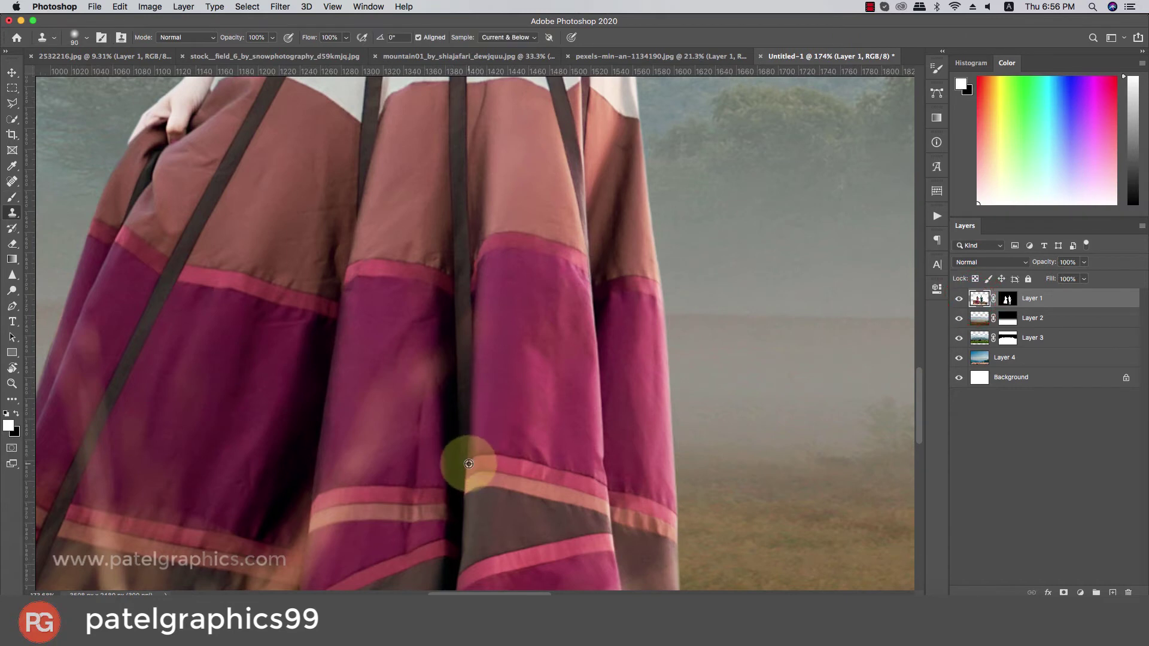
alt+click(468, 463)
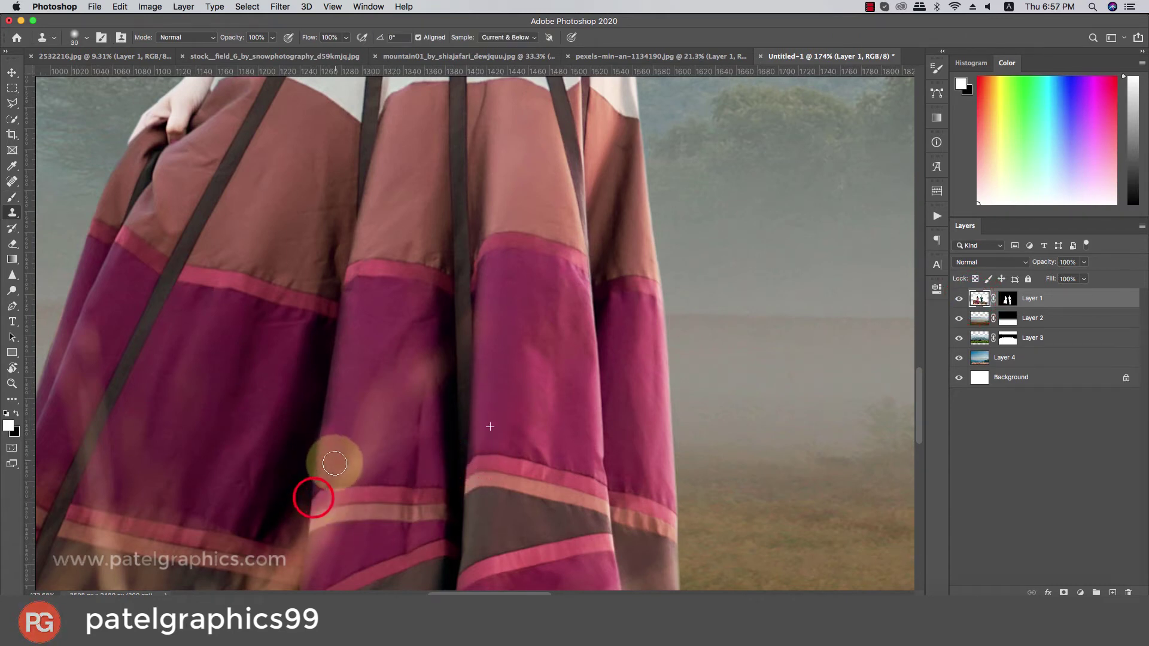
key(])
click(363, 411)
mouse_move(387, 382)
mouse_down()
mouse_move(406, 382)
mouse_move(372, 451)
mouse_up()
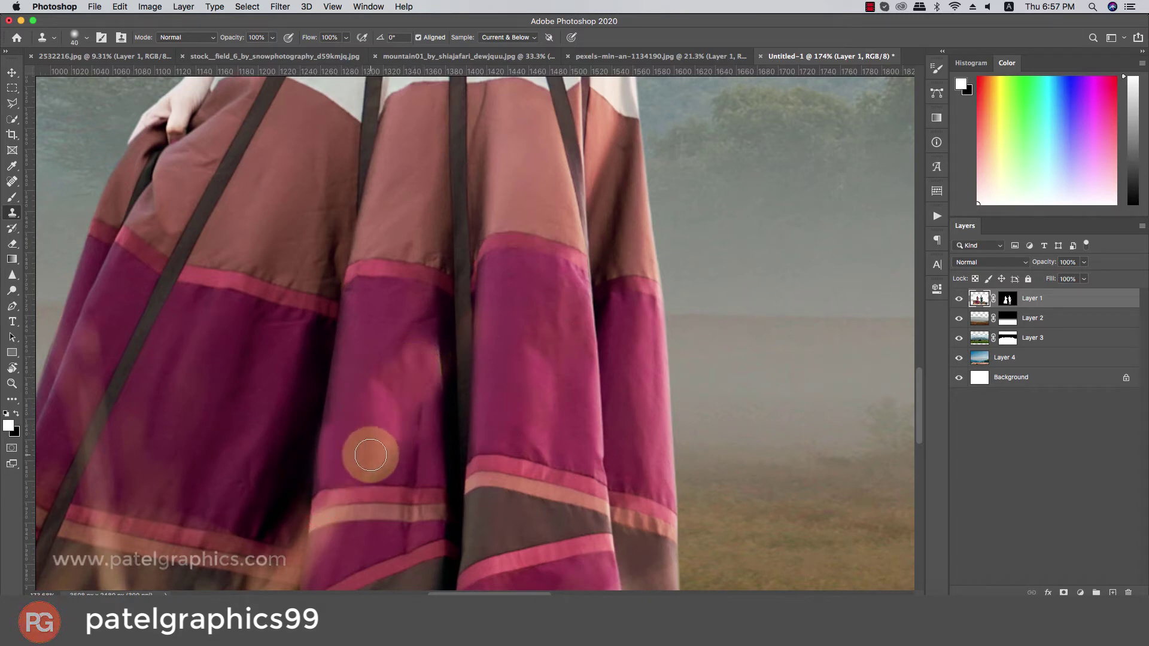
key(super+z)
mouse_move(378, 389)
mouse_down()
mouse_move(368, 411)
mouse_move(379, 316)
mouse_move(374, 437)
mouse_up()
Resample the skirt and clone fabric down the panel over the upper blotches
click(377, 332)
drag(376, 332, 363, 453)
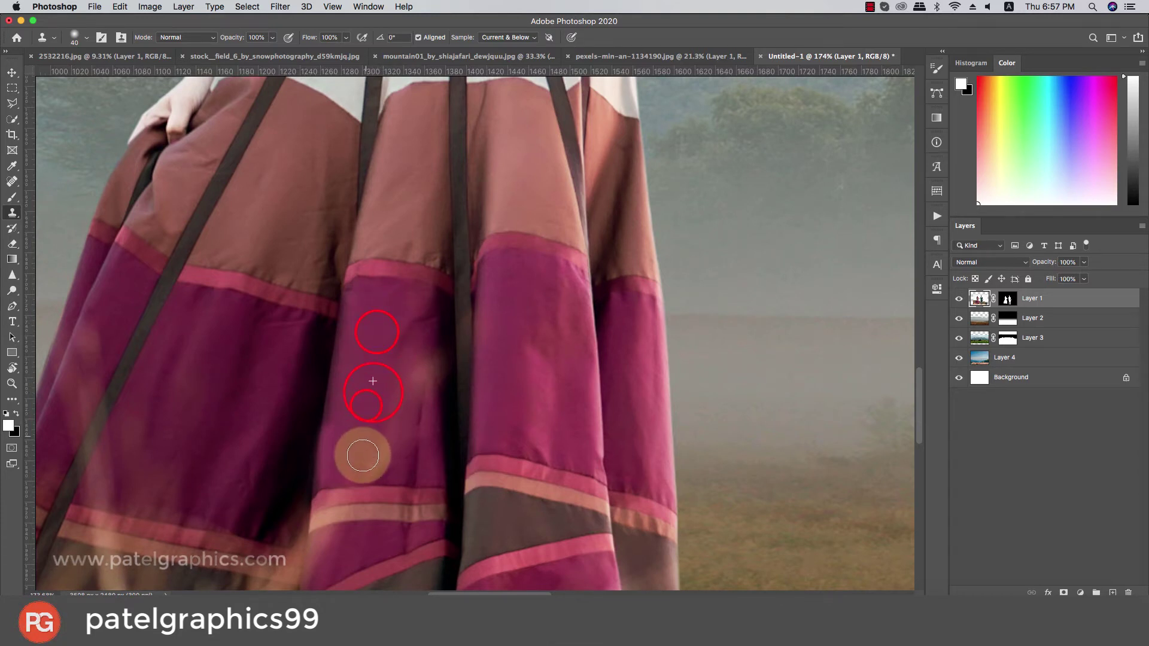
click(372, 397)
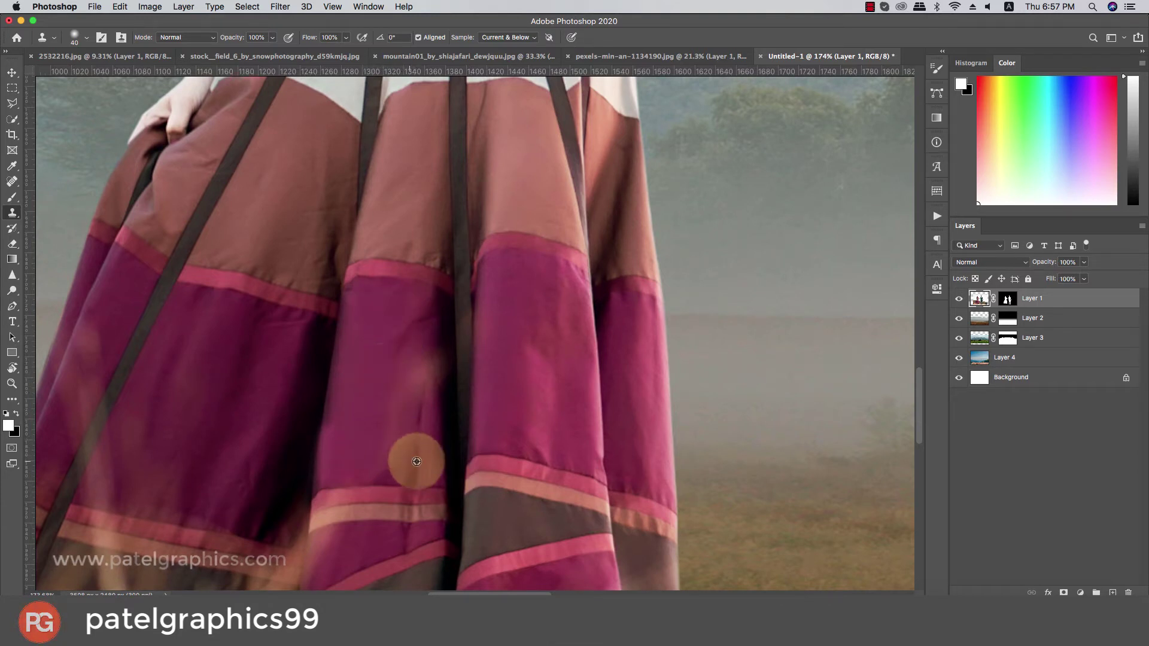
click(376, 365)
click(420, 355)
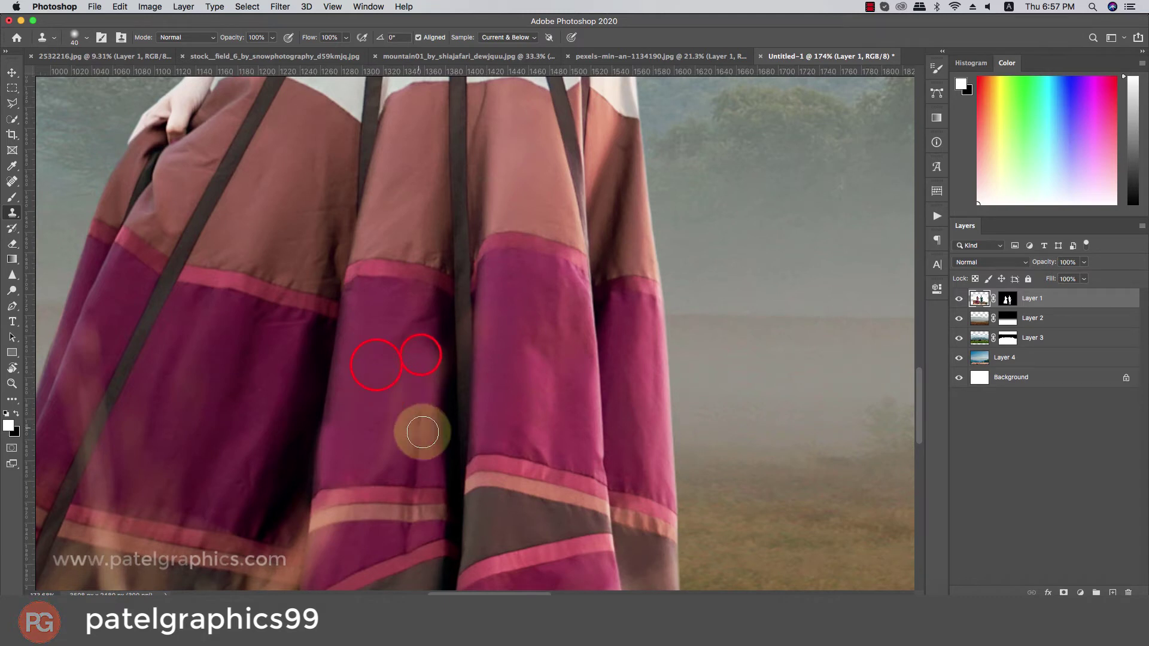
Dab cloned fabric over the remaining patches on the pink skirt panel
click(437, 421)
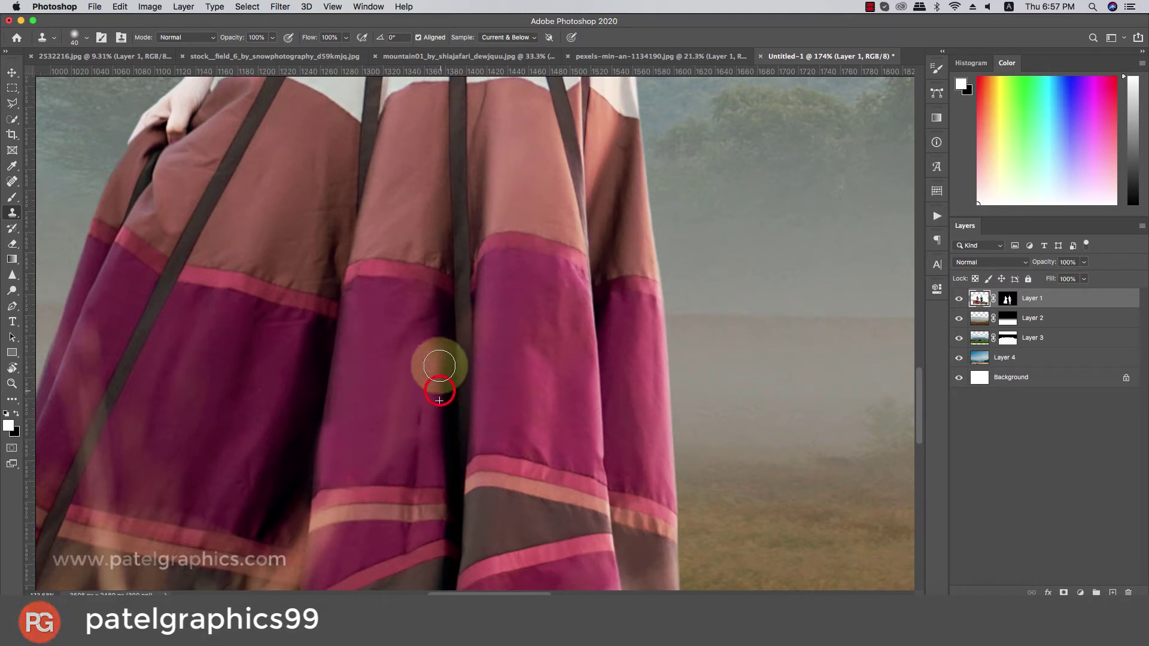
click(436, 344)
click(422, 365)
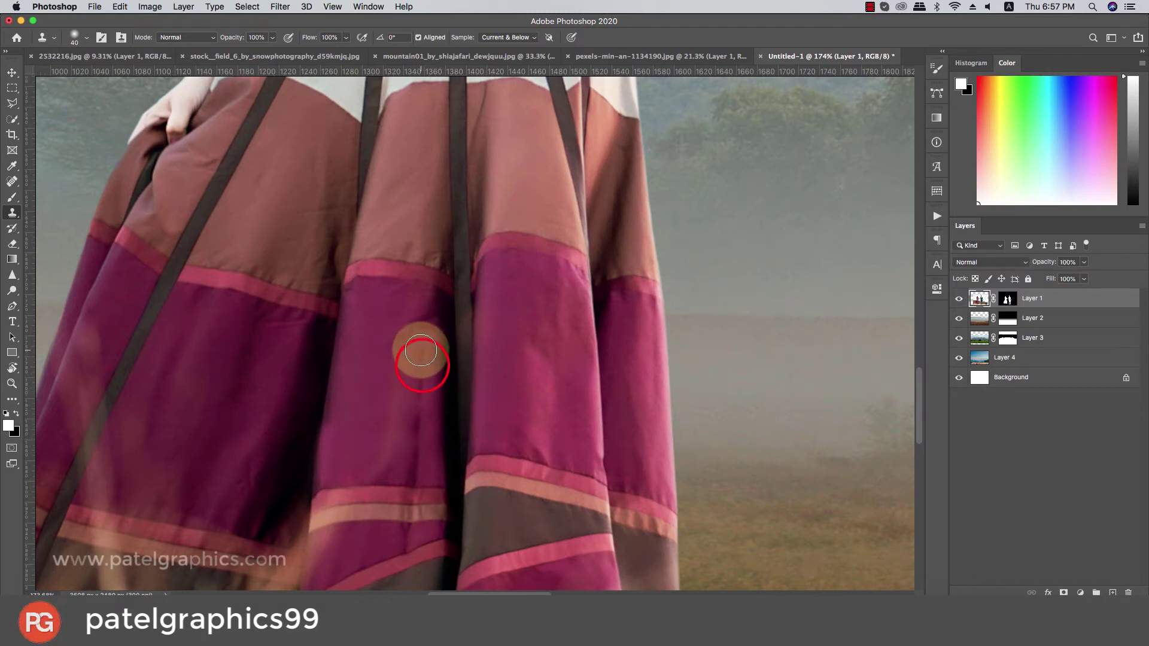
drag(328, 375, 352, 376)
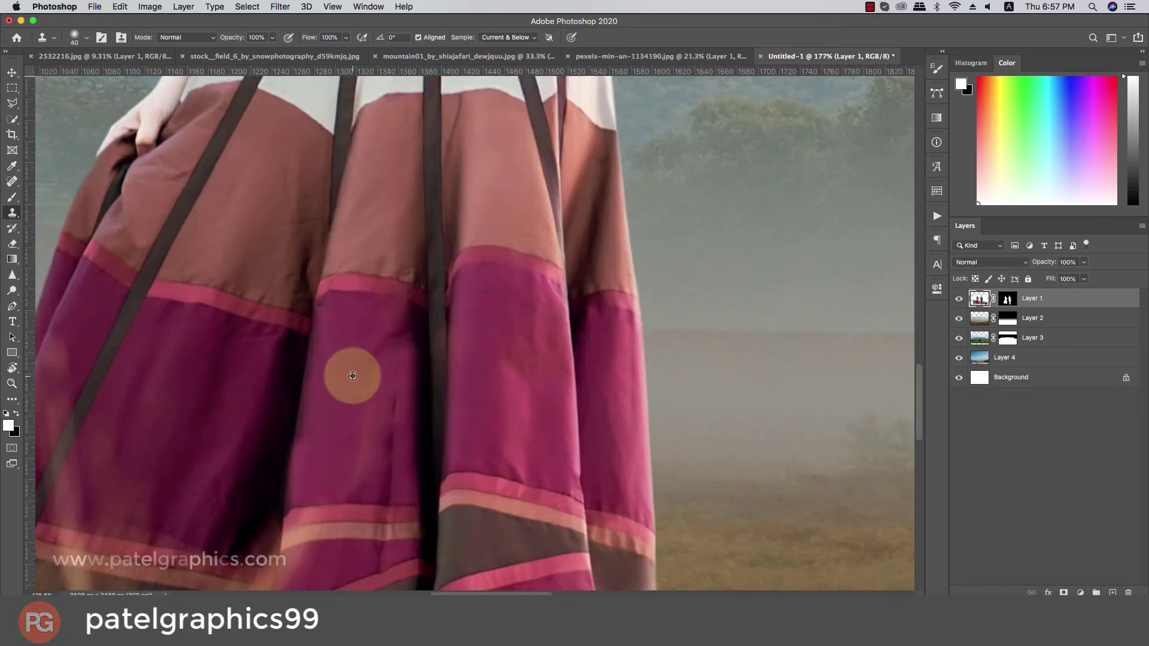
click(344, 389)
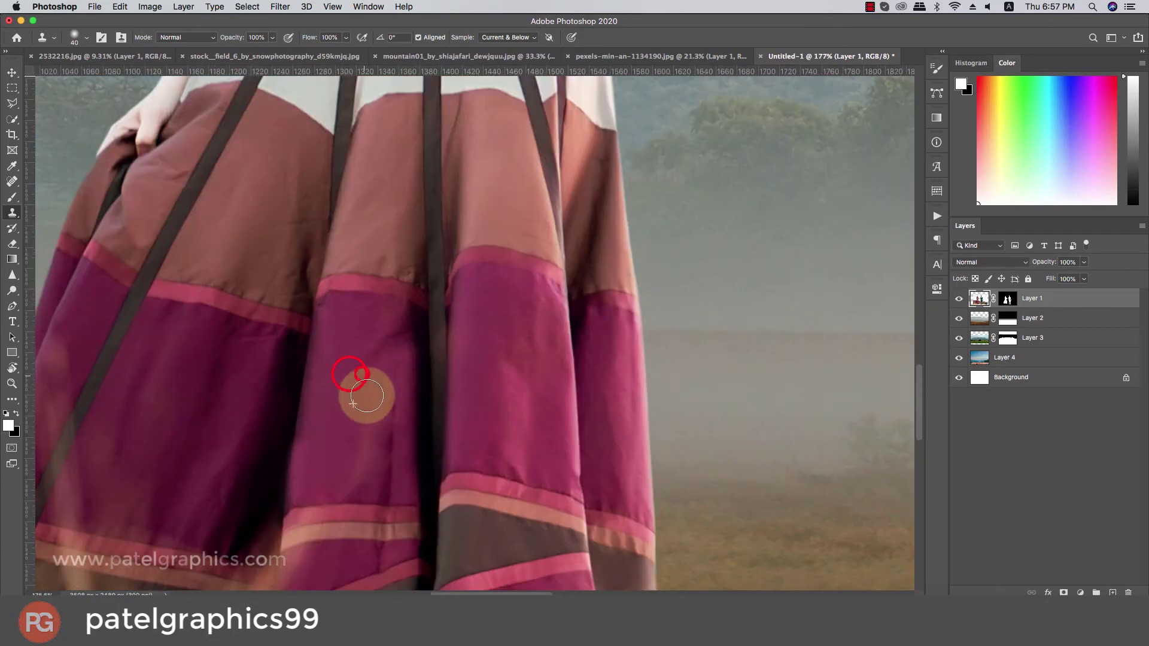
click(370, 457)
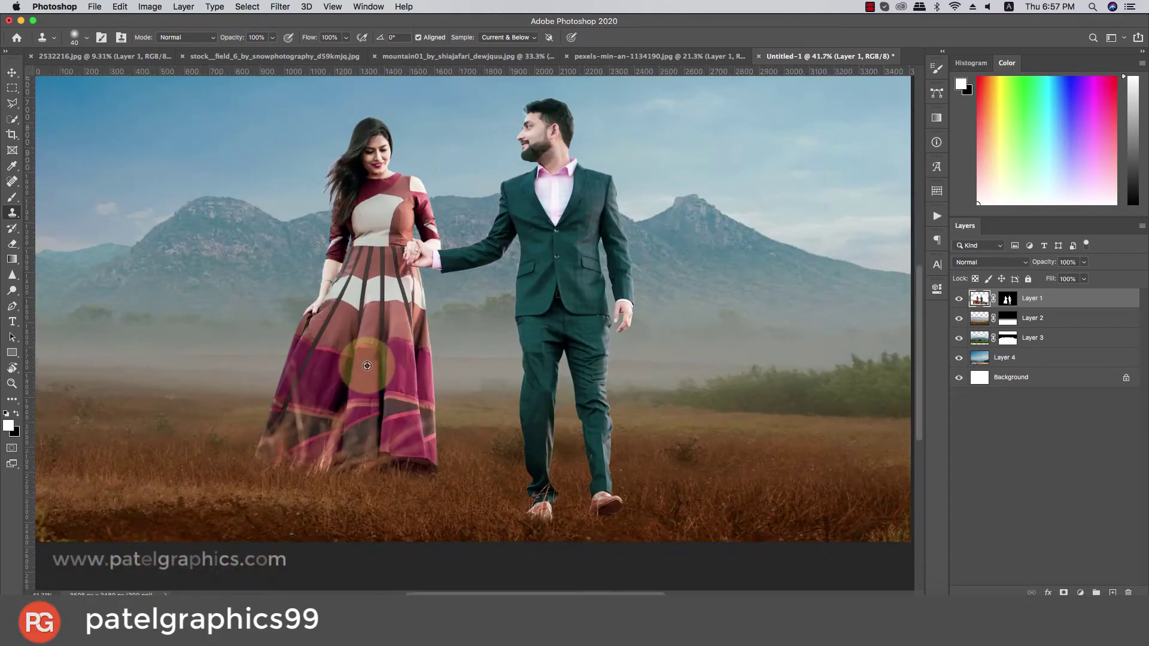
Zoom onto the skirt's left side and clone fabric over the diagonal strap area
scroll(385, 419, down, 5)
scroll(359, 461, down, 1)
scroll(335, 455, up, 5)
scroll(293, 443, down, 3)
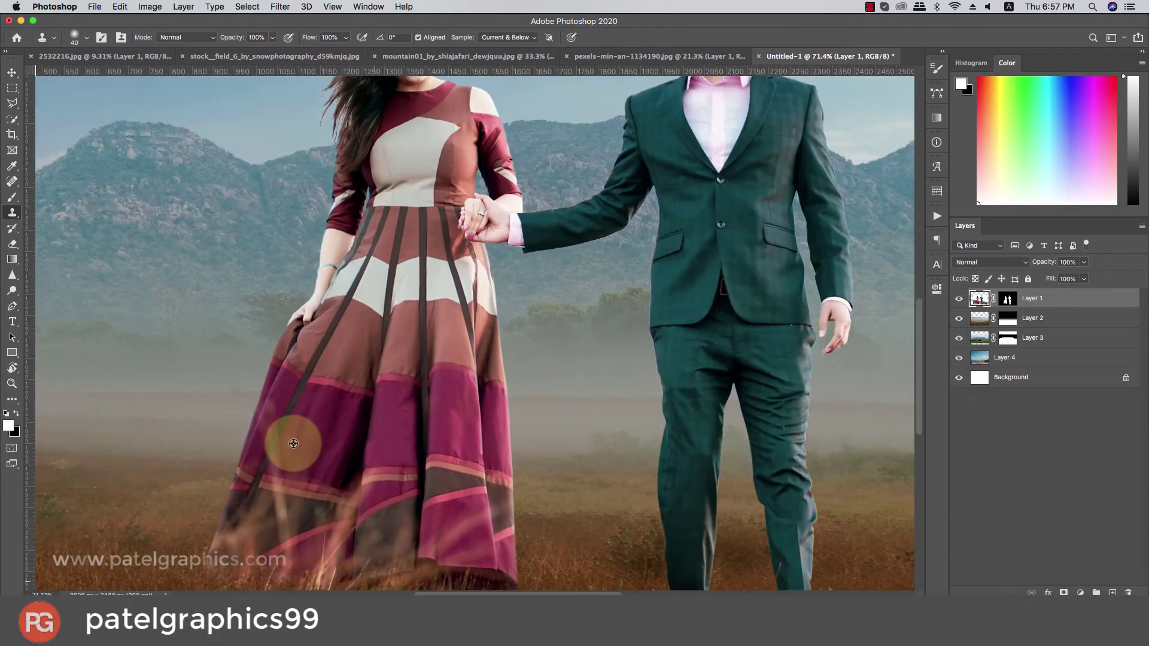
scroll(293, 442, down, 3)
scroll(307, 454, up, 2)
scroll(383, 455, up, 4)
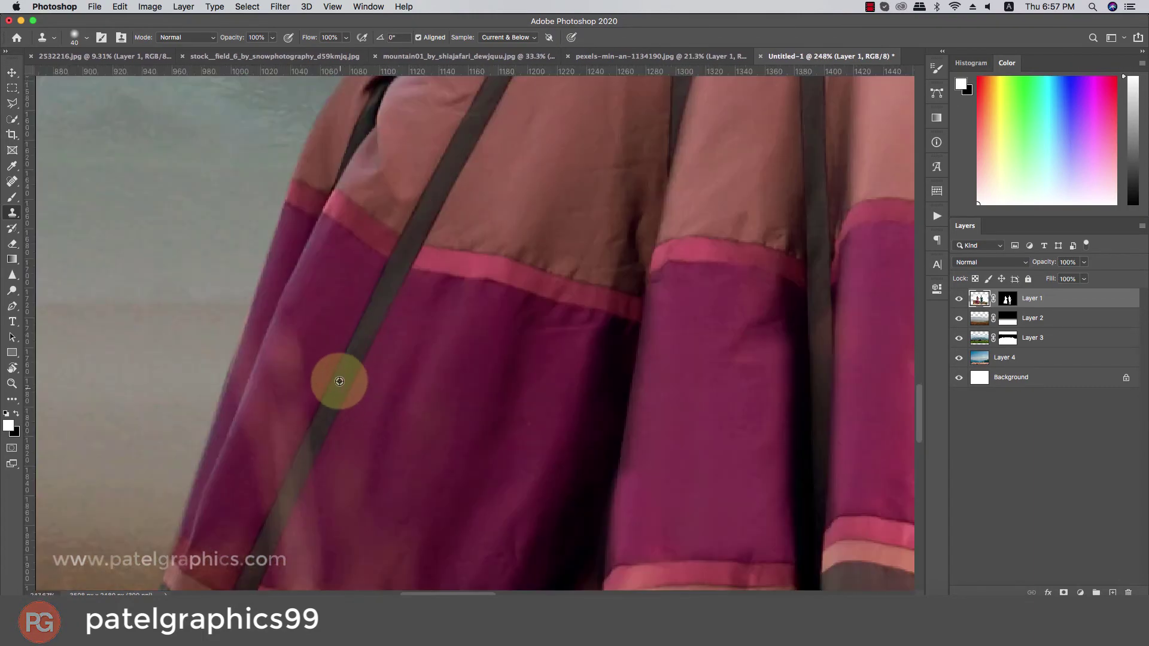
click(309, 426)
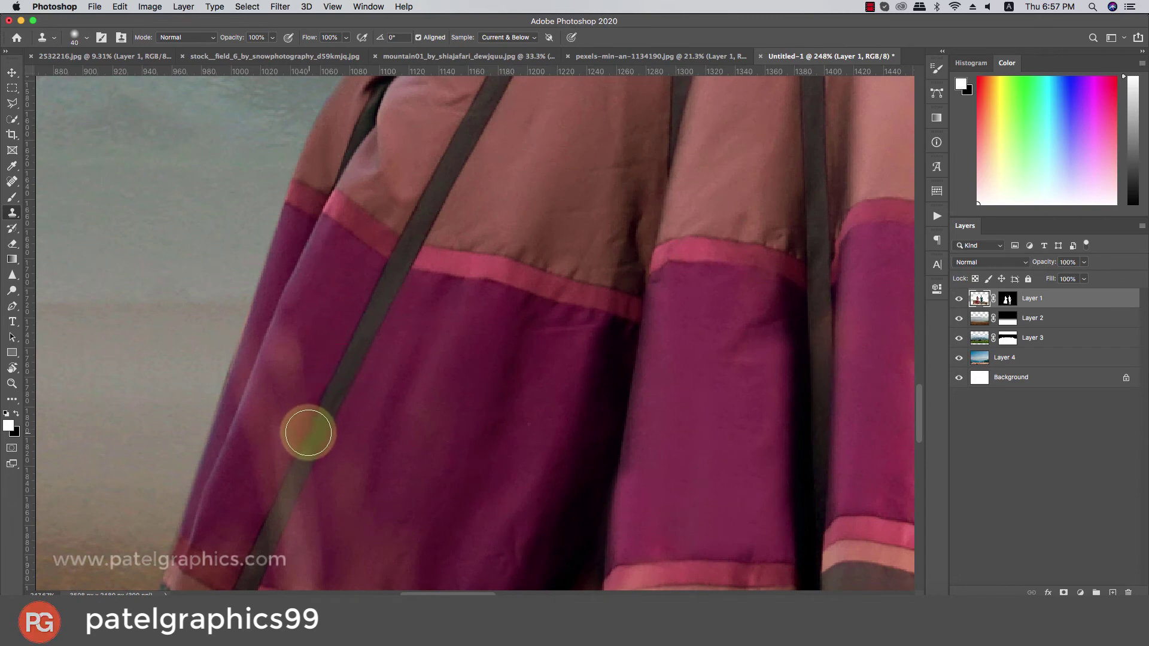
click(293, 469)
click(297, 335)
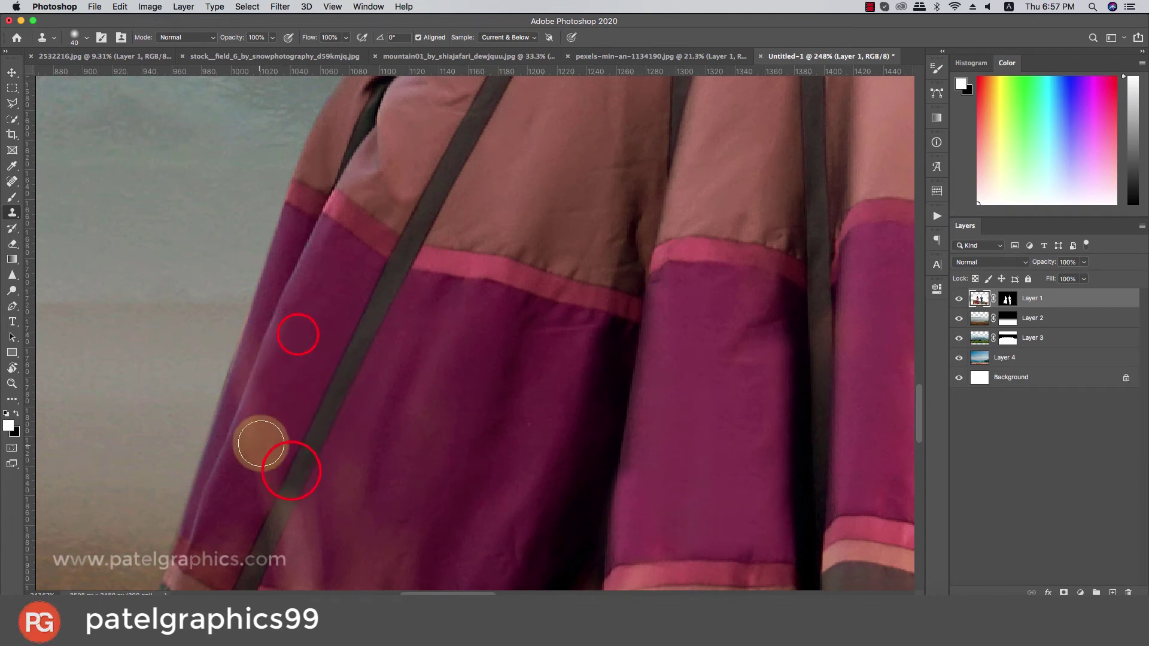
click(260, 448)
click(265, 486)
Clone fabric along the lower skirt and hem stripe to hide the blotches
scroll(307, 472, down, 4)
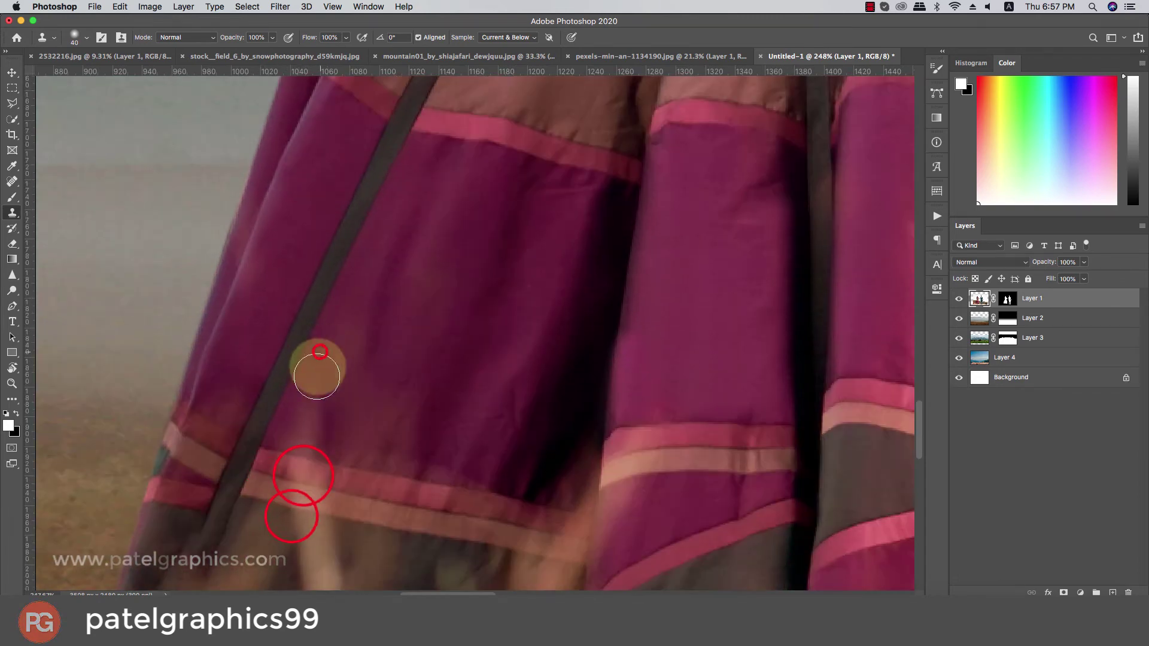
click(320, 352)
click(388, 473)
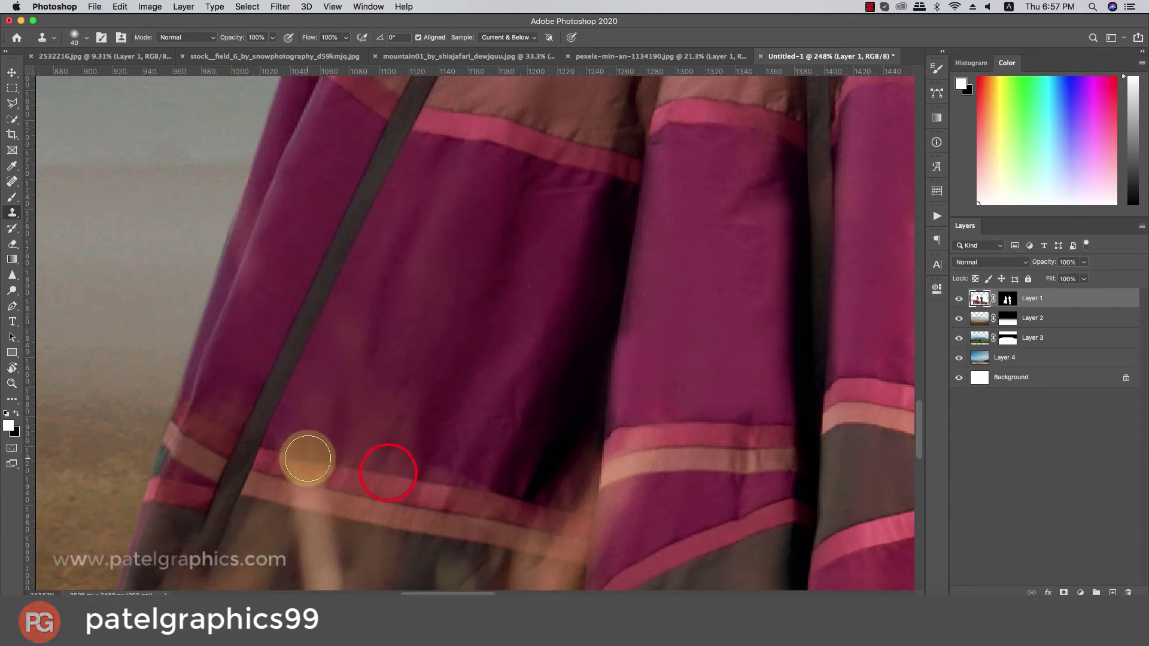
click(307, 459)
click(304, 485)
scroll(321, 490, down, 10)
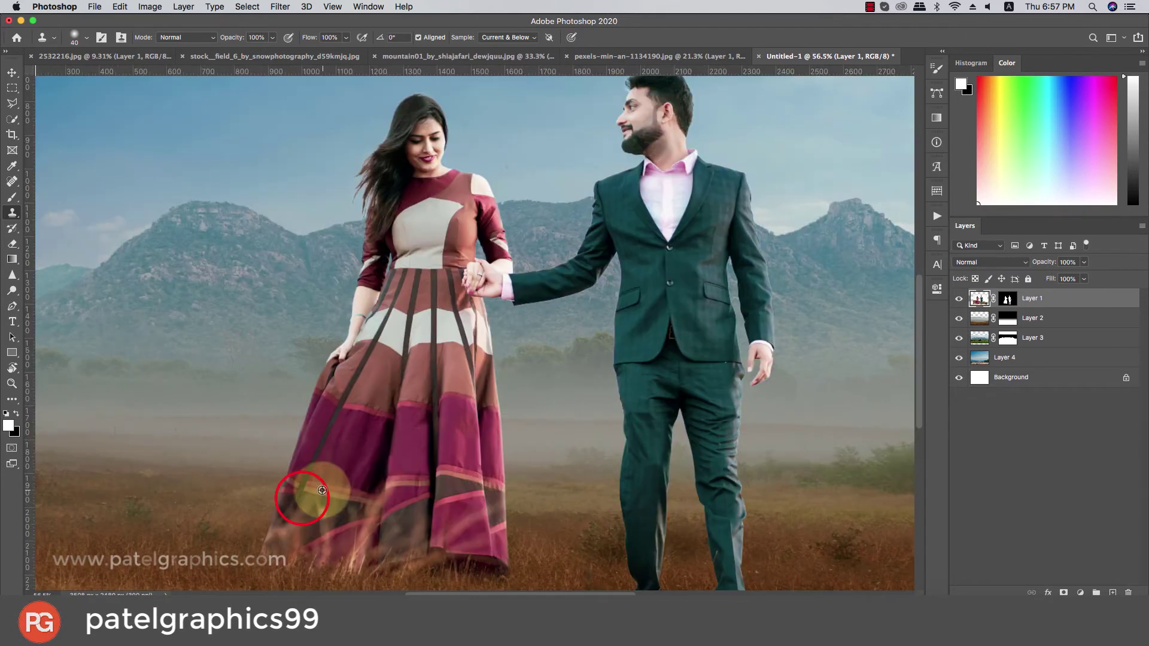
scroll(323, 491, up, 3)
scroll(462, 512, up, 2)
scroll(441, 480, up, 2)
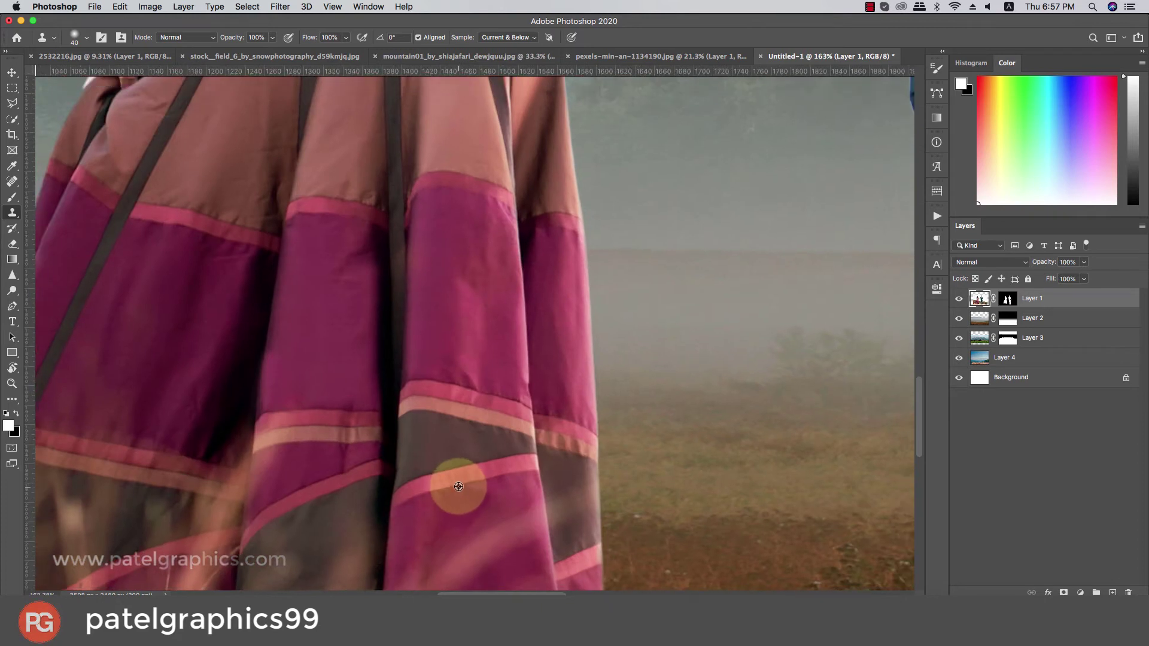
scroll(459, 487, down, 4)
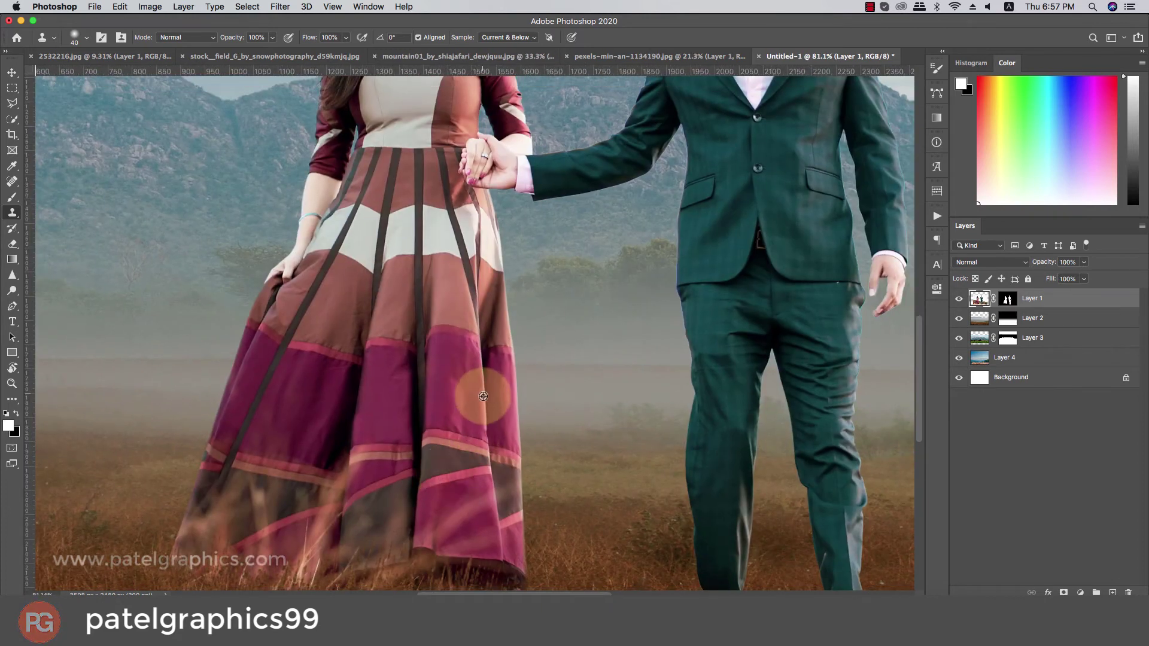
With a 40 px clone brush, sample the skirt and paint over the lower hem
click(483, 397)
scroll(503, 506, up, 2)
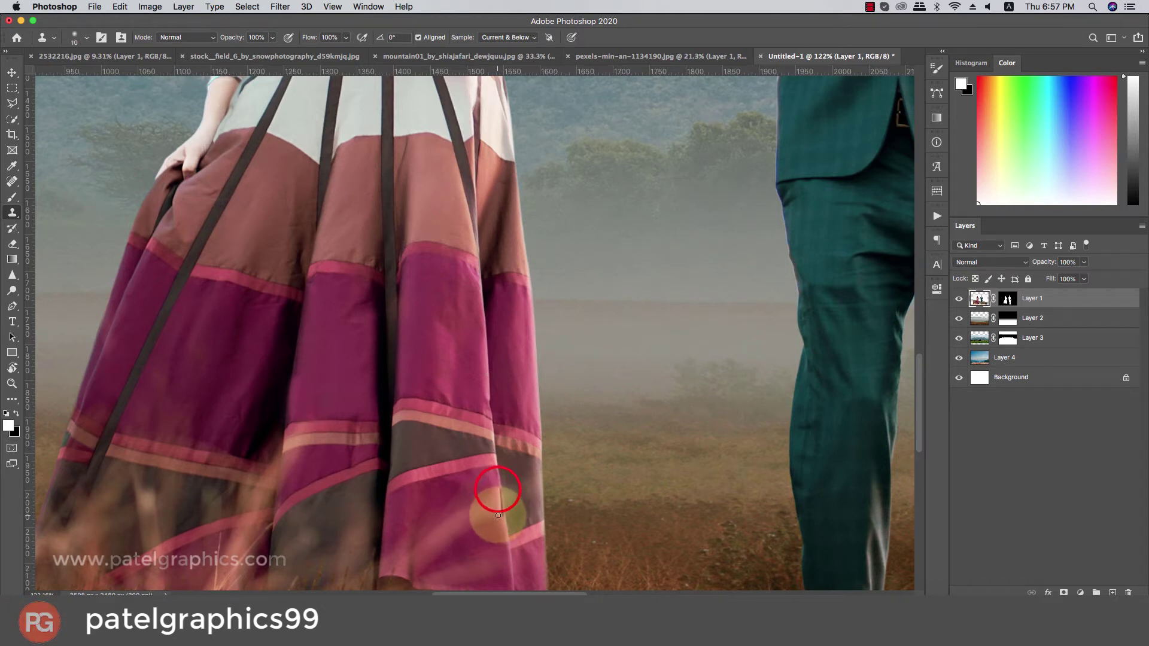
key(ctrl+z)
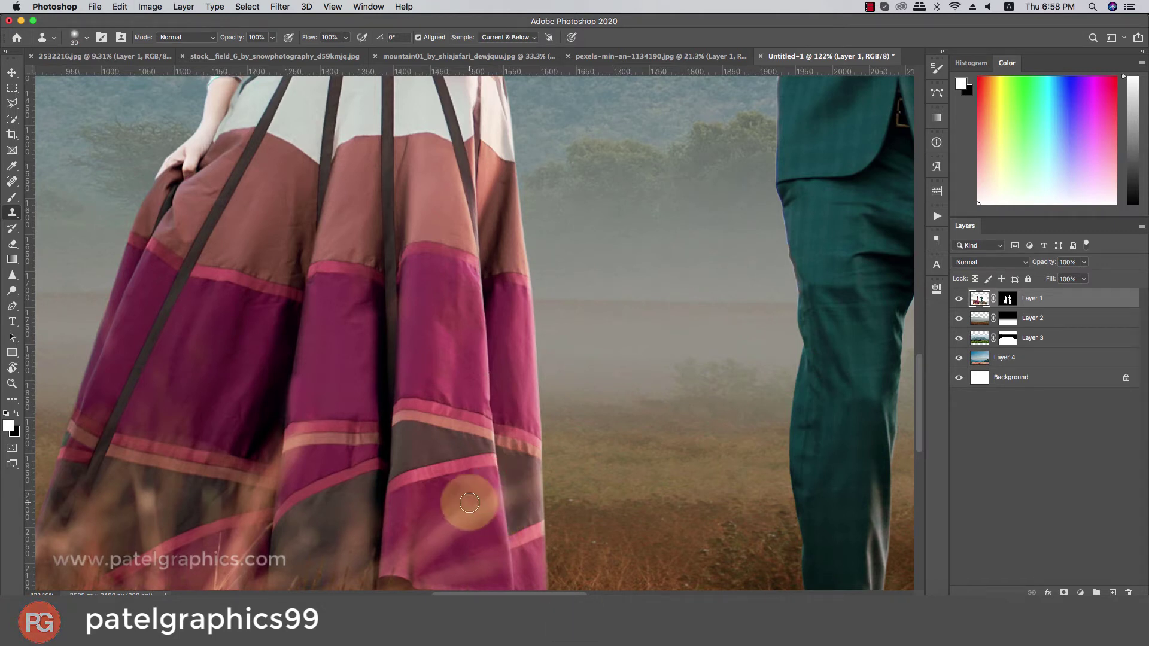
key(bracketright)
key(bracketright)
key(bracketright)
alt+click(453, 368)
click(459, 531)
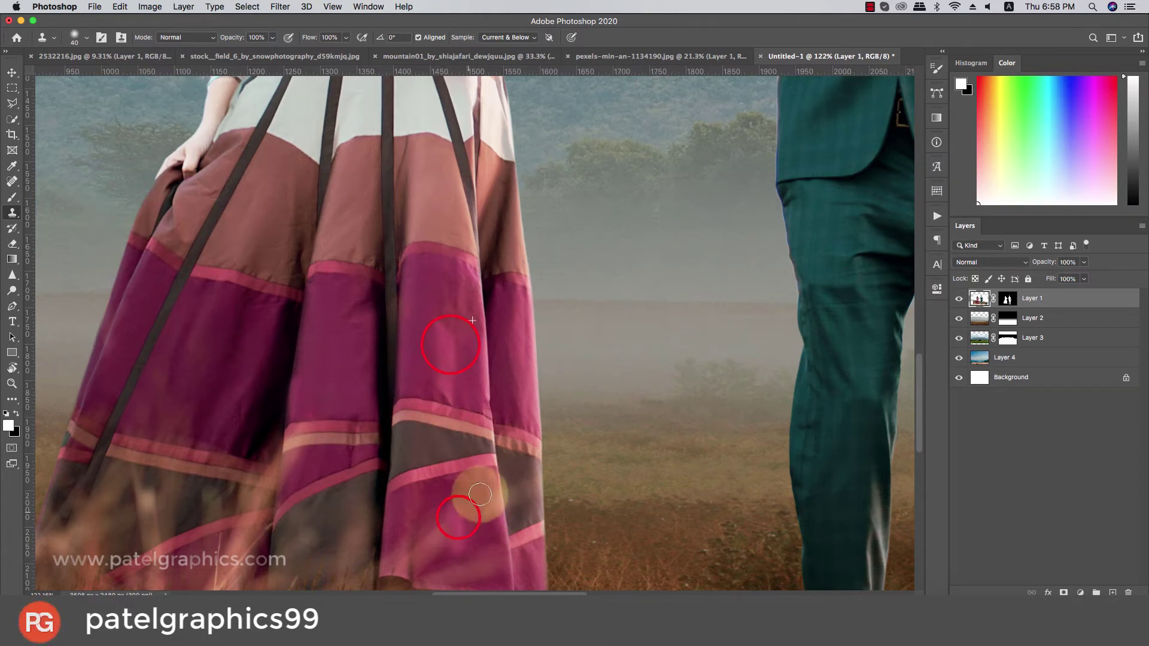
key(ctrl+z)
alt+click(473, 353)
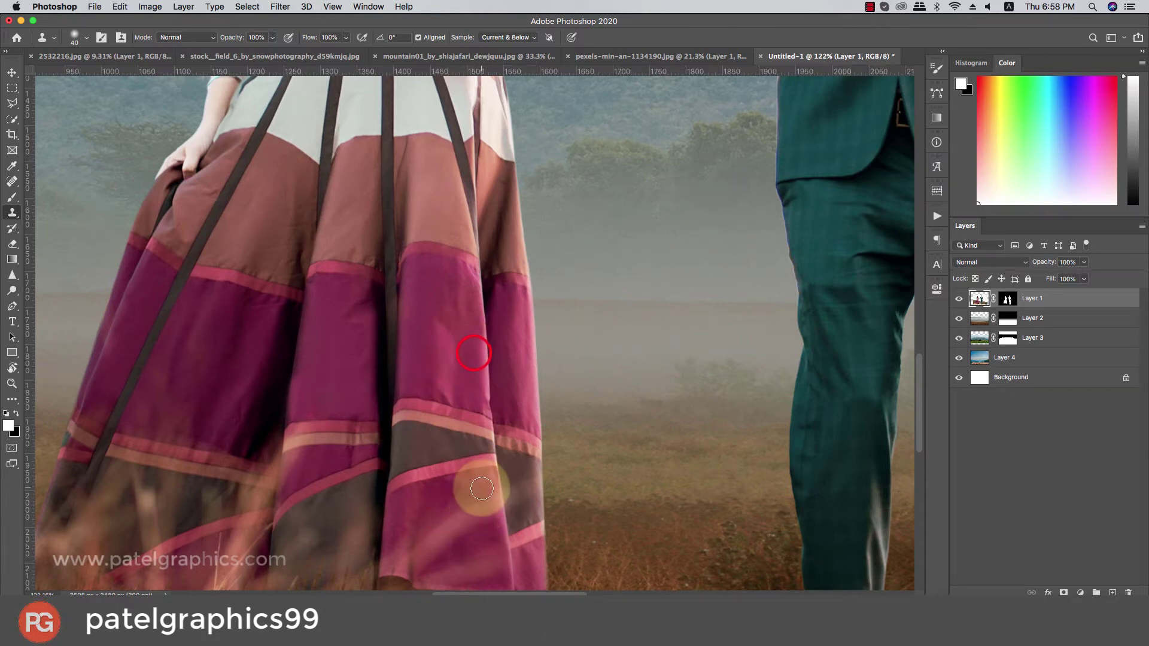
drag(479, 516, 455, 518)
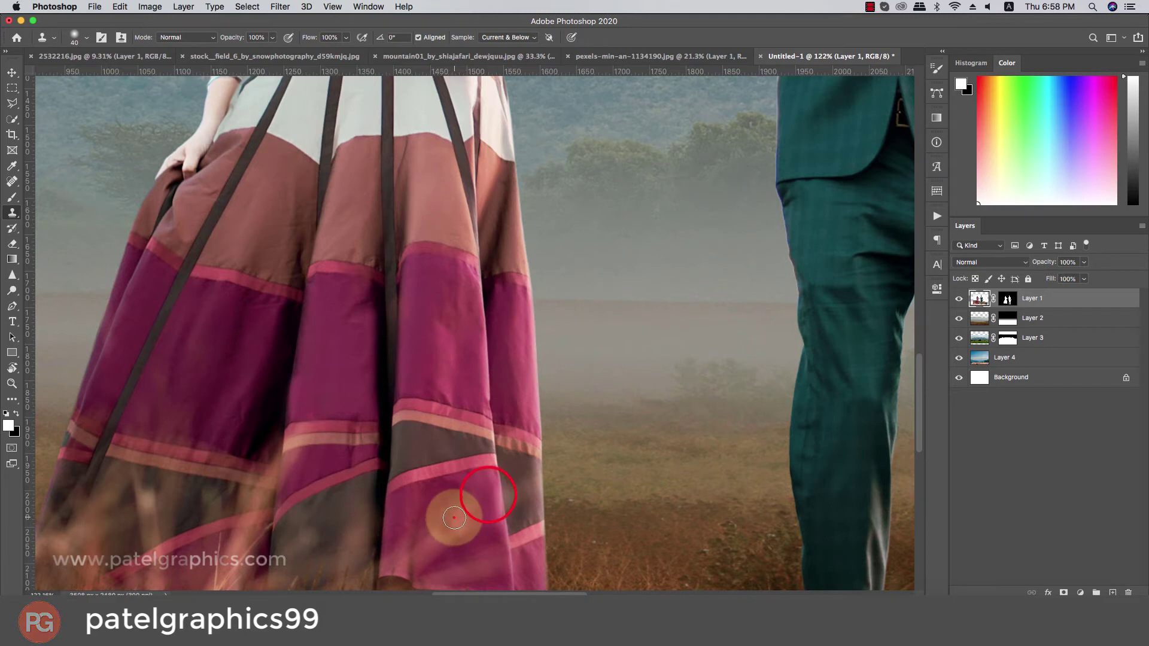
Repeatedly resample the upper skirt and stamp that fabric over the lower hem
scroll(446, 512, down, 2)
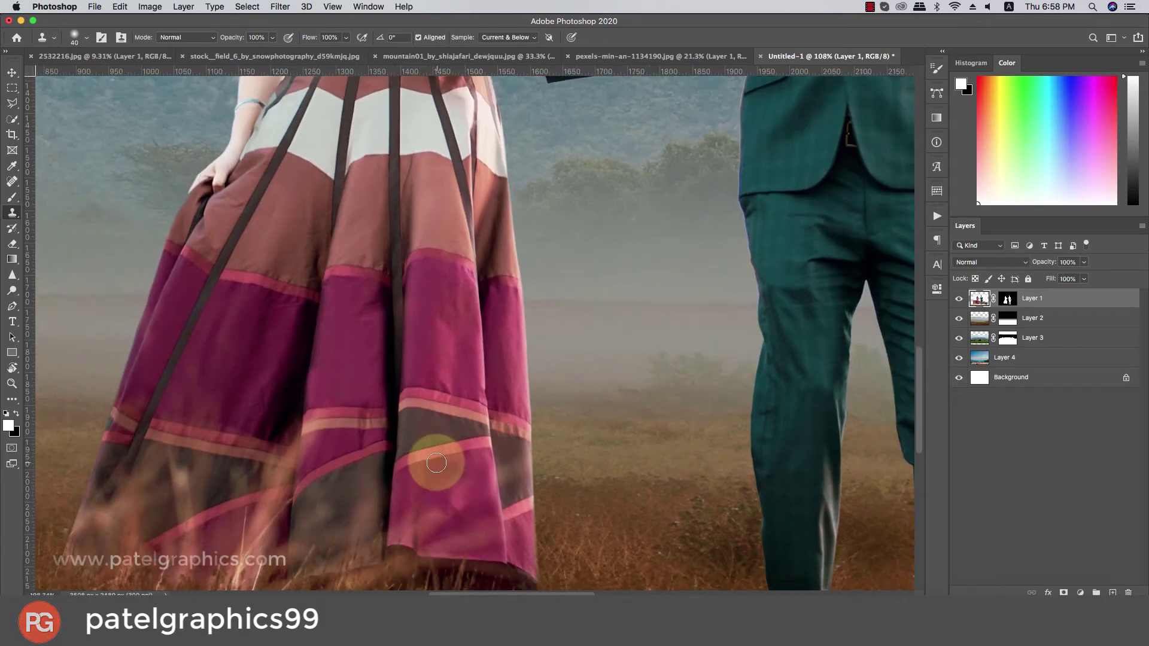
alt+click(447, 289)
click(455, 476)
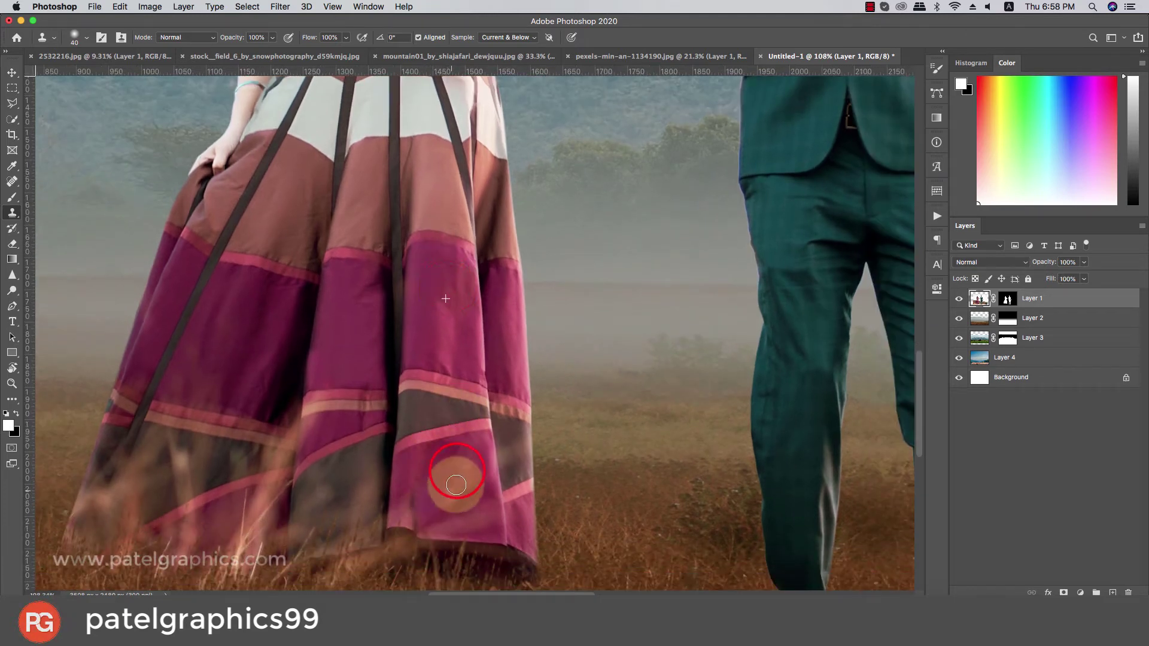
alt+click(422, 312)
mouse_move(405, 497)
mouse_down()
mouse_move(404, 513)
mouse_move(413, 489)
mouse_up()
alt+click(430, 356)
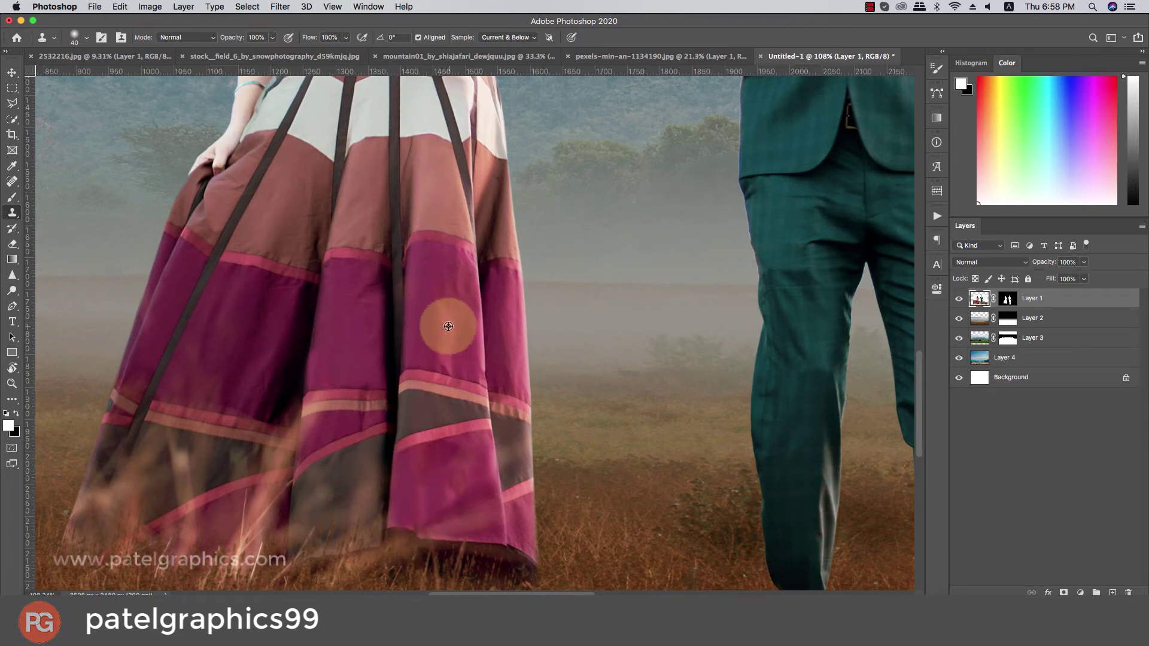
click(455, 472)
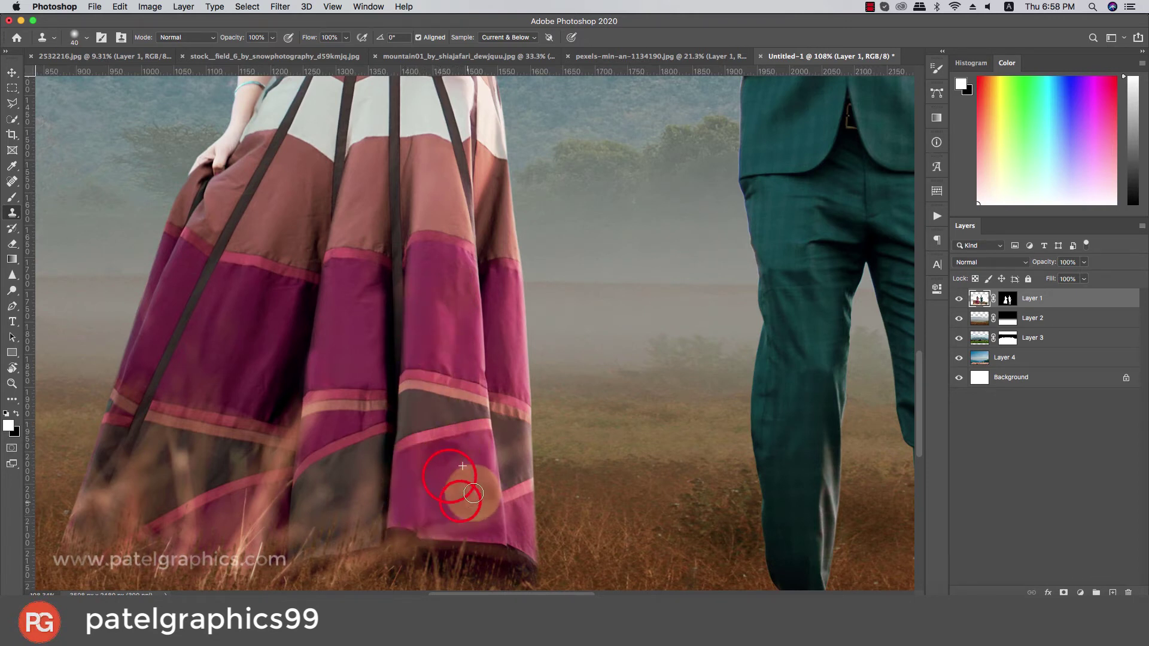
mouse_move(473, 493)
mouse_down()
mouse_move(461, 489)
mouse_move(441, 513)
mouse_up()
alt+click(440, 323)
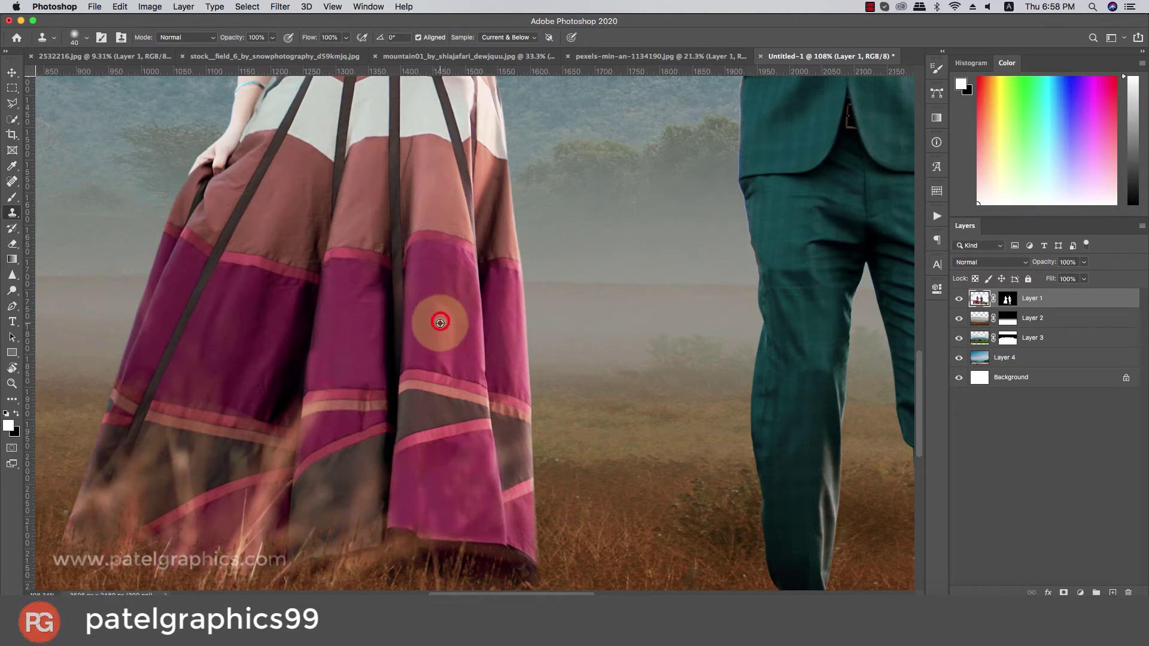
click(446, 494)
alt+click(432, 288)
drag(444, 461, 455, 505)
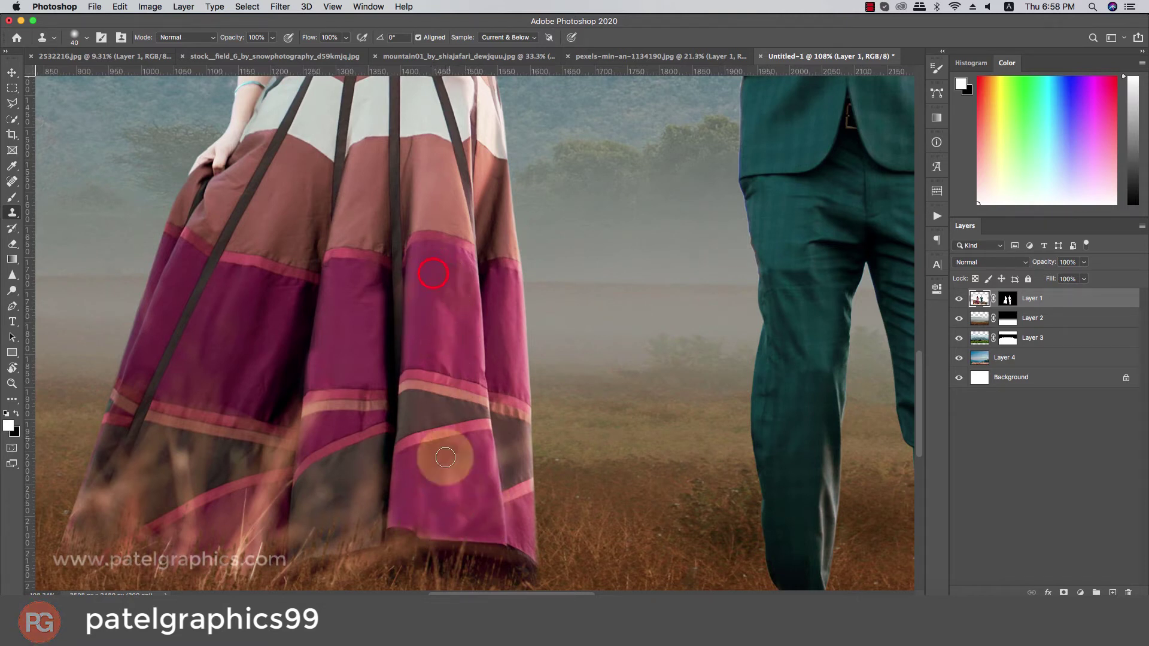
Switch to the Move tool and zoom back out to view the whole composite
alt+scroll(410, 437, down, 3)
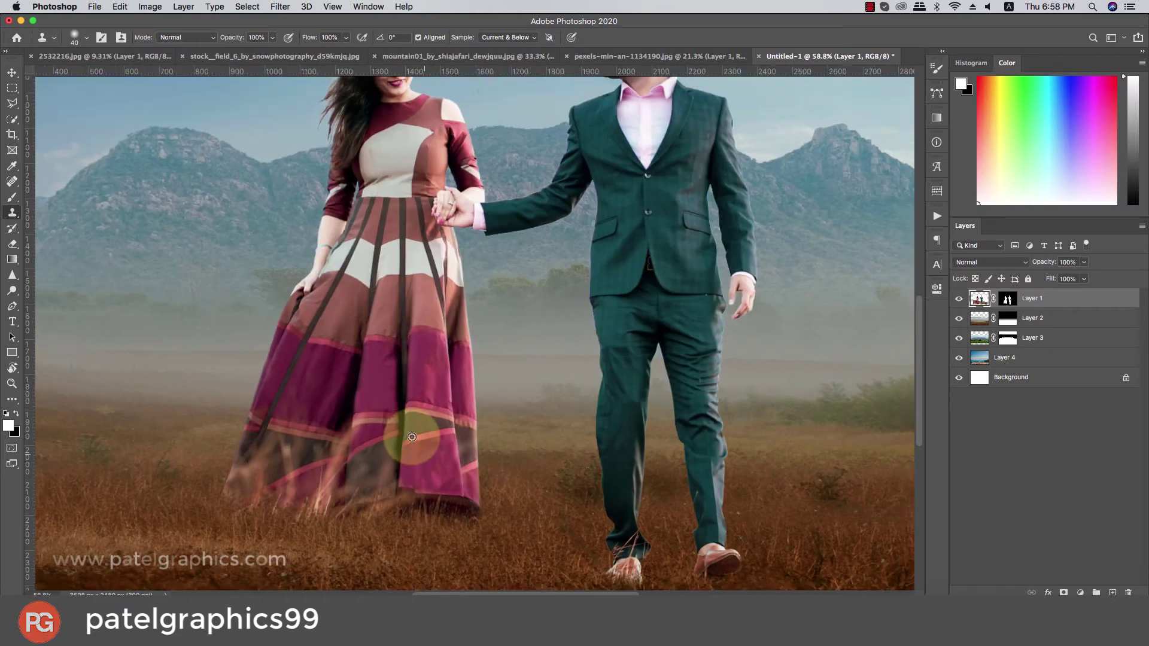
alt+scroll(371, 437, down, 3)
alt+scroll(347, 437, down, 1)
alt+scroll(348, 437, up, 1)
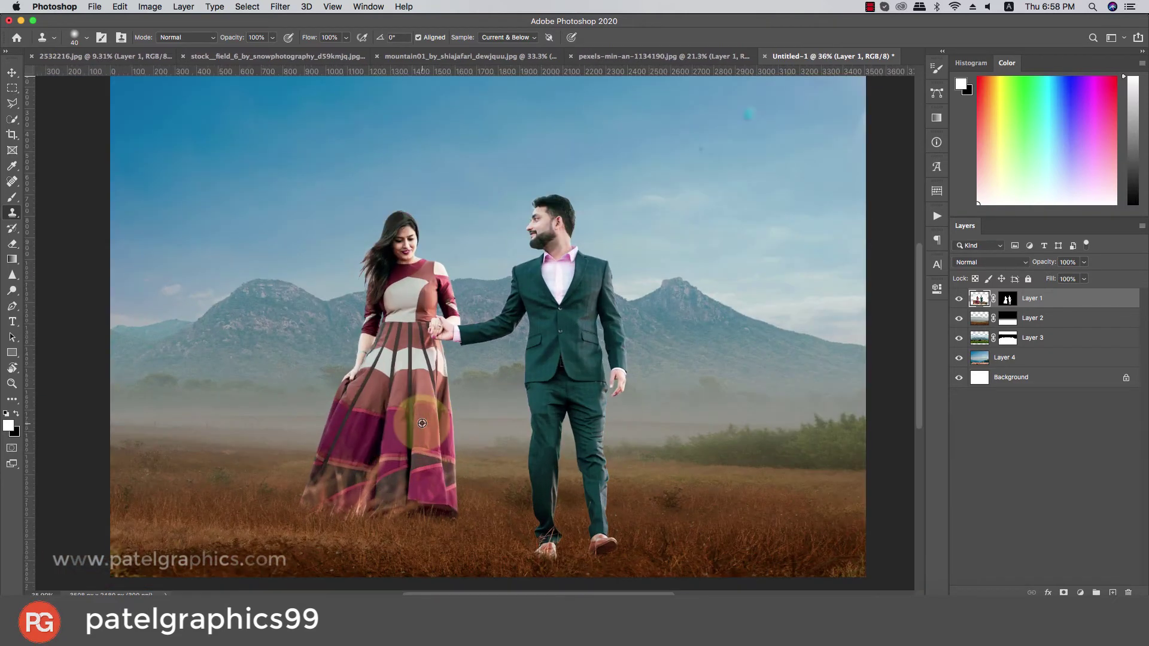
alt+scroll(383, 431, up, 1)
alt+scroll(422, 423, up, 1)
alt+scroll(421, 423, down, 1)
key(v)
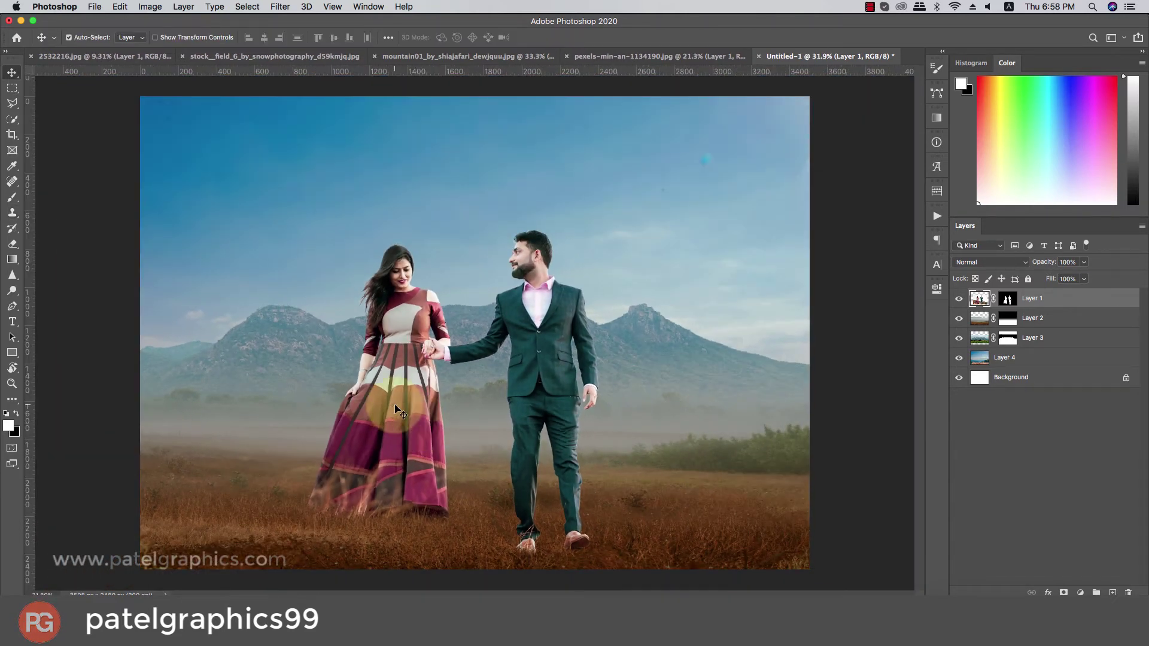
alt+scroll(507, 363, down, 2)
alt+scroll(467, 370, down, 3)
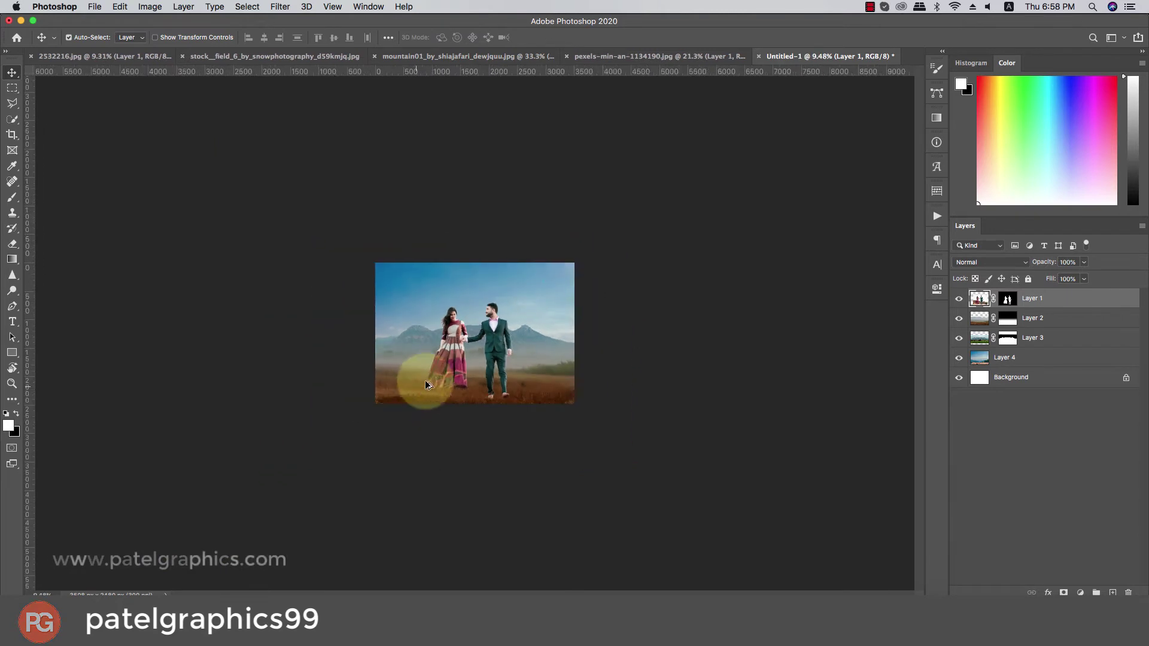
alt+scroll(443, 368, up, 3)
alt+scroll(458, 365, up, 2)
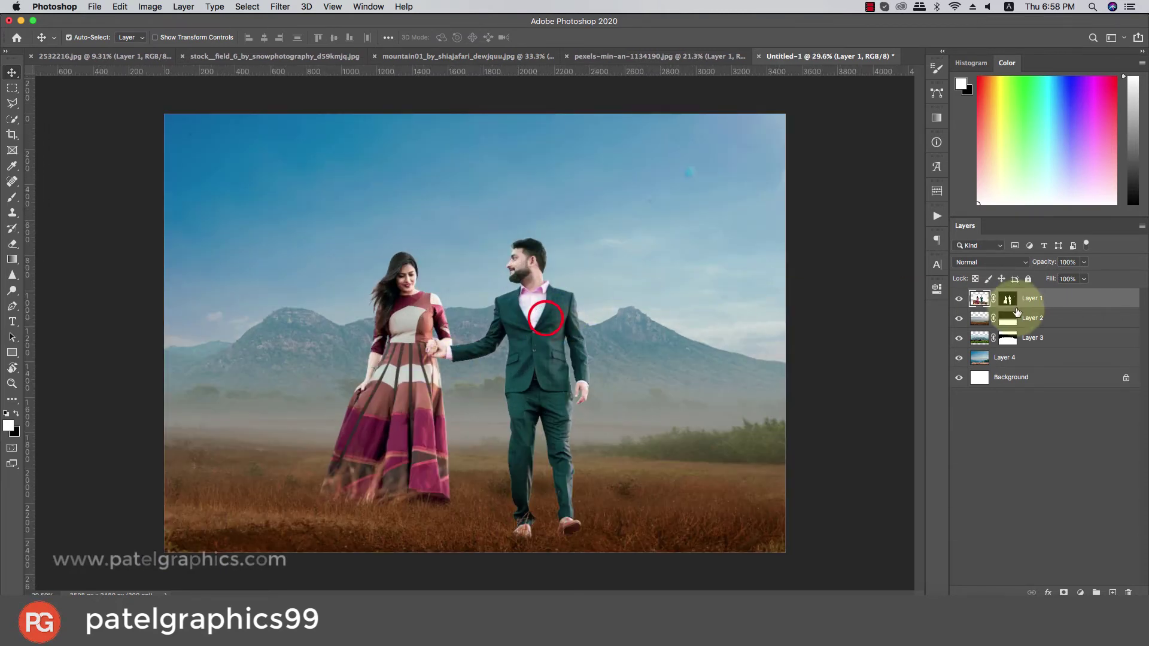
click(274, 7)
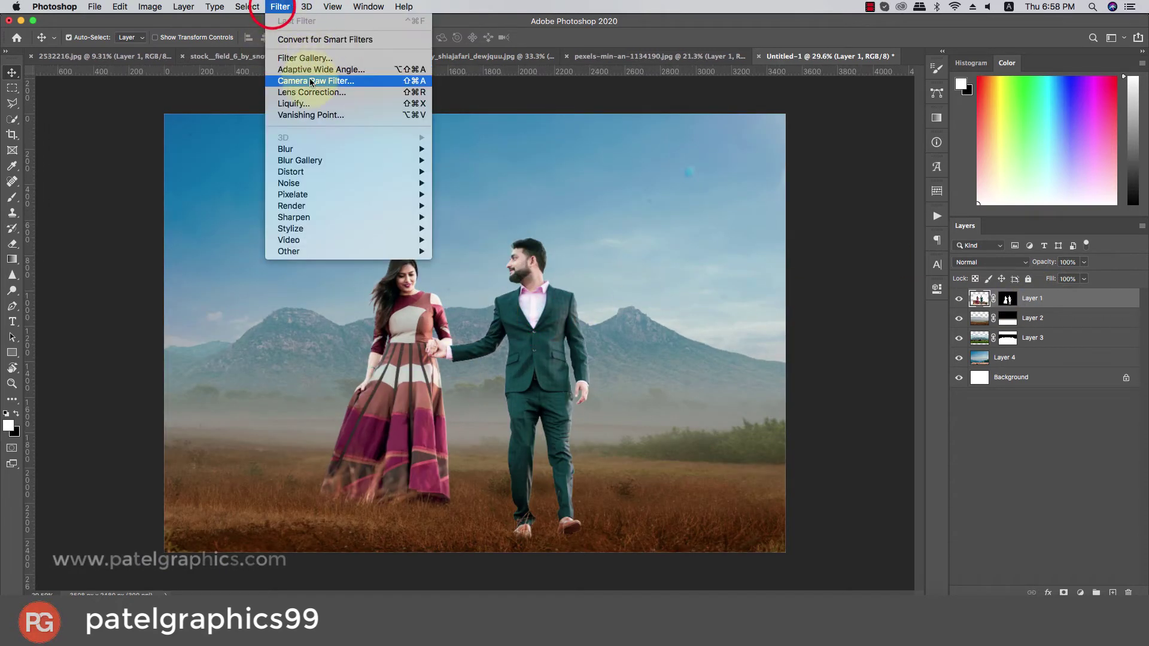
In the Camera Raw Filter, apply Auto tone, raise Exposure, and set Clarity to +10
click(296, 86)
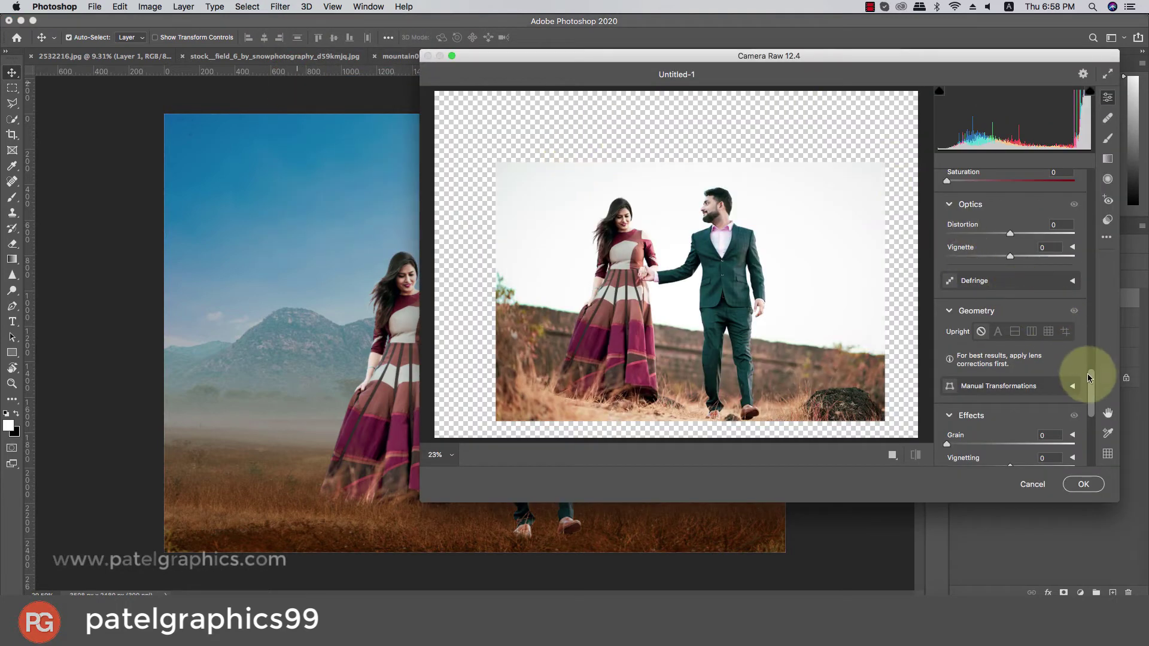
drag(1089, 376, 1089, 180)
click(1039, 181)
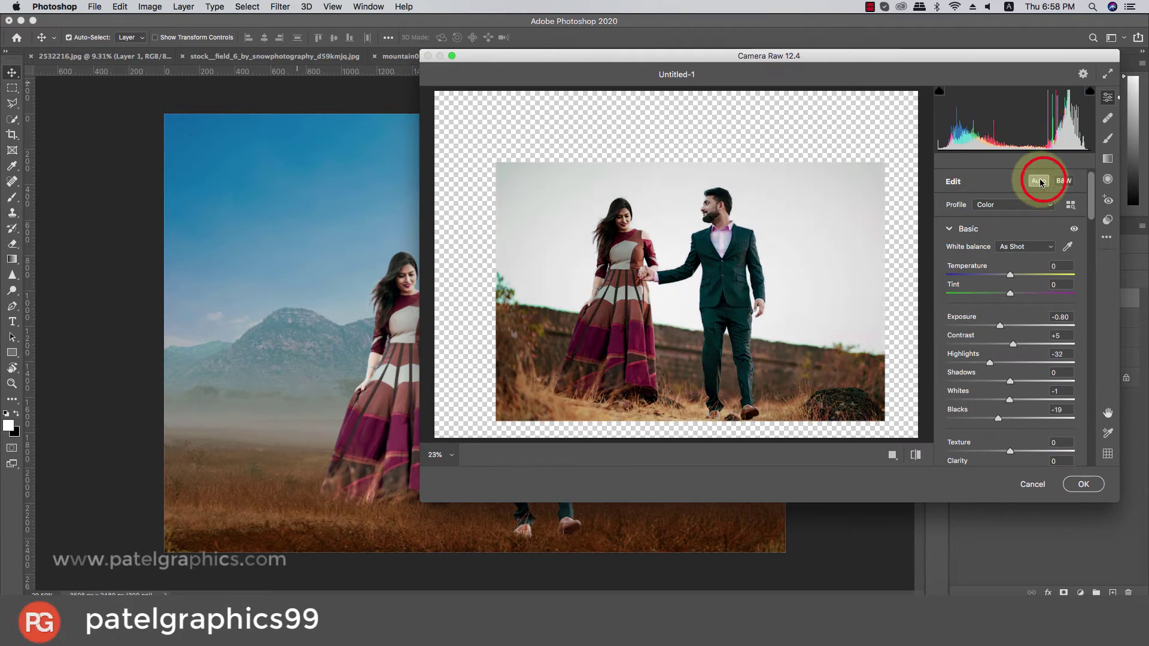
click(1010, 326)
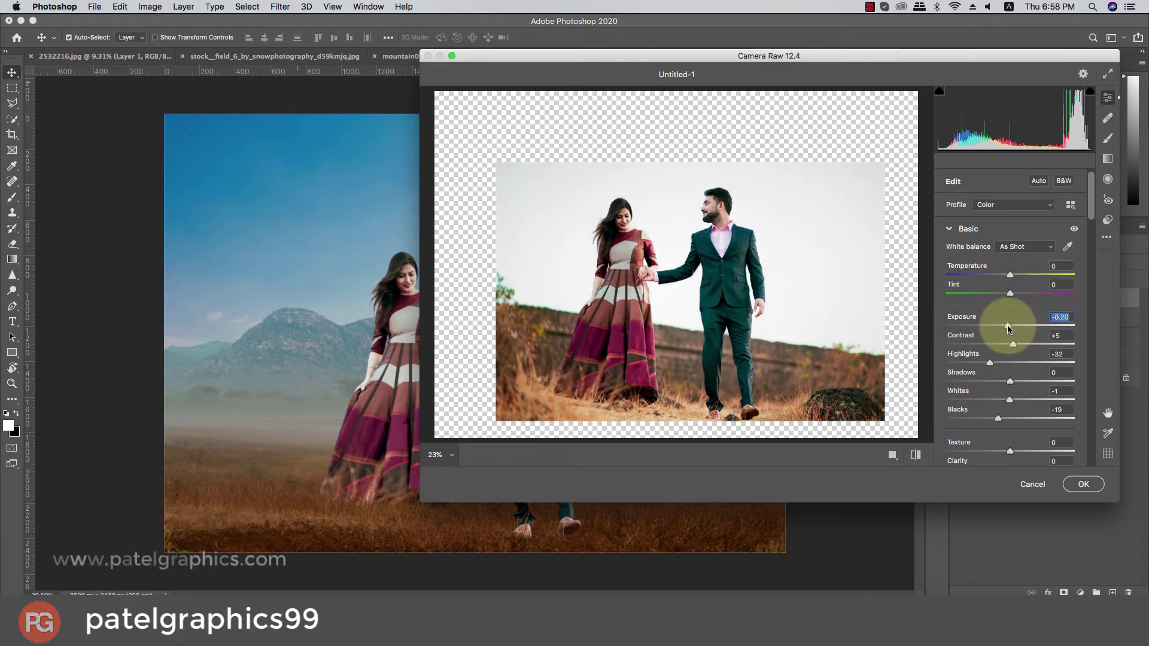
drag(1089, 219, 1095, 262)
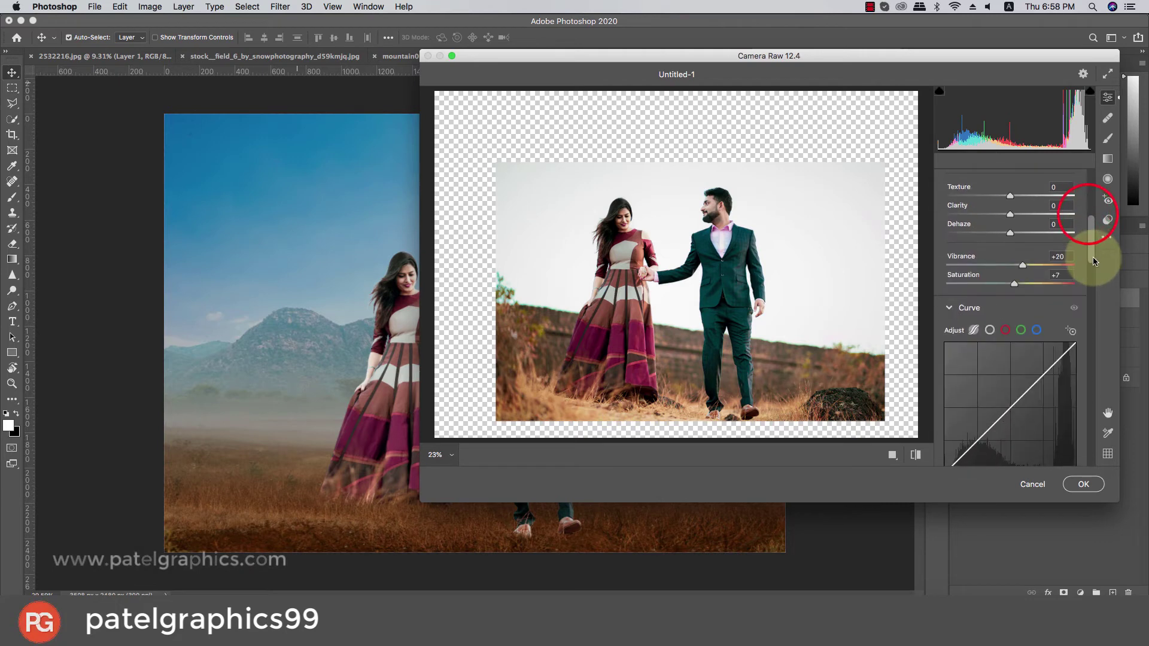
click(1016, 214)
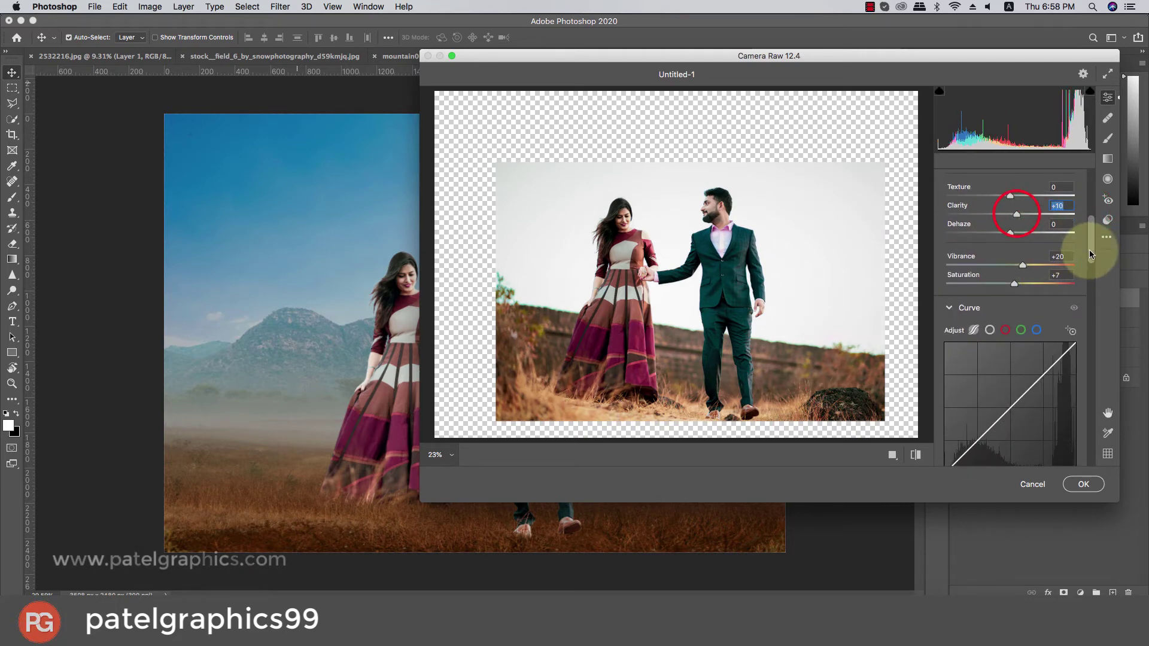
Set Oranges luminance +13 and Blue Primary saturation +26, then apply the Camera Raw grade
drag(1089, 255, 1082, 323)
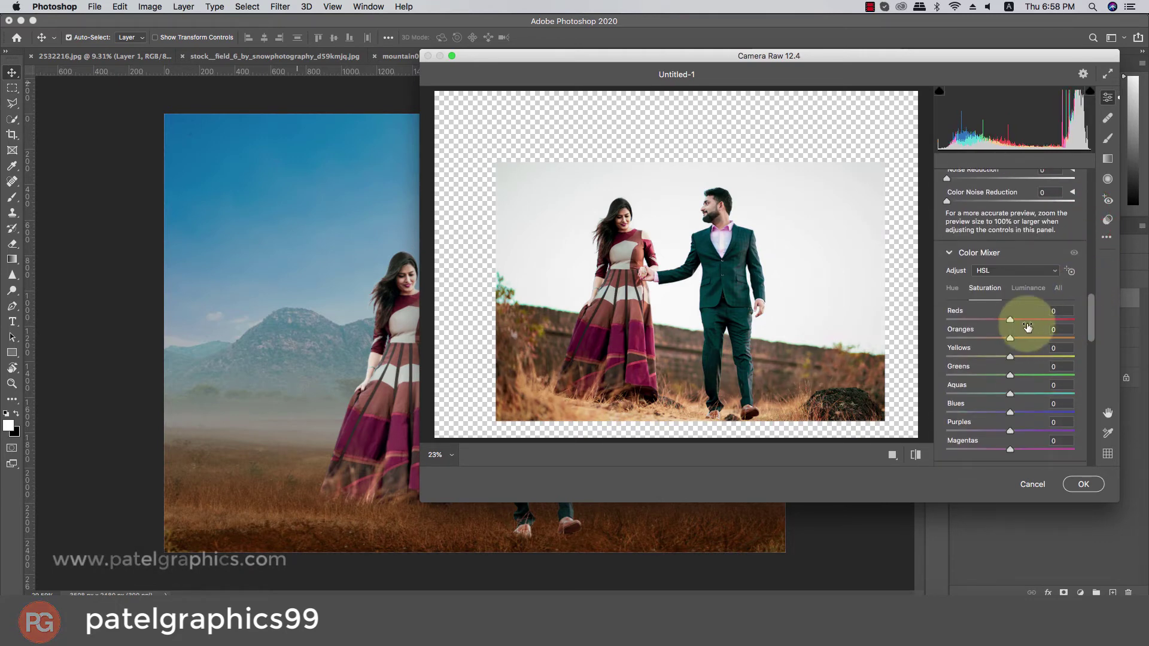
click(1025, 287)
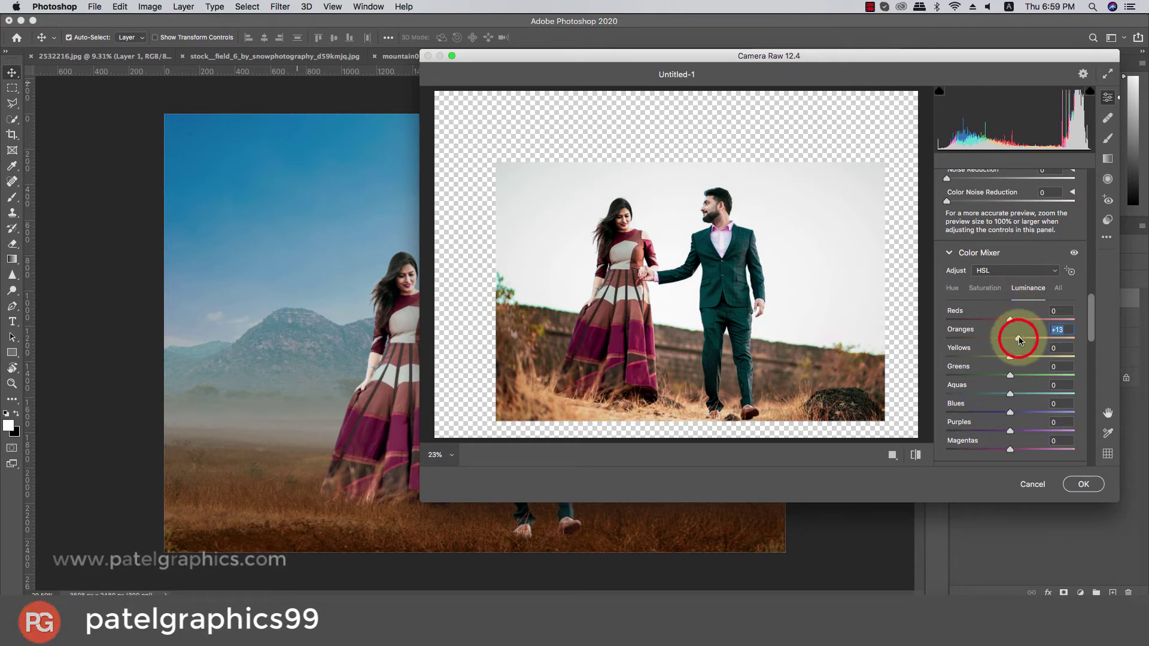
drag(1089, 308, 1089, 419)
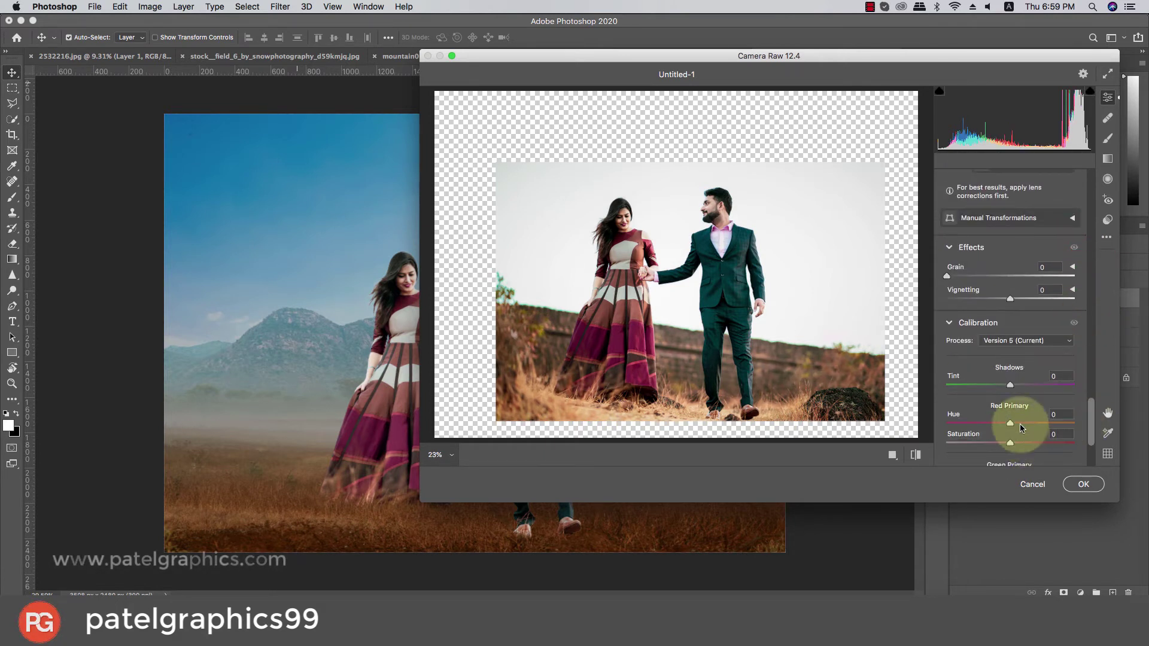
scroll(1021, 427, down, 3)
scroll(1021, 425, down, 3)
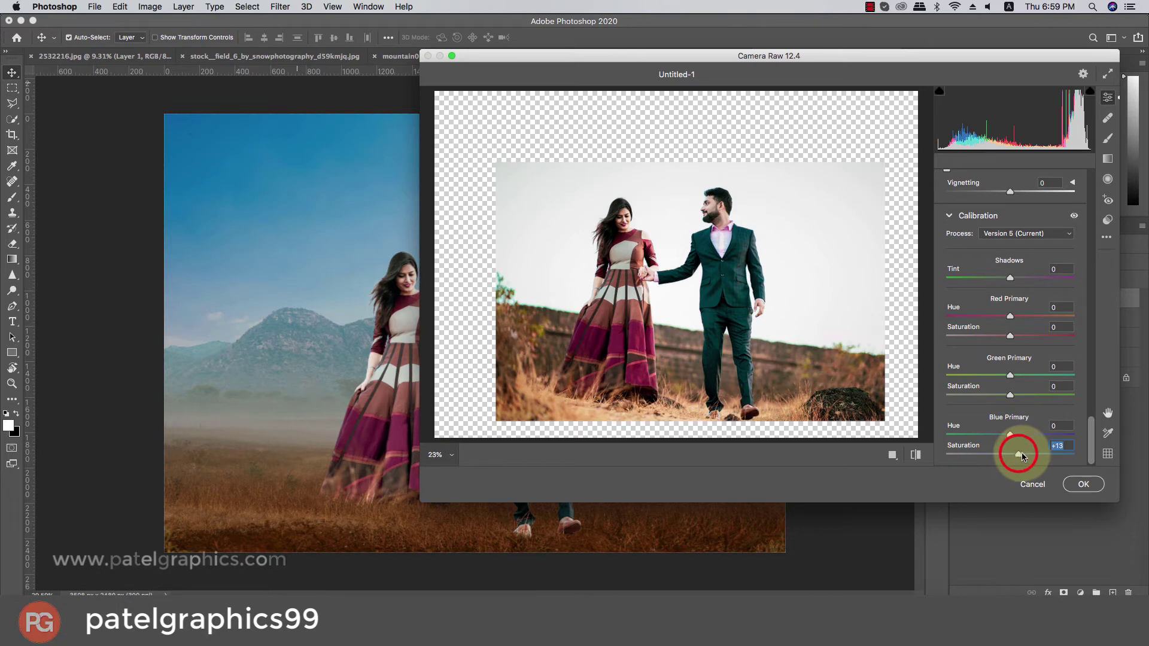
scroll(1000, 307, up, 2)
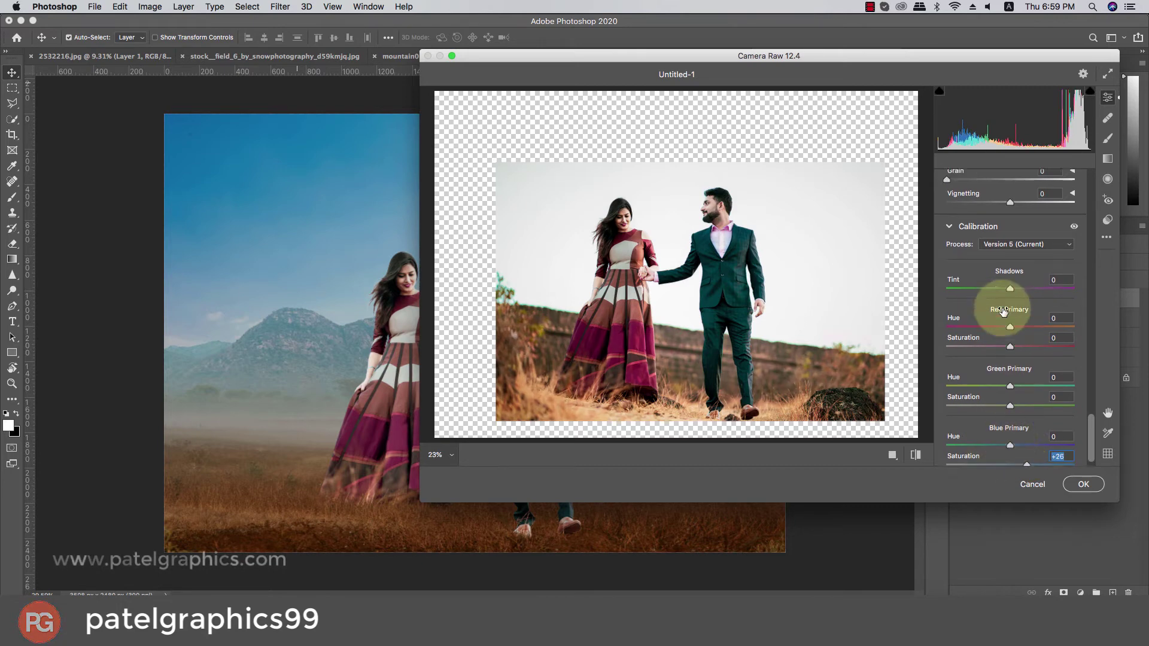
scroll(1069, 322, up, 2)
click(1084, 484)
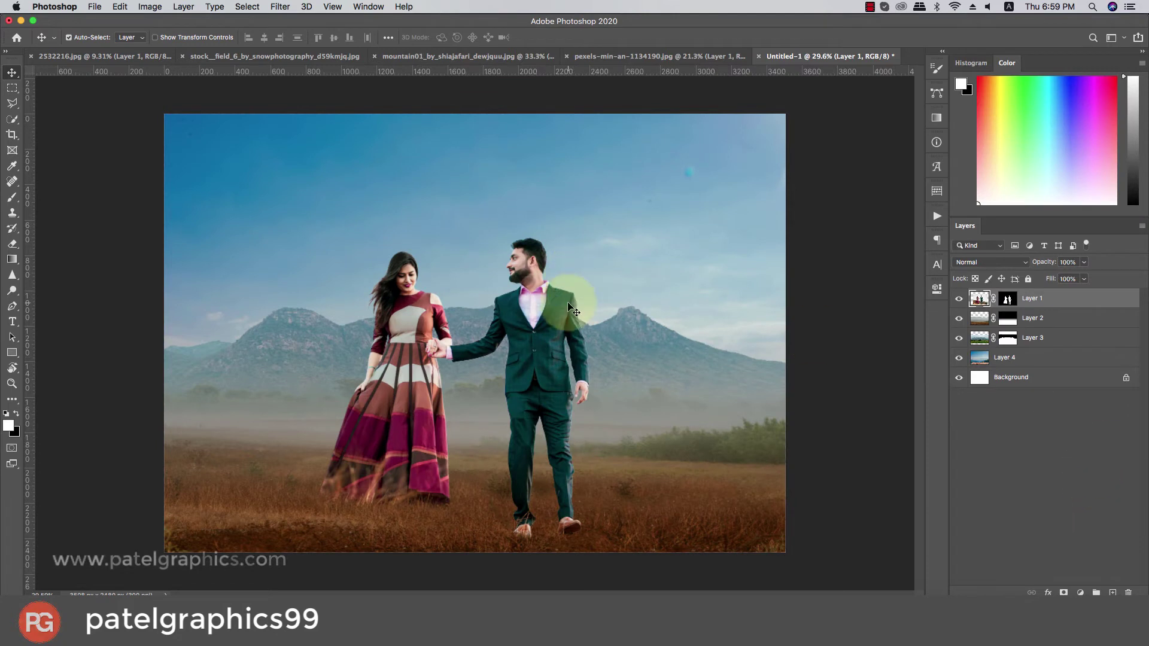
Add a new empty layer above Layer 2
scroll(468, 274, down, 1)
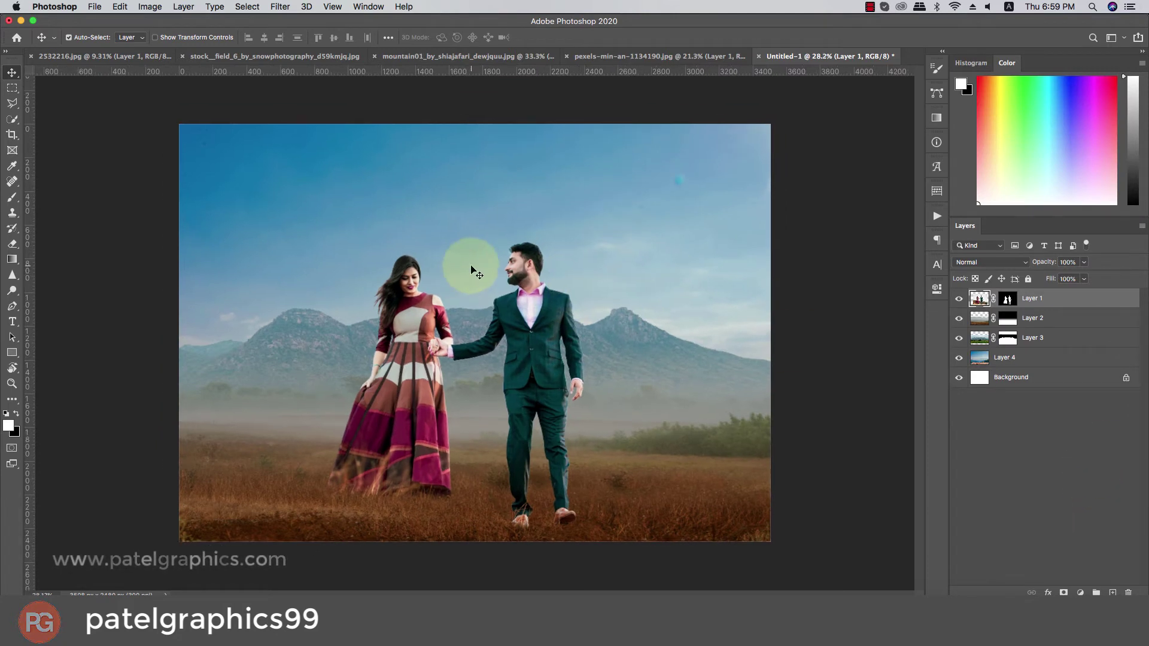
scroll(532, 407, down, 3)
scroll(468, 412, up, 2)
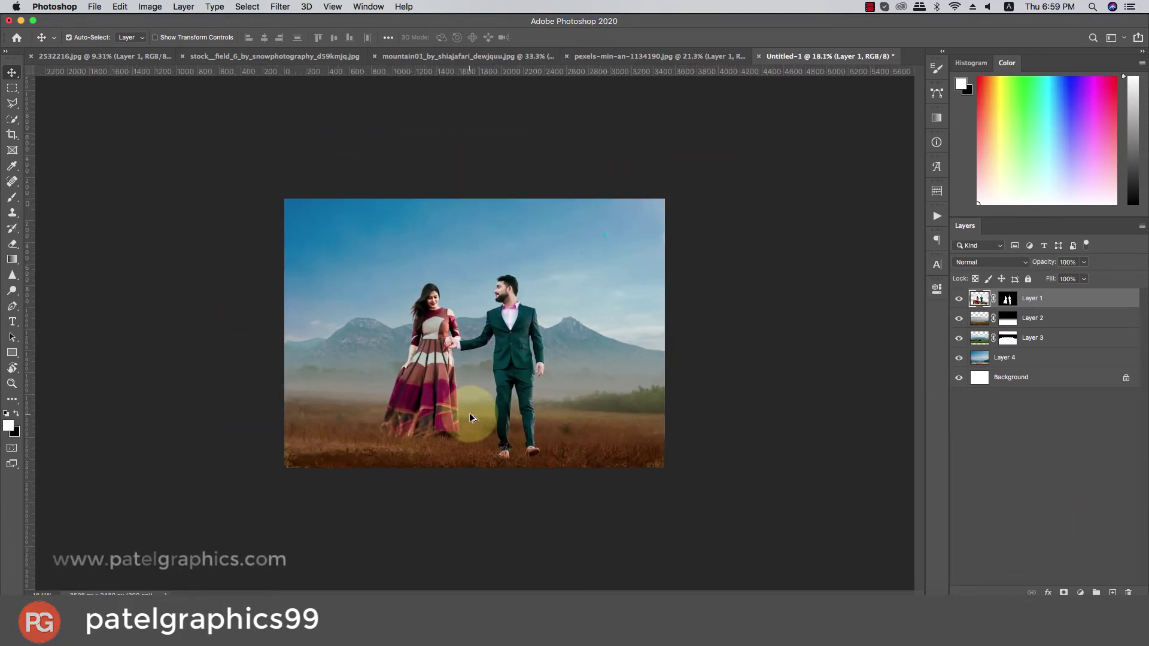
scroll(479, 394, up, 3)
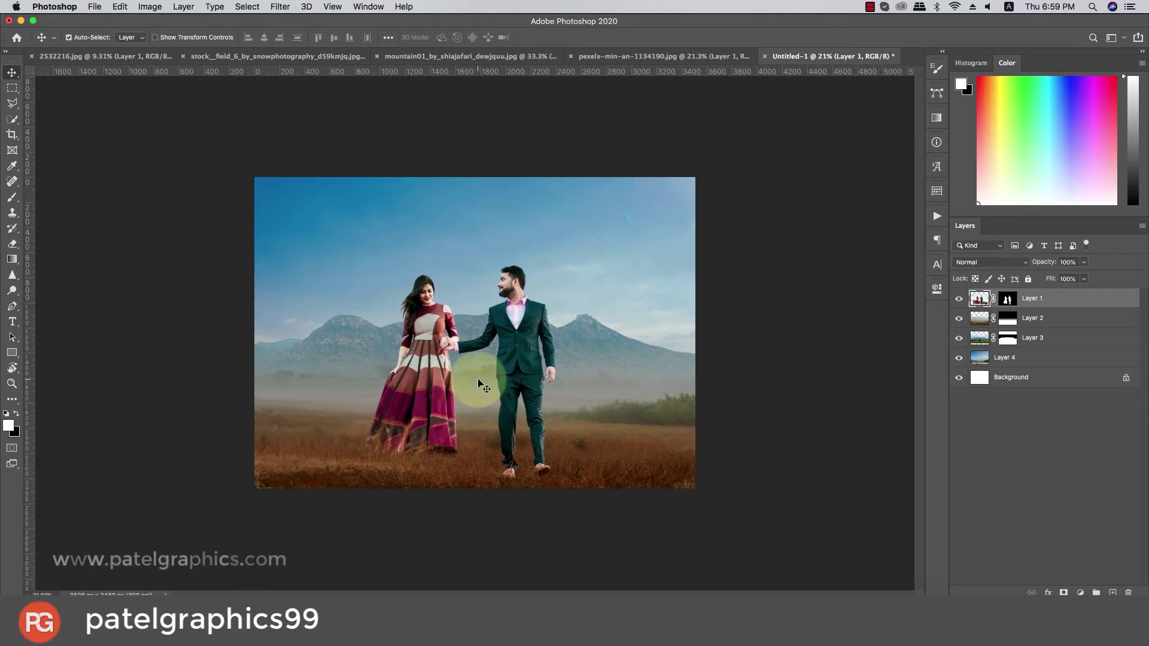
scroll(413, 438, up, 1)
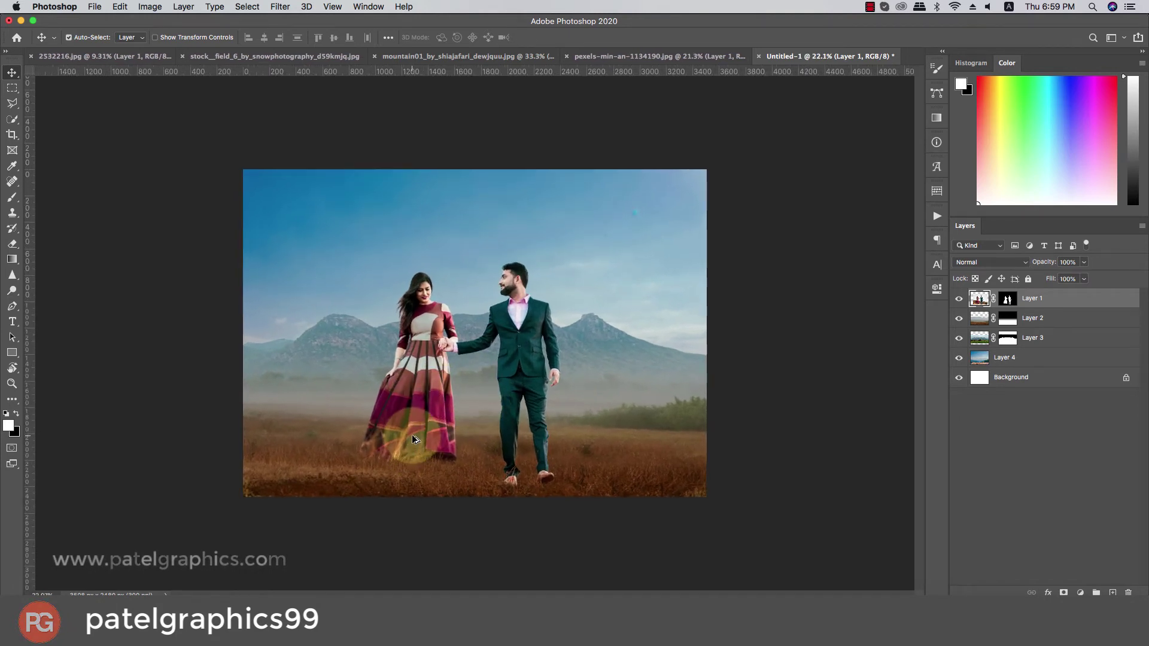
scroll(429, 390, down, 4)
scroll(429, 391, up, 2)
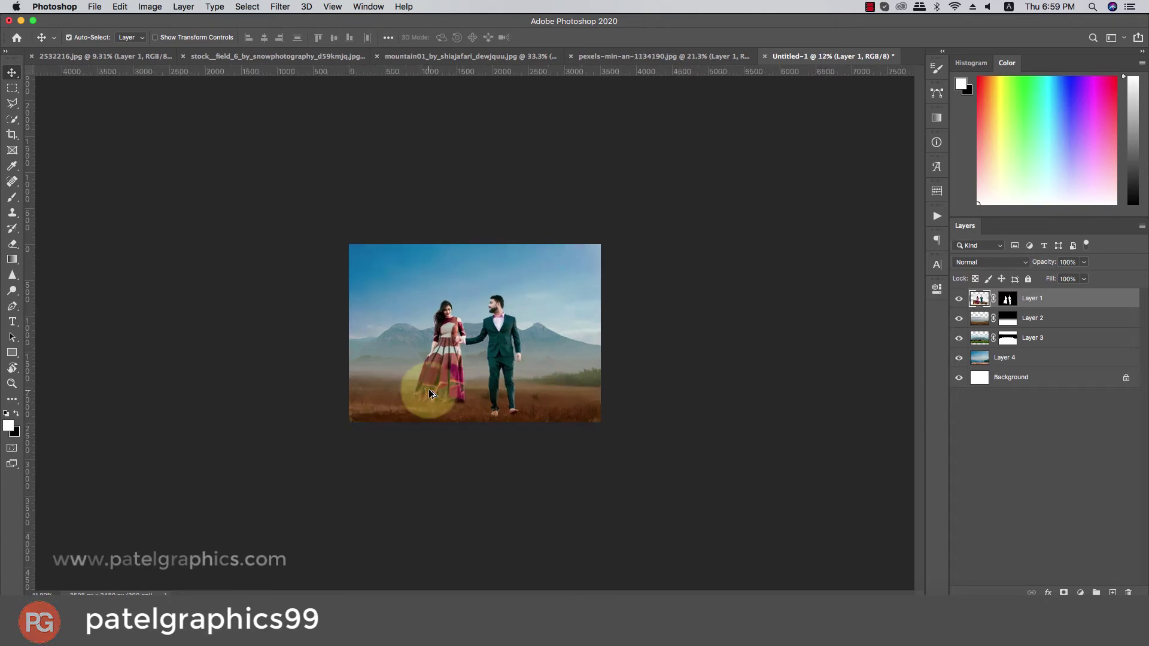
scroll(429, 391, up, 2)
scroll(429, 395, up, 5)
scroll(535, 179, up, 5)
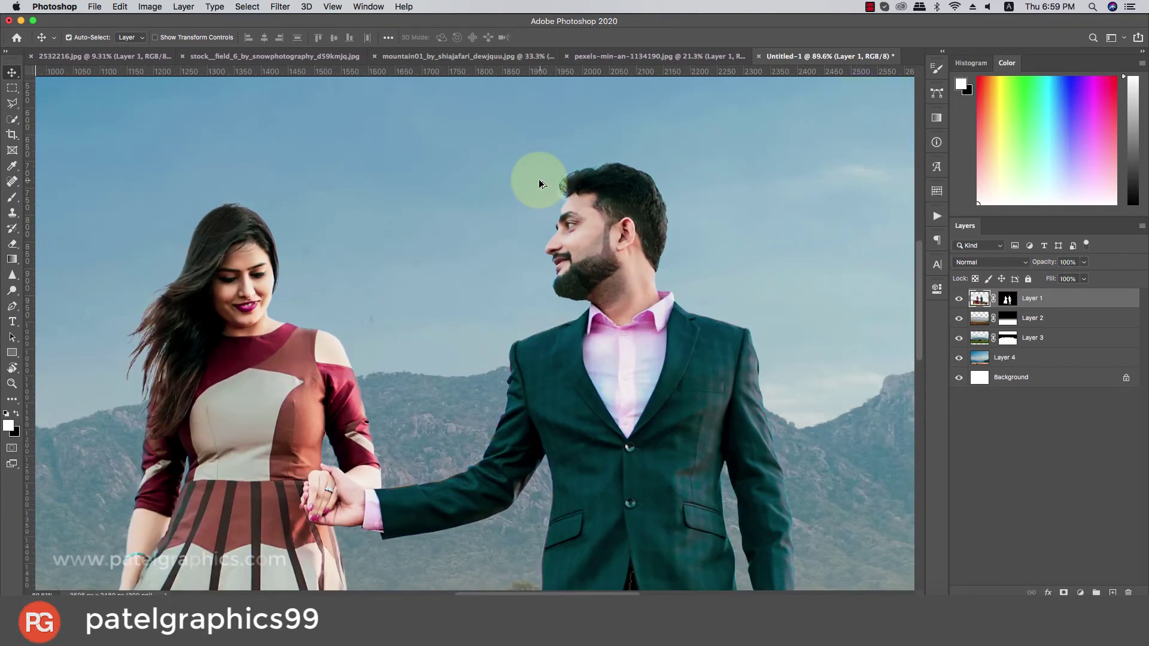
scroll(534, 179, down, 3)
scroll(533, 180, down, 2)
click(1089, 318)
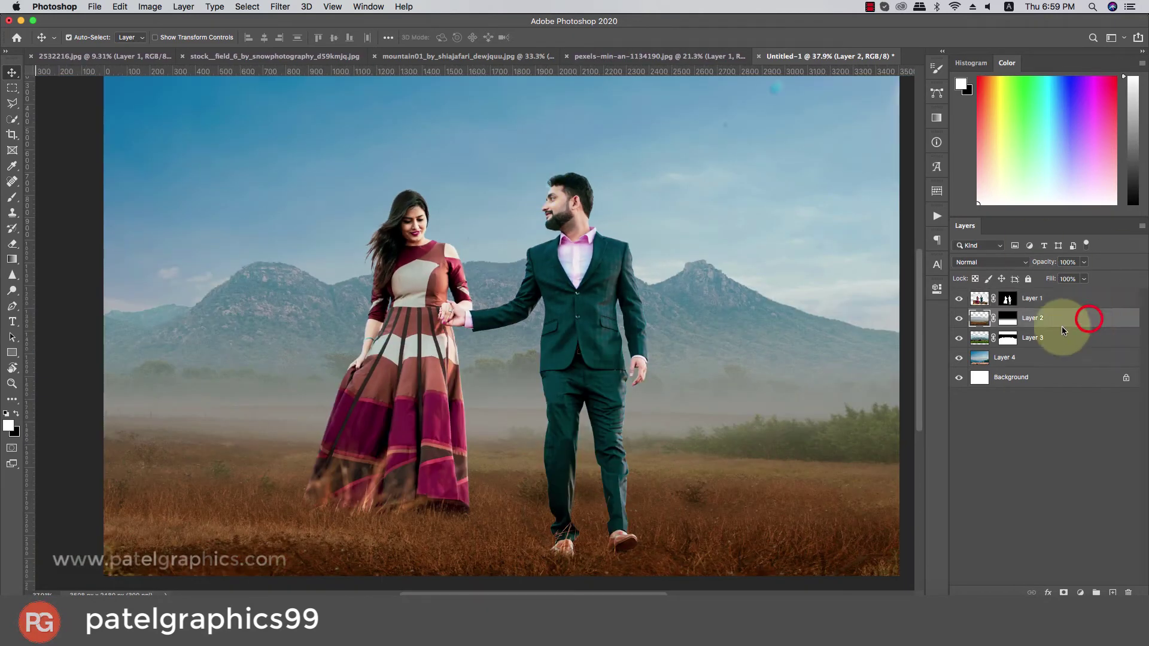
click(1113, 591)
Paint a white fog band across the lower field with a large soft brush, at 28% opacity
scroll(526, 287, down, 5)
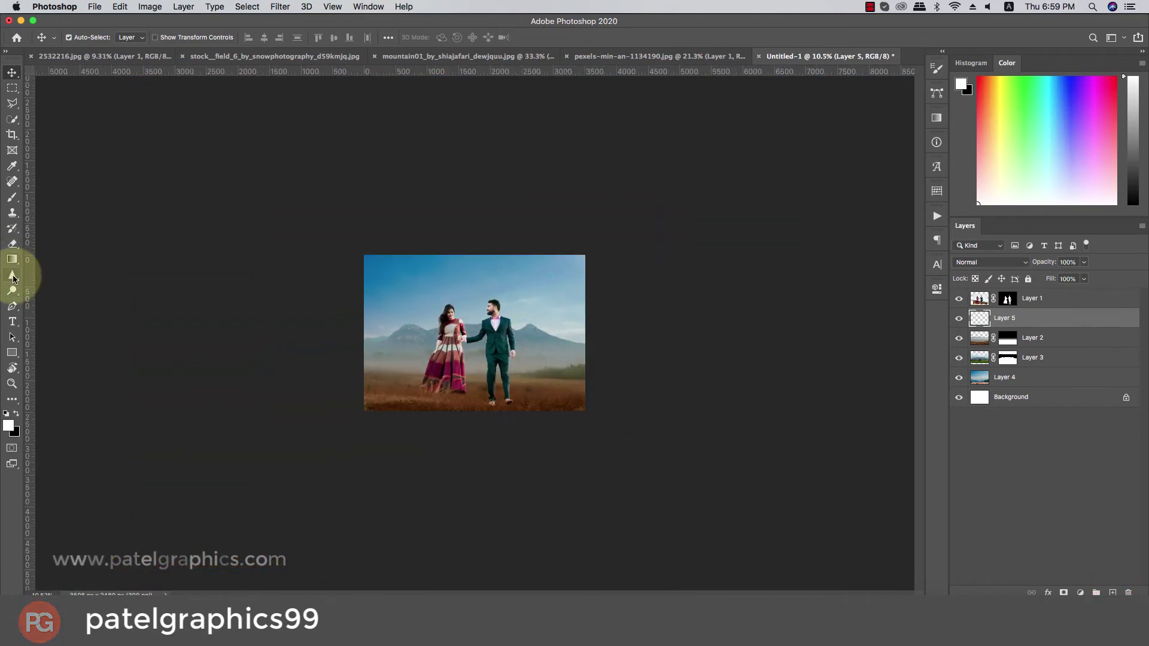
click(12, 198)
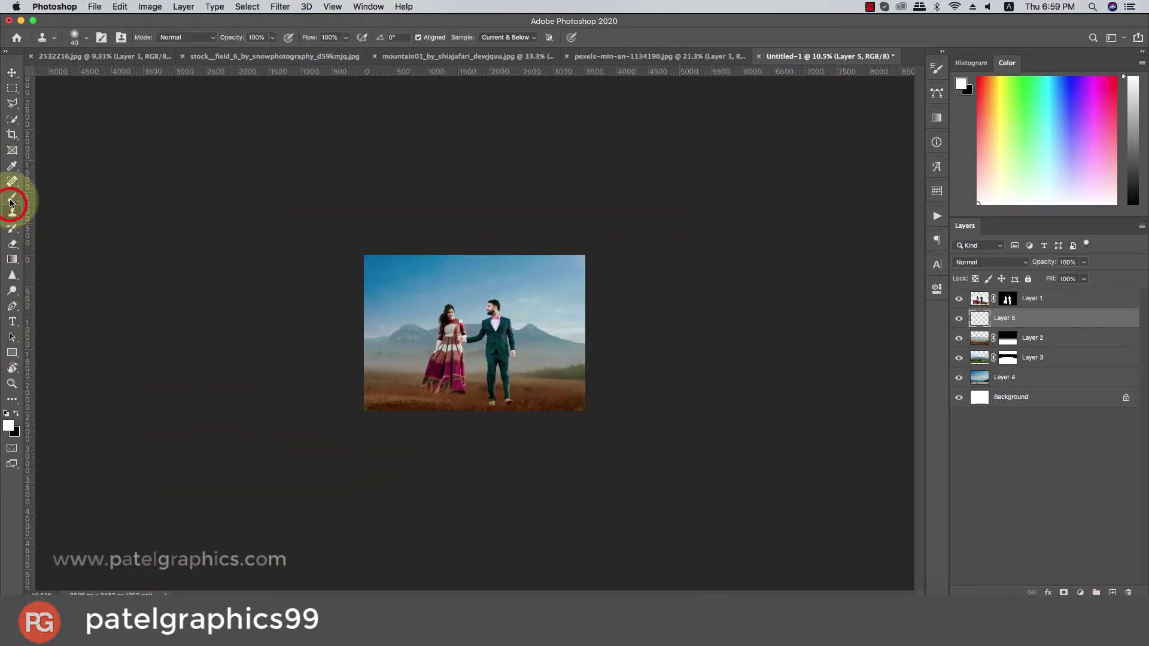
scroll(430, 352, up, 1)
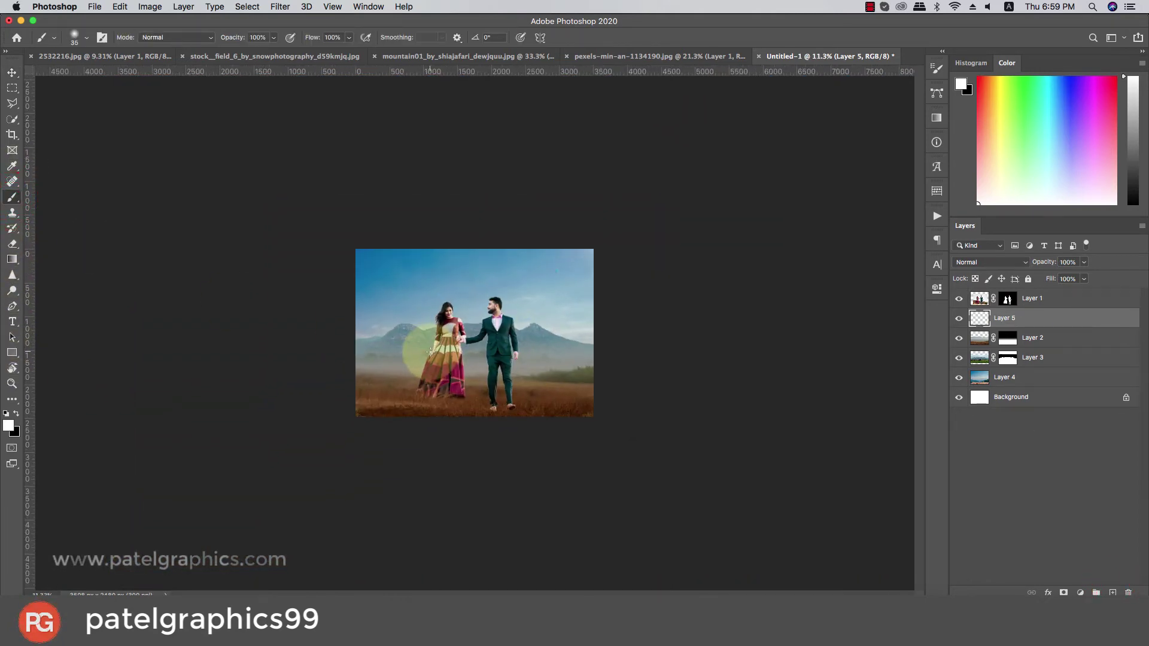
key(bracketright)
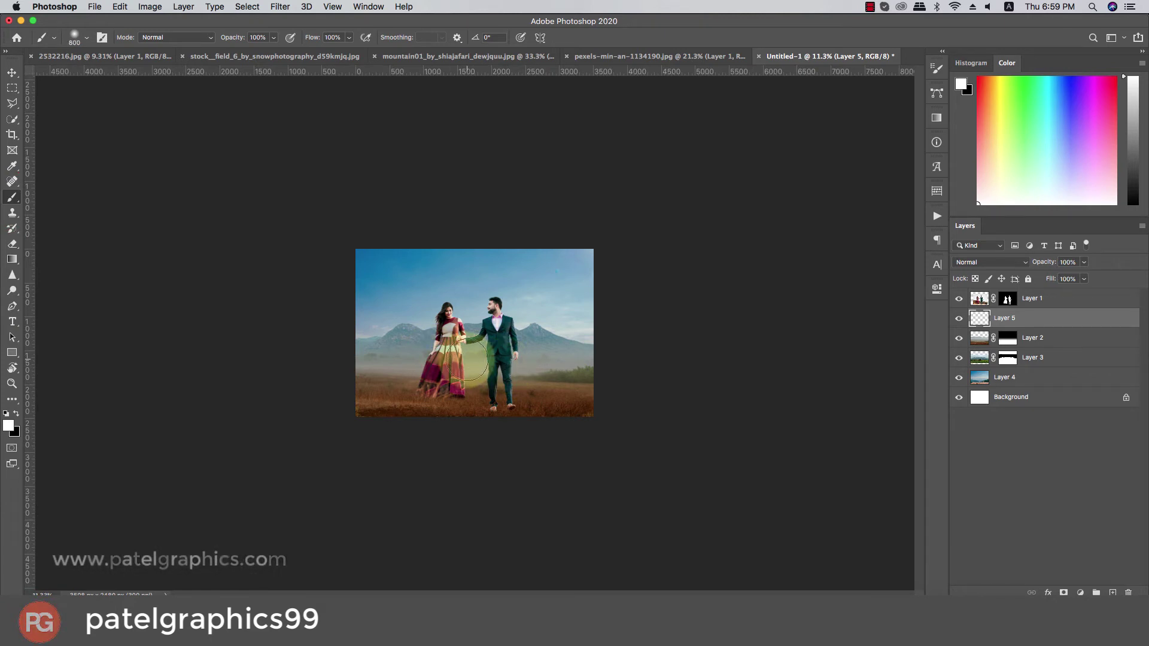
drag(466, 360, 598, 358)
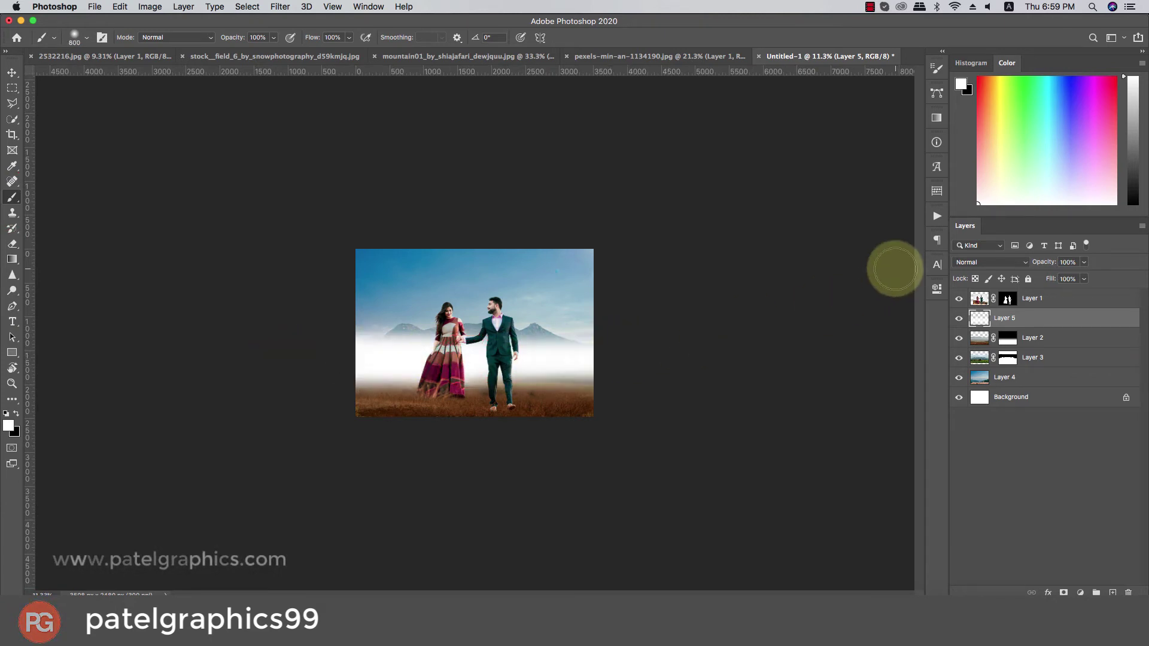
click(1084, 262)
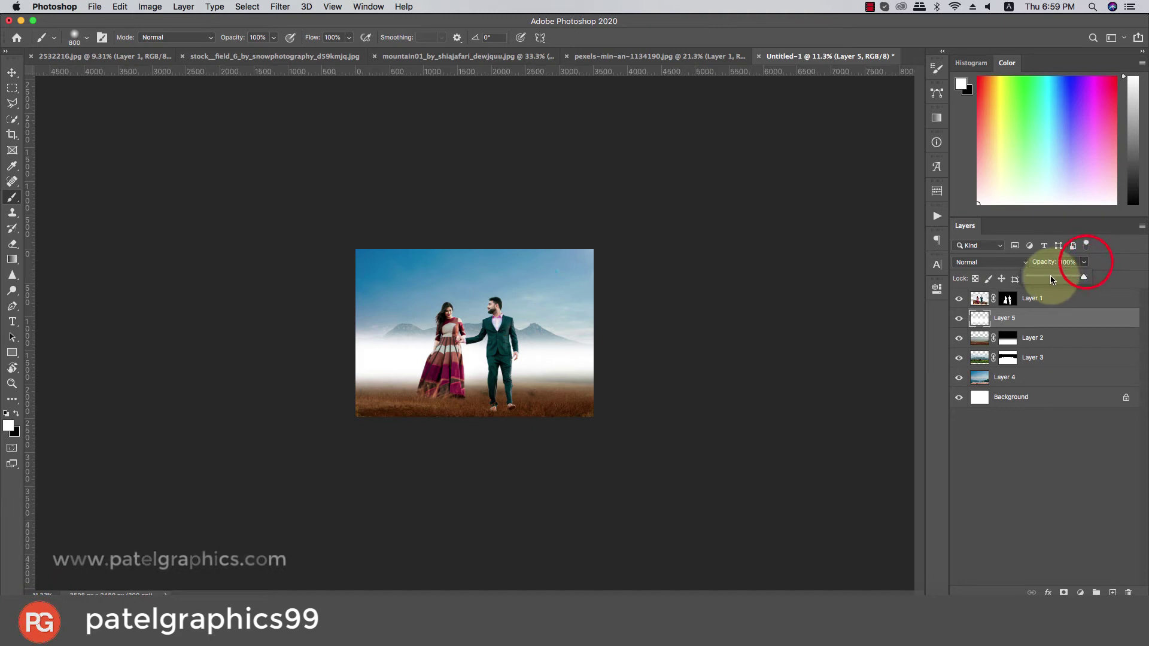
mouse_move(1051, 280)
mouse_down()
mouse_move(1010, 283)
mouse_move(1049, 283)
mouse_up()
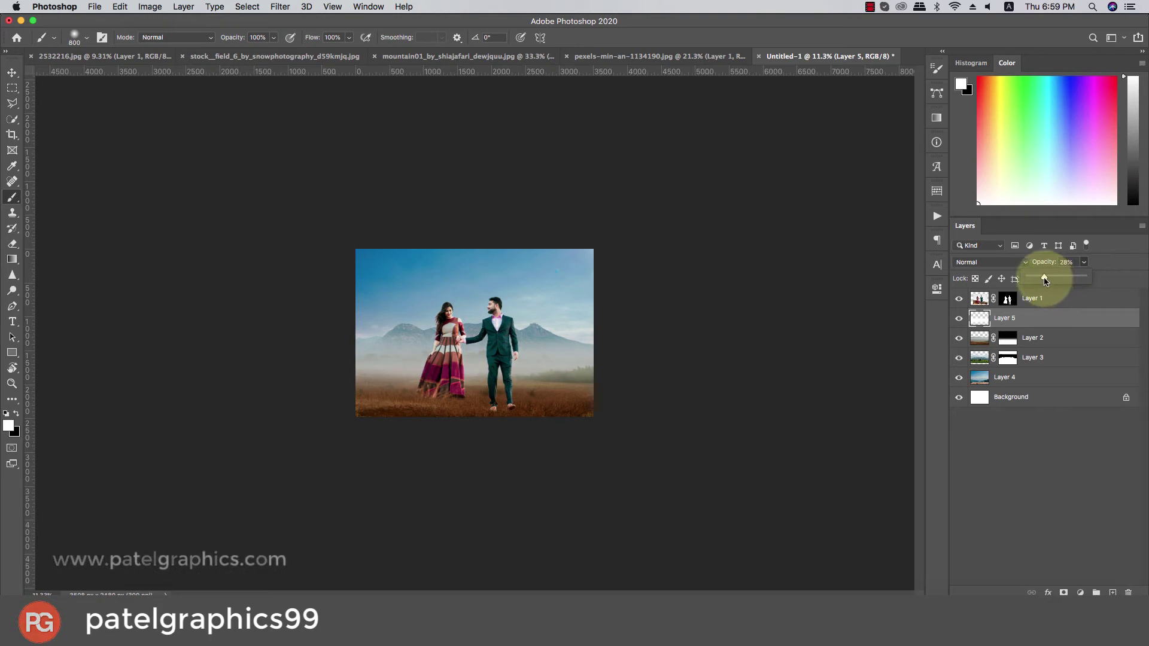
Toggle the fog layer to compare, then select the couple's layer
scroll(526, 371, up, 5)
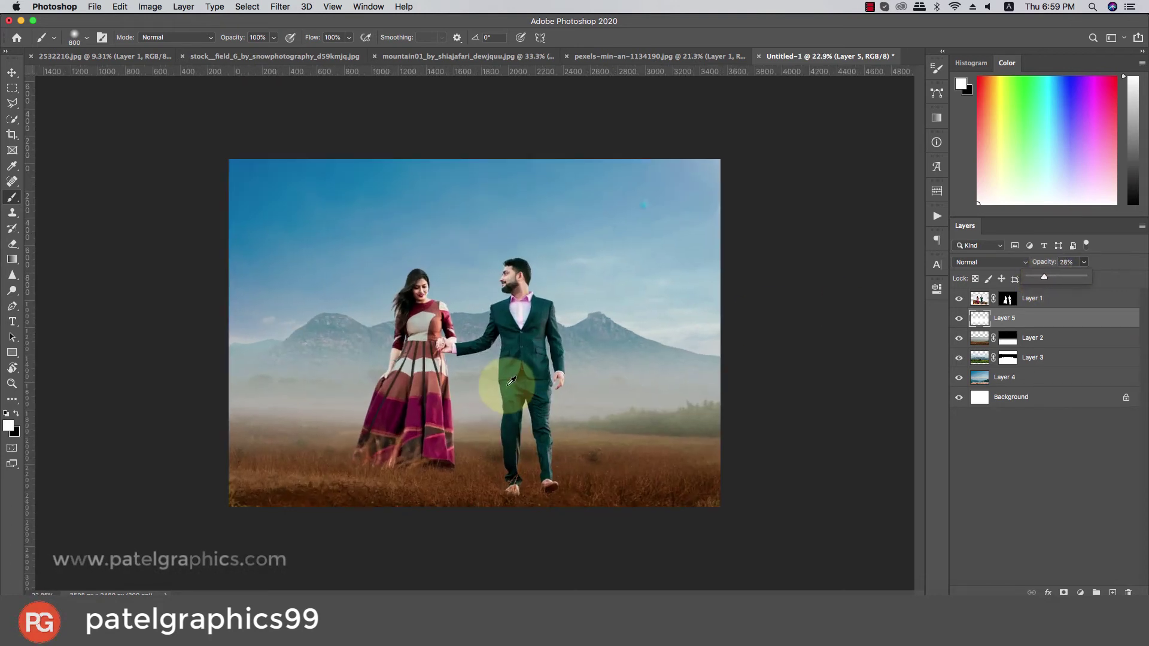
key(v)
click(958, 319)
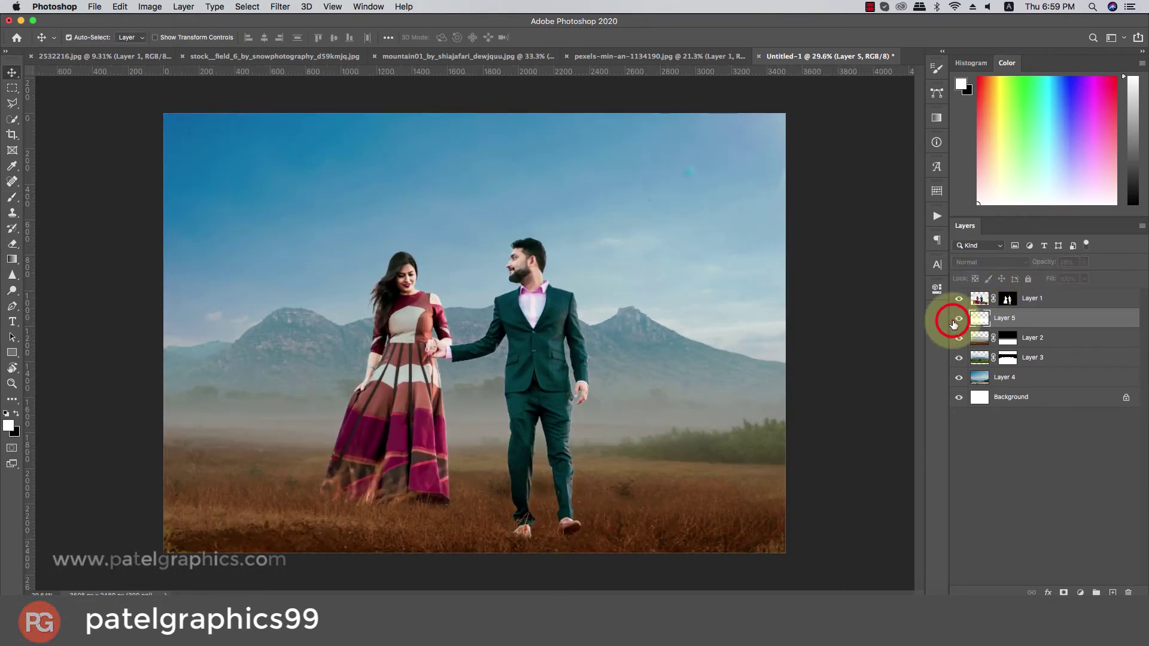
scroll(731, 334, down, 1)
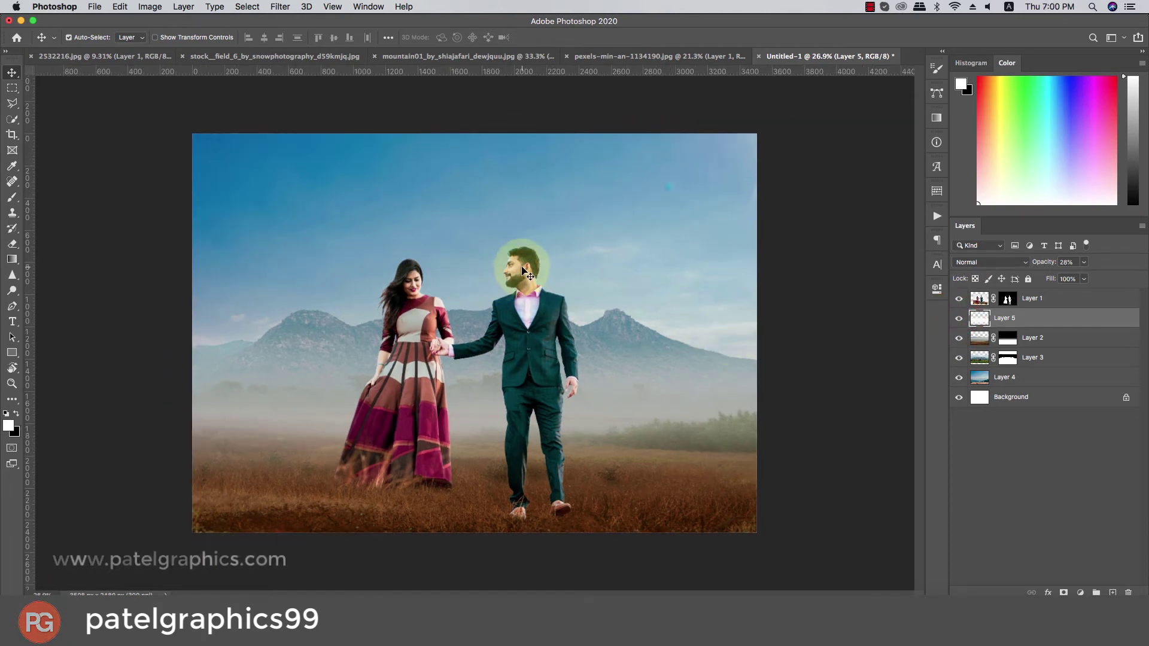
click(521, 268)
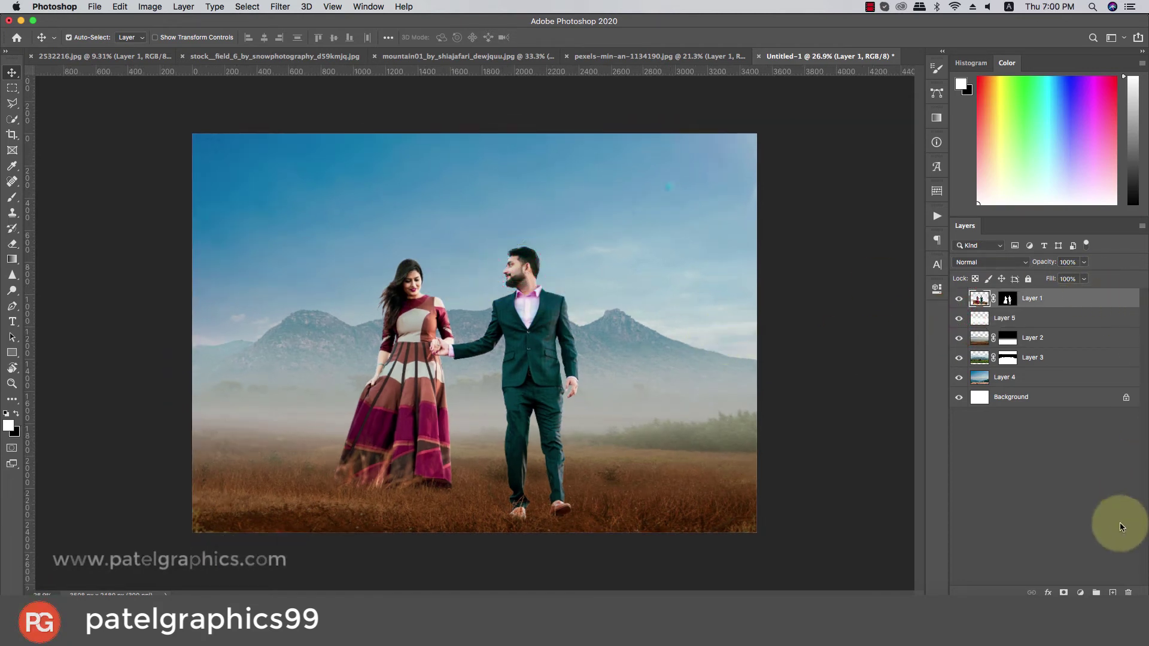
Add a new layer clipped to the couple's layer
click(1113, 593)
right_click(1100, 306)
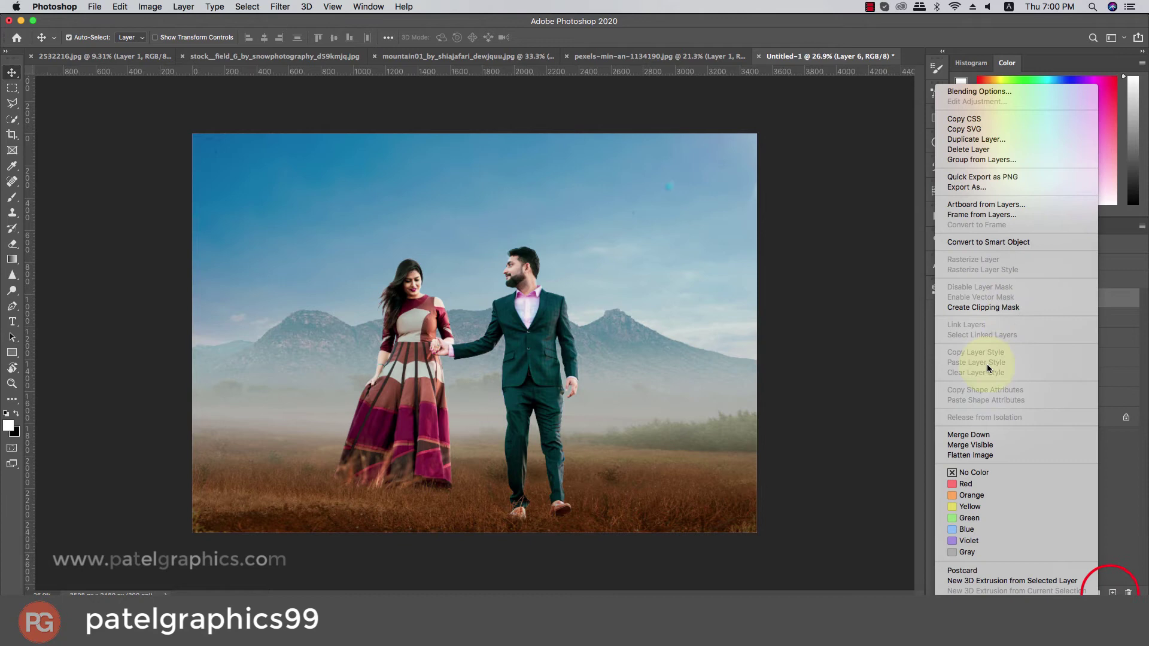
click(970, 307)
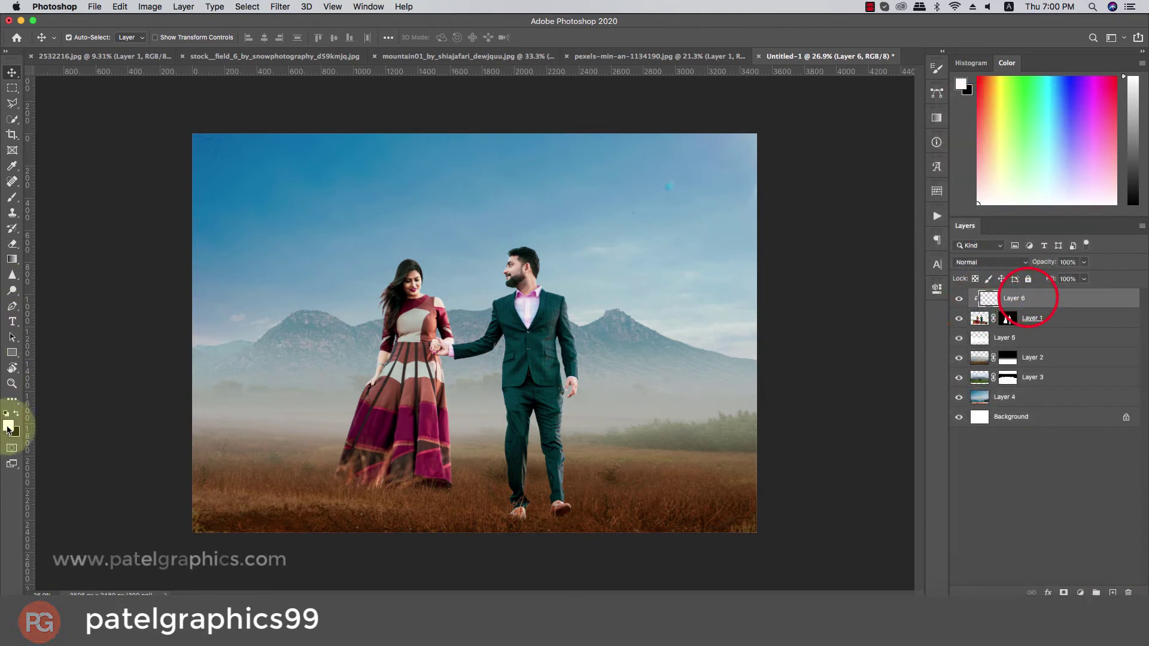
Set the foreground colour to a light blue sampled from the sky
click(9, 428)
click(486, 252)
click(1008, 334)
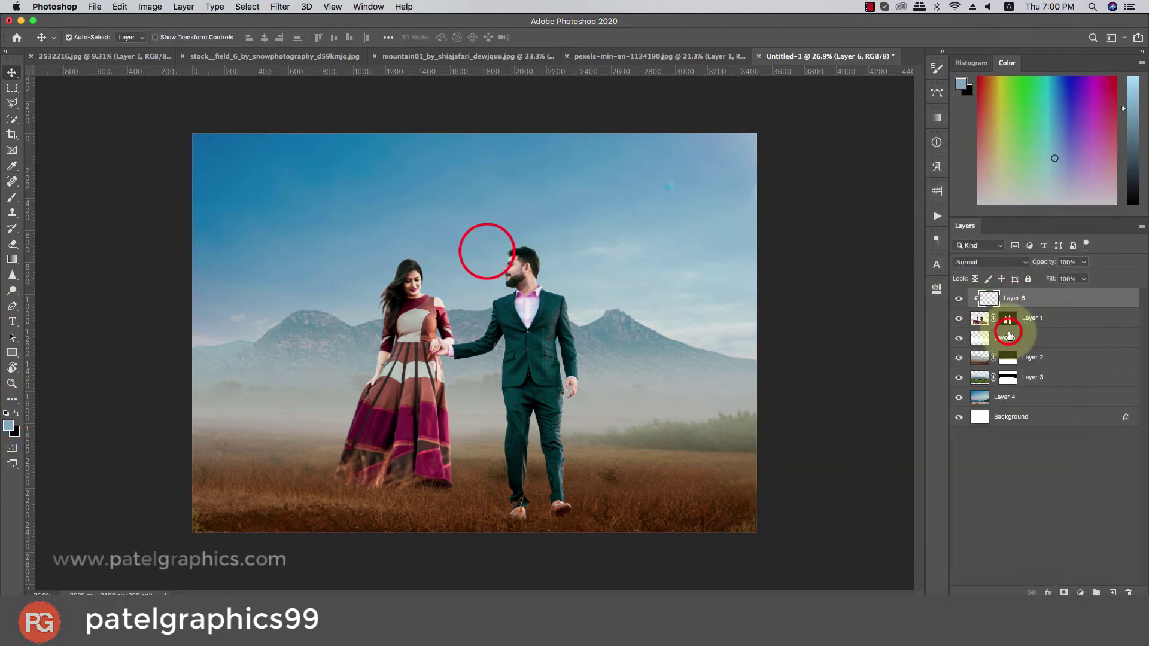
click(9, 425)
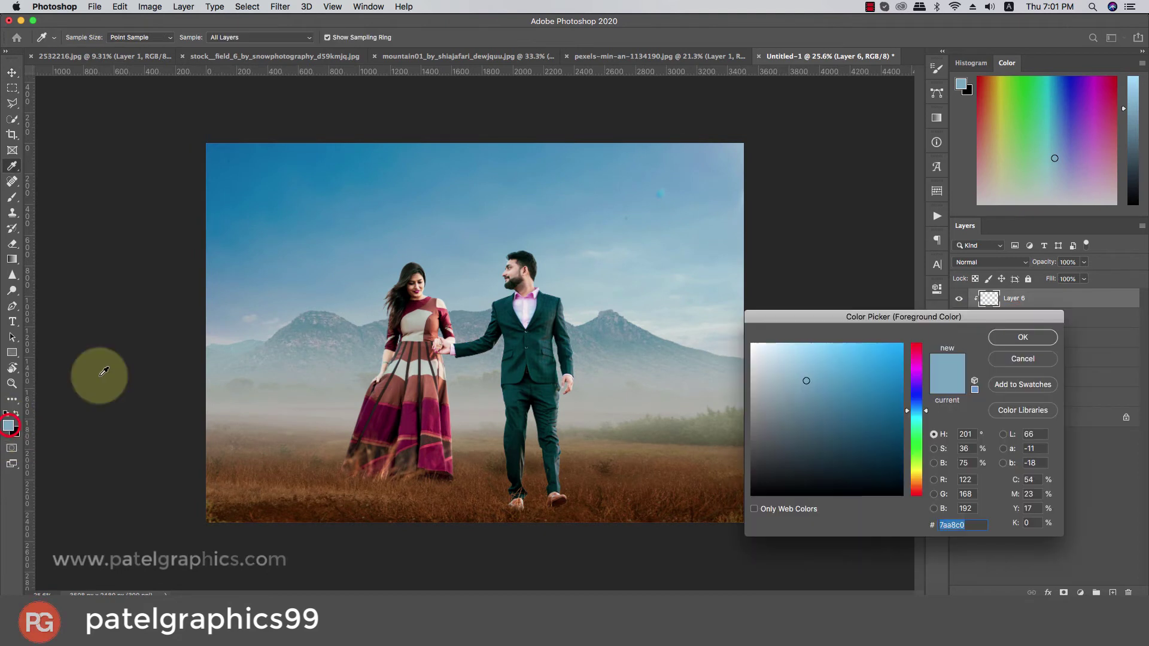
click(529, 246)
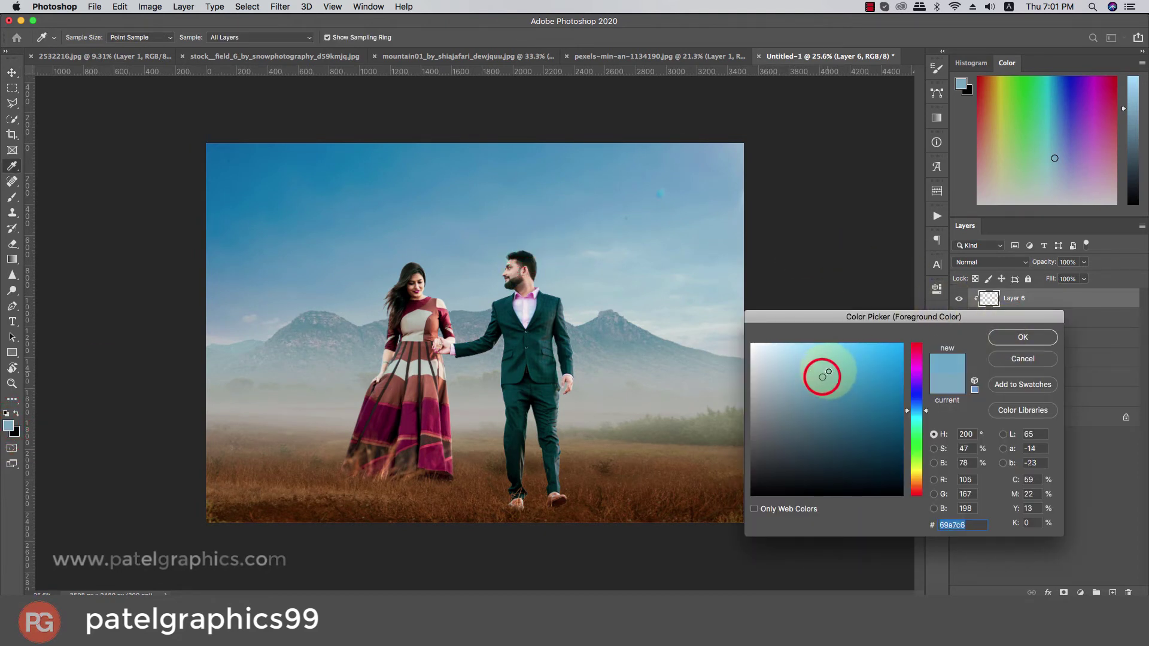
click(1022, 337)
Test a sky-blue soft brush dab, then zoom in and set the brush to 200
key(b)
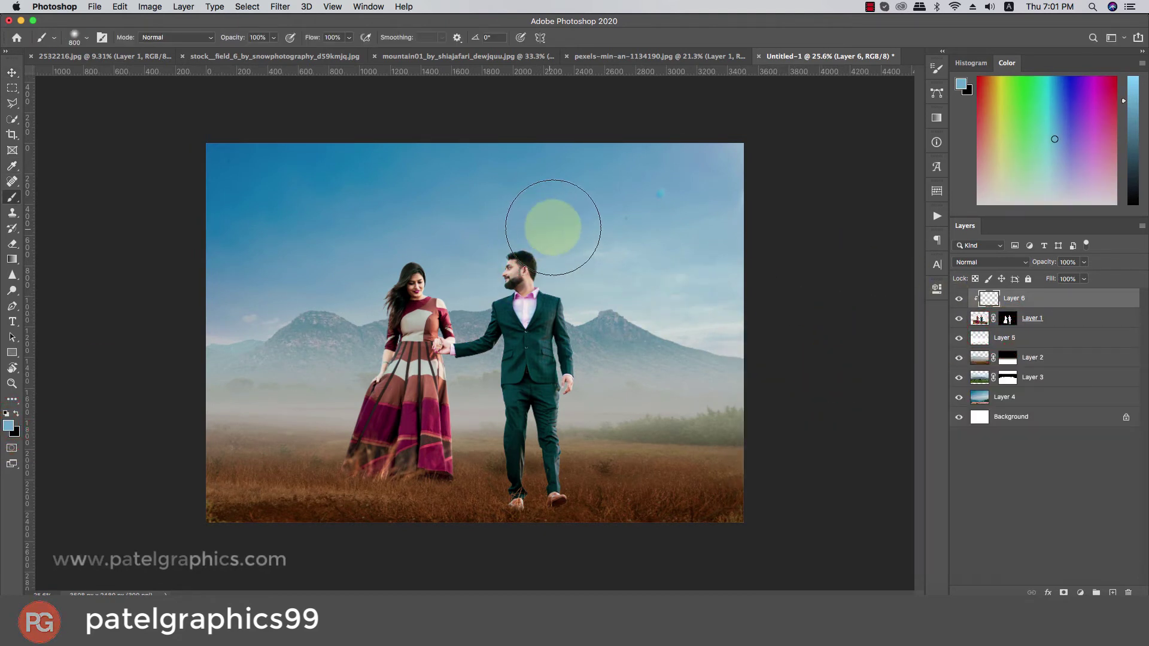
key(ctrl+z)
key(bracketleft)
key(bracketleft)
key(bracketleft)
click(502, 228)
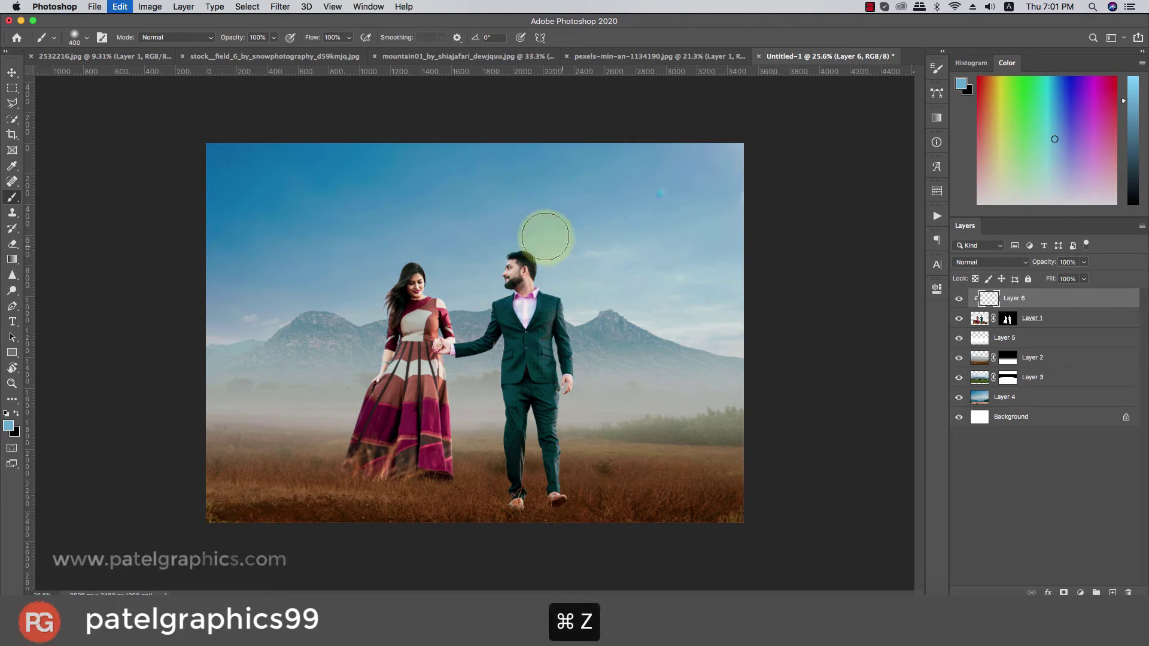
key(ctrl+plus)
key(bracketleft)
key(bracketleft)
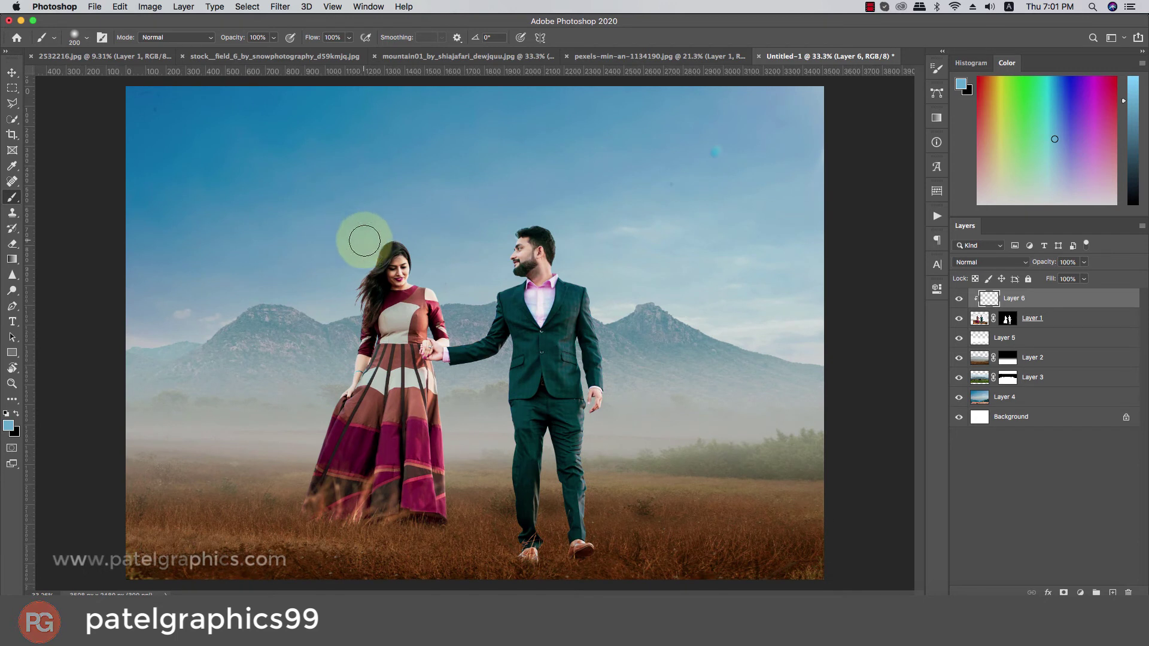
key(bracketright)
key(bracketright)
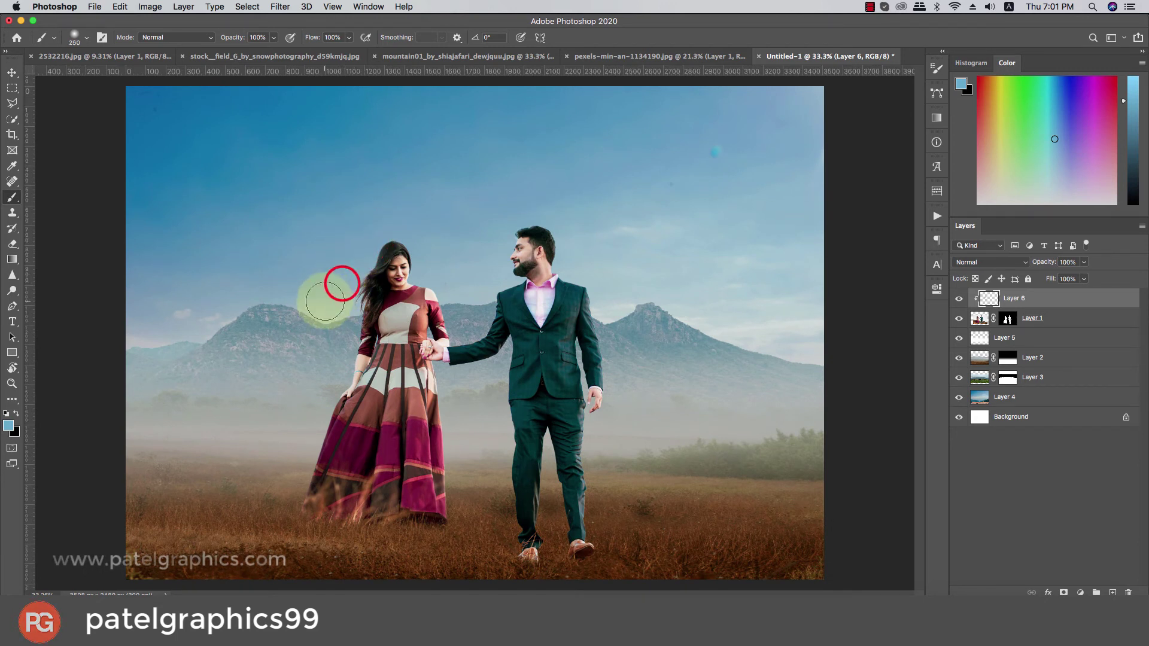
key(bracketleft)
key(bracketleft)
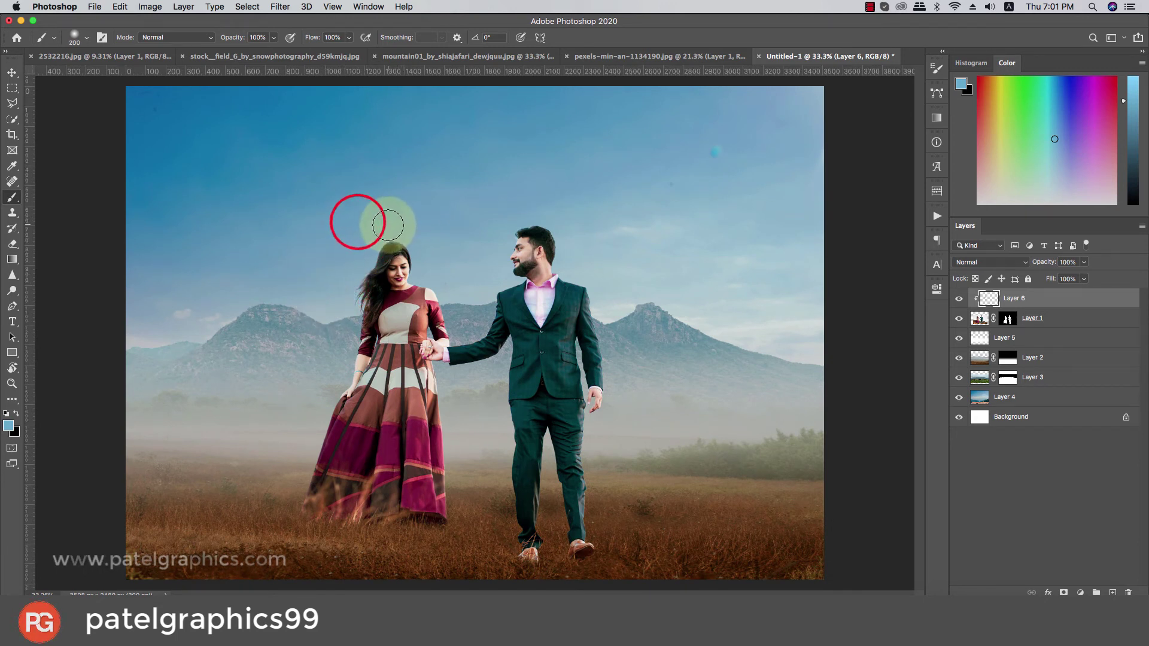
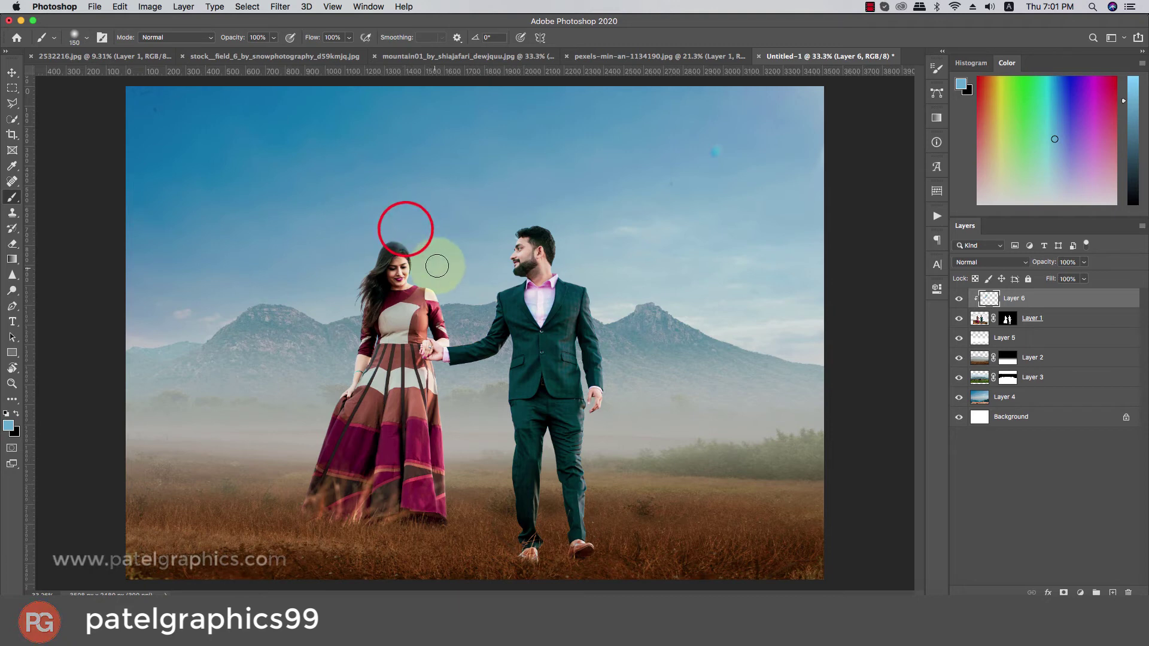
Paint trial strokes on Layer 6 and undo the last stroke
click(486, 252)
click(499, 268)
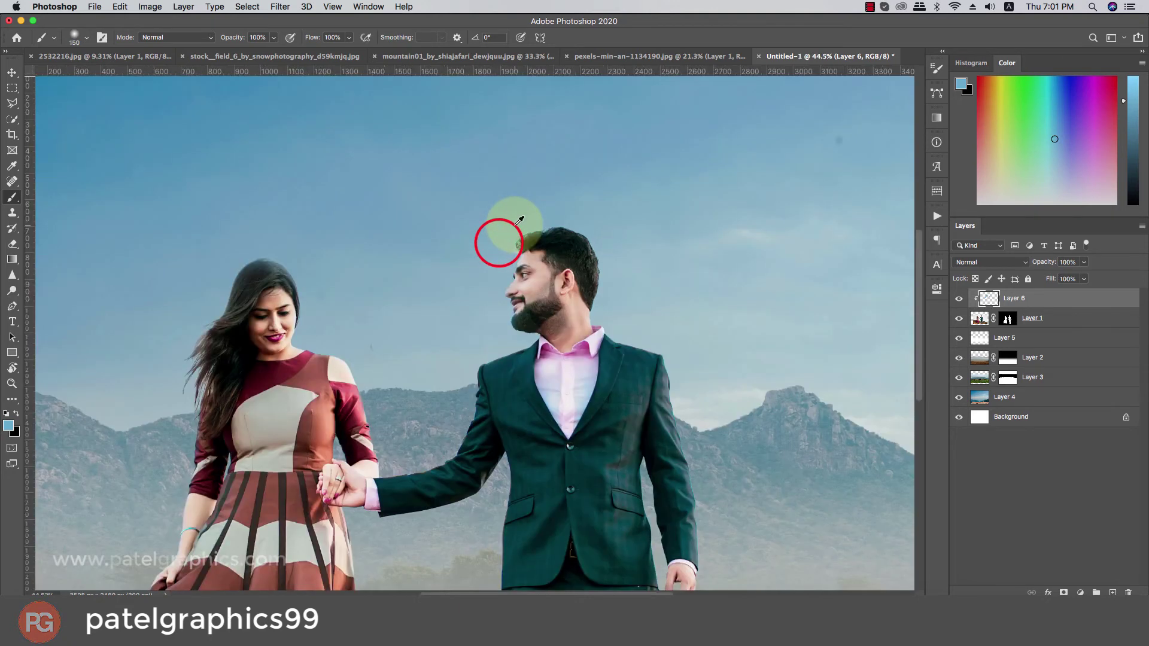
scroll(499, 242, up, 5)
drag(482, 244, 487, 218)
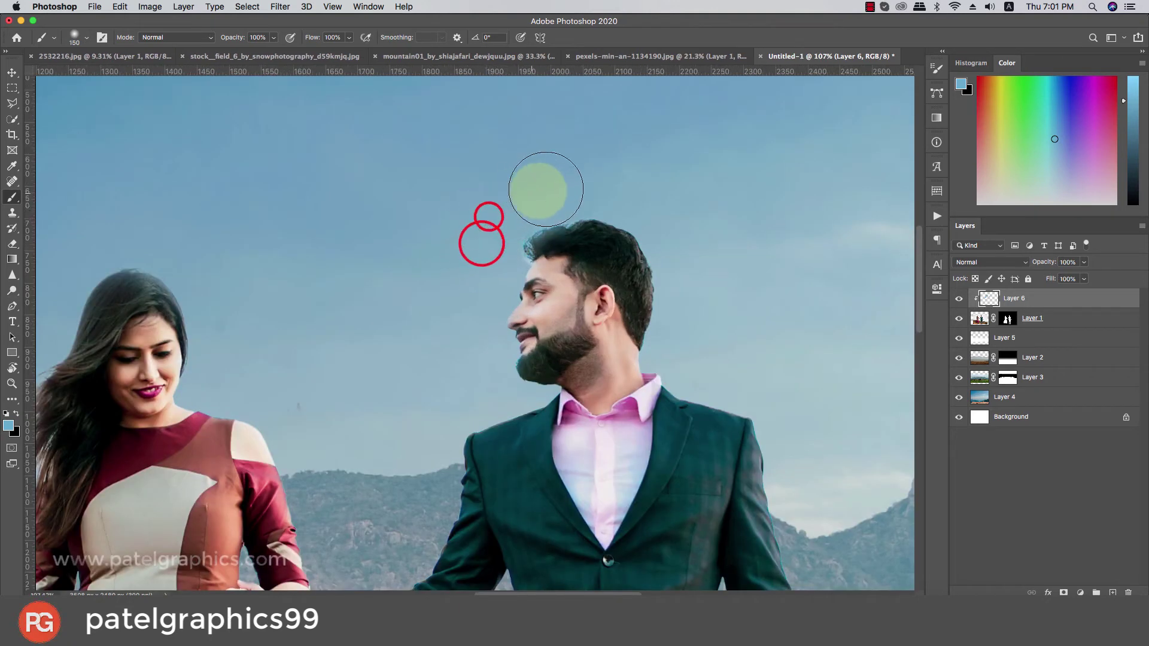
click(690, 335)
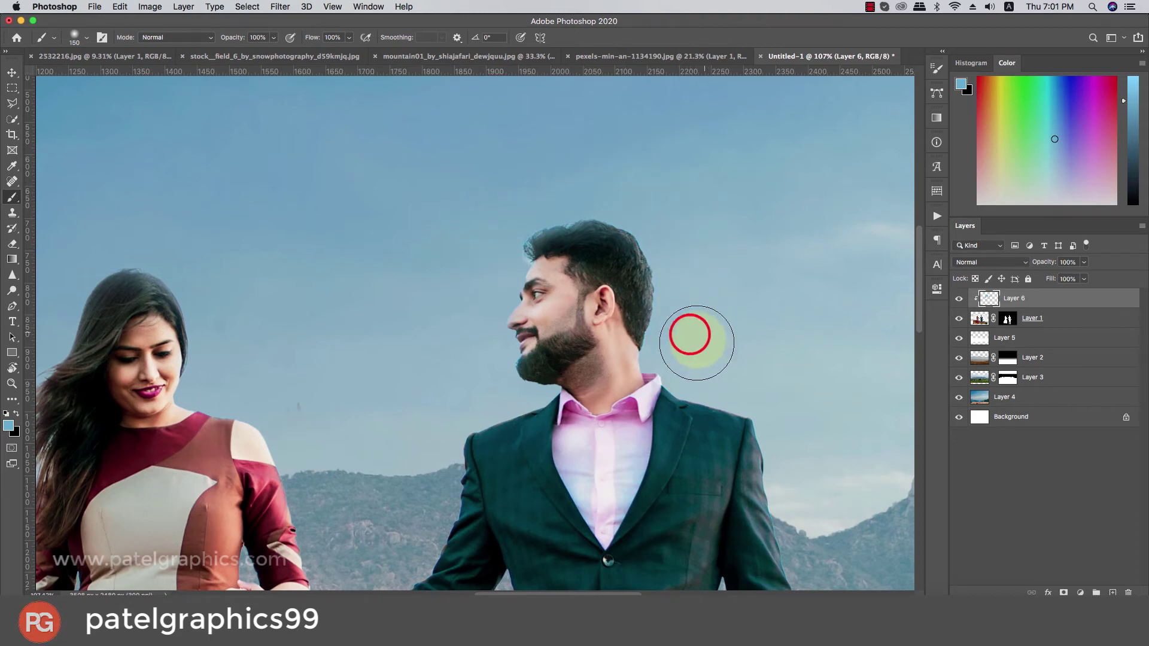
click(703, 357)
scroll(748, 359, down, 1)
click(795, 400)
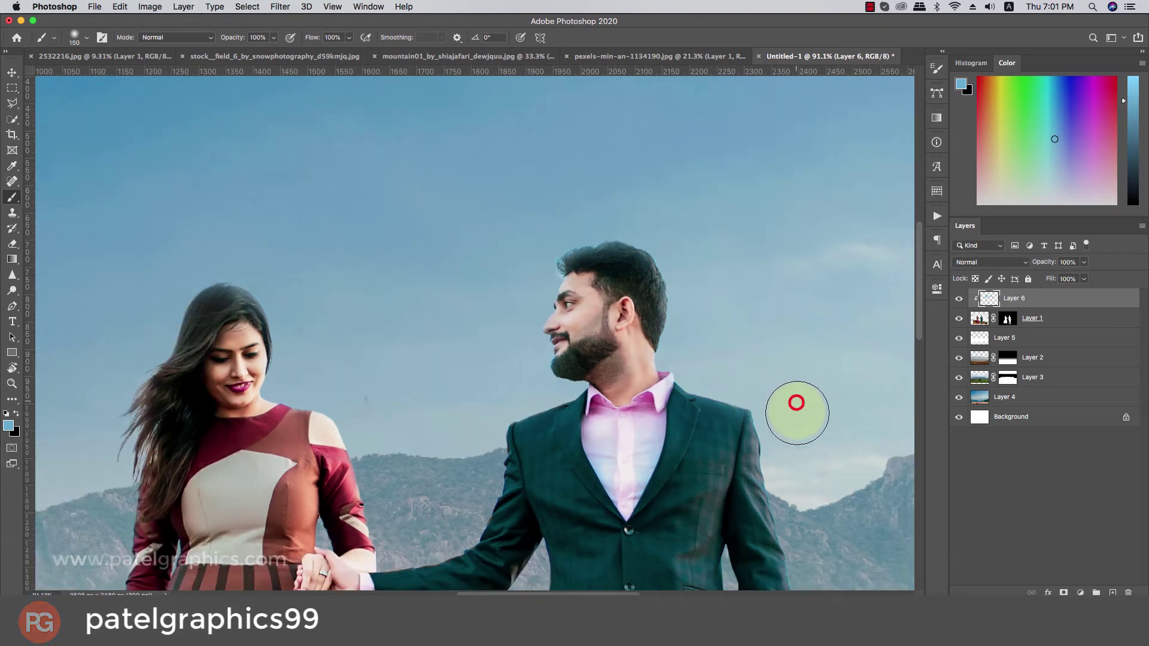
click(505, 381)
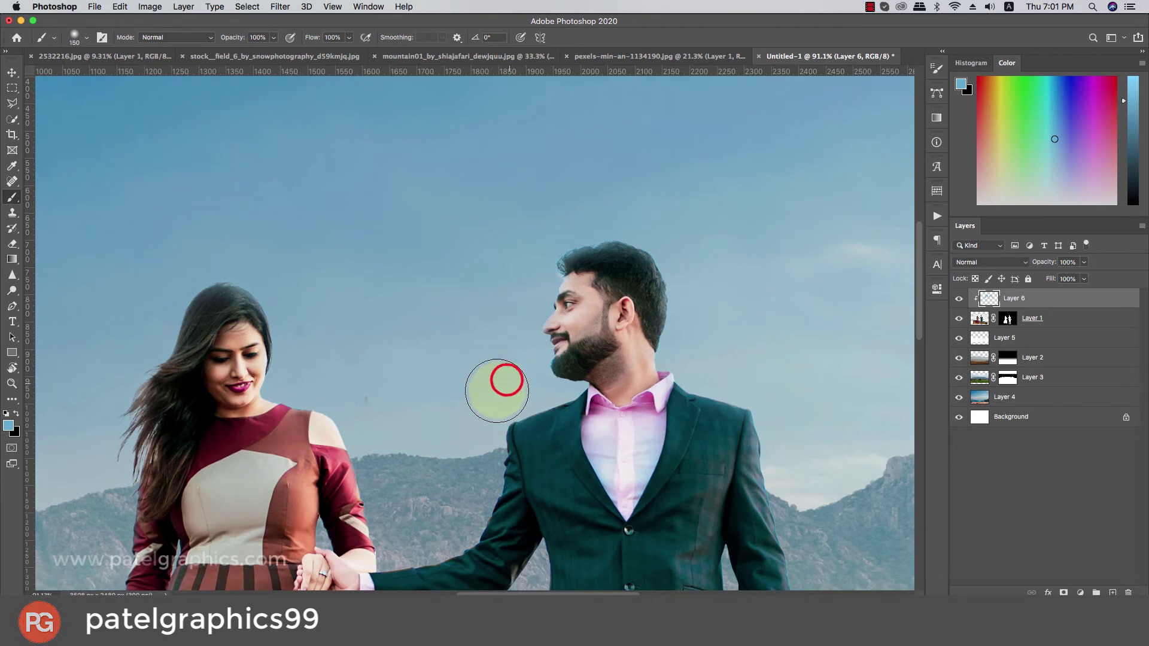
click(395, 465)
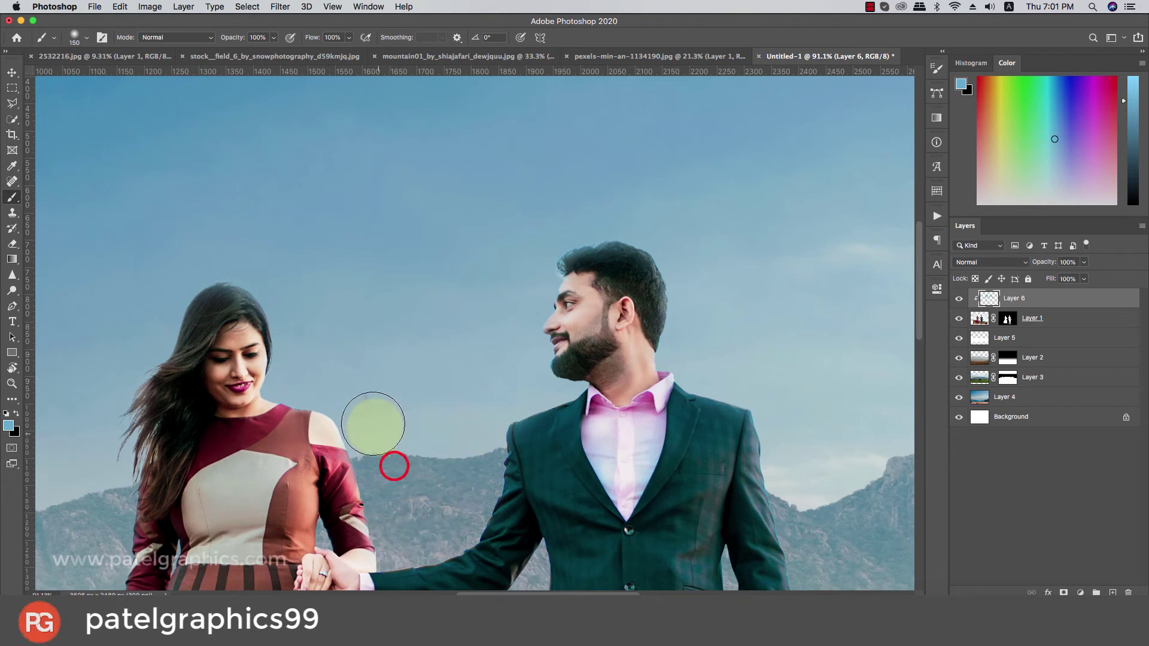
key(ctrl+z)
click(360, 373)
Try Color Dodge blending on Layer 6, then return it to Normal
click(991, 262)
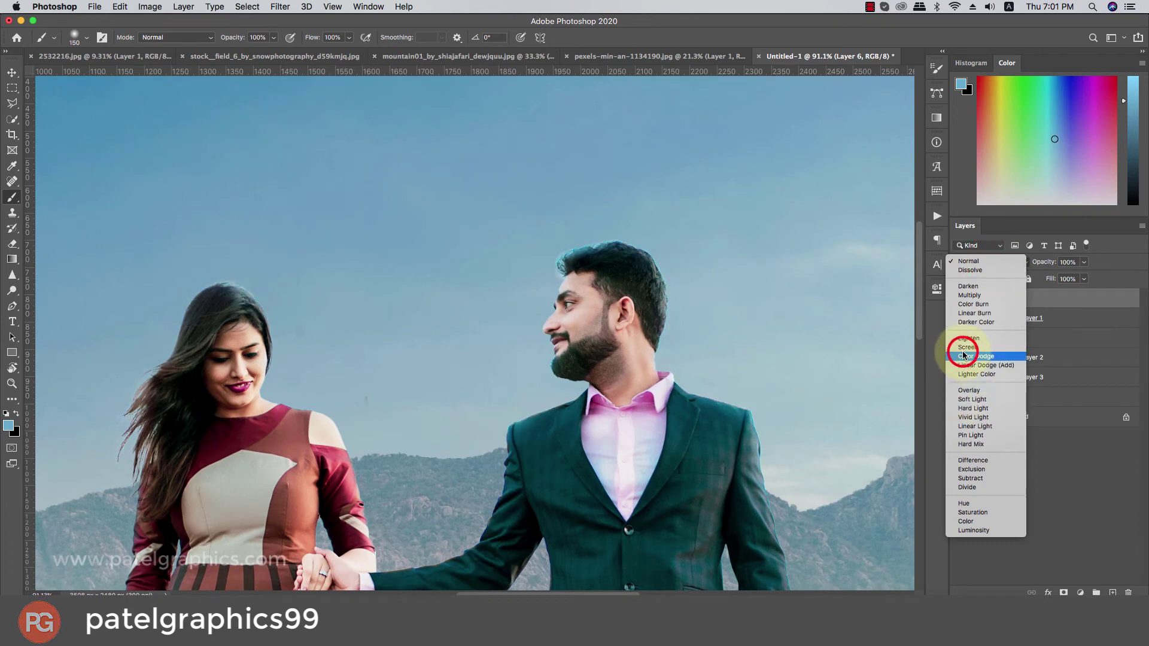
click(963, 356)
scroll(636, 300, down, 5)
click(970, 262)
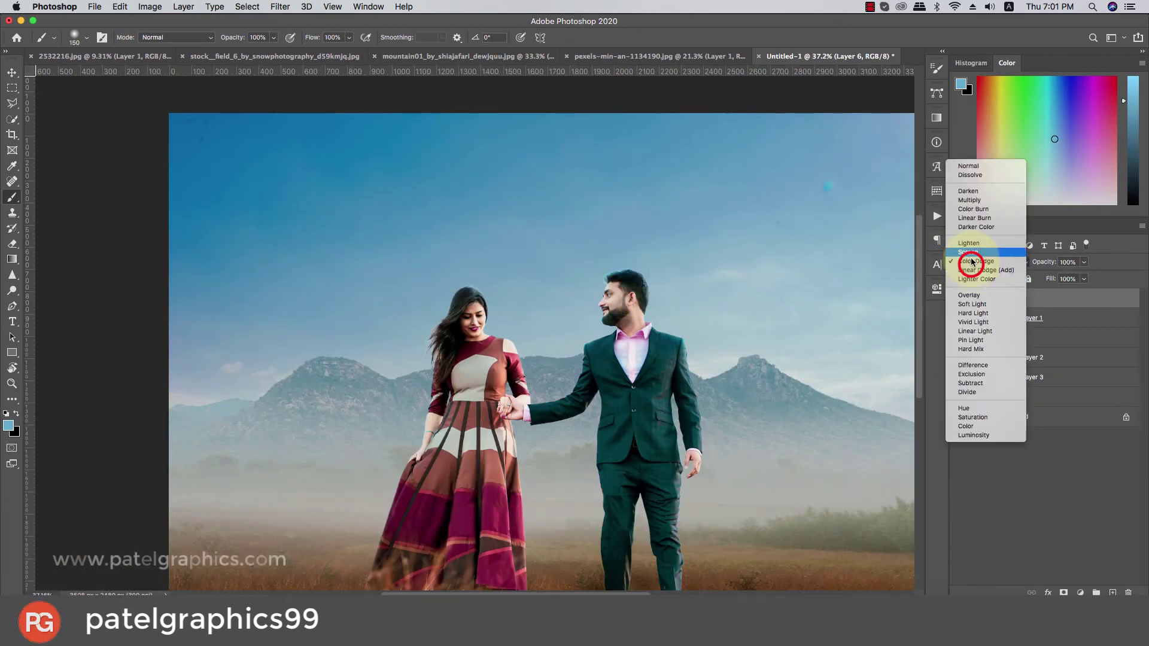
click(965, 165)
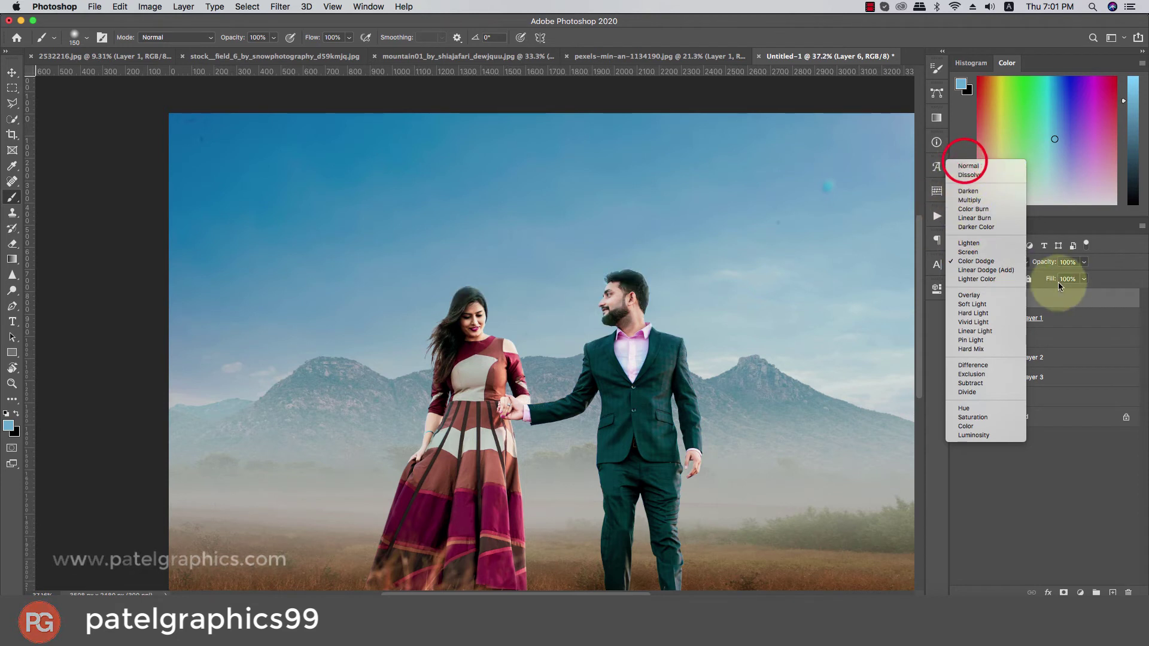
click(972, 169)
Lower Layer 6 to 24% opacity and brush soft light into the sky left of the woman
click(1083, 262)
drag(1059, 279, 1038, 278)
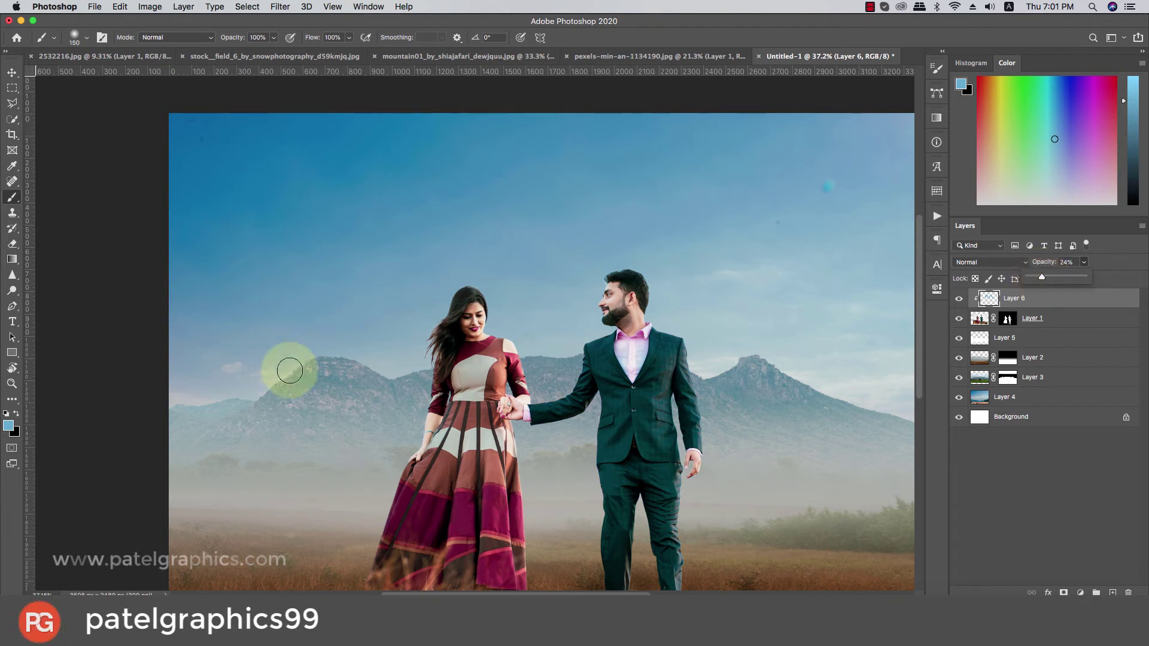
click(536, 354)
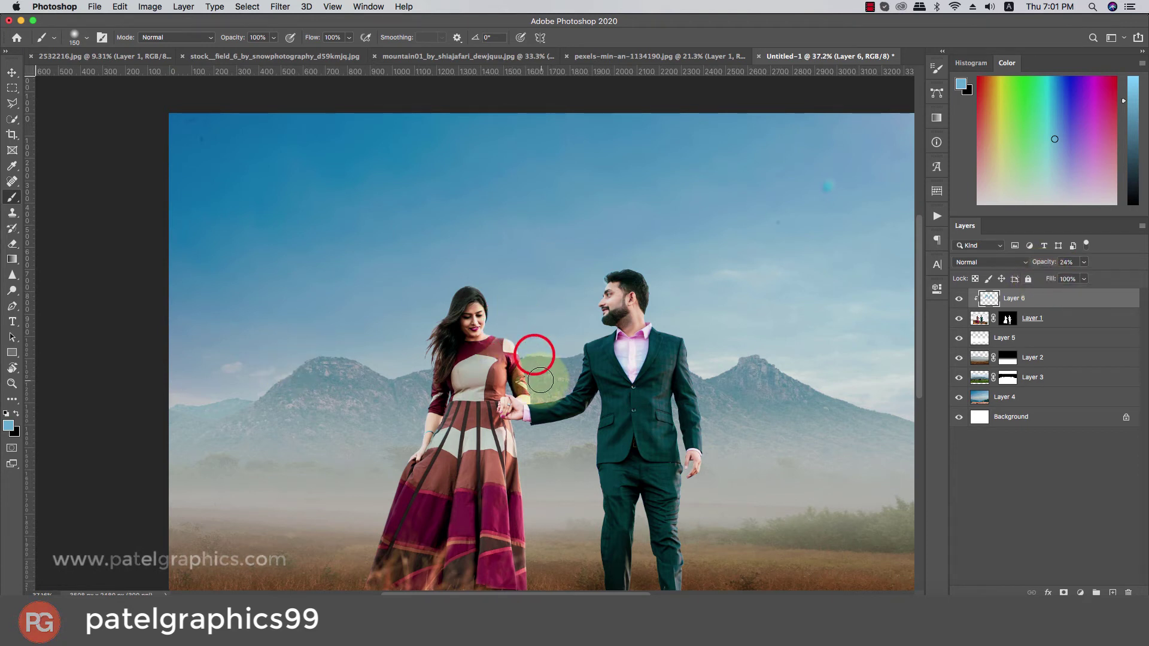
drag(411, 352, 412, 372)
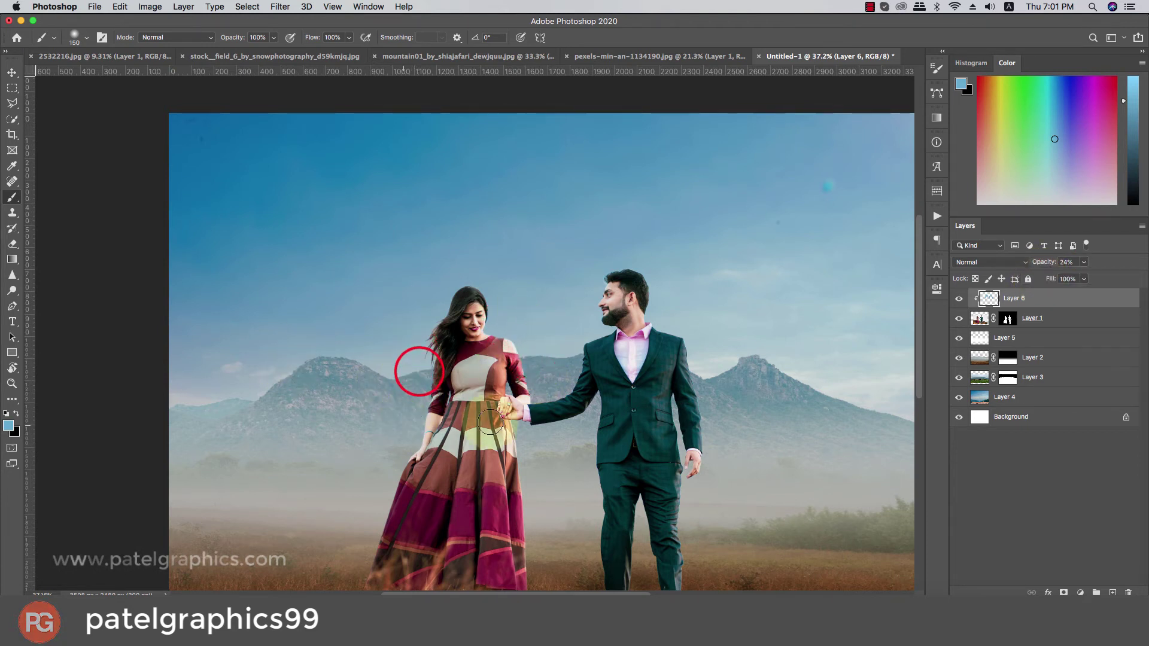
click(544, 437)
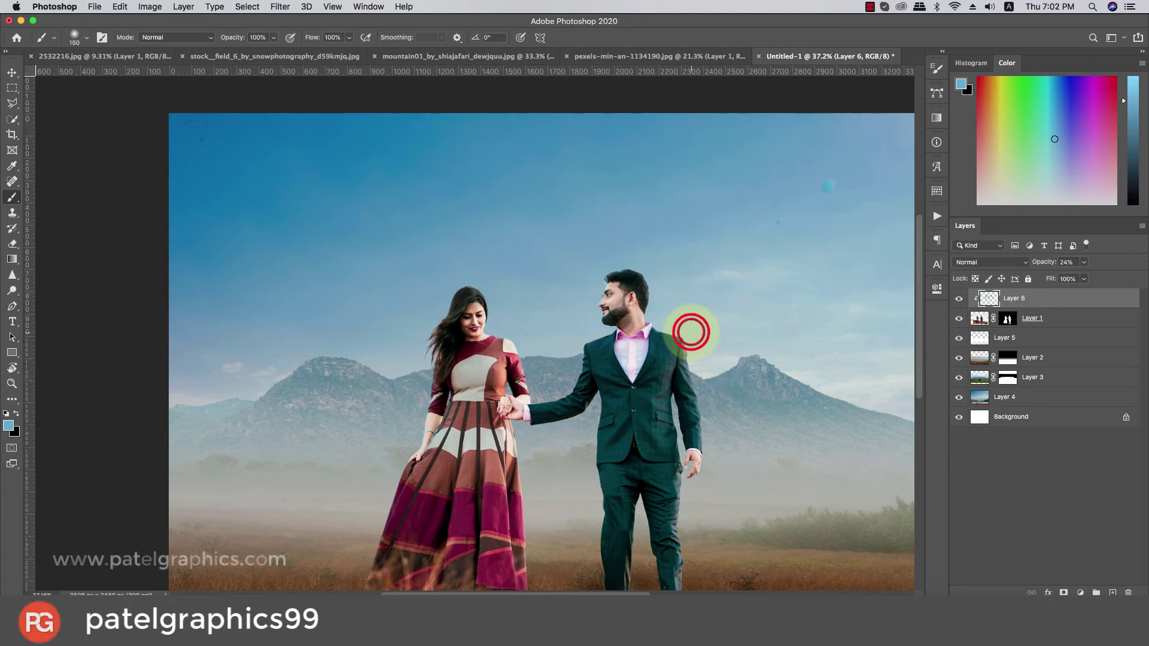
Raise Layer 6's opacity to 47% and switch to the Move tool
click(1084, 262)
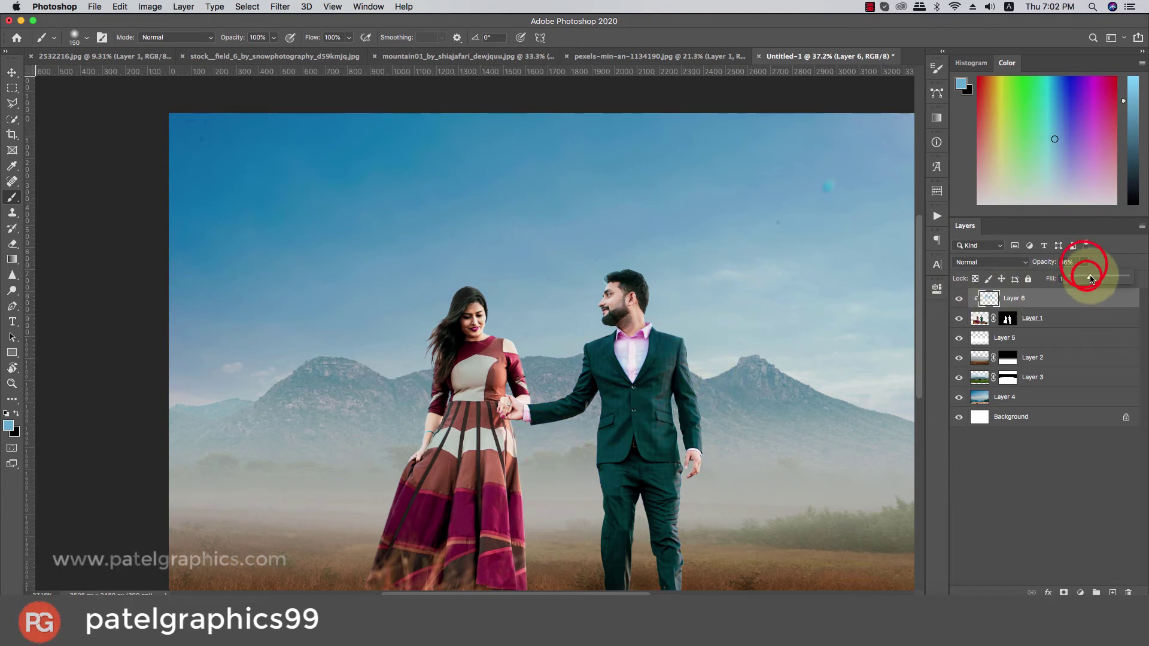
scroll(744, 192, down, 5)
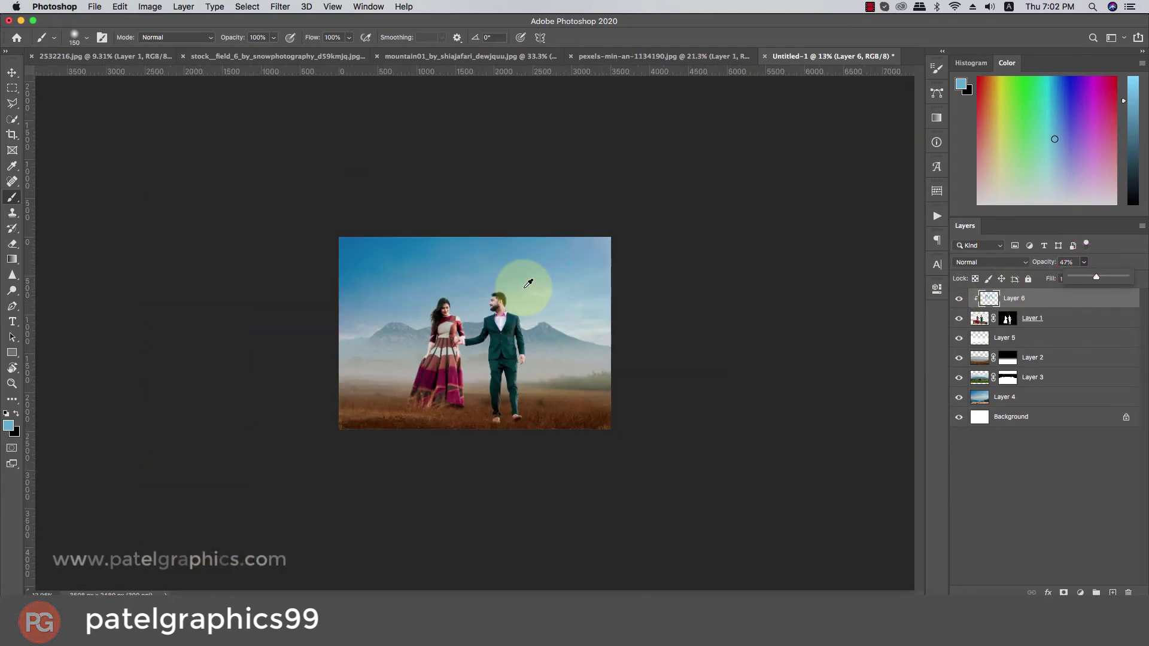
scroll(347, 350, up, 3)
scroll(351, 356, up, 3)
key(v)
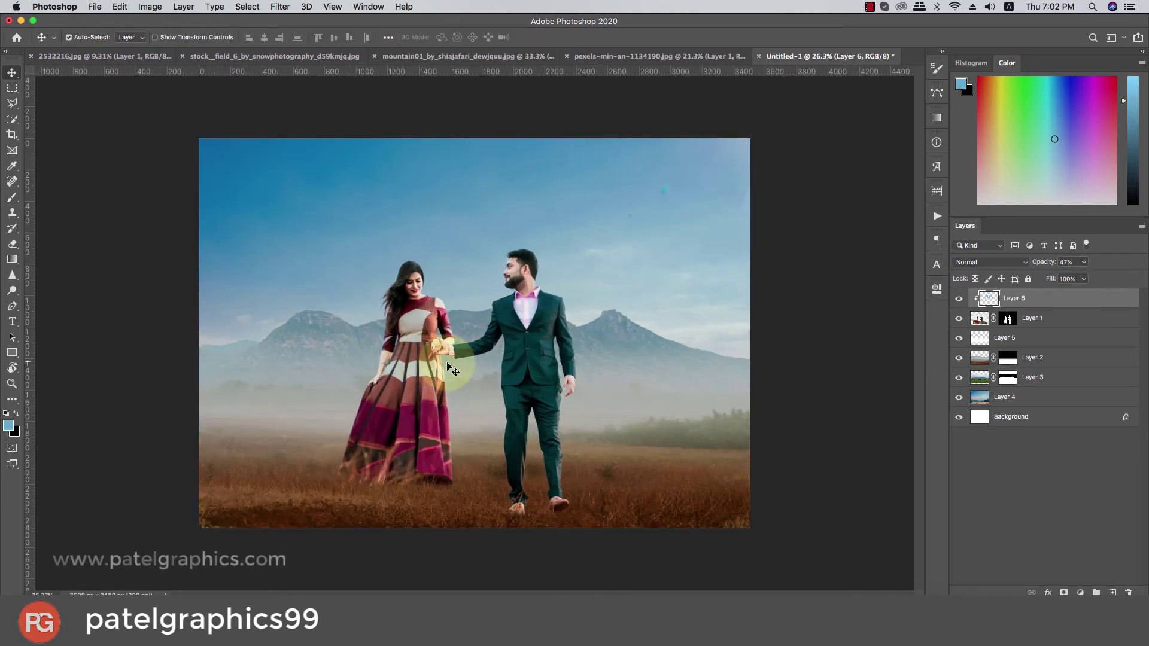
scroll(419, 347, down, 1)
click(998, 365)
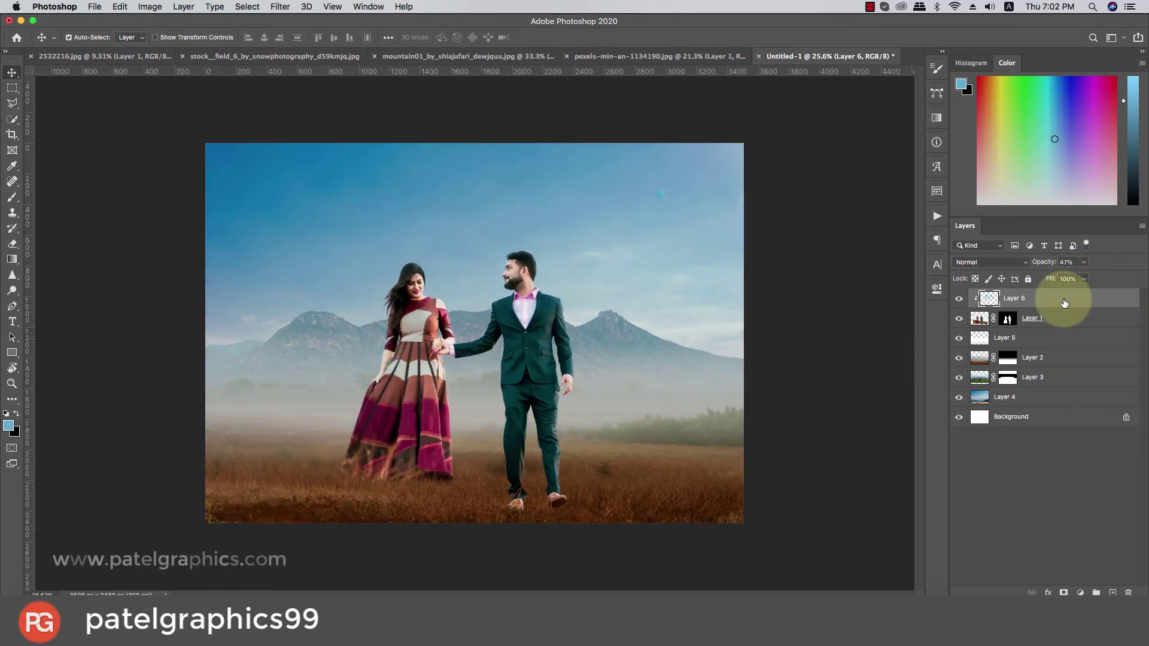
click(1059, 299)
Create Layer 7 and stamp the merged composite into it with Image > Apply Image
click(1112, 592)
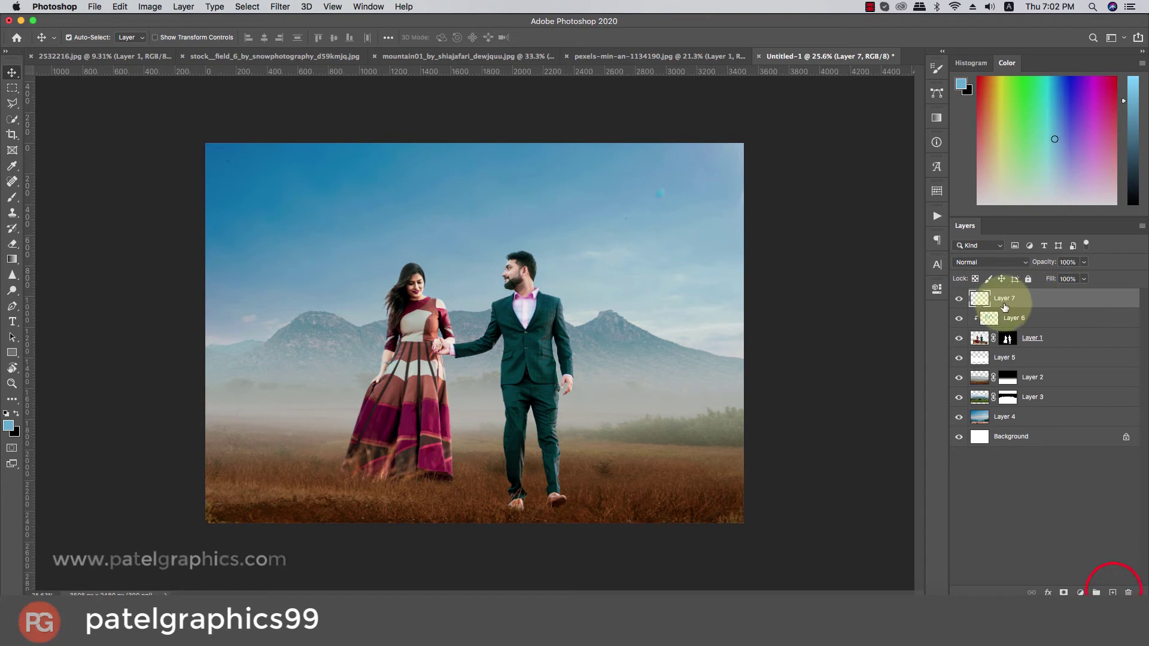
click(150, 7)
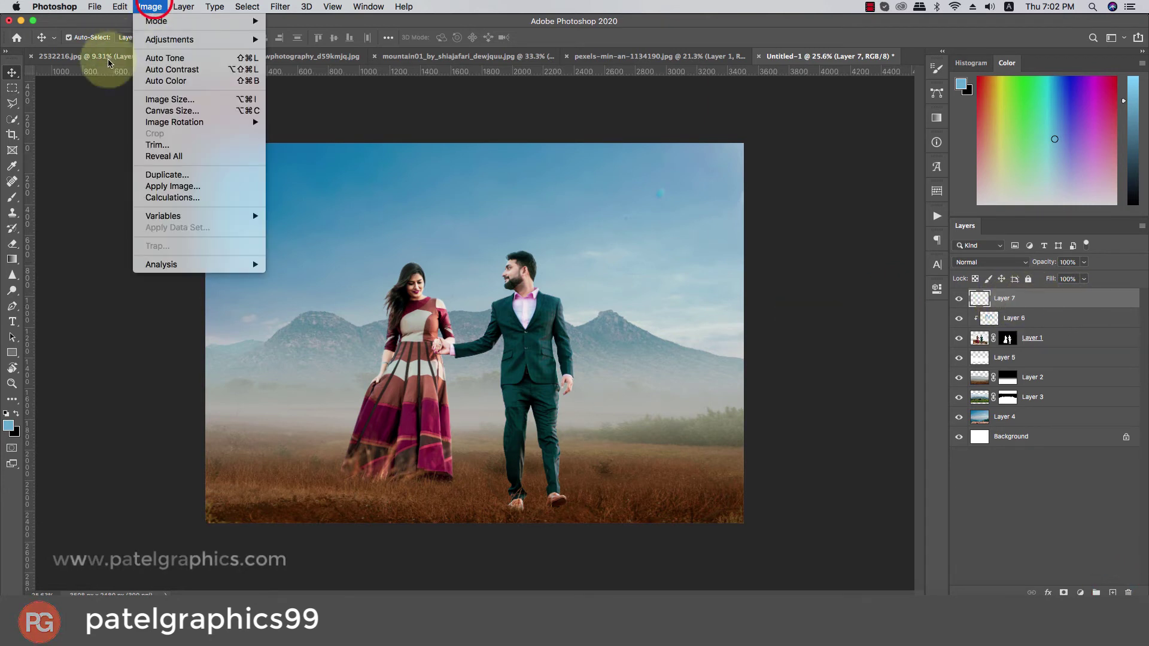
click(152, 187)
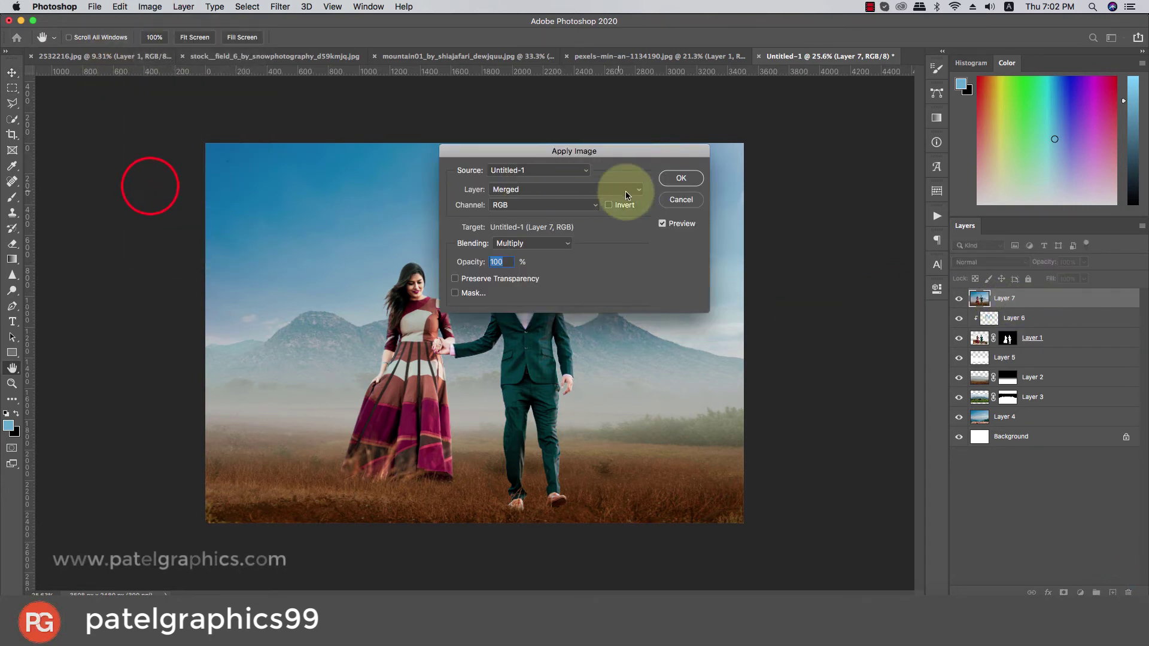
click(675, 183)
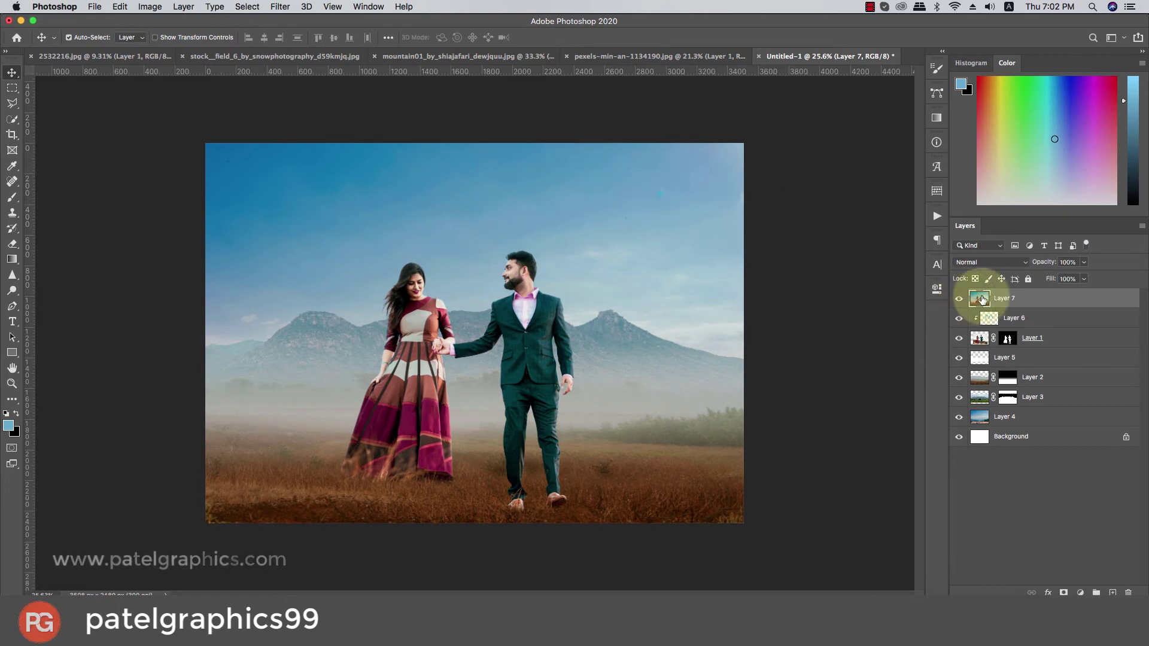
click(1023, 300)
Run the Camera Raw Filter on Layer 7 and reset Exposure to 0.00
click(280, 7)
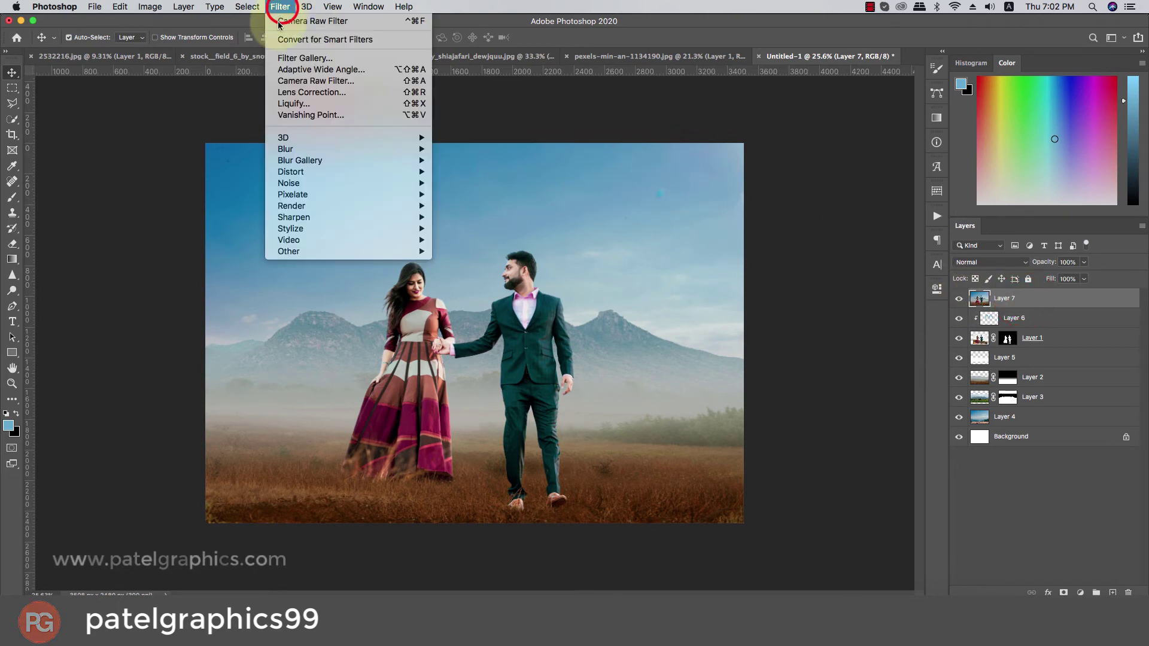
click(307, 83)
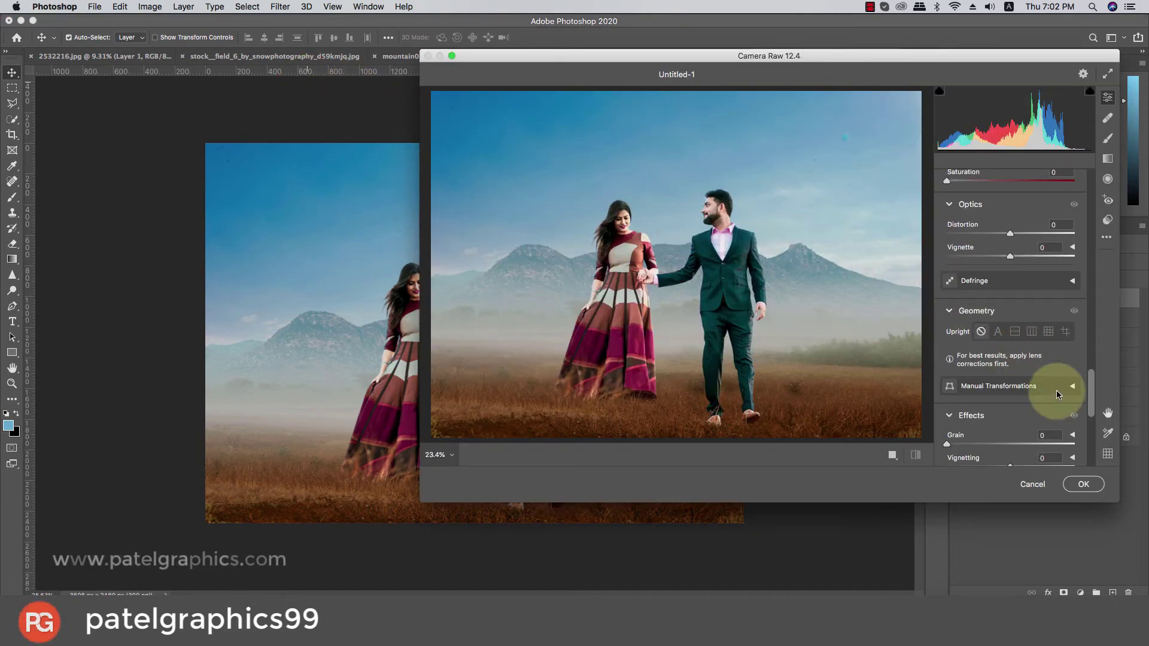
drag(1094, 388, 1095, 177)
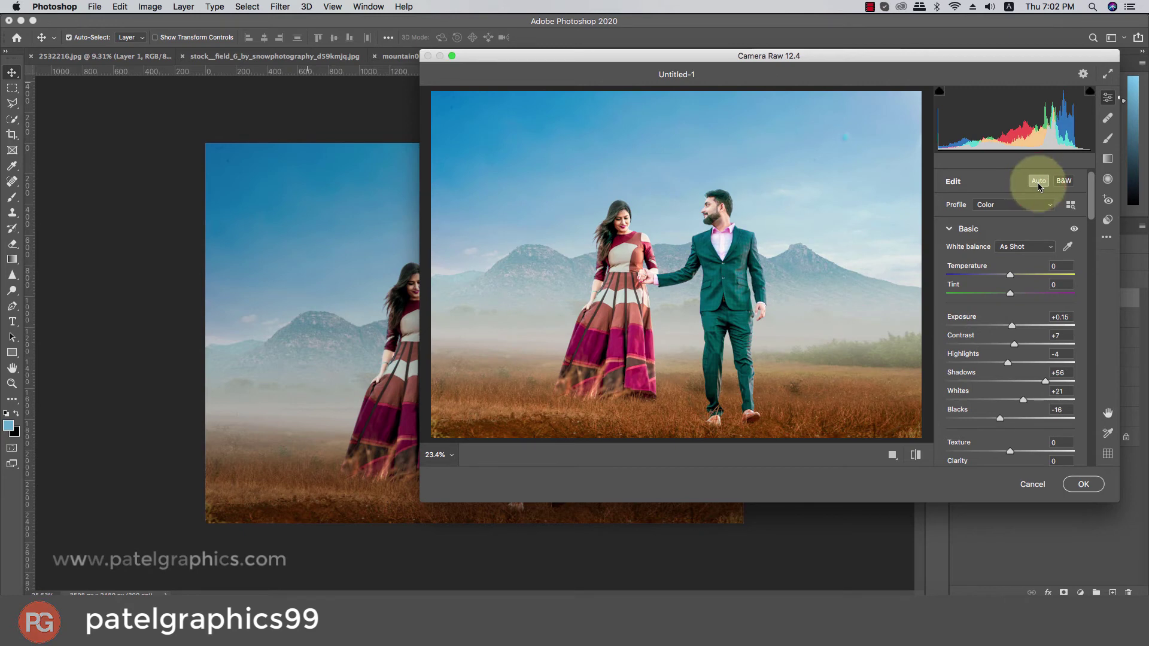
drag(1012, 326, 1011, 327)
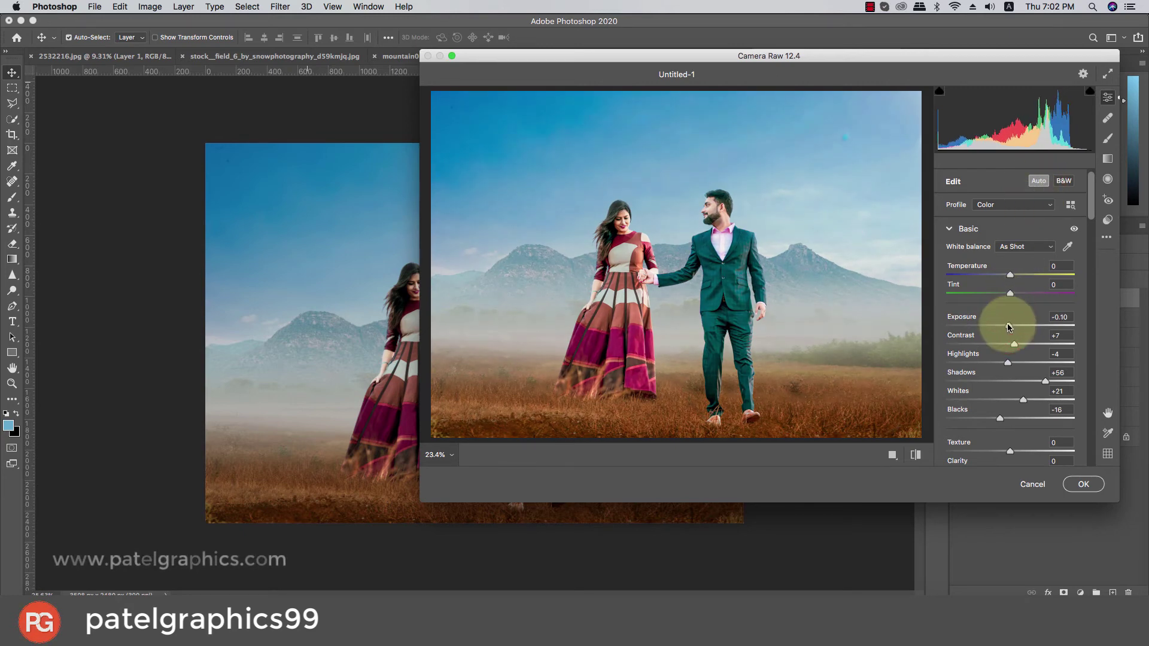
double_click(1011, 326)
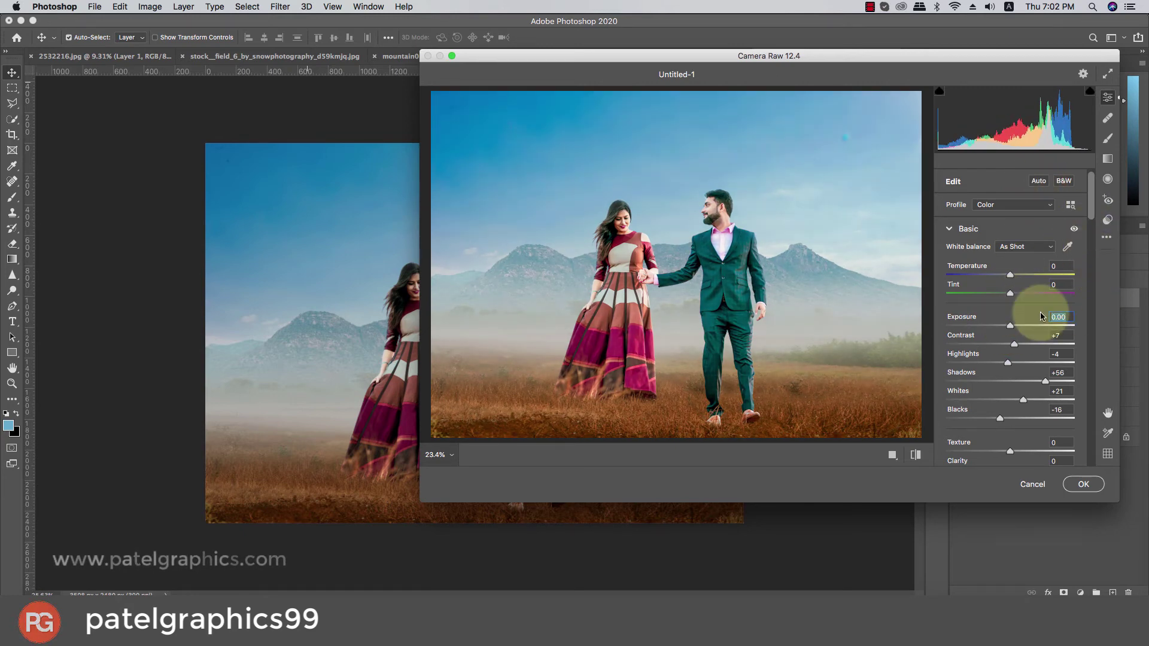
Set Highlights to -60, Clarity to +14 and Vibrance to +25
mouse_move(1008, 363)
mouse_down()
mouse_move(961, 364)
mouse_move(971, 365)
mouse_up()
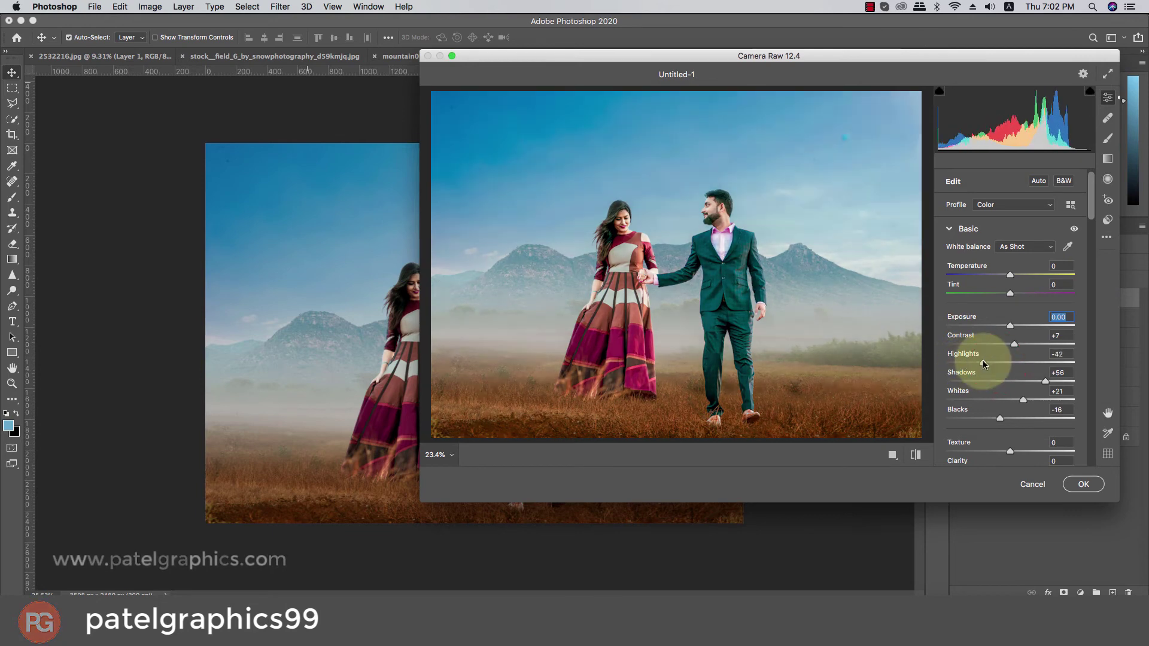
scroll(1019, 338, down, 2)
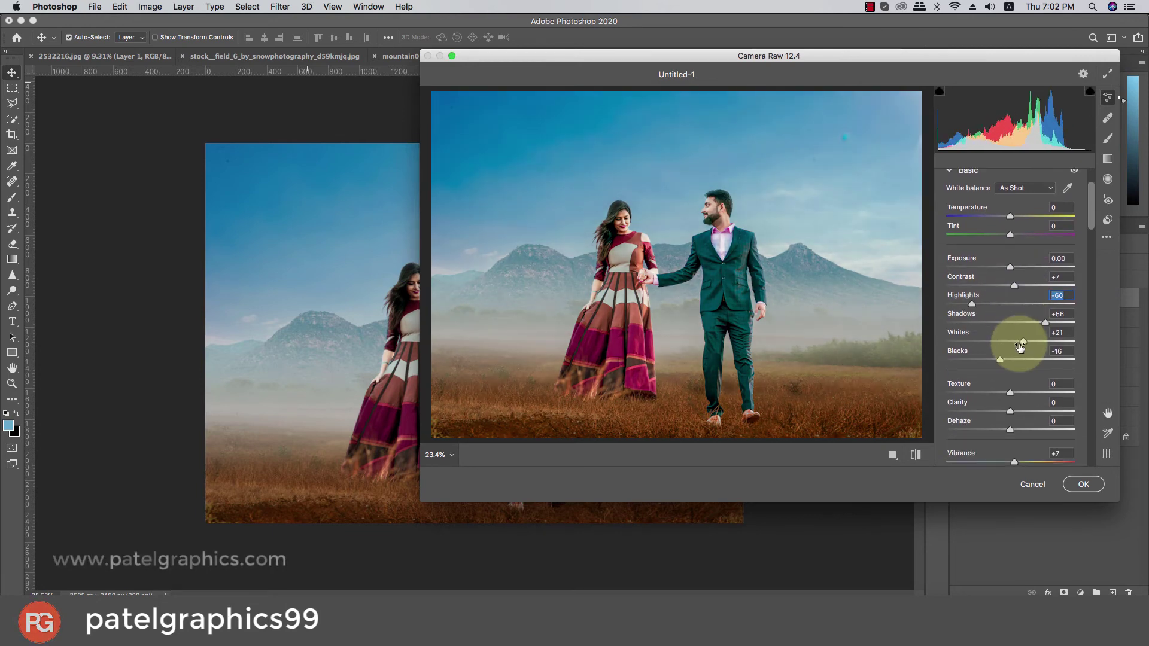
click(1019, 410)
scroll(1019, 412, down, 1)
scroll(1019, 412, down, 1)
drag(1019, 413, 1030, 414)
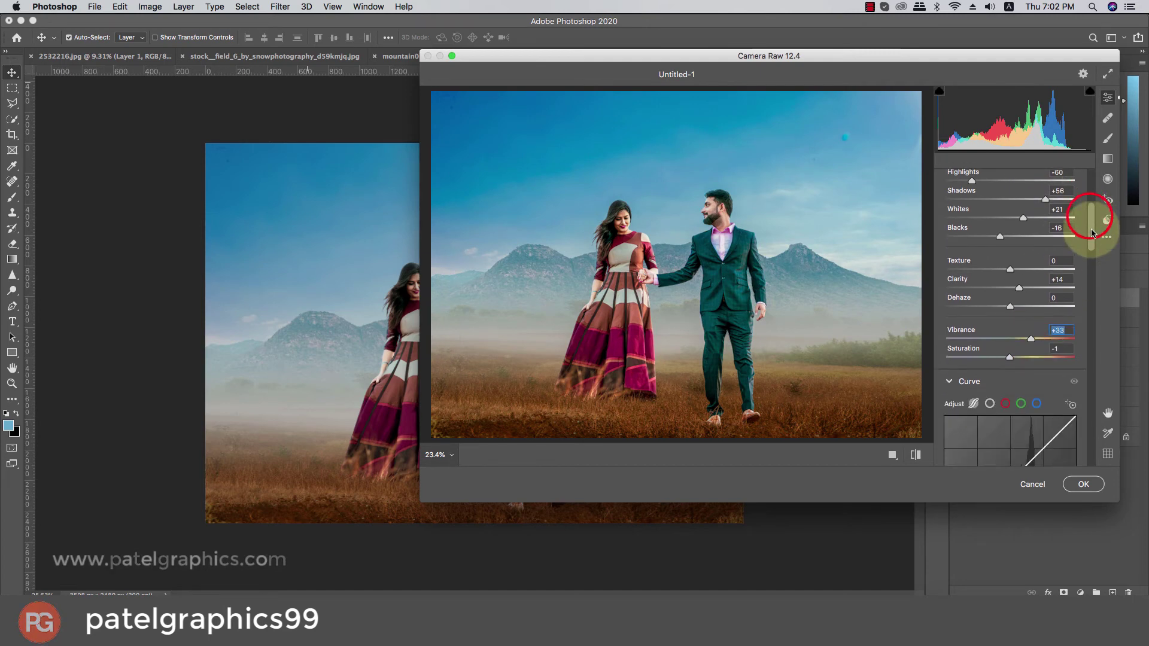
scroll(1088, 221, down, 5)
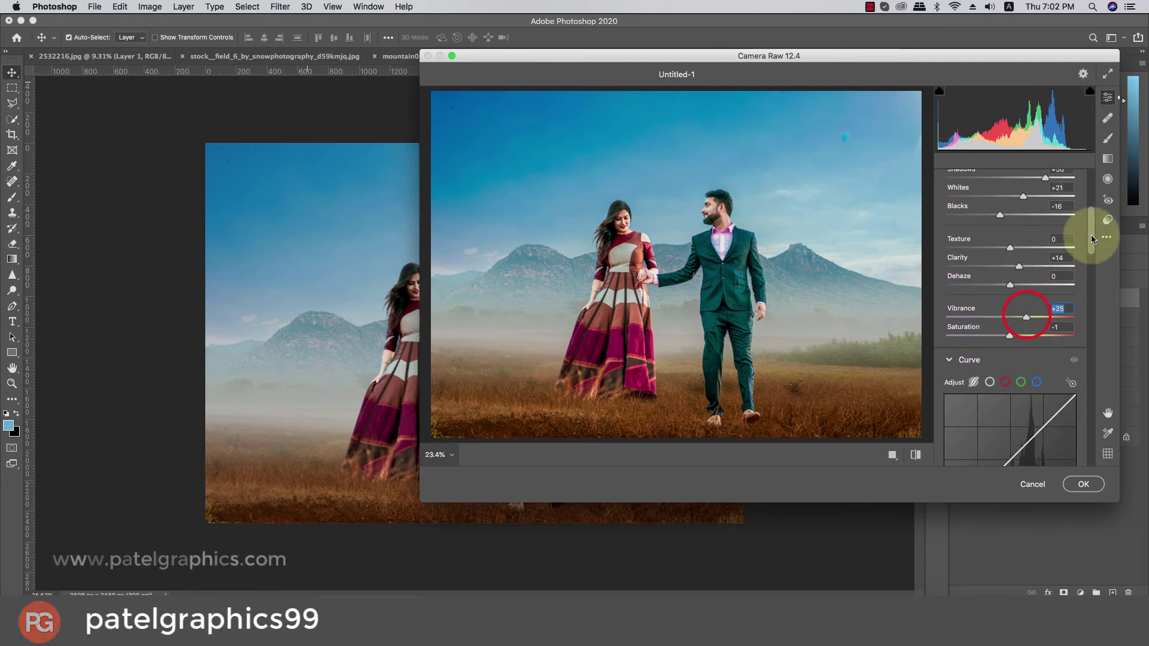
mouse_move(1090, 235)
mouse_down()
mouse_move(1065, 461)
mouse_move(990, 437)
mouse_up()
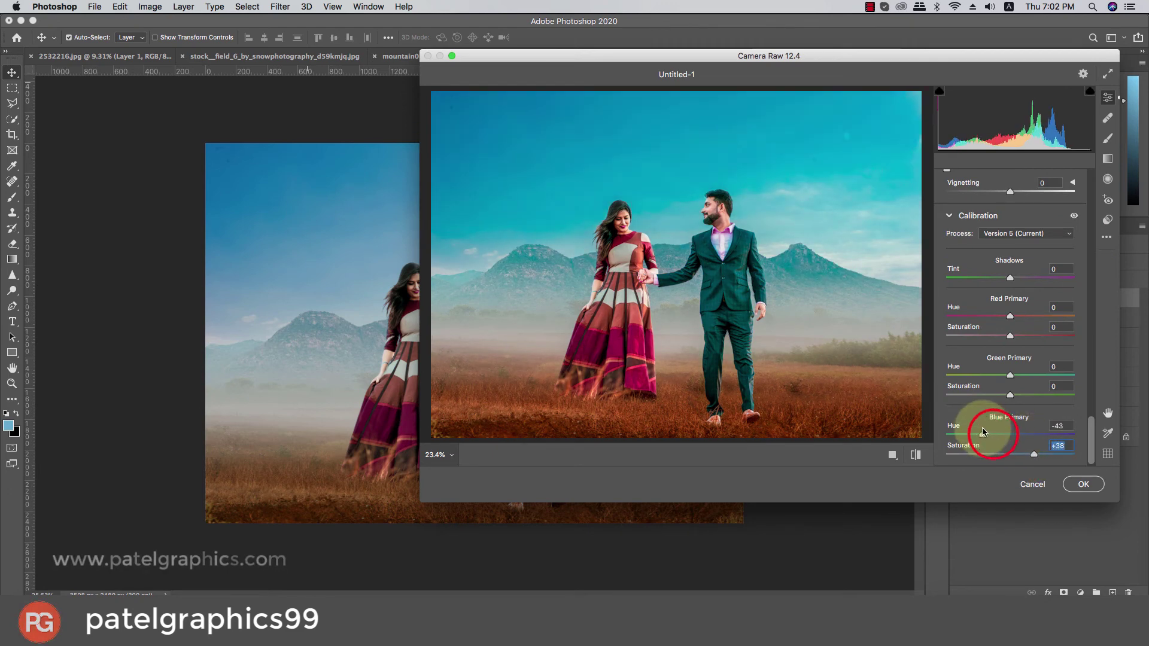
Set Green Primary to Hue +25, Saturation -22 and Red Primary to Hue +29, Saturation -24
drag(1010, 395, 996, 394)
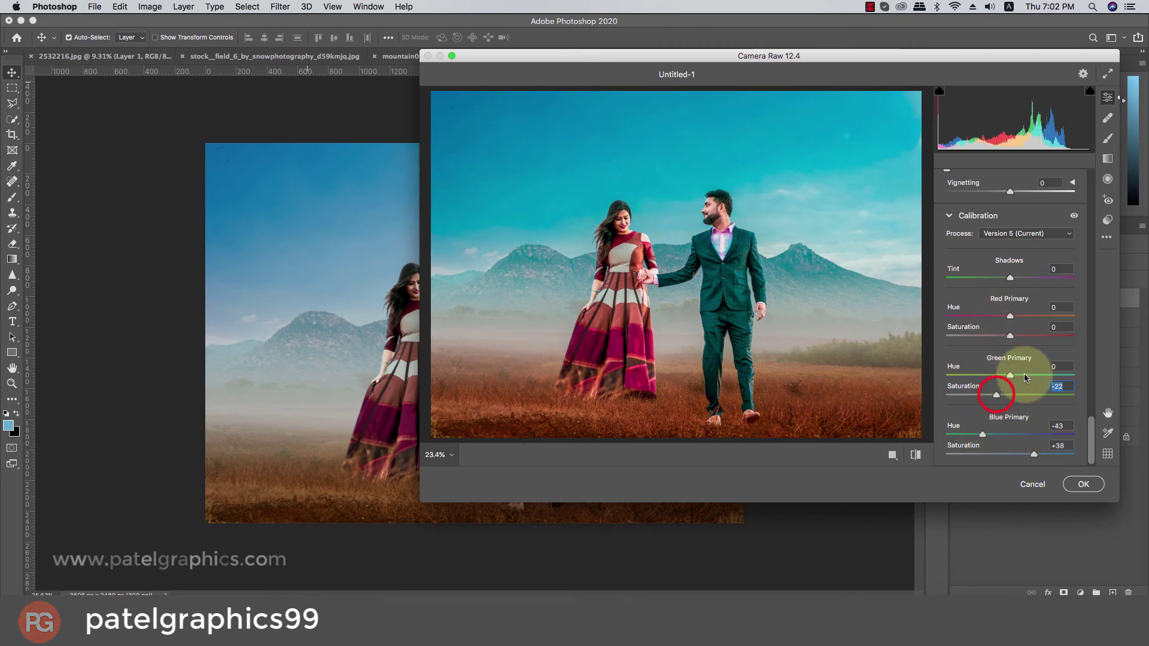
click(1024, 375)
mouse_move(1010, 335)
mouse_down()
mouse_move(996, 335)
mouse_move(1034, 321)
mouse_up()
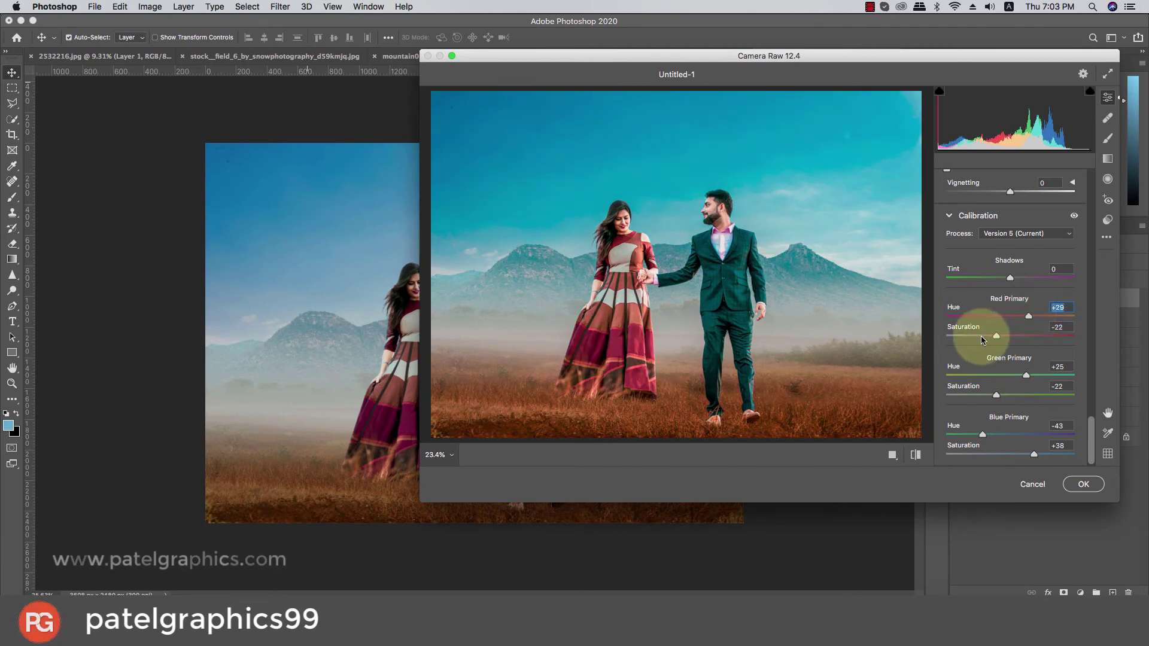
scroll(981, 281, up, 1)
scroll(993, 252, up, 1)
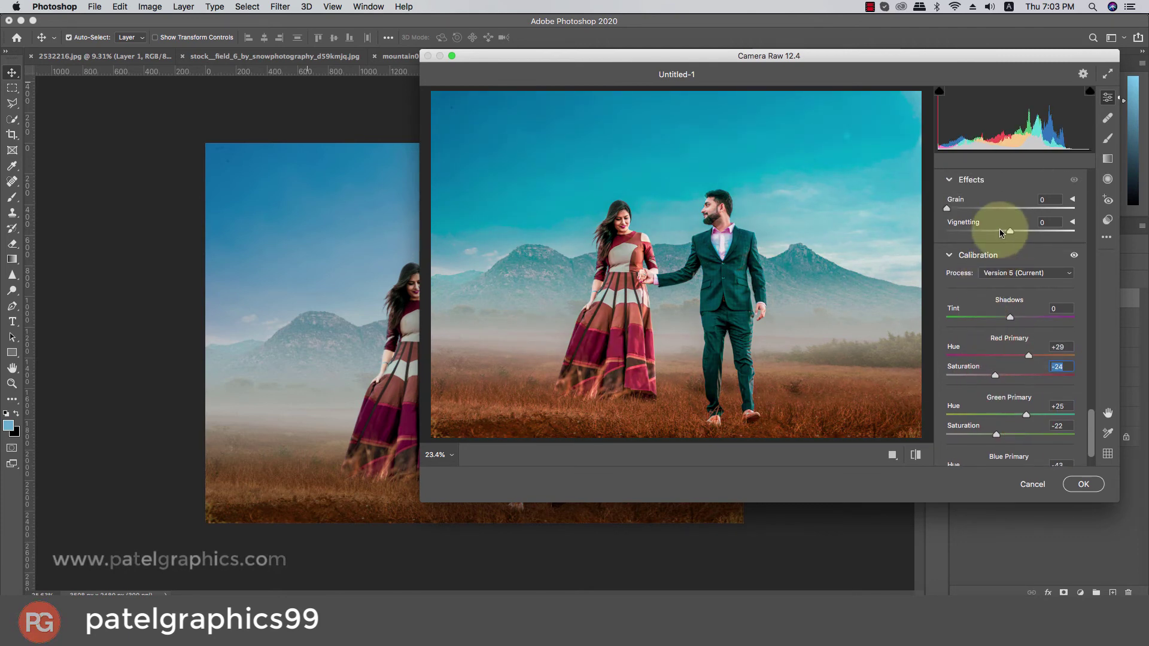
drag(1010, 231, 995, 236)
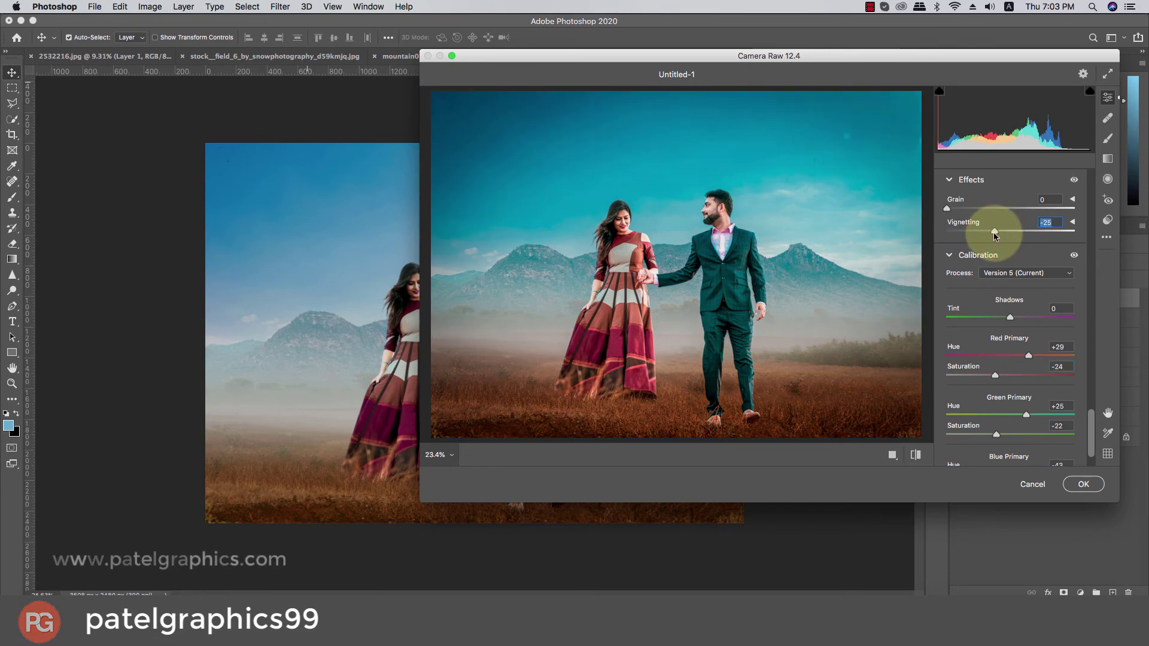
Add -25 vignetting and lower Oranges luminance to -1
drag(1091, 412, 1082, 346)
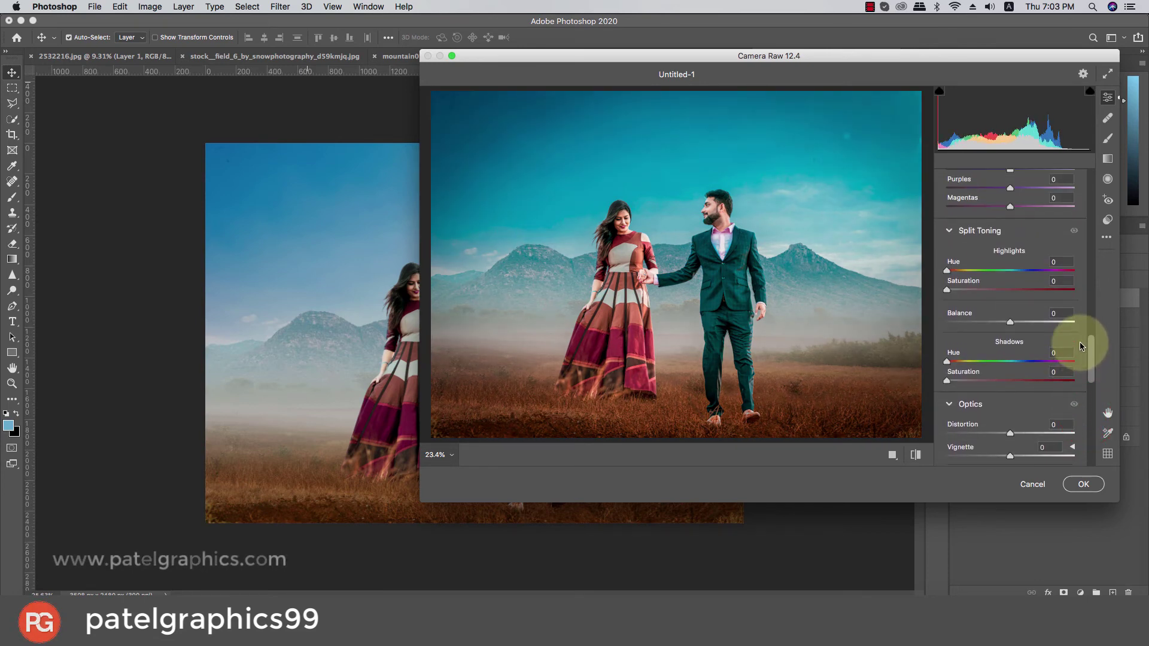
scroll(1065, 293, up, 5)
scroll(1065, 285, up, 2)
scroll(1041, 317, down, 2)
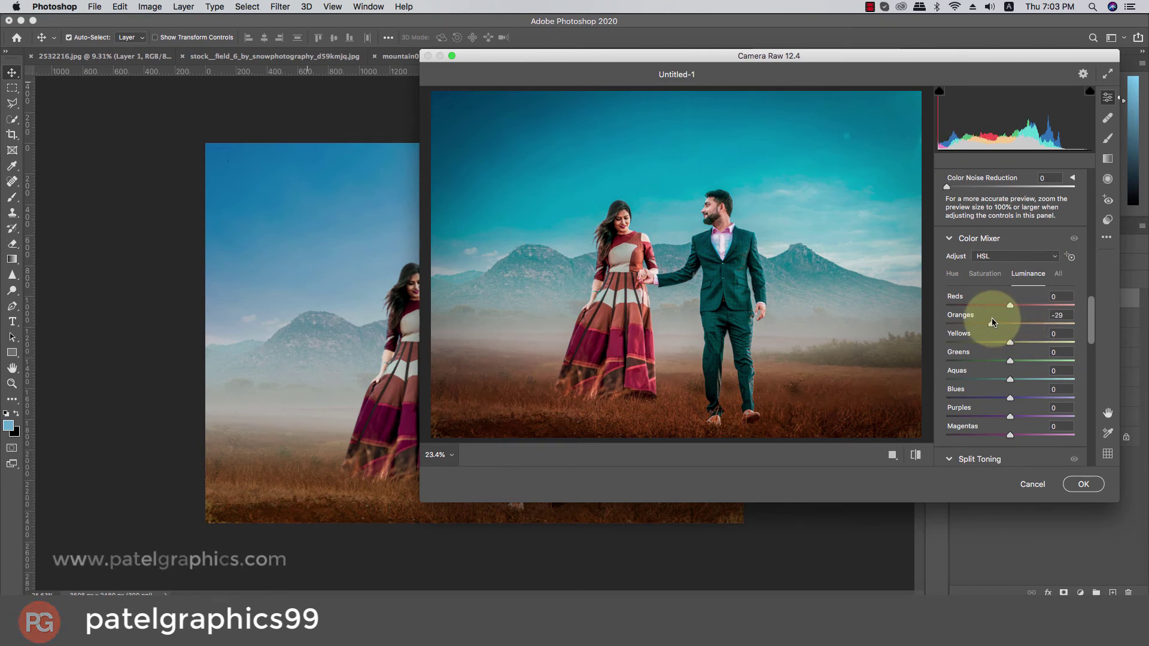
drag(992, 323, 1011, 324)
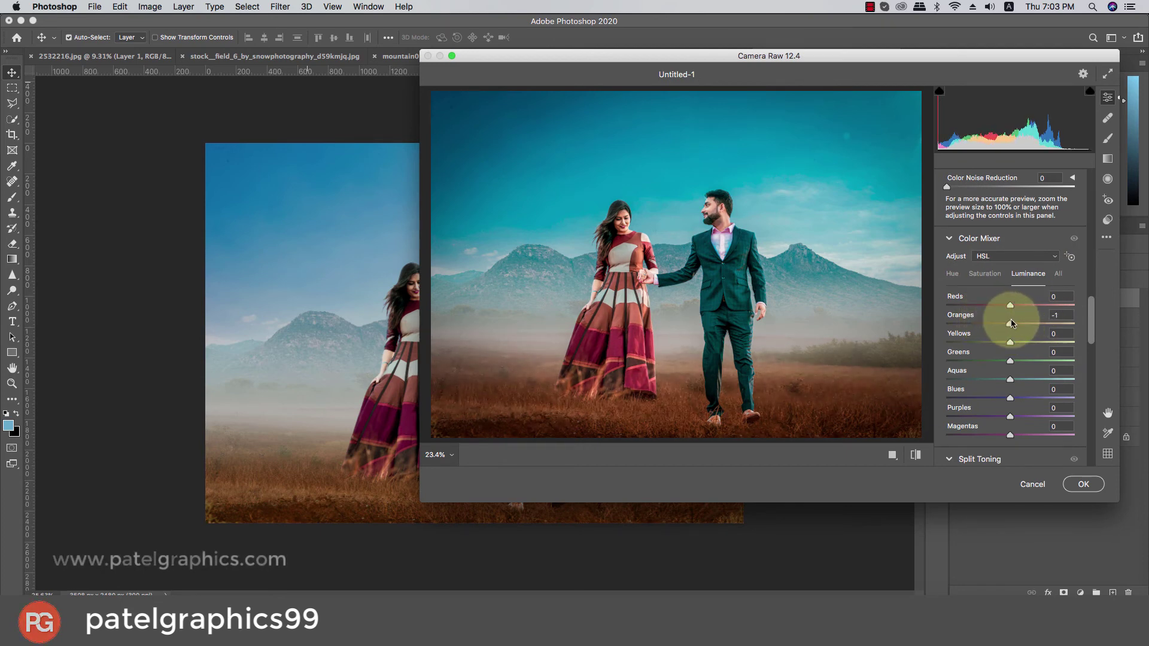
scroll(1011, 324, up, 3)
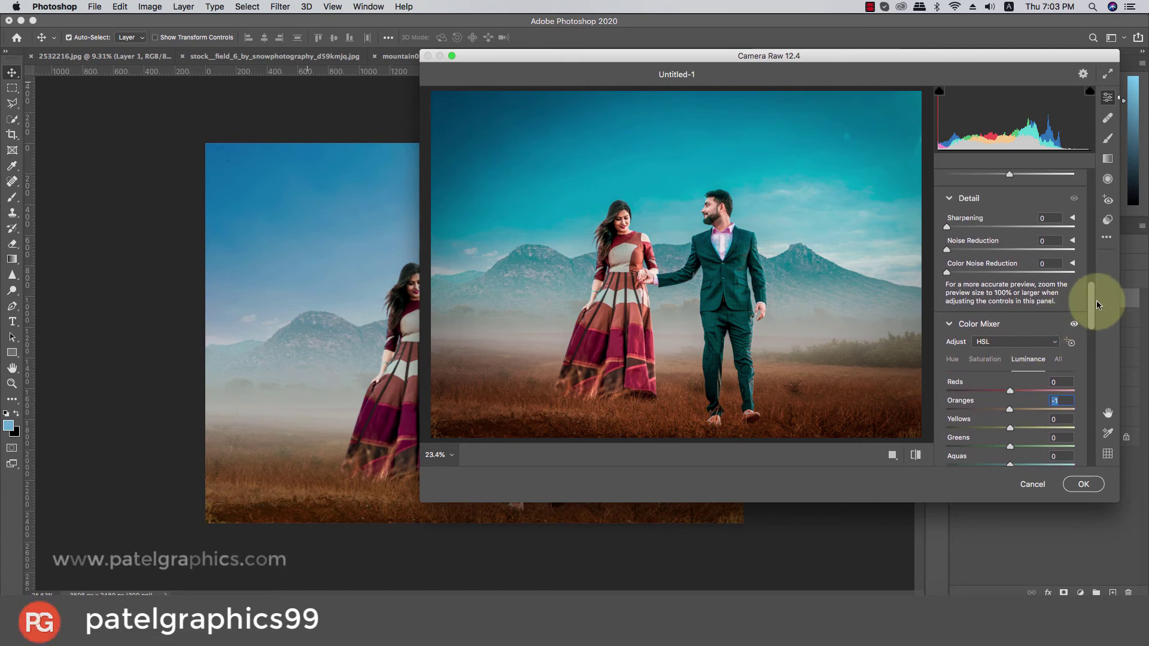
drag(1096, 301, 1090, 270)
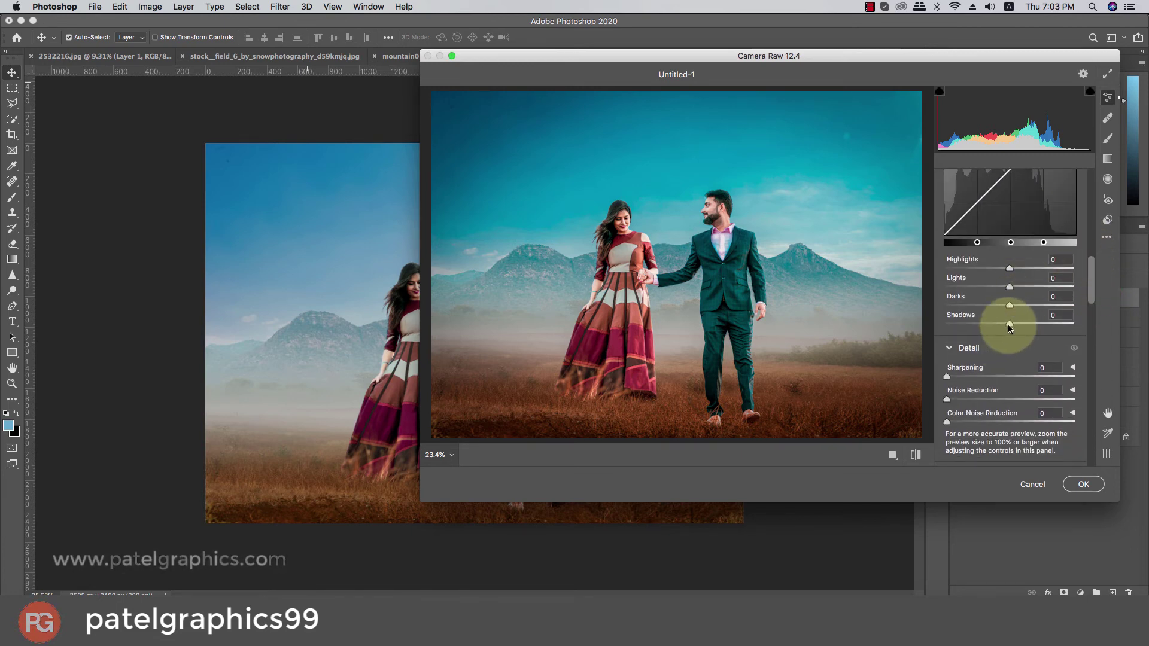
Set the parametric curve to Highlights +2, Lights -21, Darks +1 and Shadows +5
mouse_move(1011, 325)
mouse_down()
mouse_move(991, 323)
mouse_move(1058, 331)
mouse_move(1000, 332)
mouse_move(1038, 336)
mouse_move(1014, 342)
mouse_move(996, 307)
mouse_move(1020, 305)
mouse_move(1009, 274)
mouse_move(1006, 289)
mouse_move(981, 291)
mouse_move(1038, 271)
mouse_move(984, 277)
mouse_move(1012, 276)
mouse_up()
scroll(999, 275, up, 5)
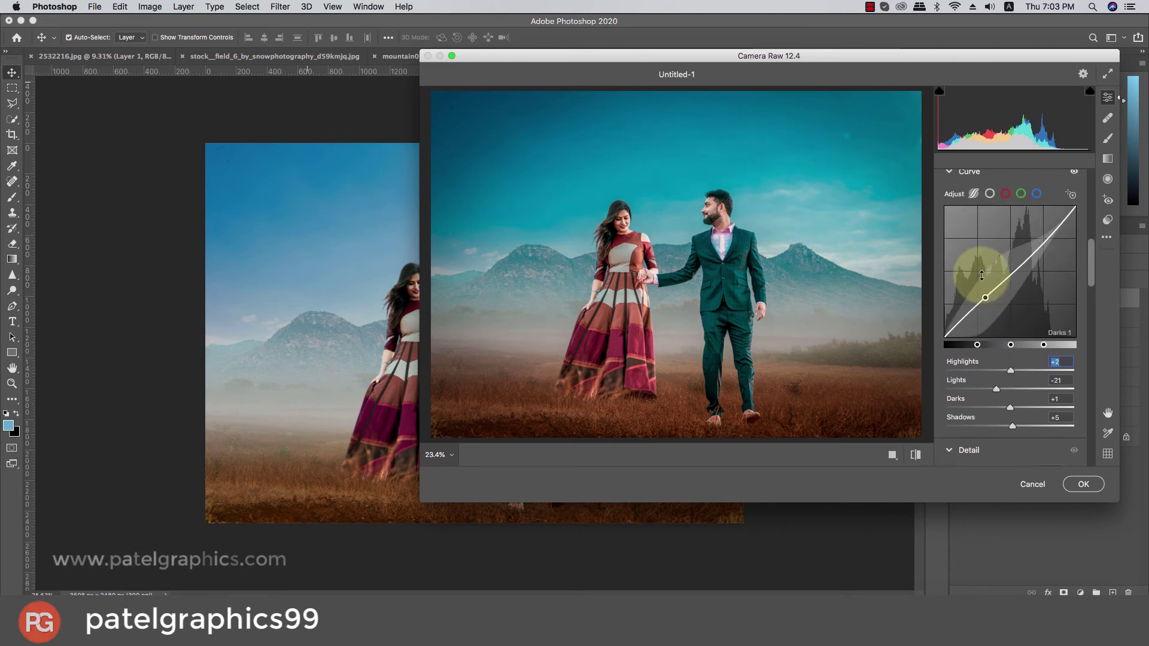
scroll(992, 285, up, 5)
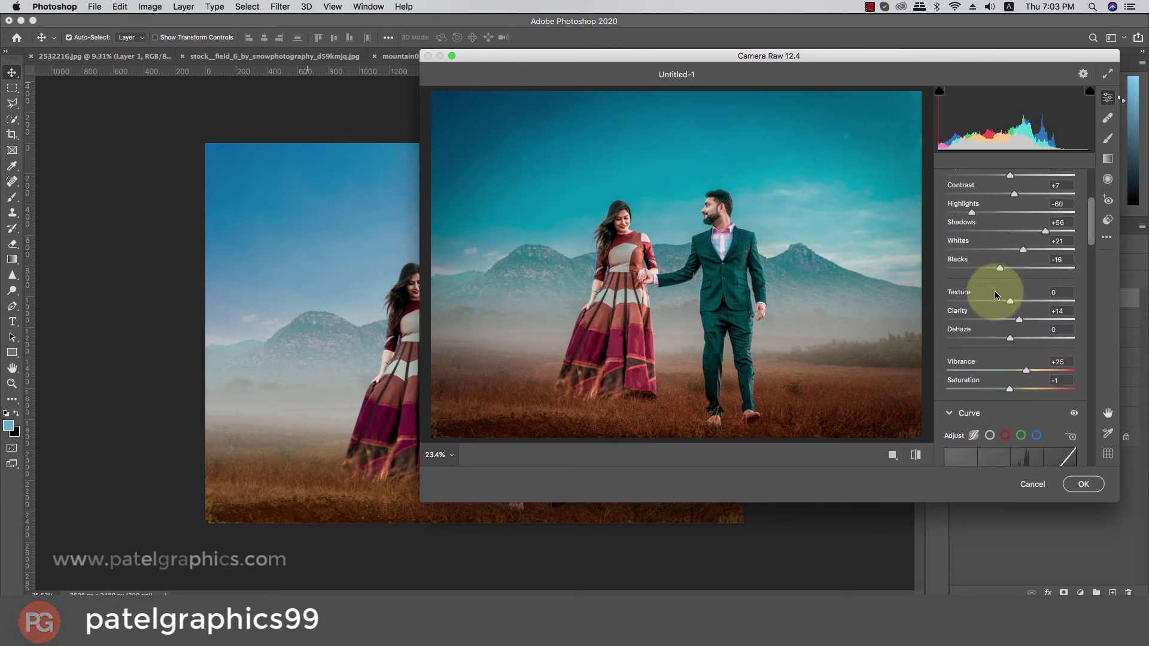
Set Temperature to -1 and Tint to -13, then commit the Camera Raw Filter
scroll(1060, 287, up, 2)
scroll(1041, 270, up, 3)
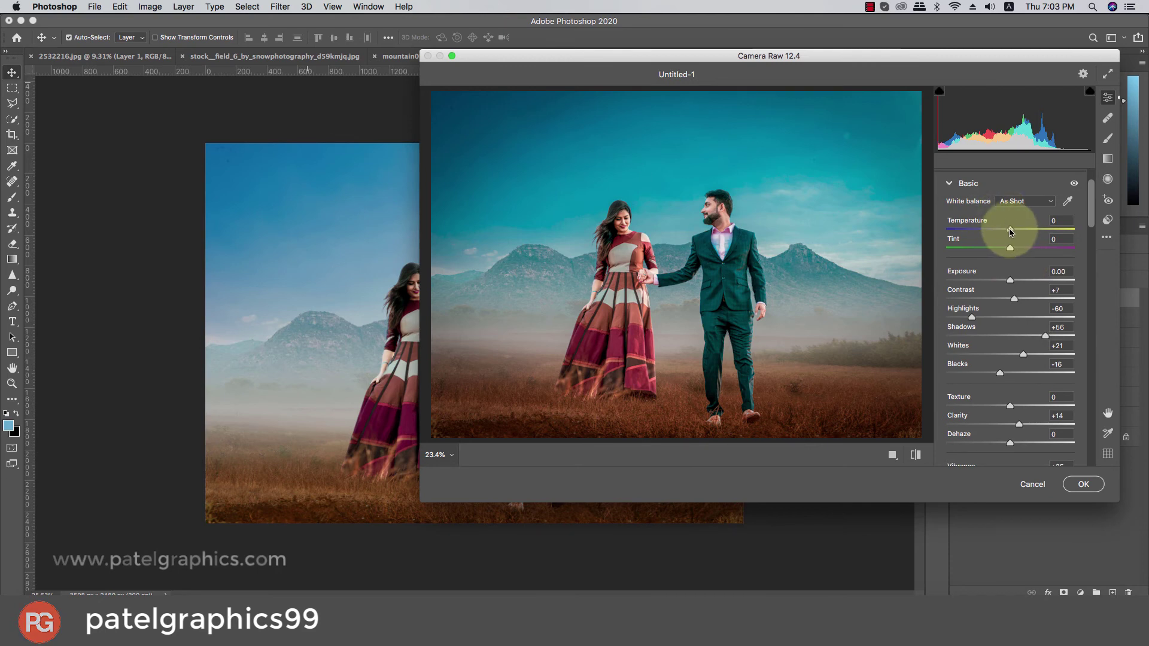
drag(1006, 231, 1011, 237)
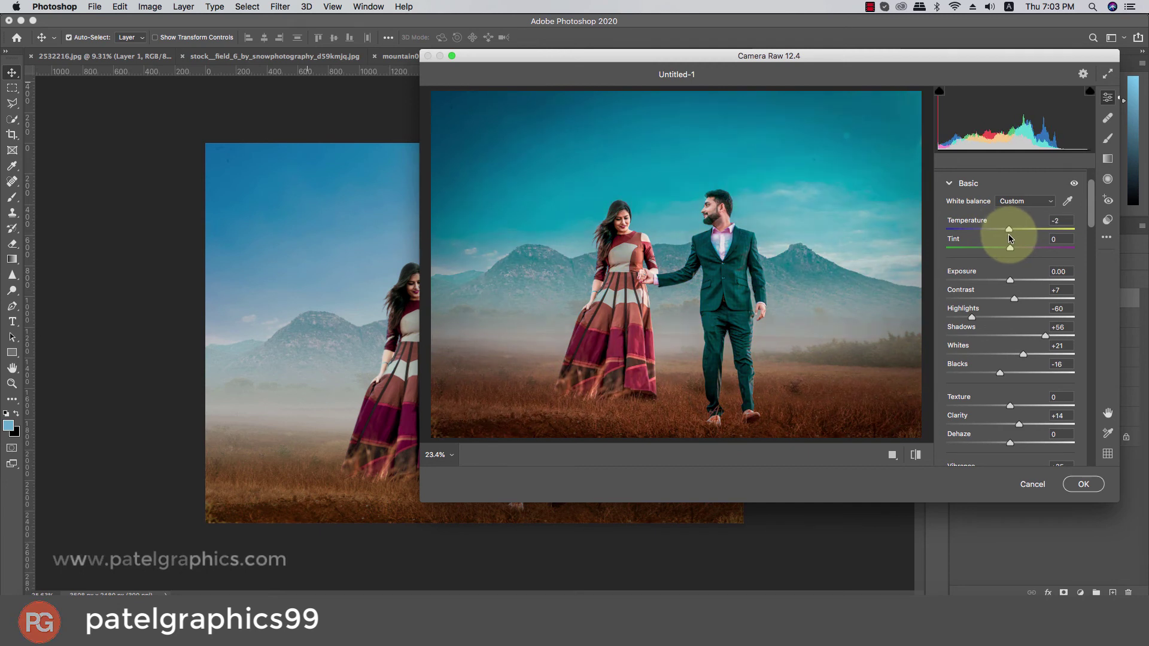
drag(1009, 237, 1008, 237)
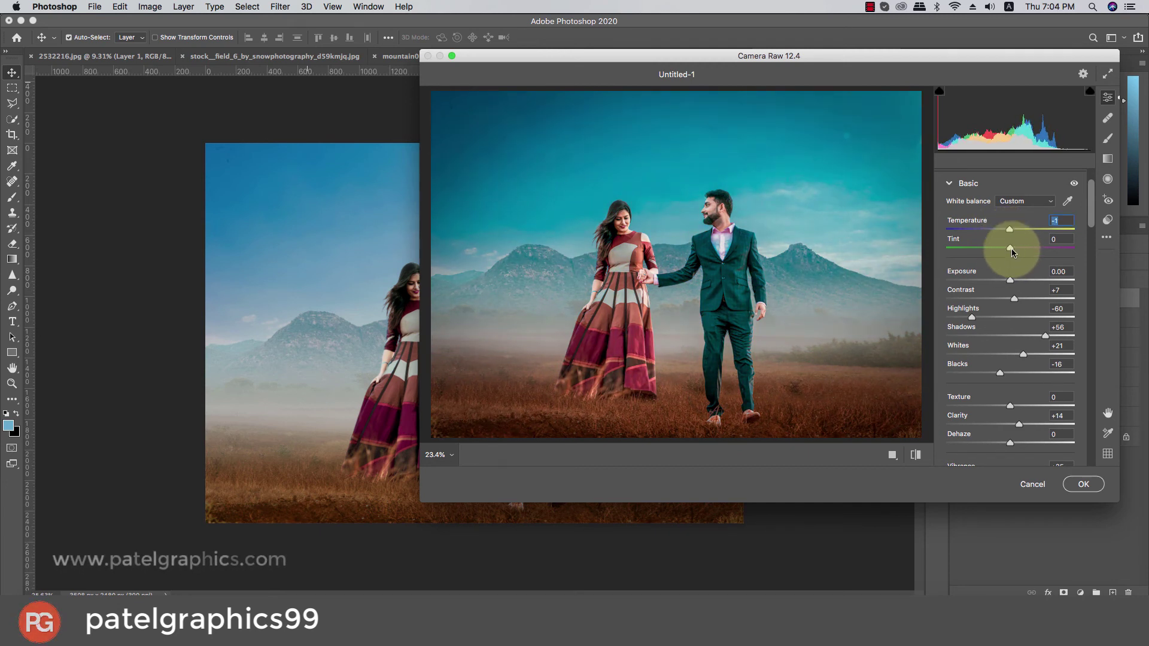
drag(1019, 249, 1034, 253)
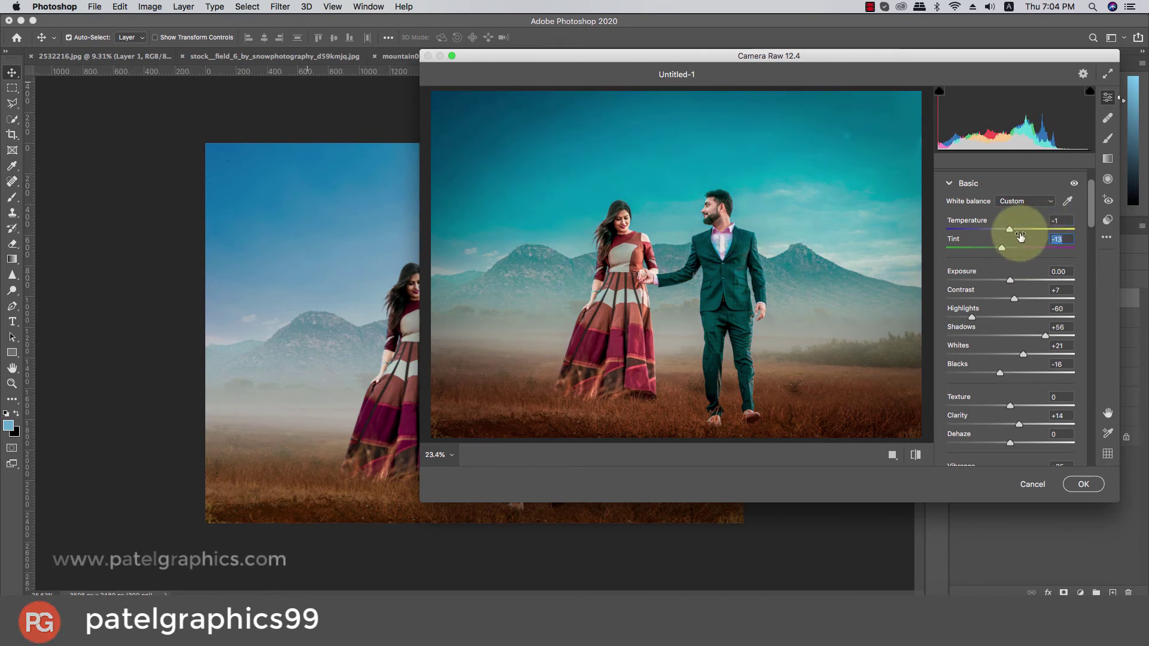
click(1082, 484)
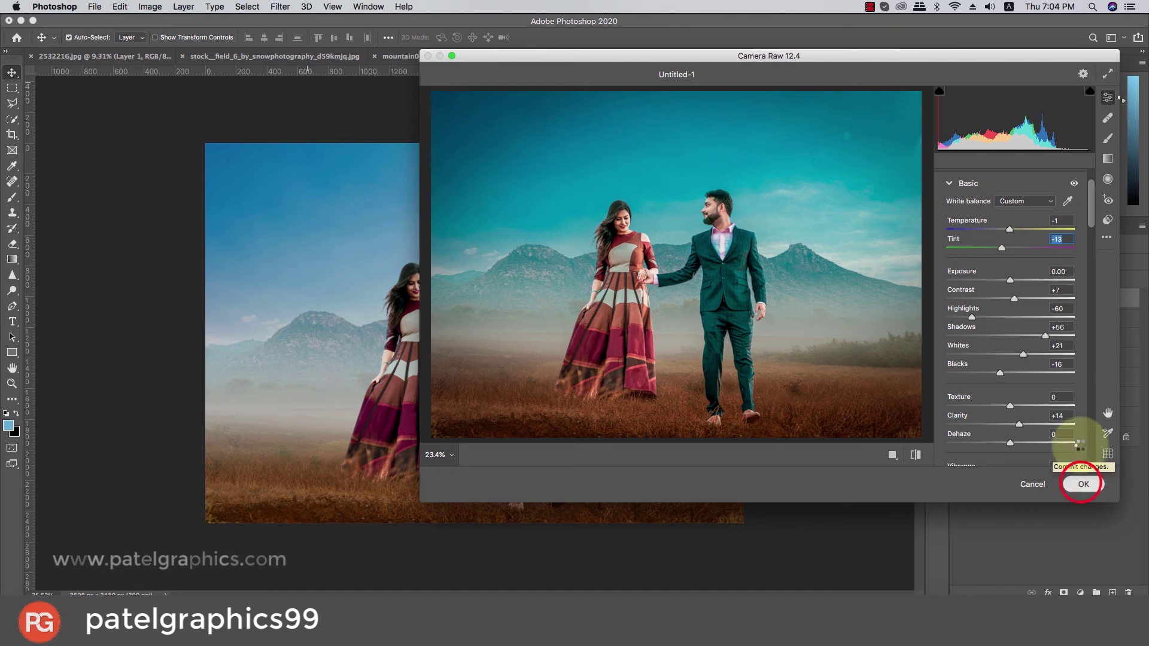
scroll(525, 299, up, 2)
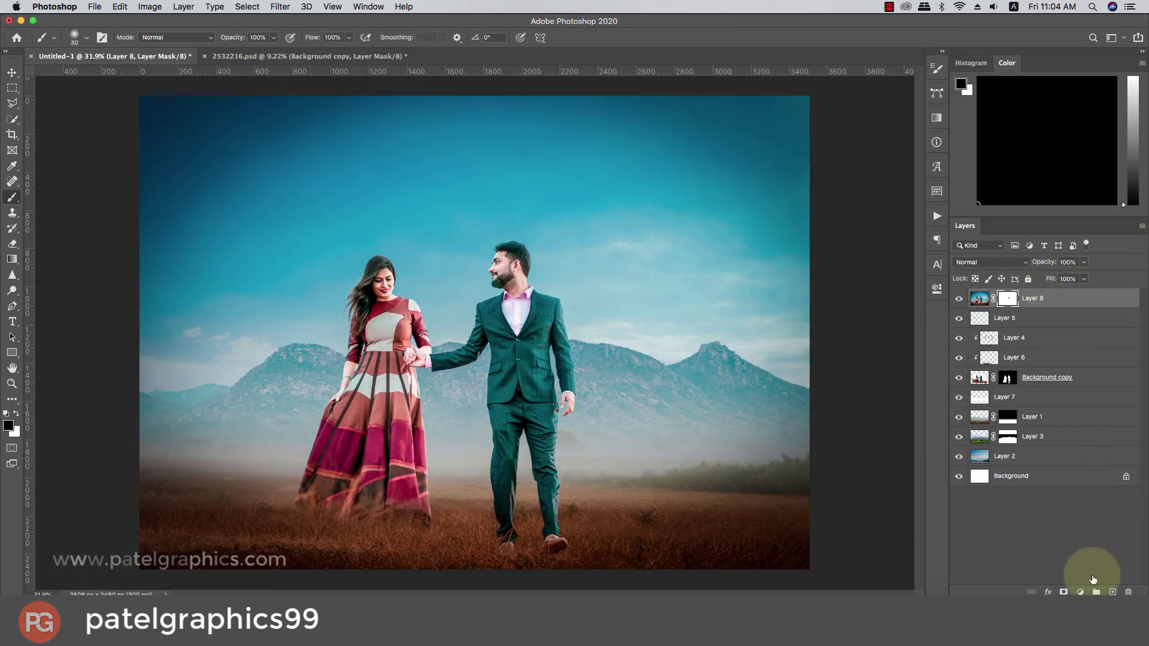
Add a Color Lookup 1 adjustment layer using the 2Strip.look LUT
click(1080, 593)
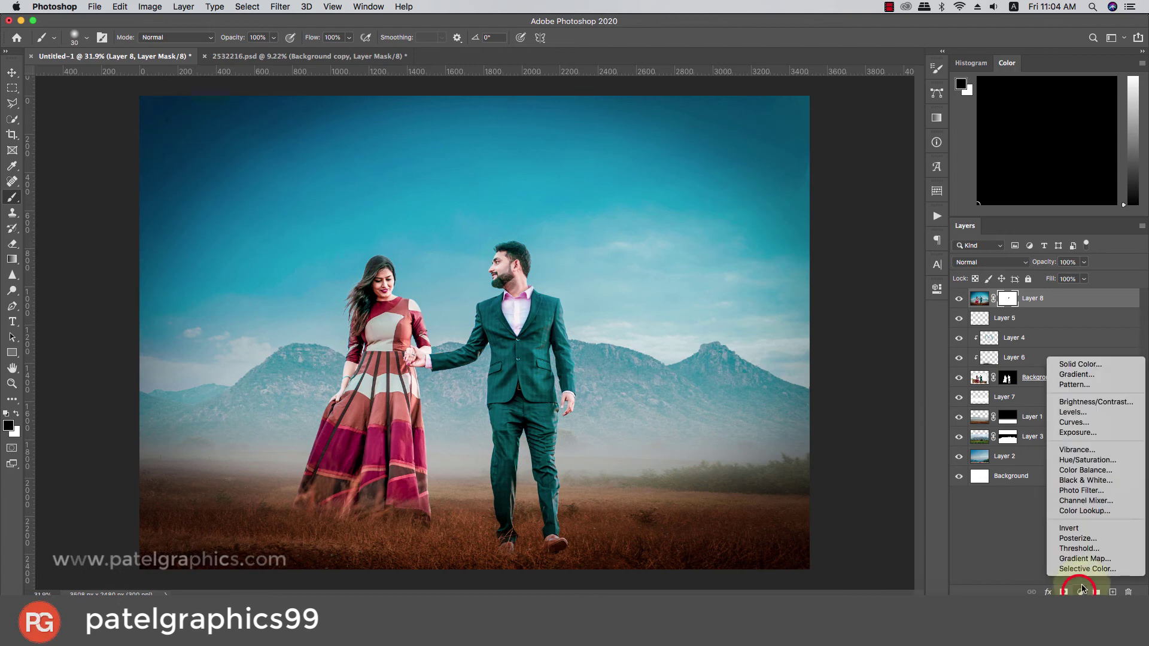
click(1092, 514)
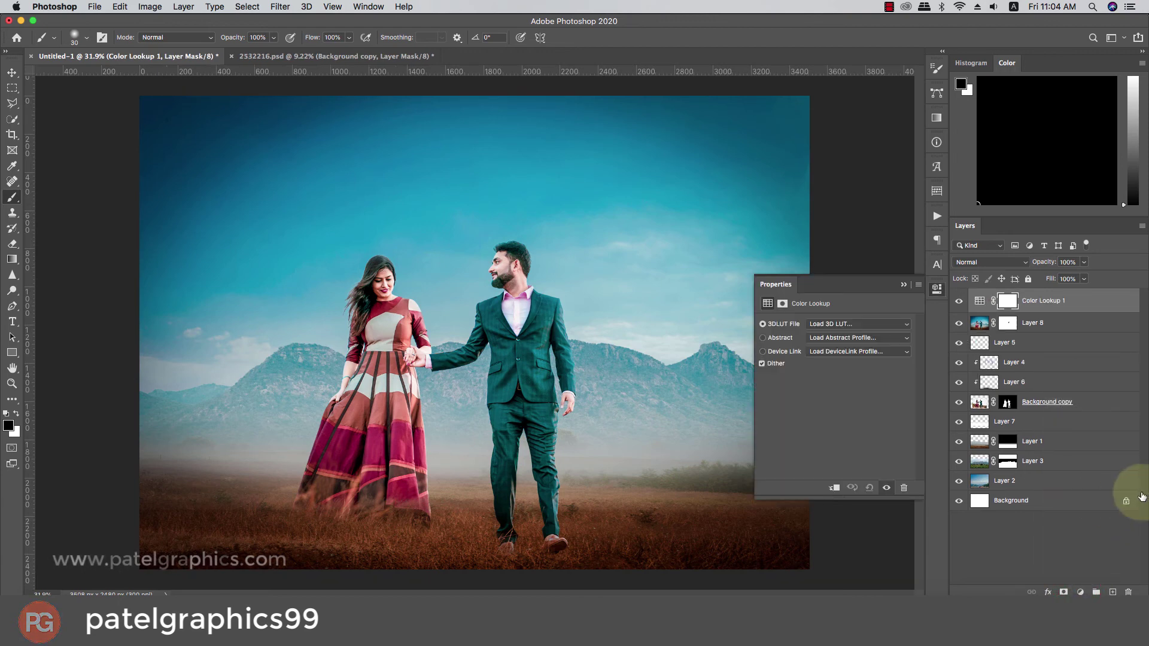
click(837, 325)
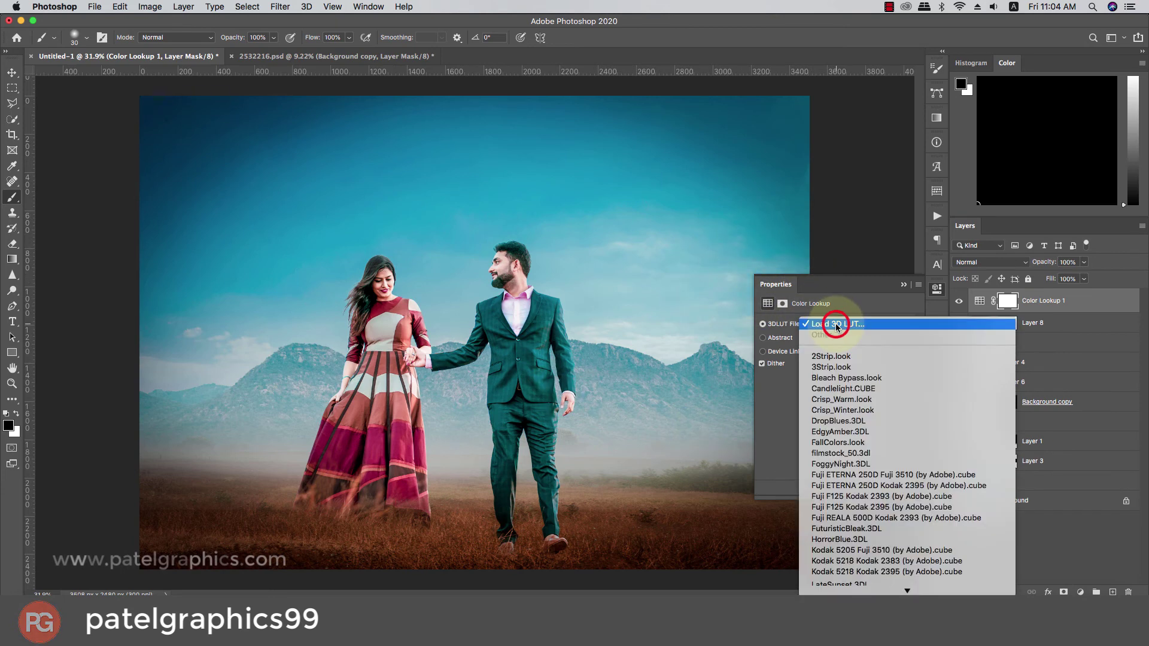
click(832, 356)
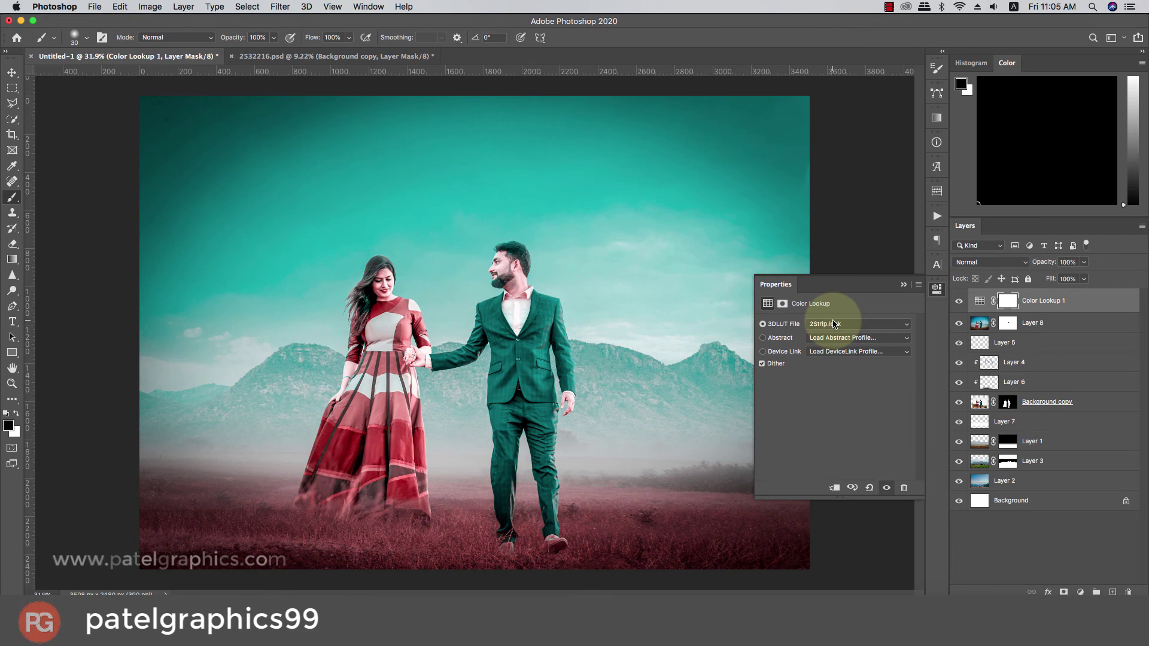
click(903, 284)
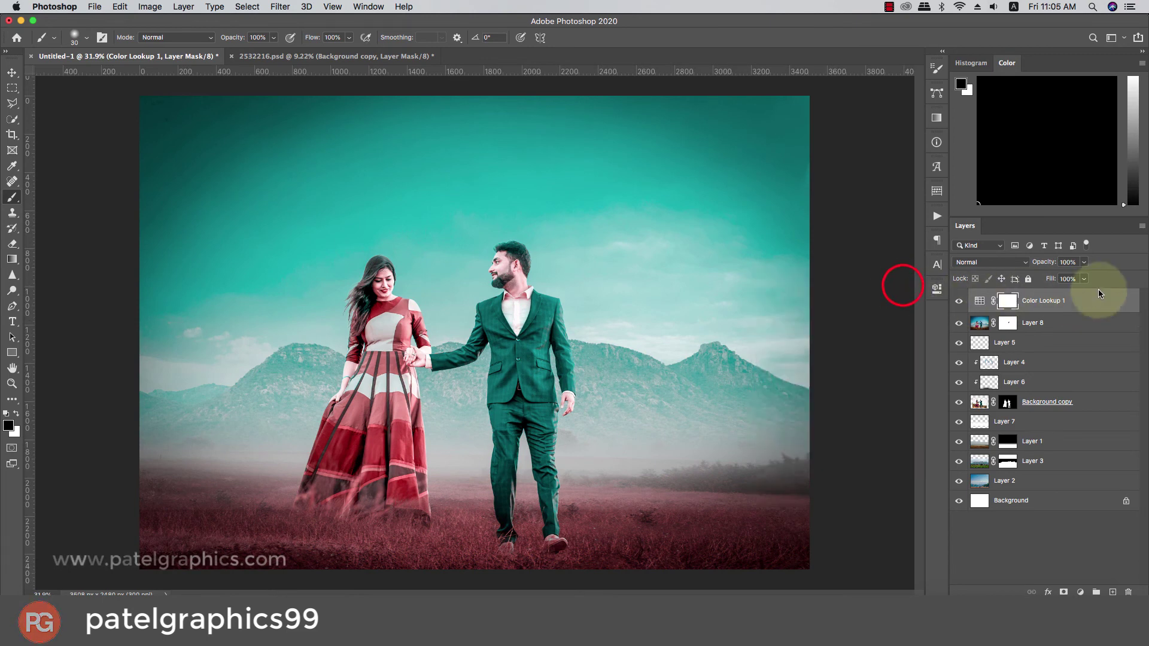
Lower Color Lookup 1's opacity to 25%
mouse_move(1083, 262)
mouse_down()
mouse_move(1032, 279)
mouse_move(1061, 282)
mouse_up()
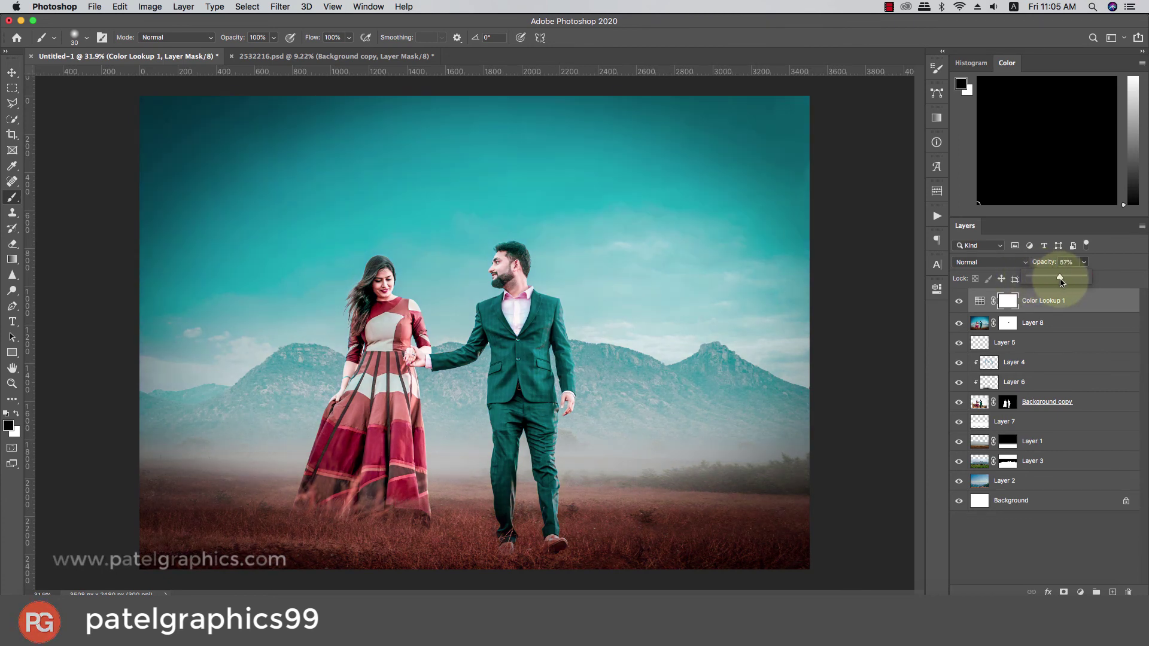
mouse_move(1053, 283)
mouse_down()
mouse_move(1010, 281)
mouse_move(1030, 285)
mouse_up()
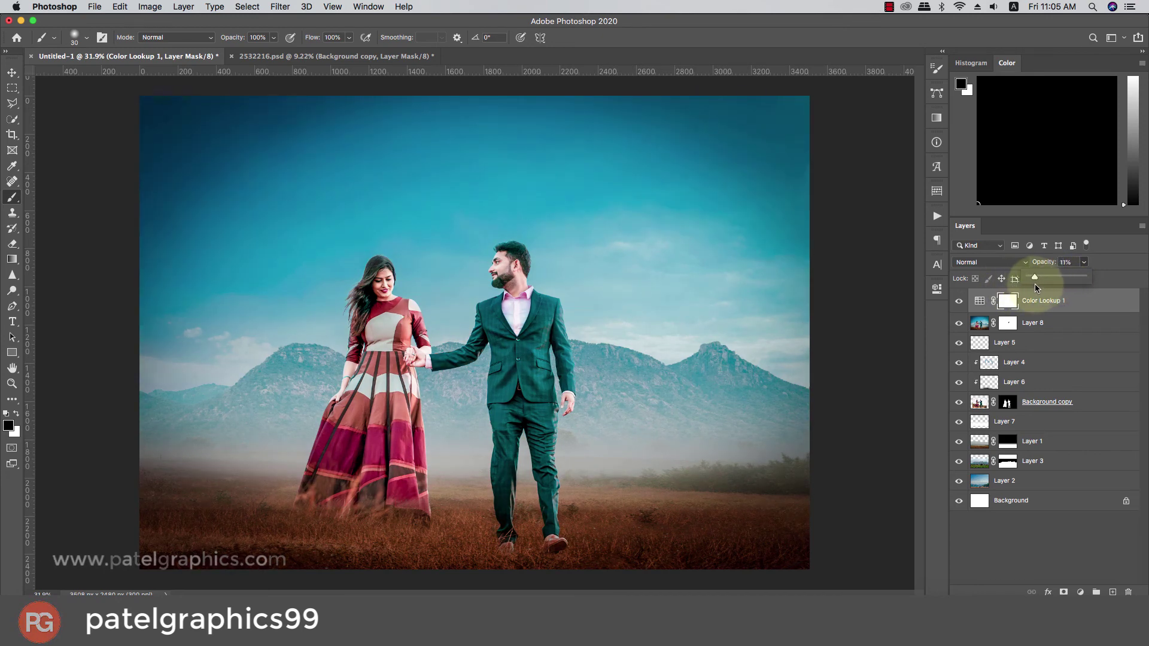
click(1068, 303)
Duplicate Color Lookup 1 and set the copy's opacity to 100%
key(super+j)
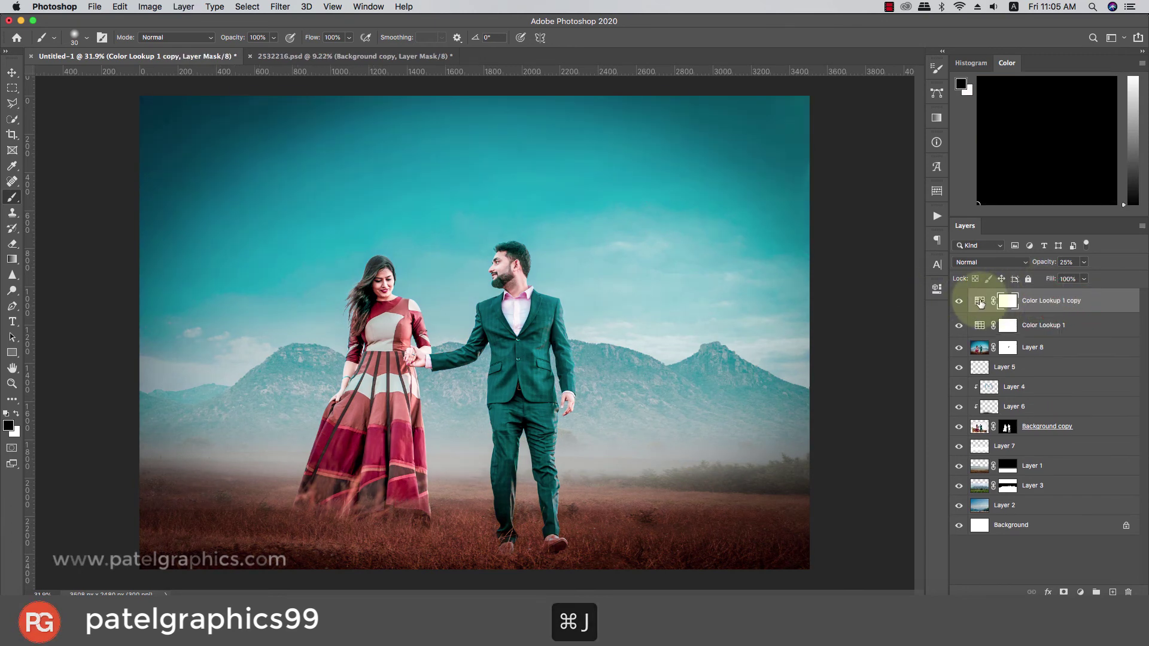
double_click(979, 300)
click(1083, 262)
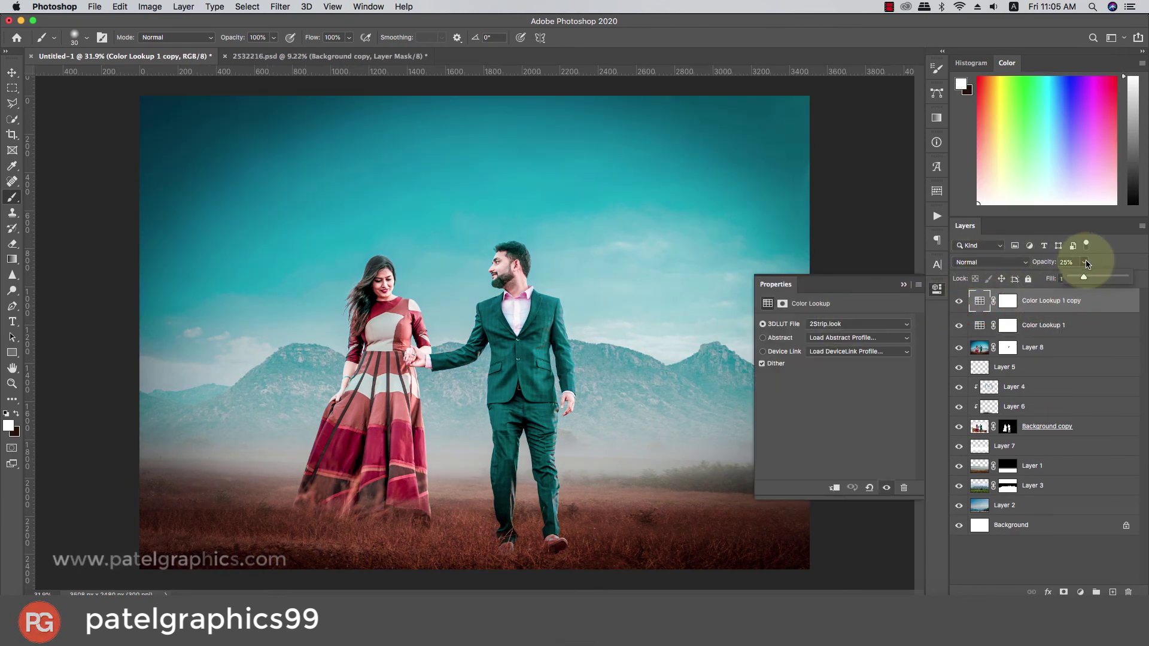
drag(1075, 277, 1125, 277)
Preview LUTs on the copy, from 3Strip.look through FoggyNight.3DL
click(849, 325)
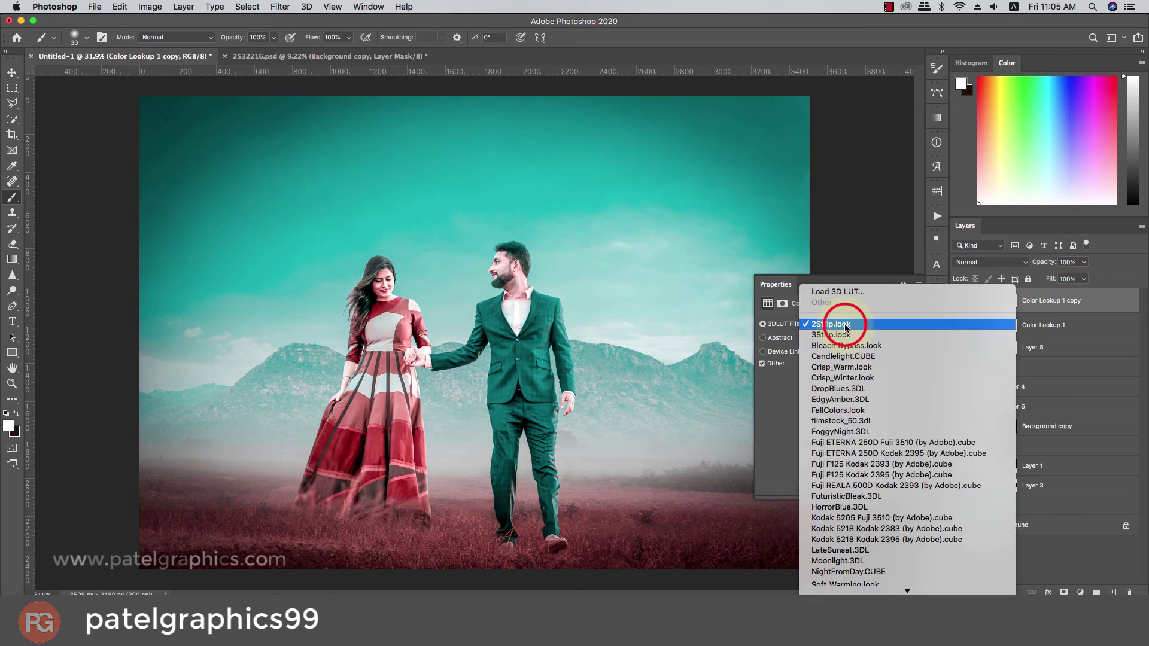
click(838, 334)
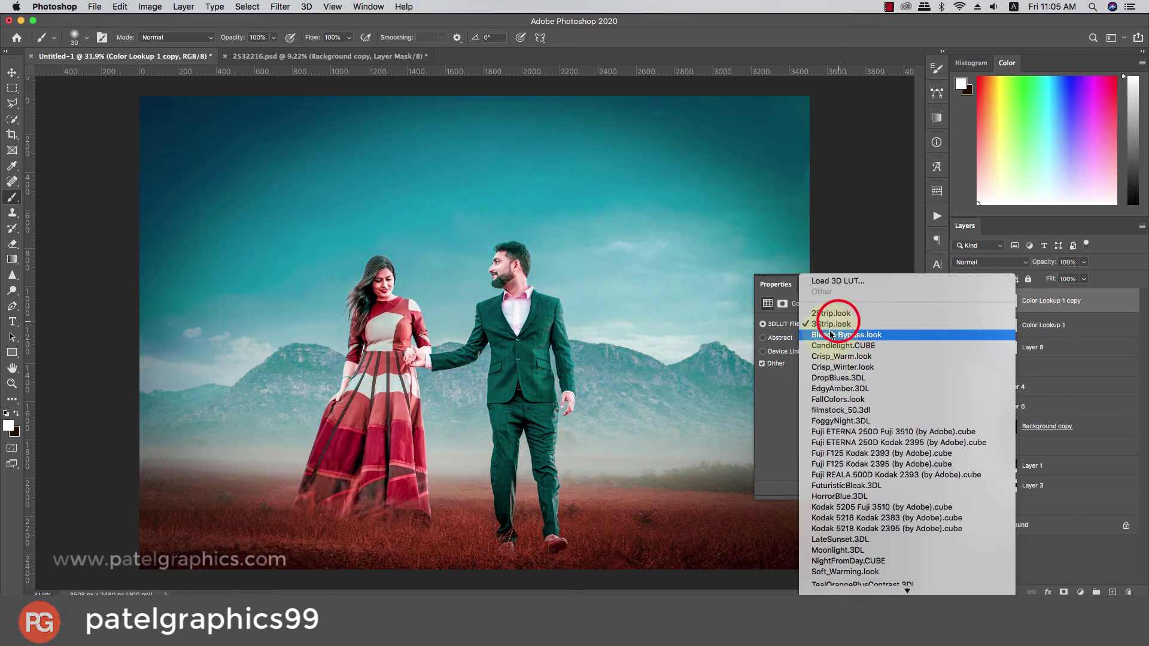
click(832, 334)
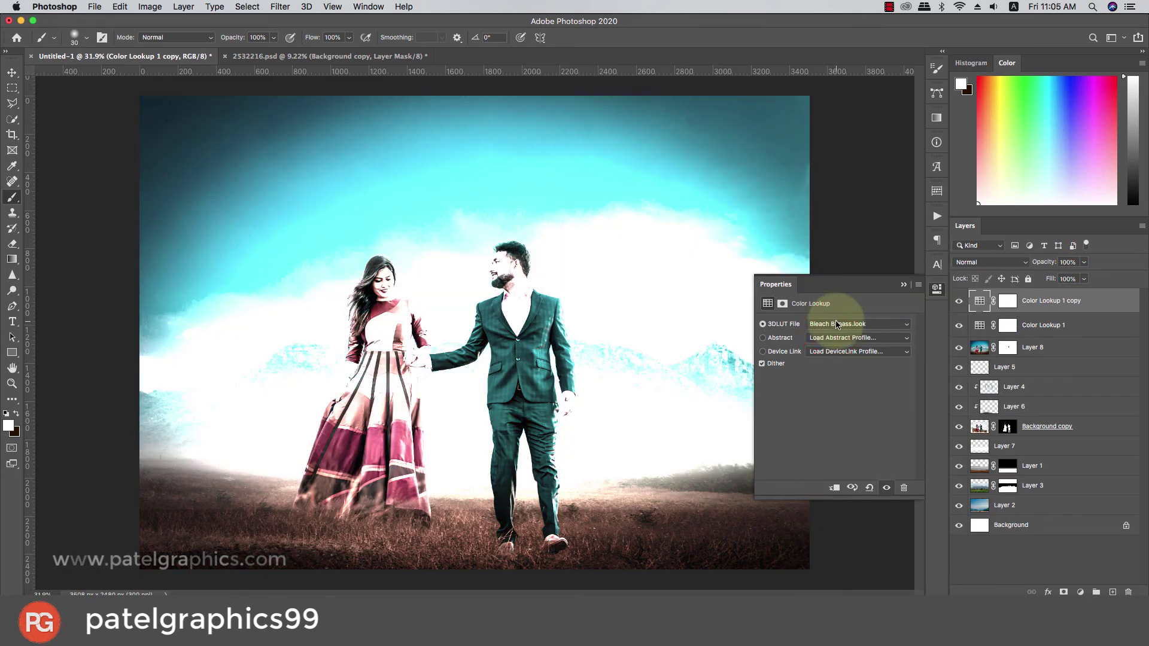
click(837, 325)
click(832, 324)
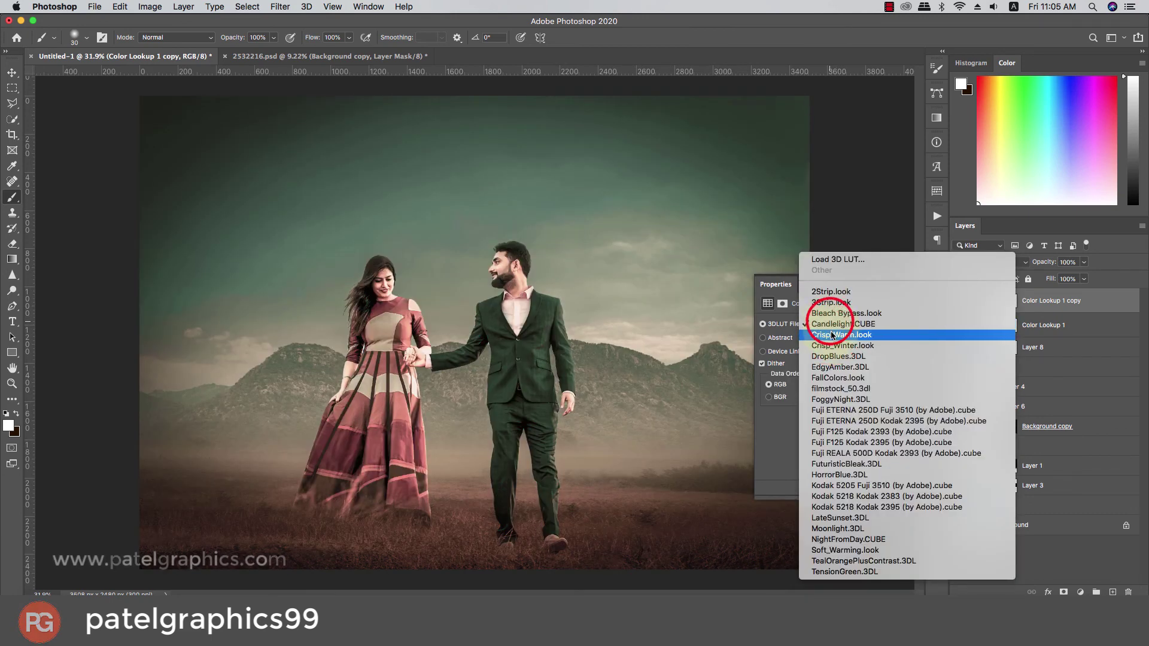
click(833, 335)
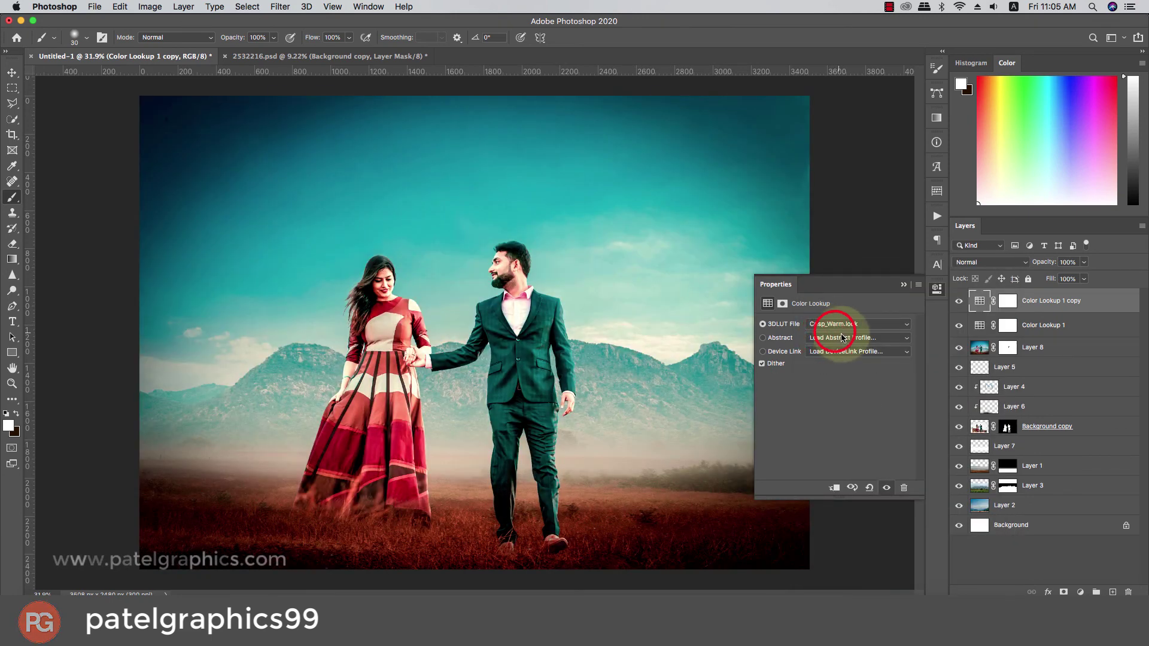
click(834, 325)
click(836, 335)
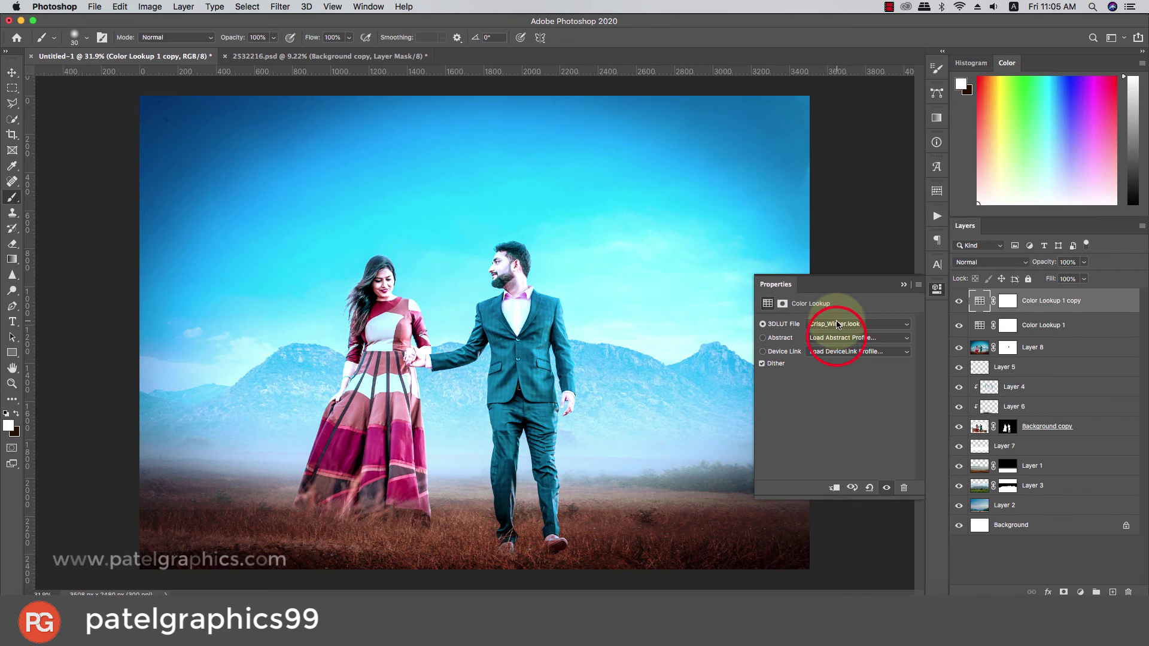
click(836, 324)
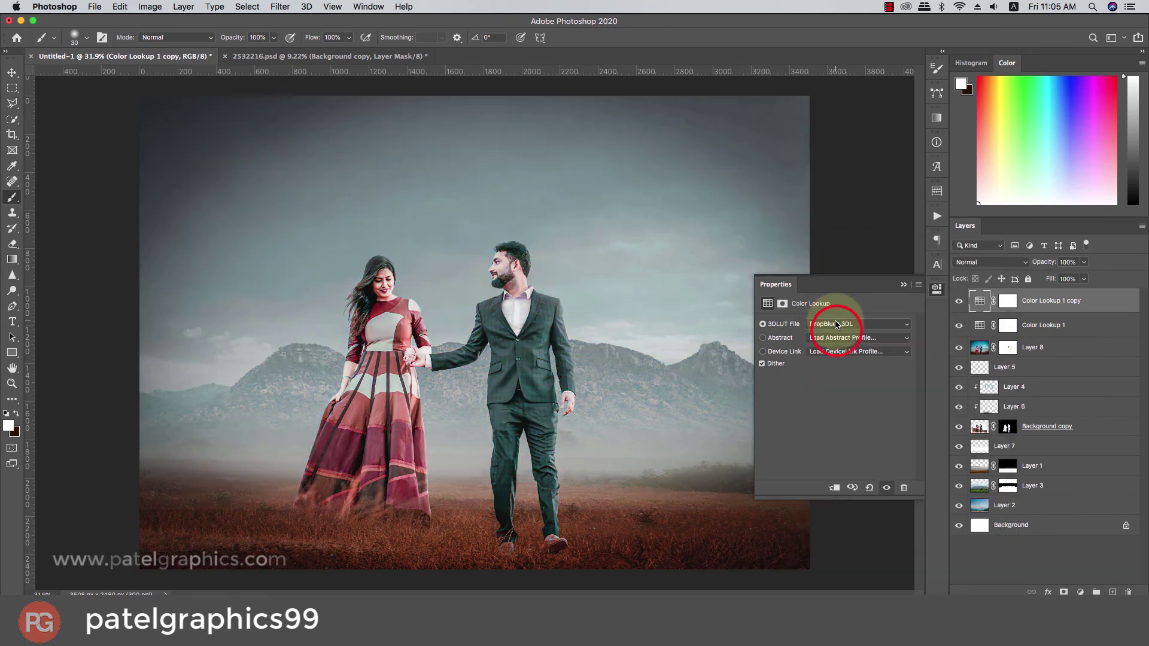
click(836, 325)
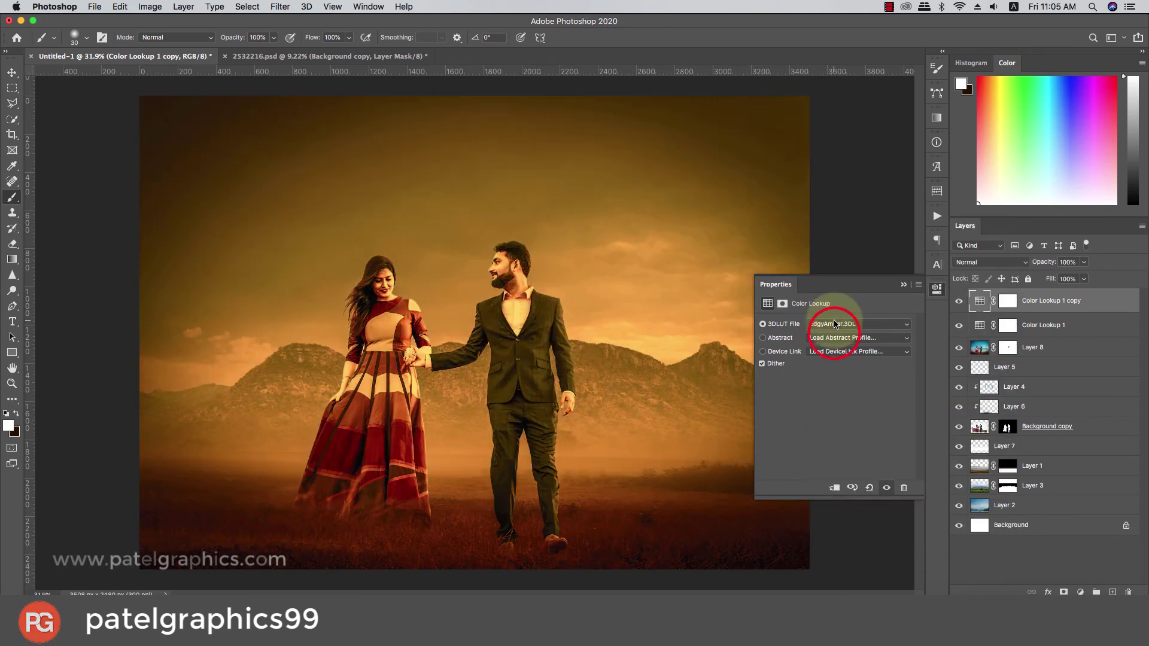
click(836, 325)
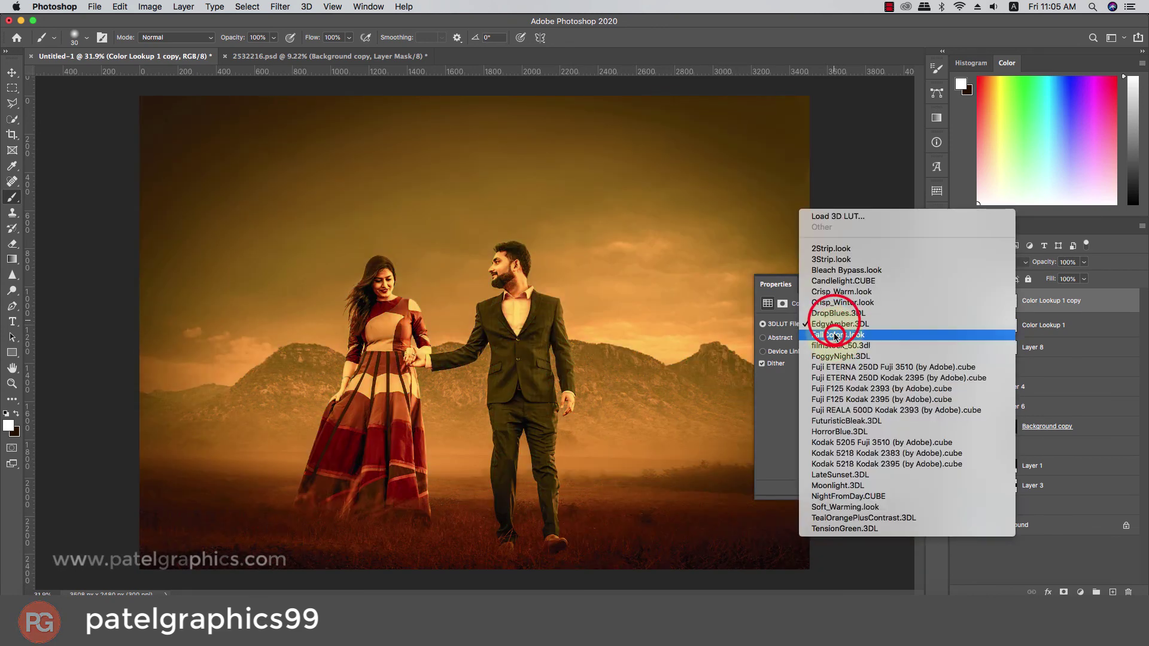
click(835, 335)
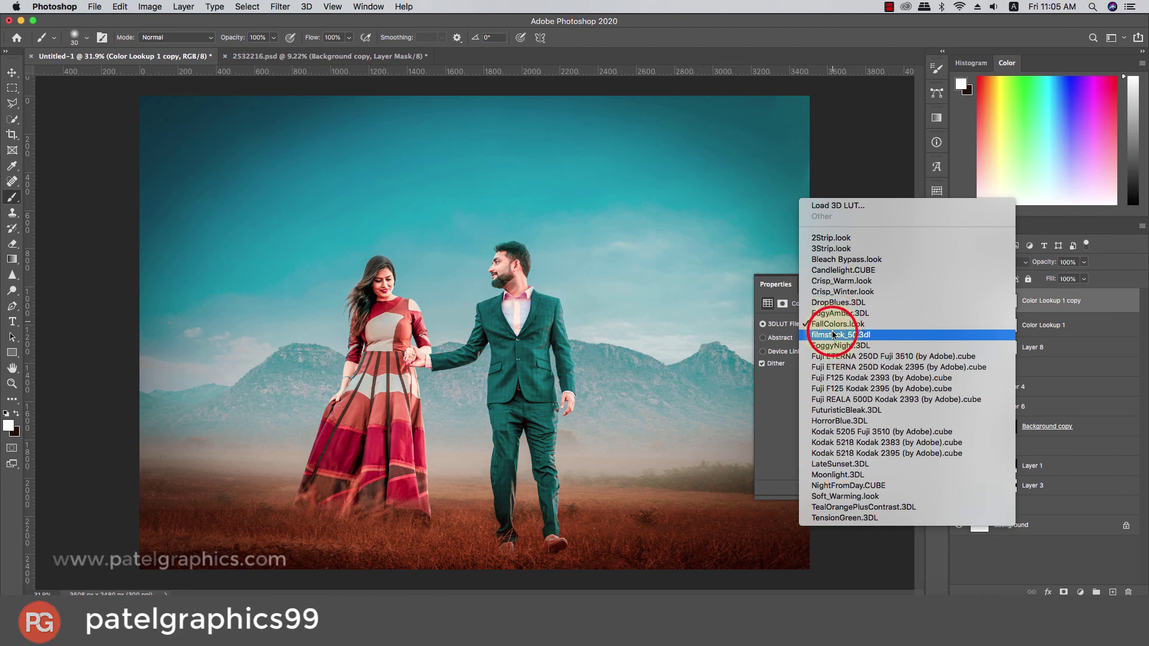
click(833, 335)
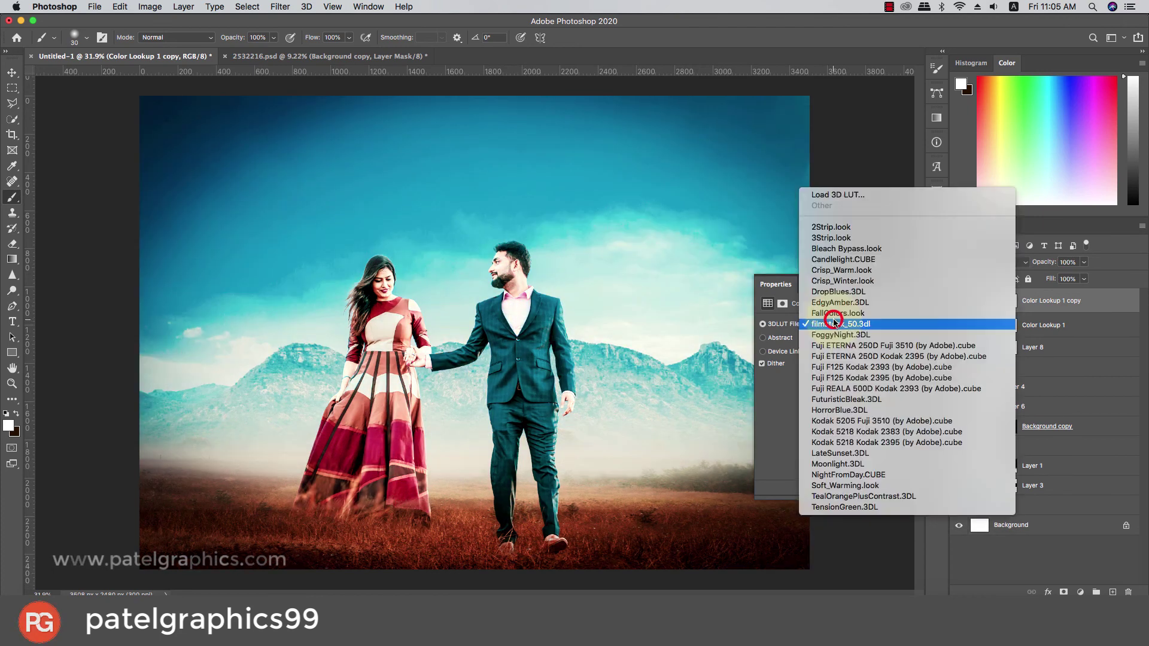
click(835, 324)
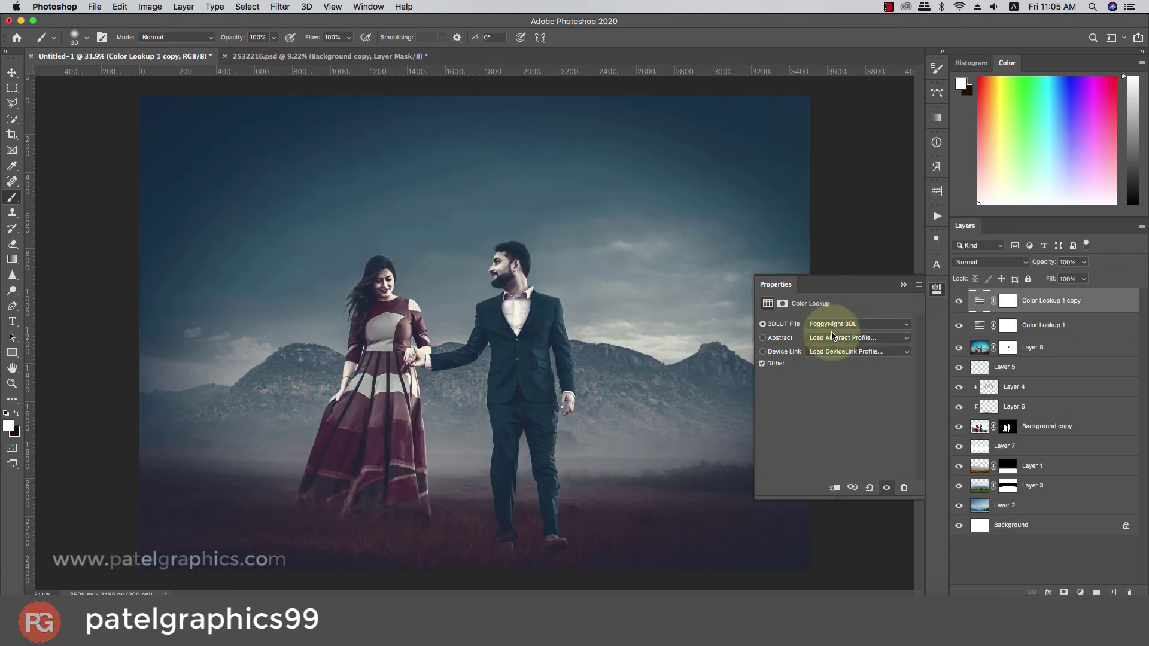
Lower the copy's opacity to about 23% and toggle it to compare
mouse_move(1084, 262)
mouse_down()
mouse_move(1028, 283)
mouse_move(1044, 283)
mouse_up()
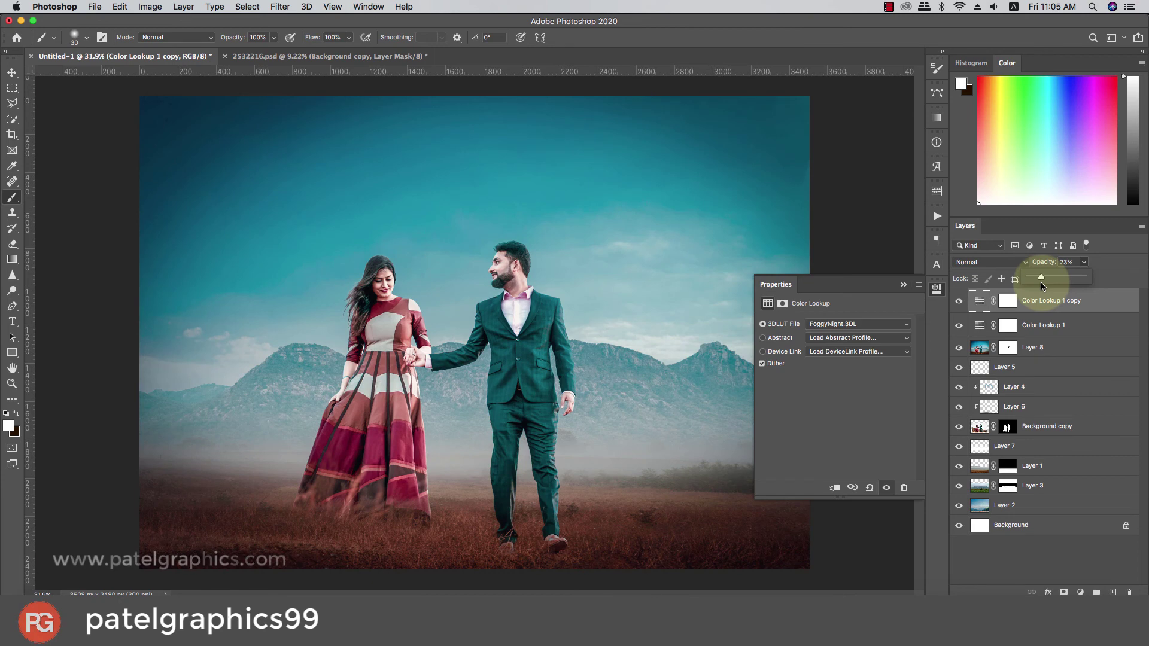
click(904, 284)
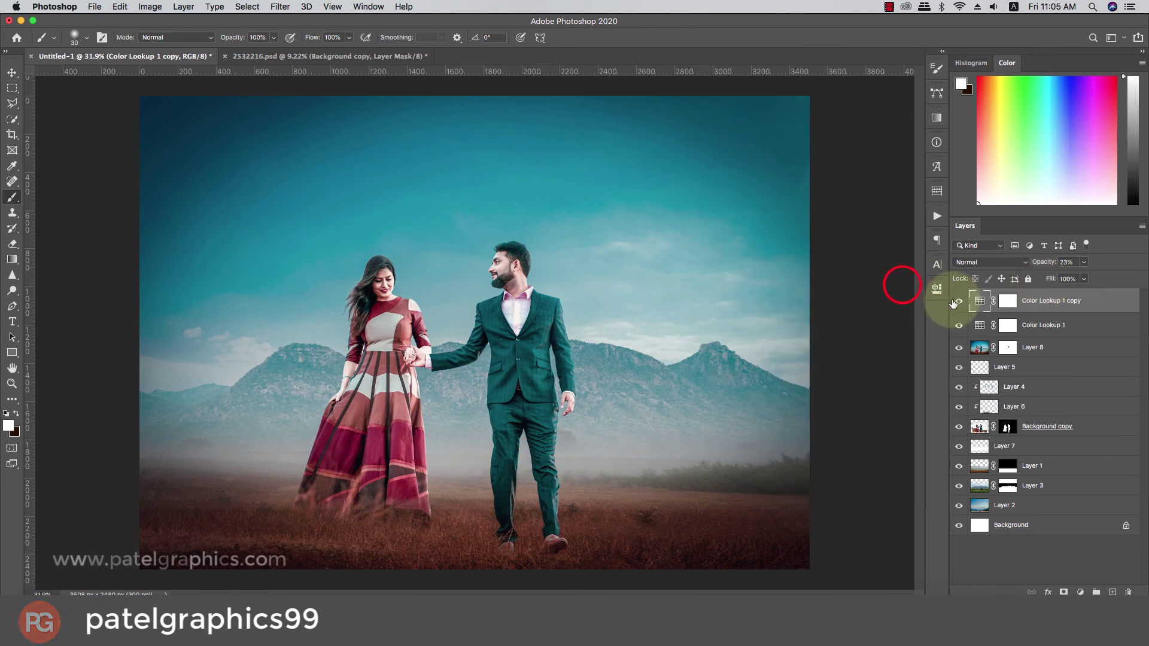
click(956, 302)
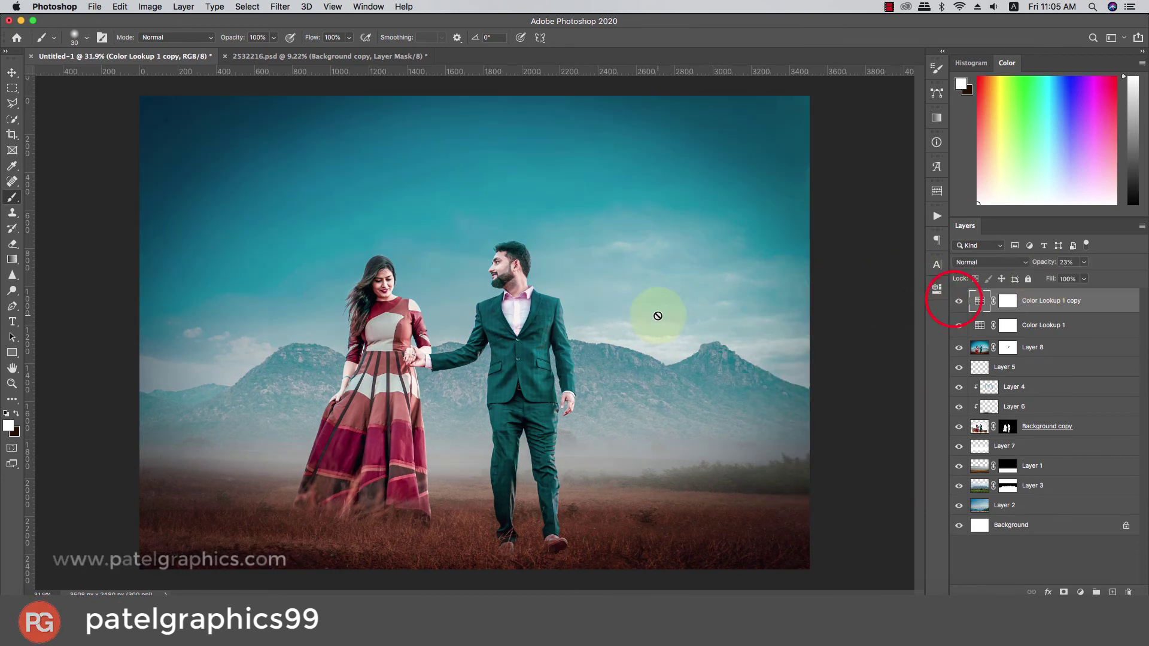
scroll(662, 310, down, 5)
scroll(662, 311, up, 5)
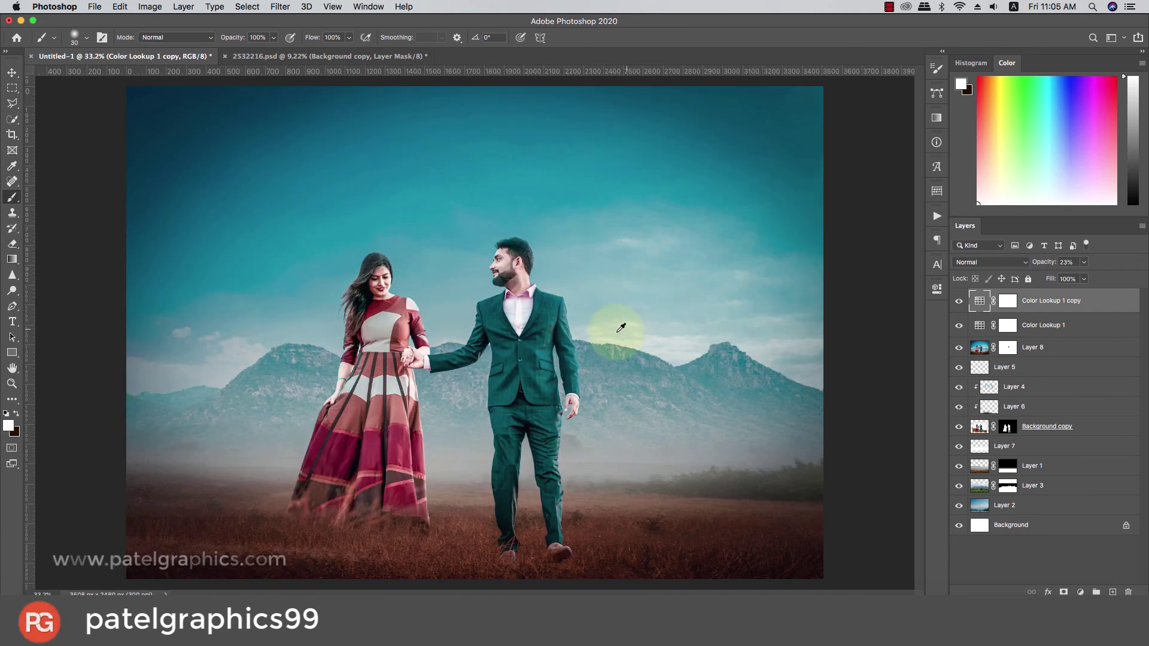
scroll(677, 309, up, 1)
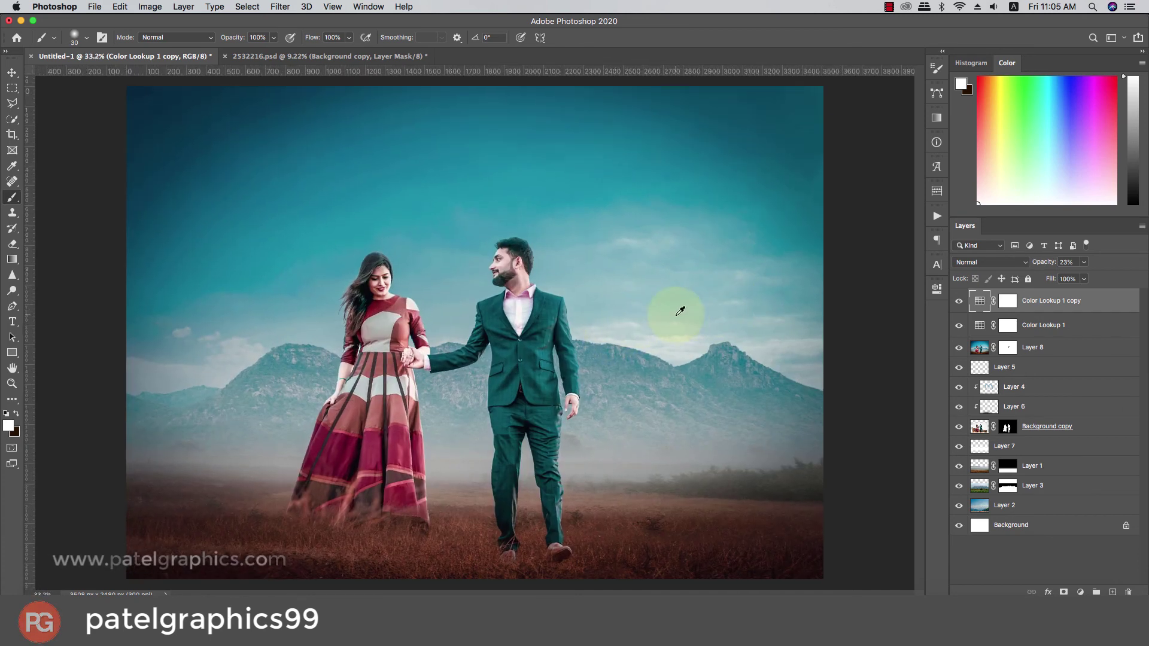
scroll(680, 311, up, 1)
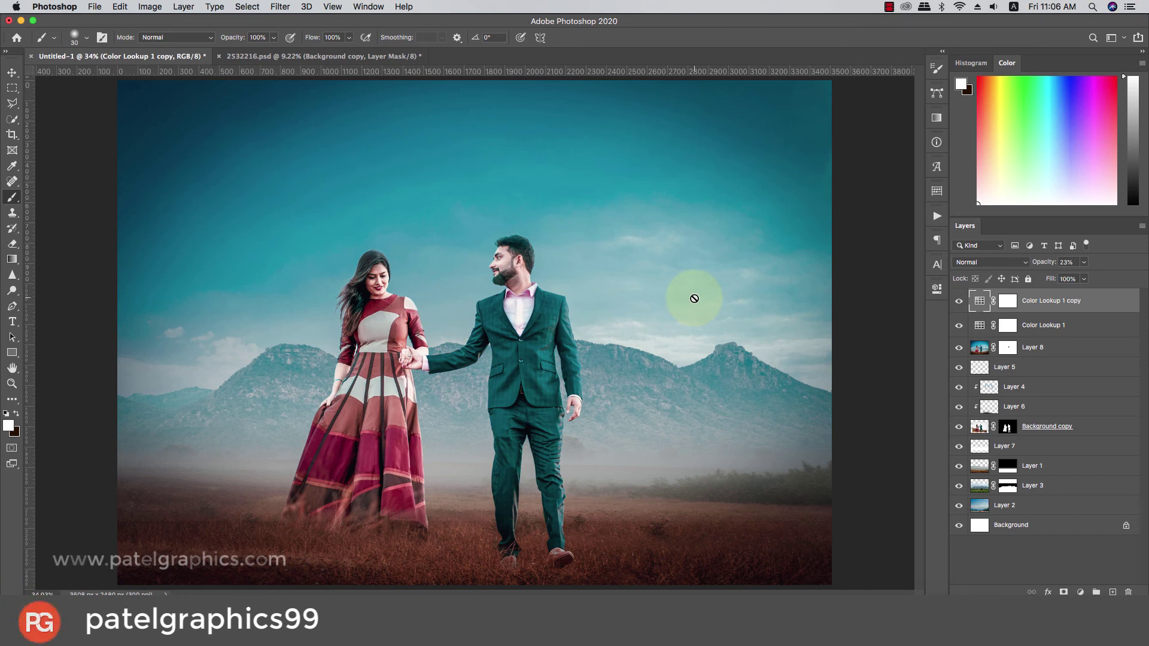
Switch the copy's lookup to Fuji ETERNA 250D Fuji 3510
double_click(970, 306)
click(849, 324)
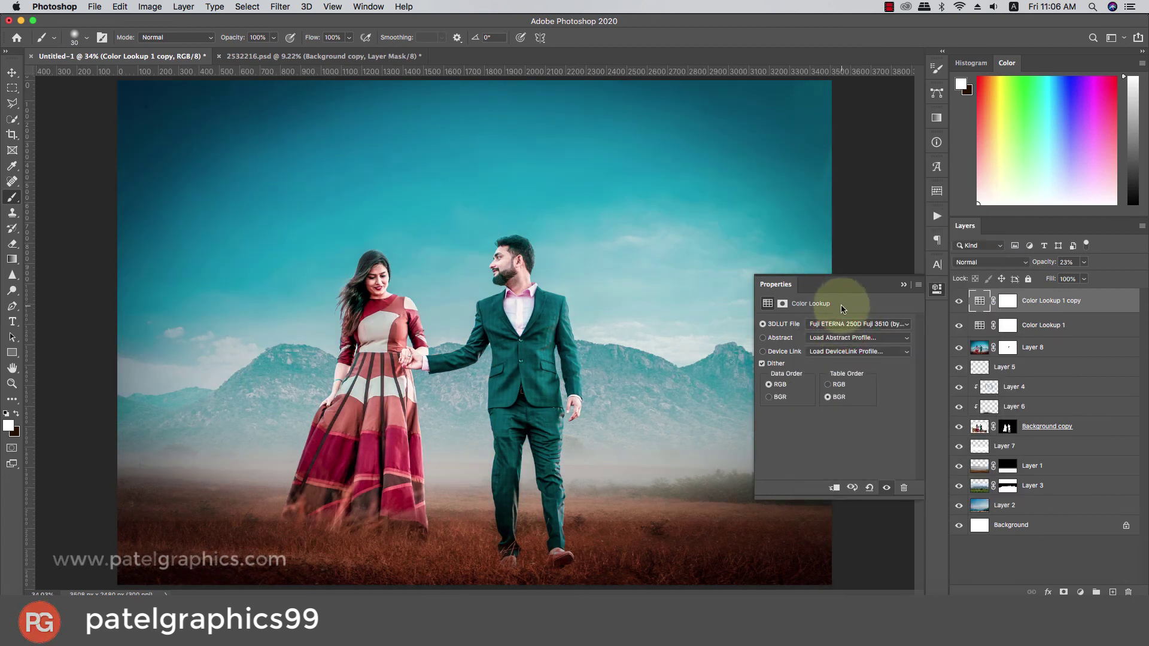
click(906, 286)
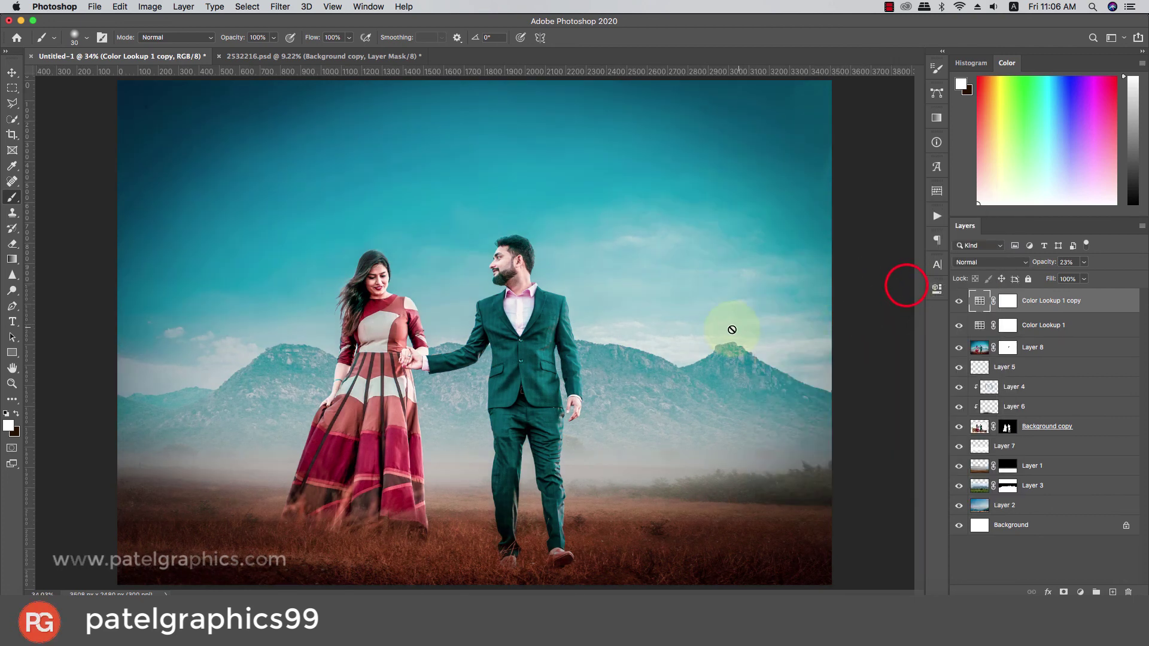
scroll(736, 323, down, 2)
Turn Color Lookup 1 copy back on and set its opacity to 43%
click(951, 301)
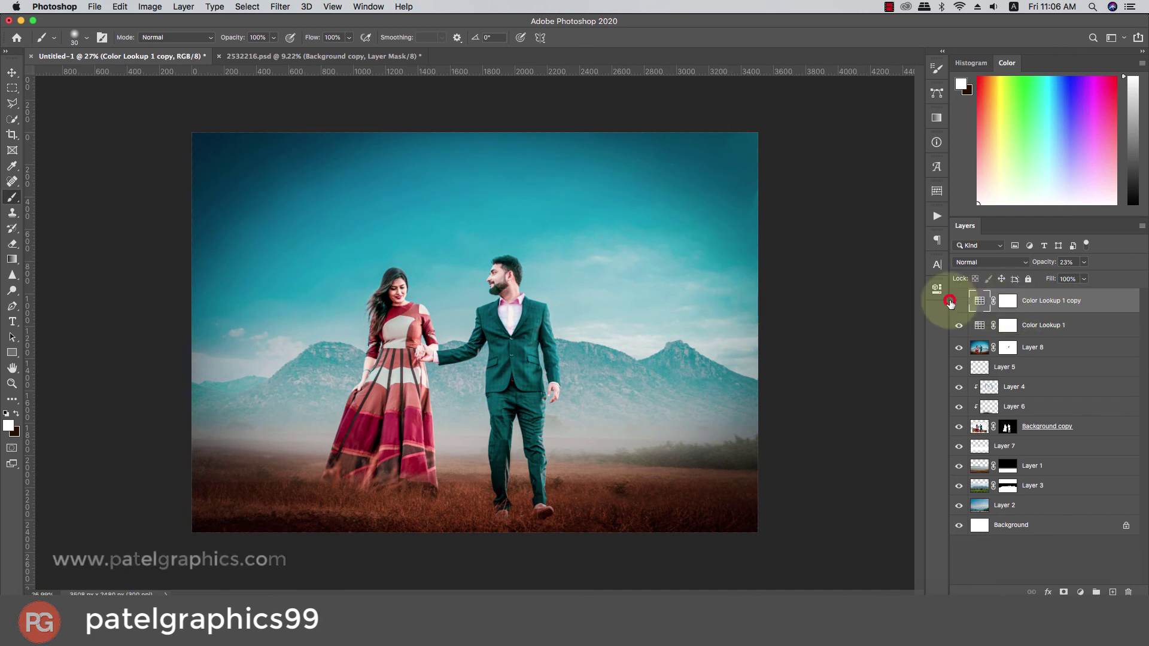
click(958, 301)
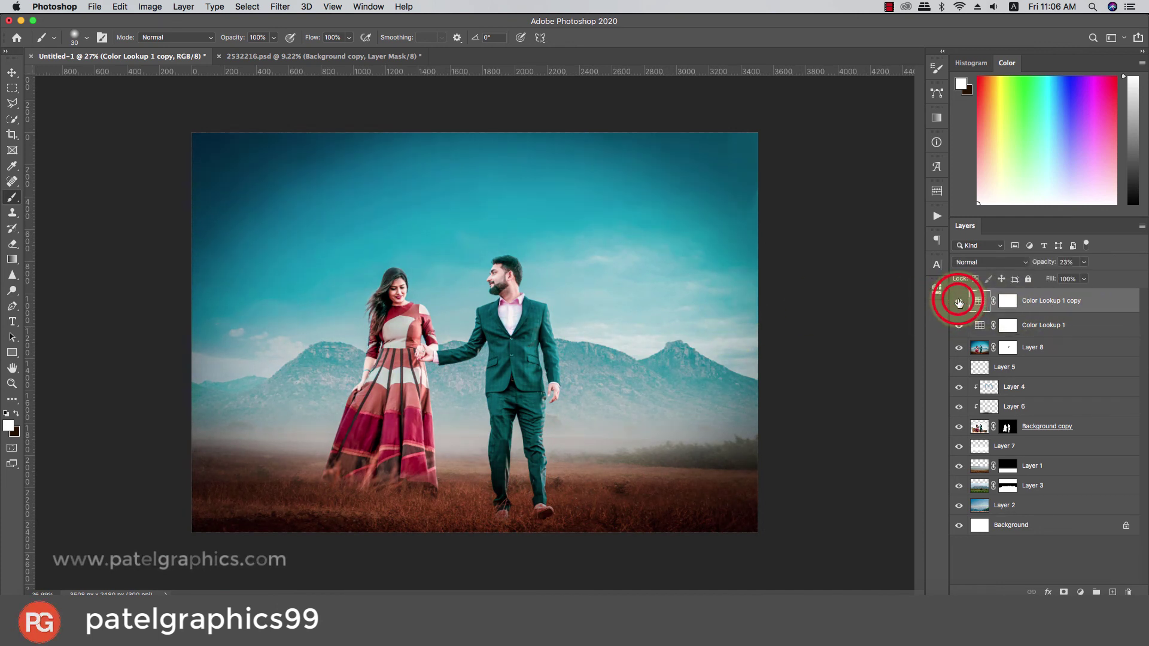
click(958, 301)
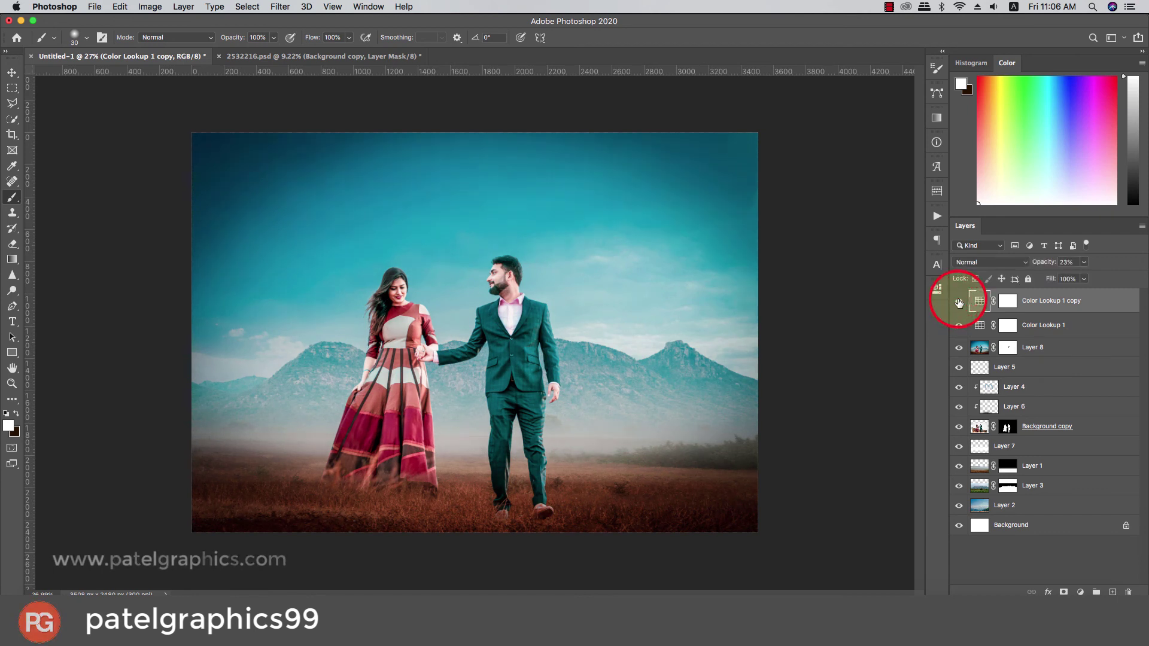
drag(1084, 262, 1101, 279)
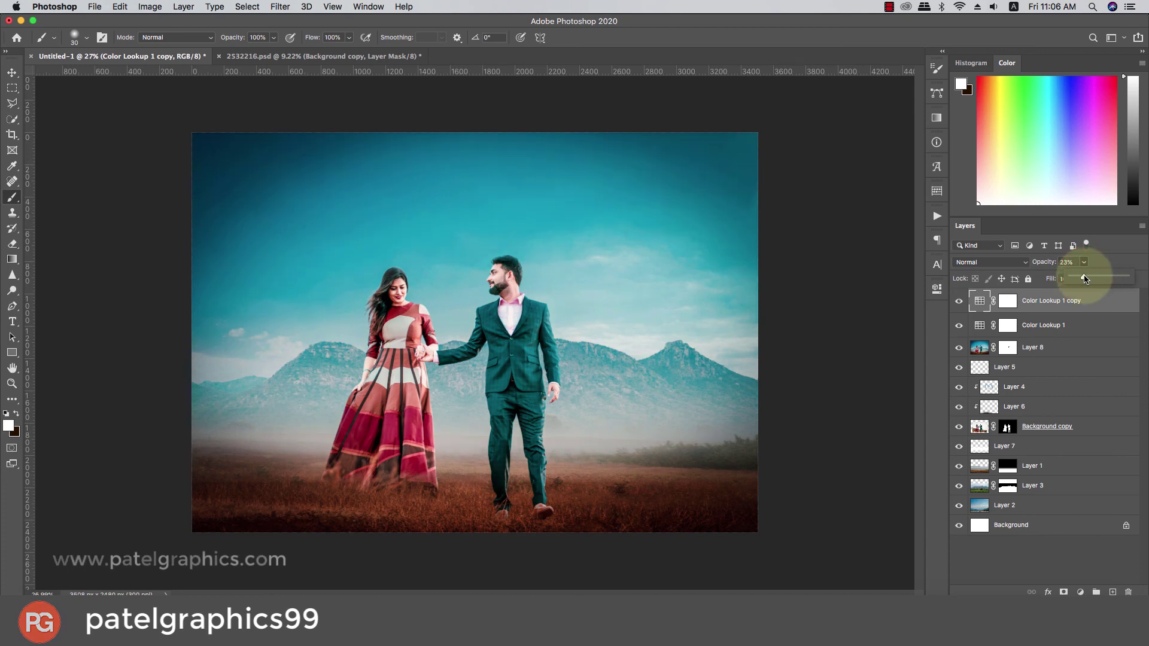
drag(1097, 279, 1083, 285)
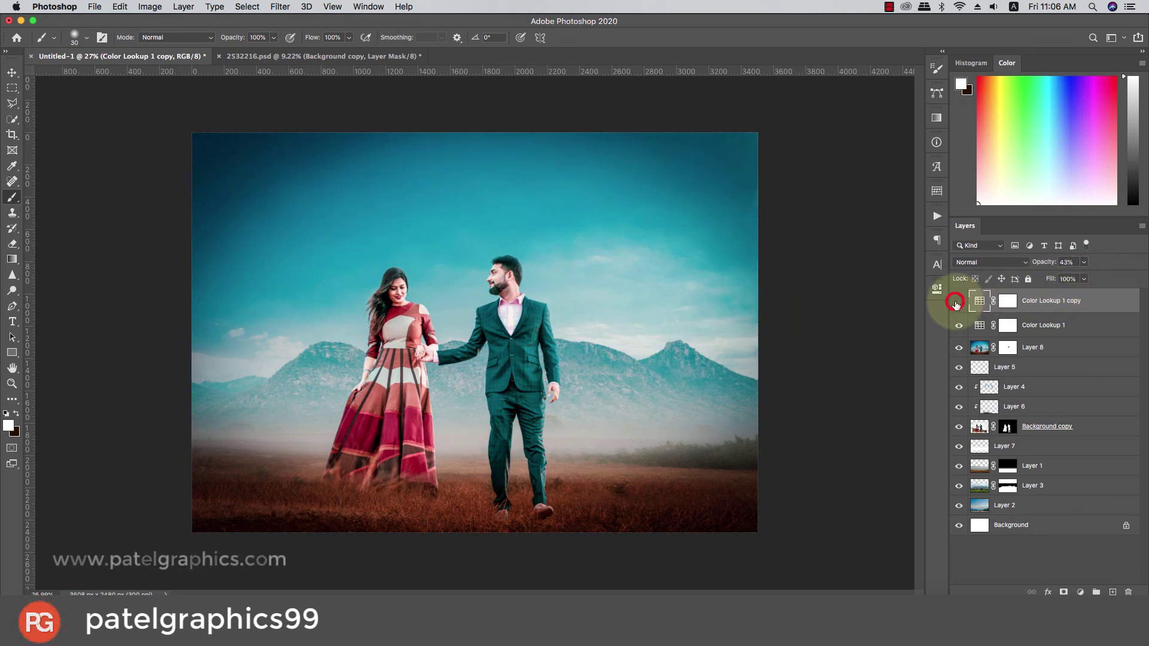
Compare both grades hidden and shown, then raise Color Lookup 1 to 36% opacity
drag(958, 301, 959, 324)
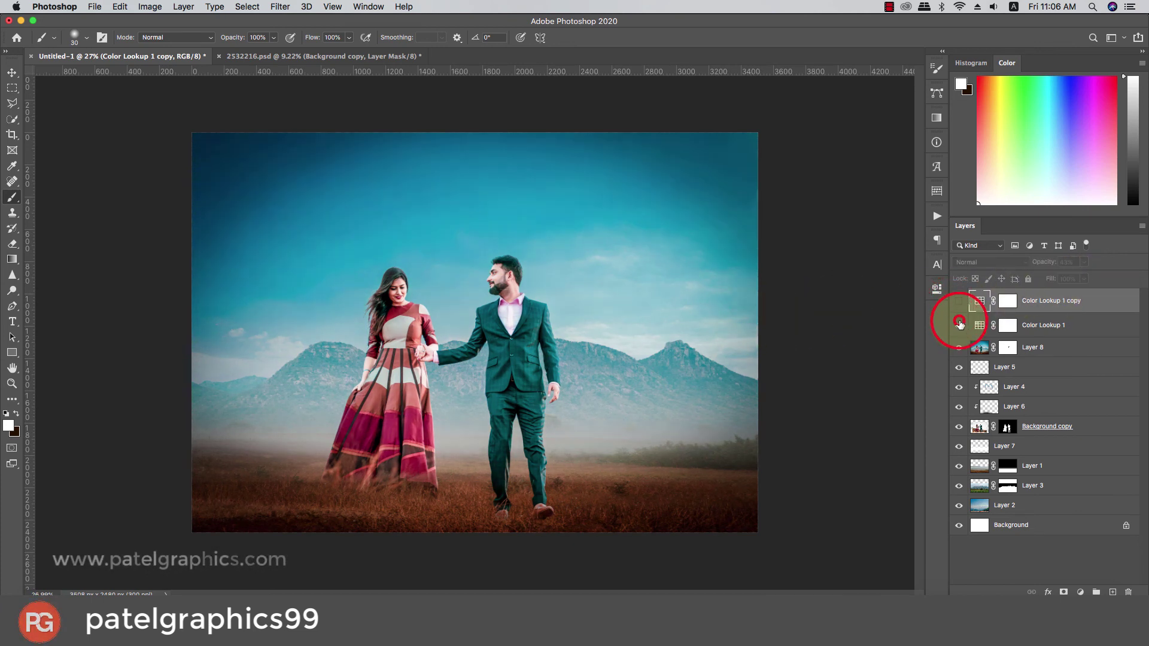
click(960, 302)
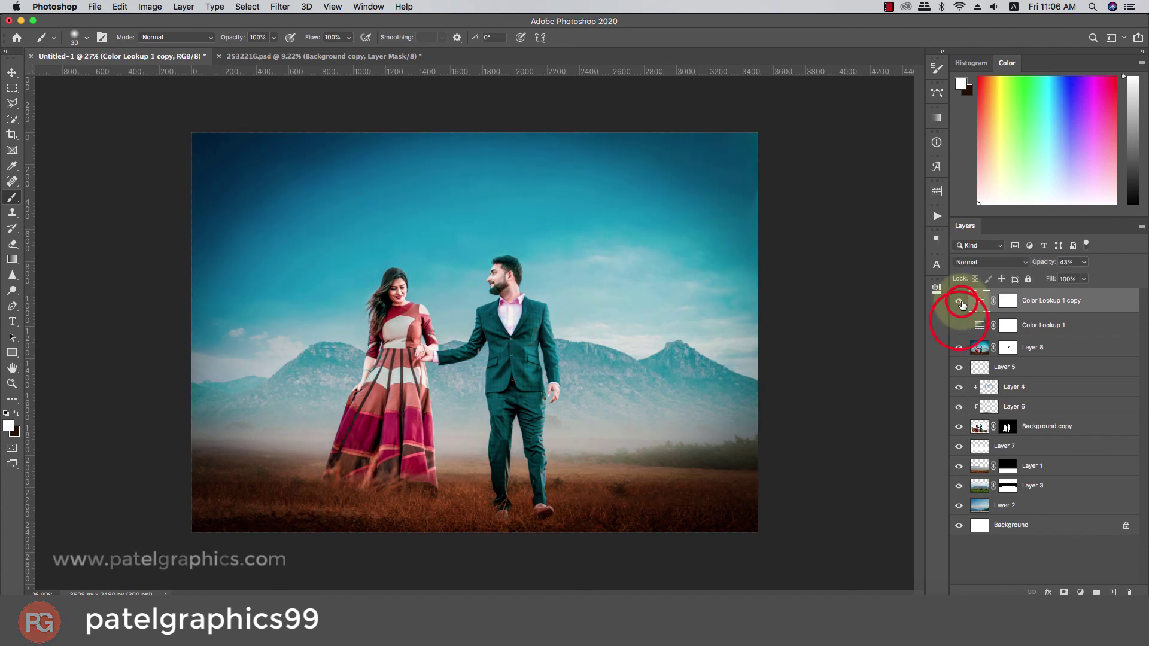
click(959, 324)
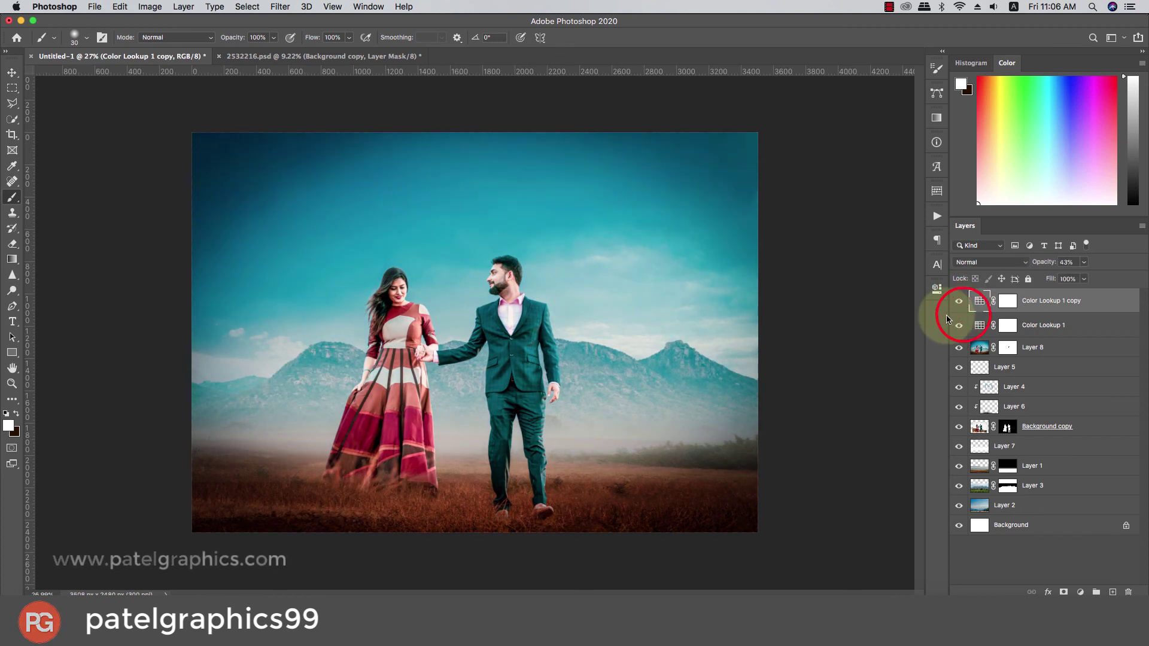
click(1038, 323)
click(1081, 262)
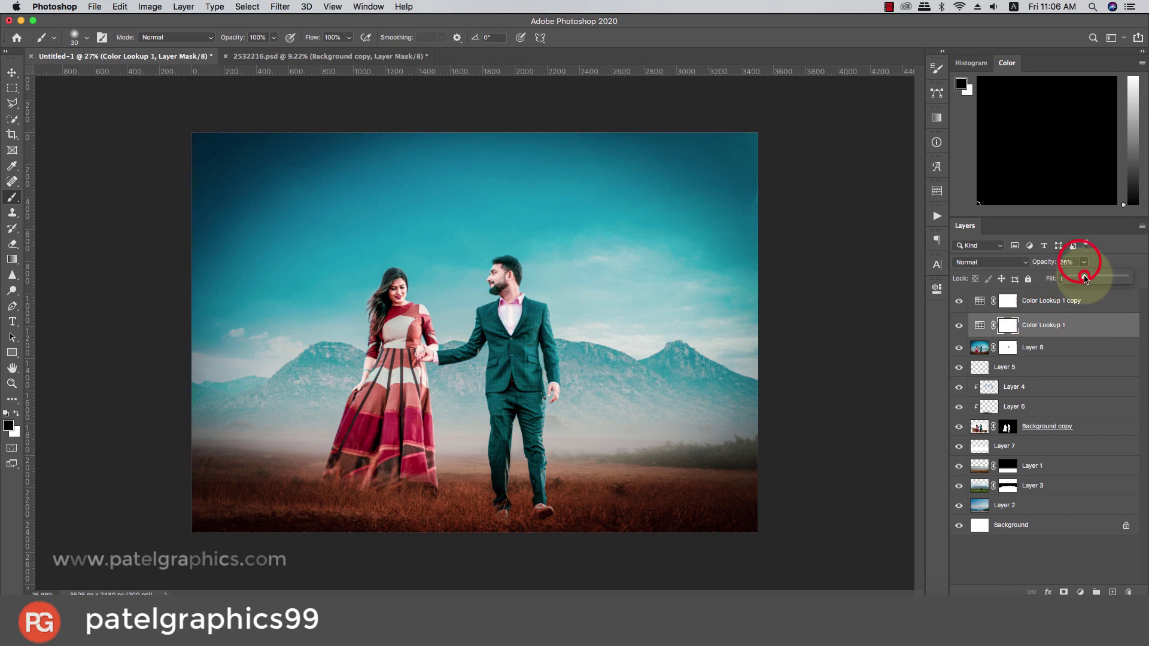
drag(1079, 275, 1097, 279)
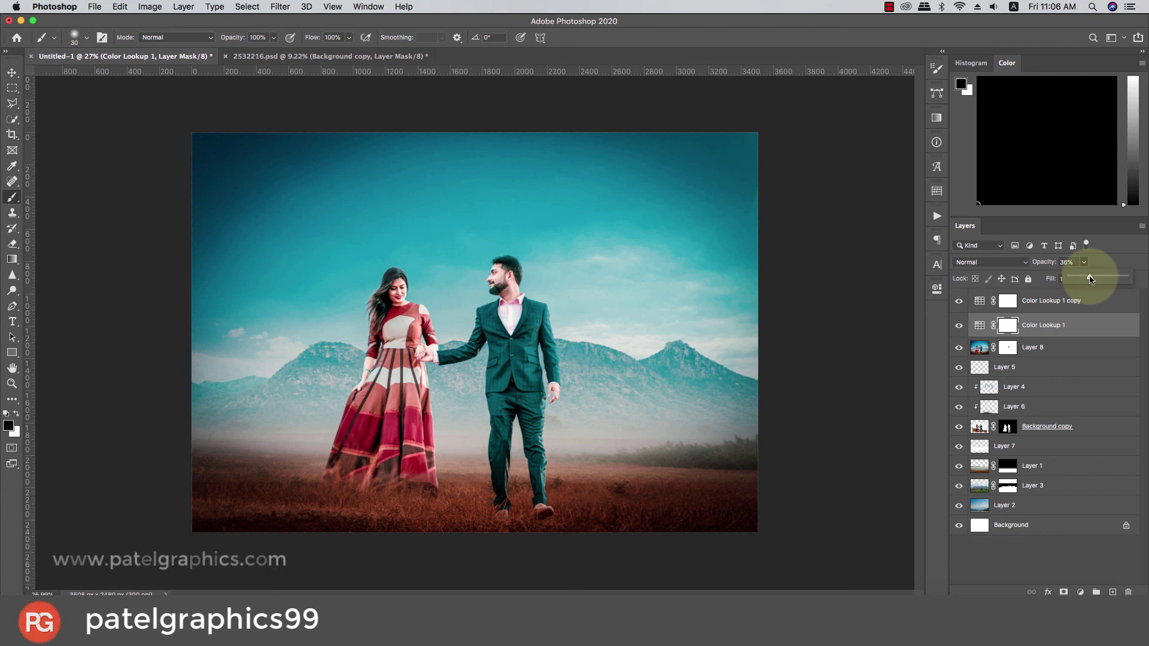
Add a Color Lookup 2 layer on top using the FoggyNight.3DL look
click(1084, 299)
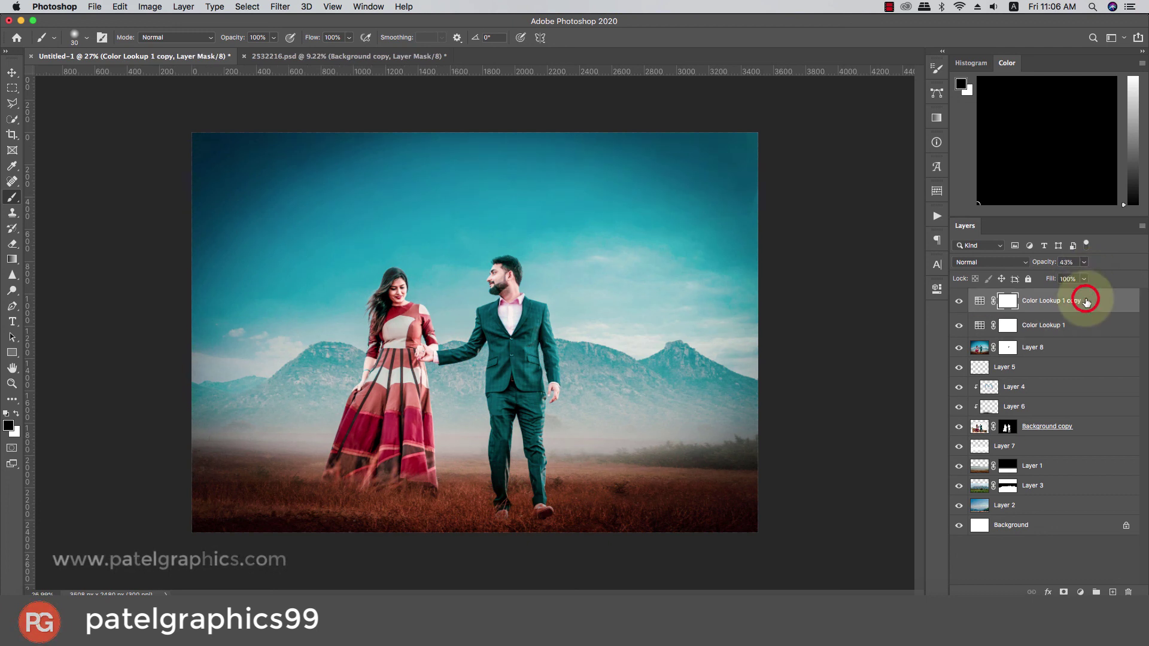
click(1080, 593)
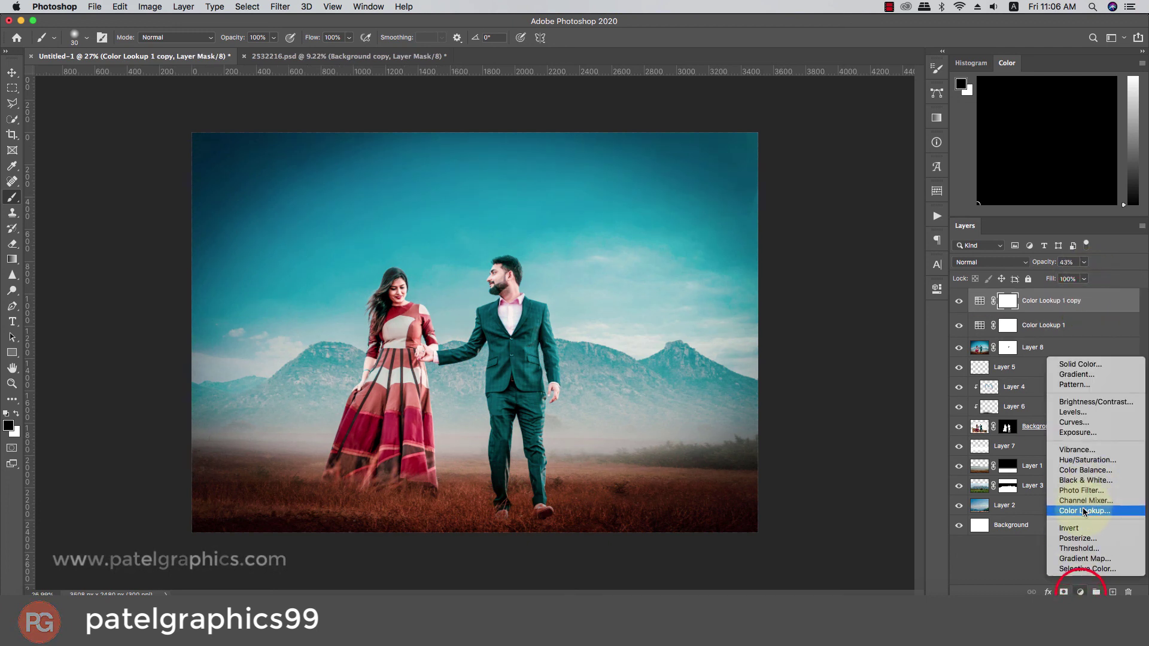
click(1083, 508)
click(857, 323)
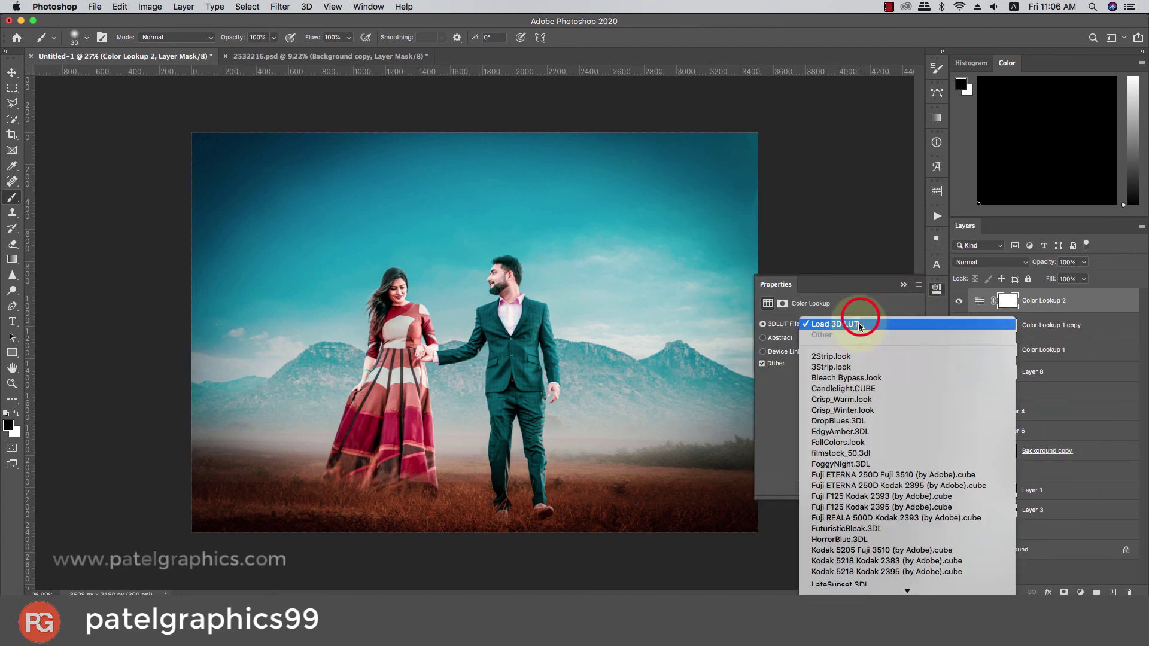
click(819, 463)
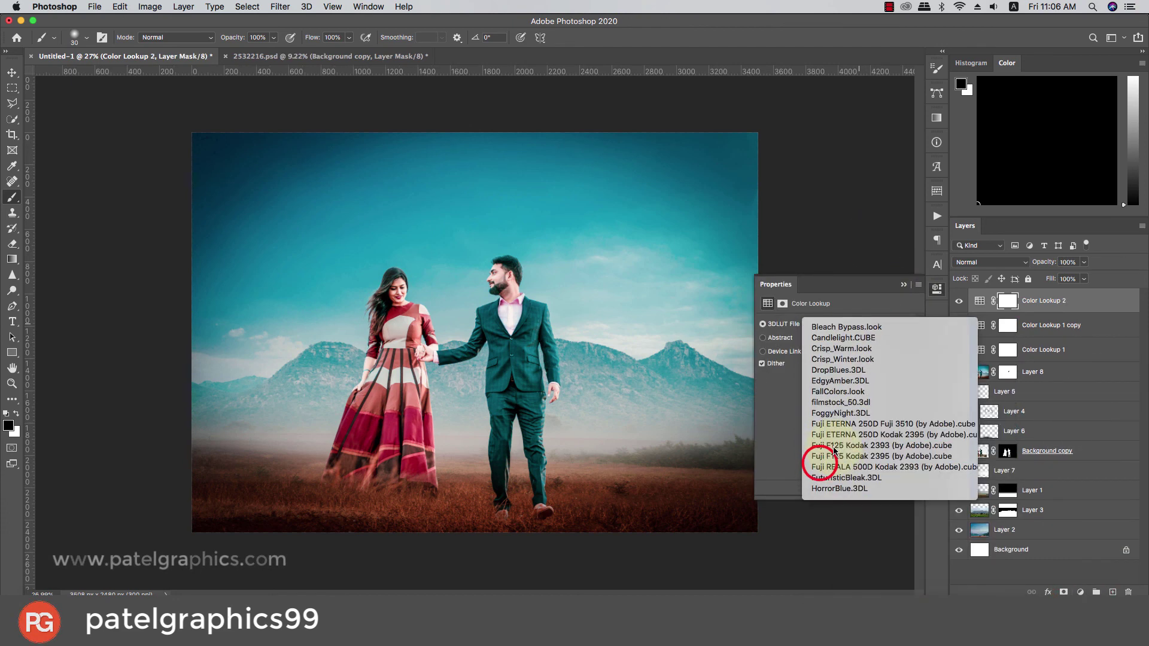
click(903, 284)
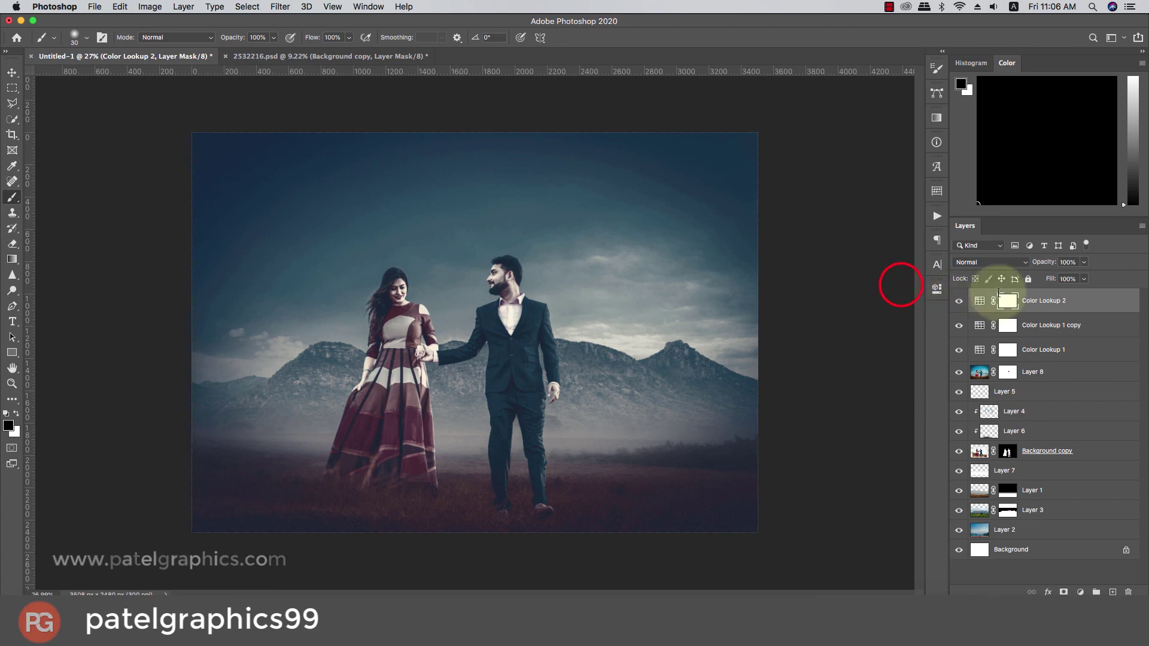
Lower Color Lookup 2 to about 14% opacity and toggle it to compare
click(1083, 261)
drag(1066, 276, 1043, 281)
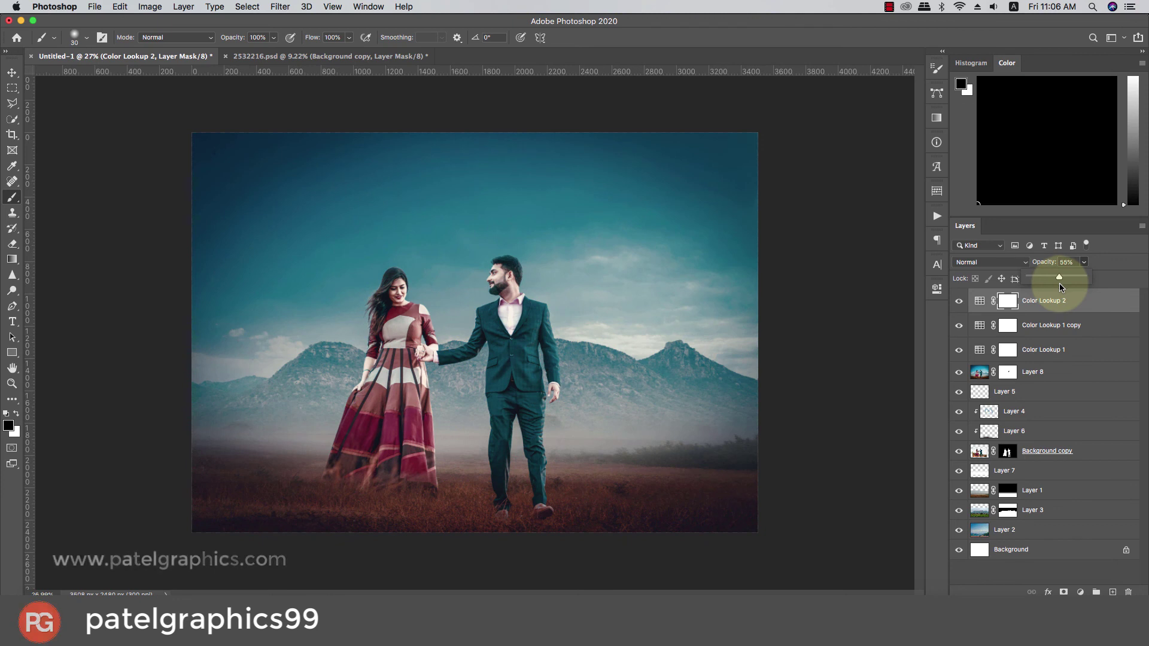
mouse_move(1056, 283)
mouse_down()
mouse_move(1026, 293)
mouse_move(1035, 296)
mouse_up()
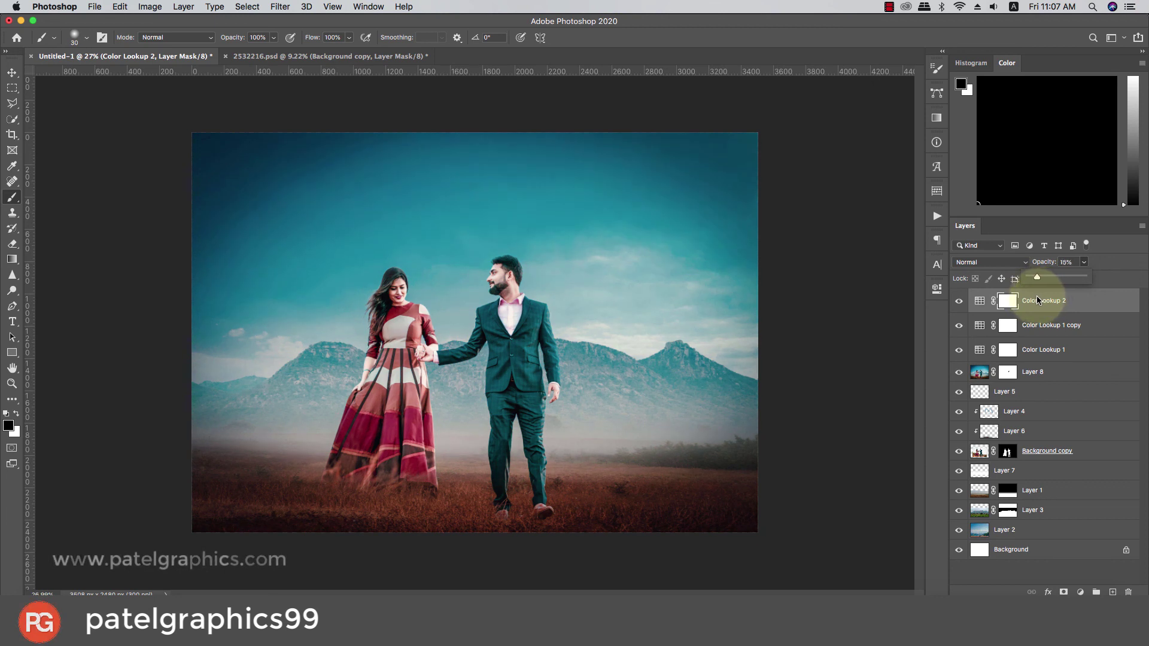
click(960, 303)
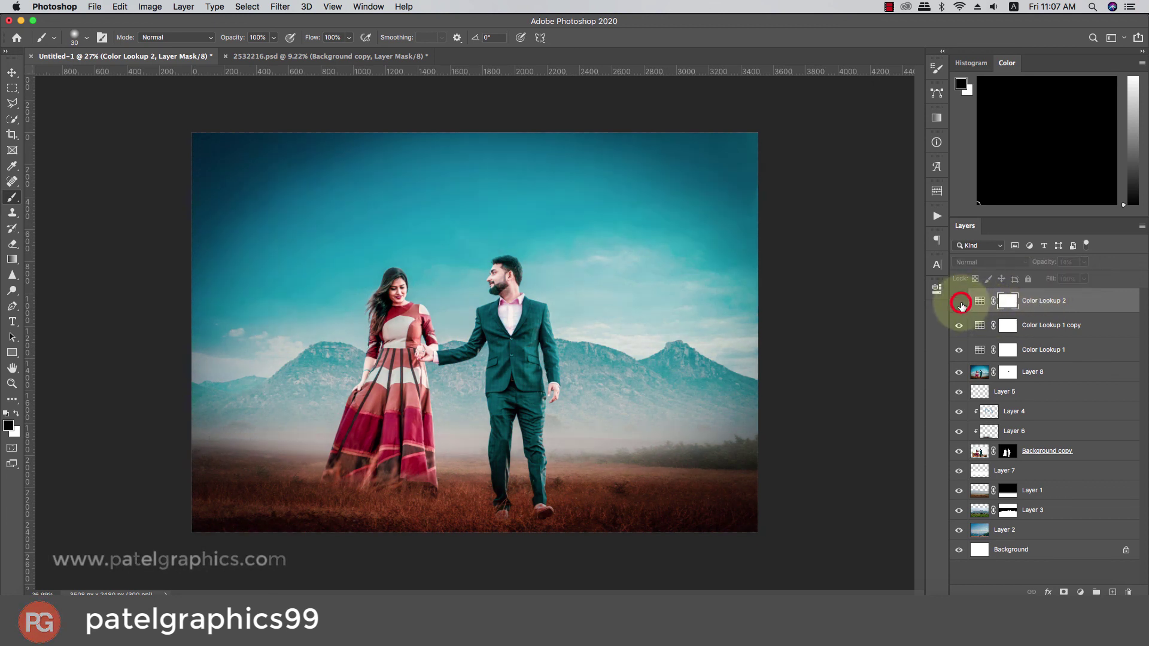
click(959, 303)
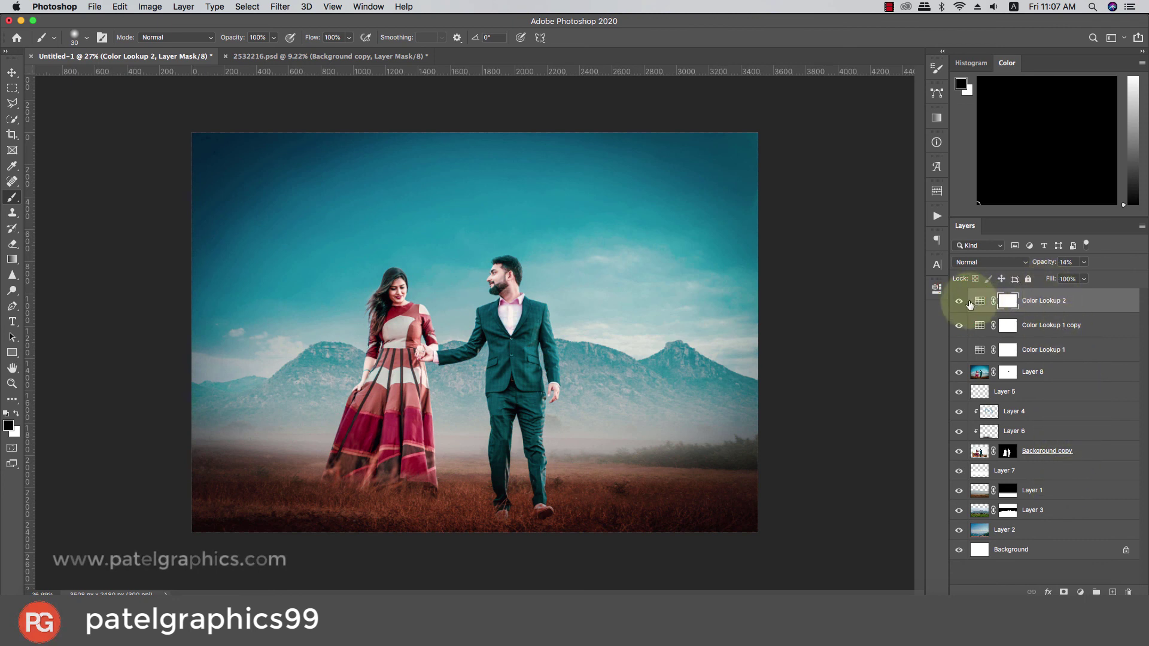
Group the three Color Lookup layers into Group 1, then toggle the group to compare the grade
shift+click(1081, 353)
key(super+g)
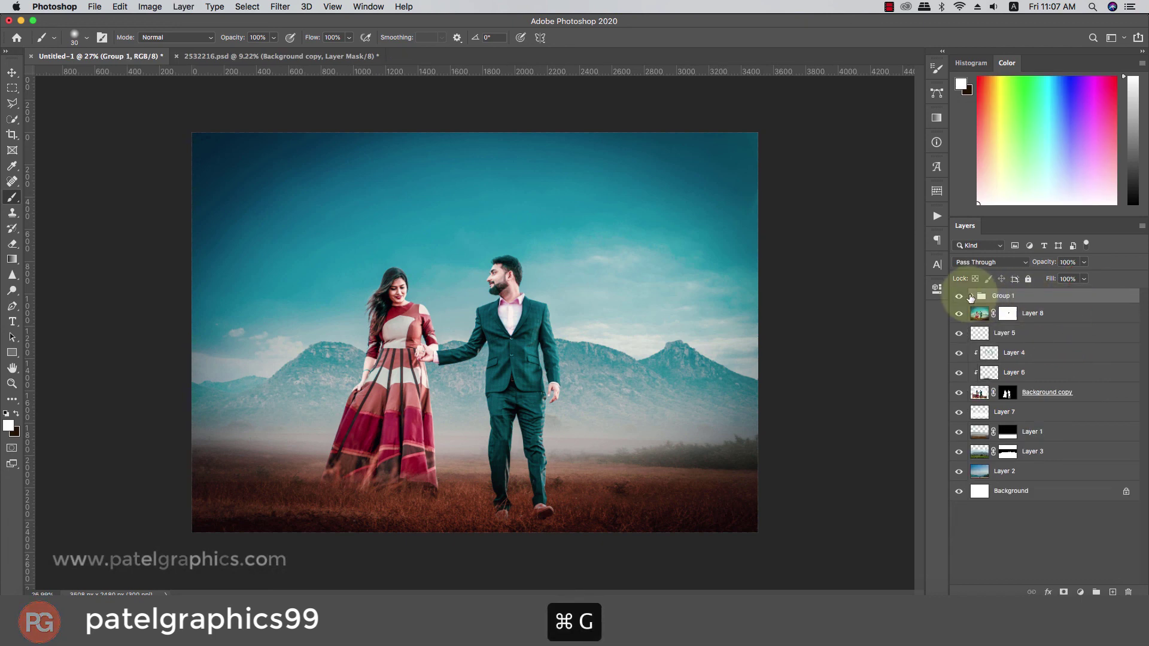
click(959, 296)
click(959, 296)
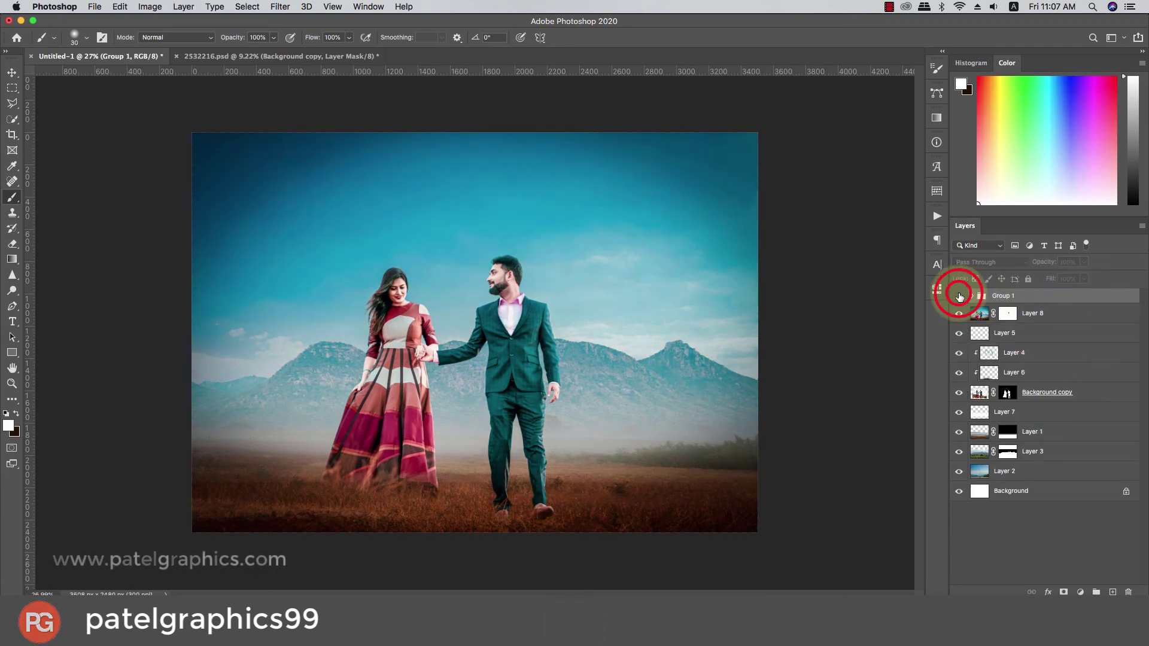
click(958, 296)
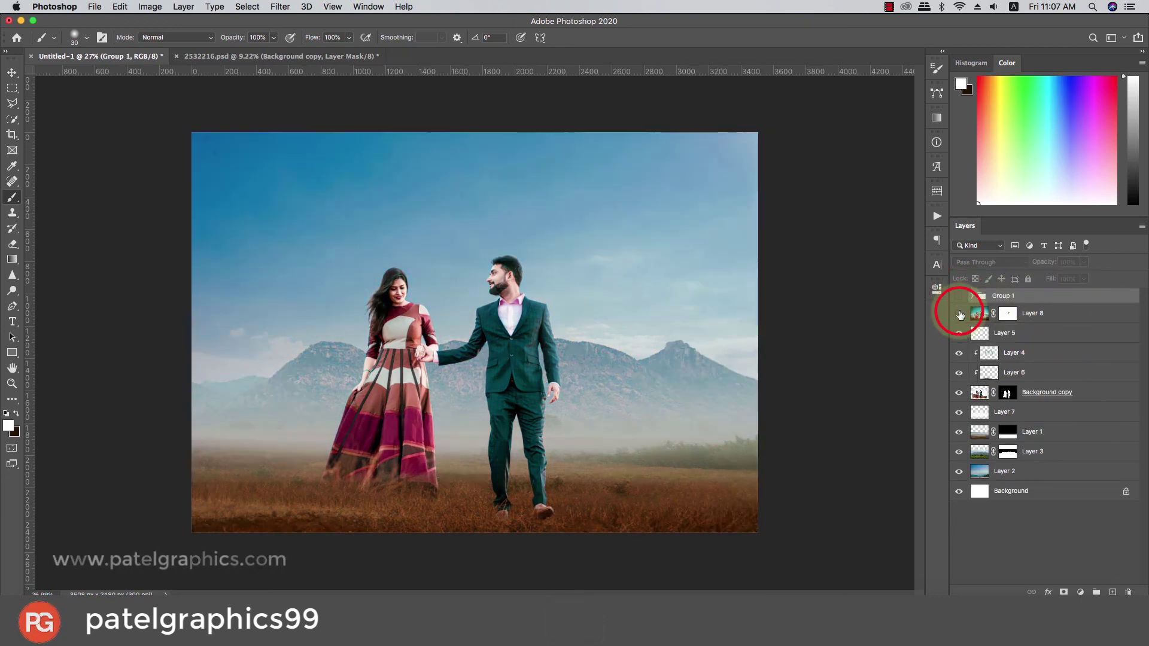
Toggle Layer 8 and the couple layer to see each one's contribution to the scene
click(958, 313)
click(958, 313)
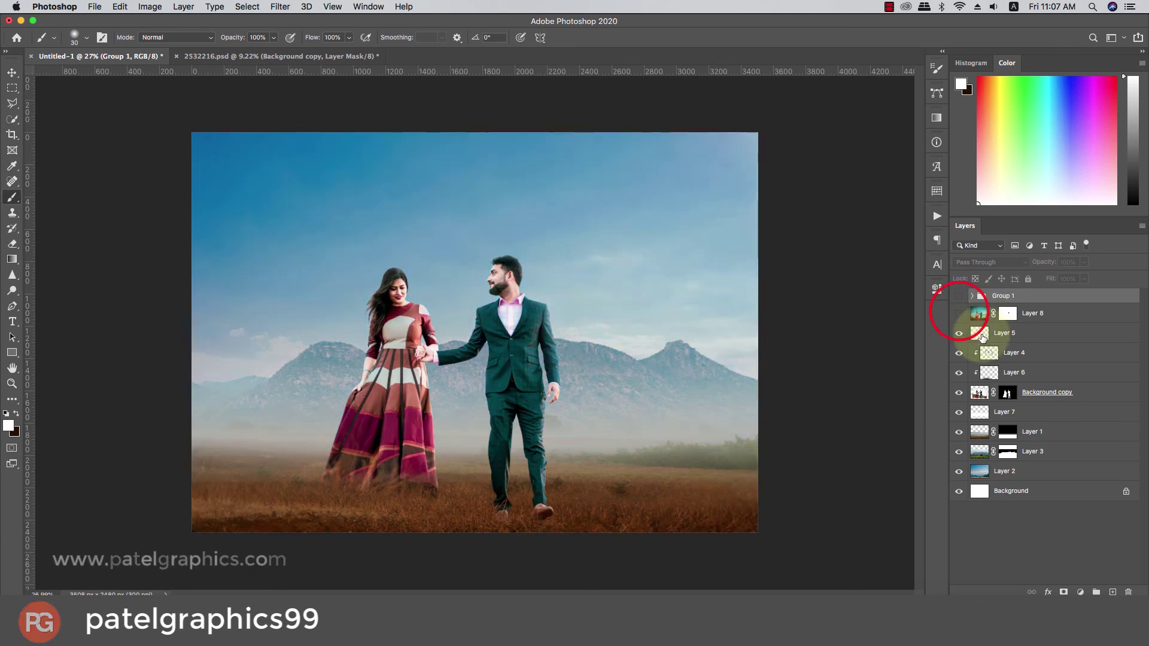
click(959, 394)
click(959, 393)
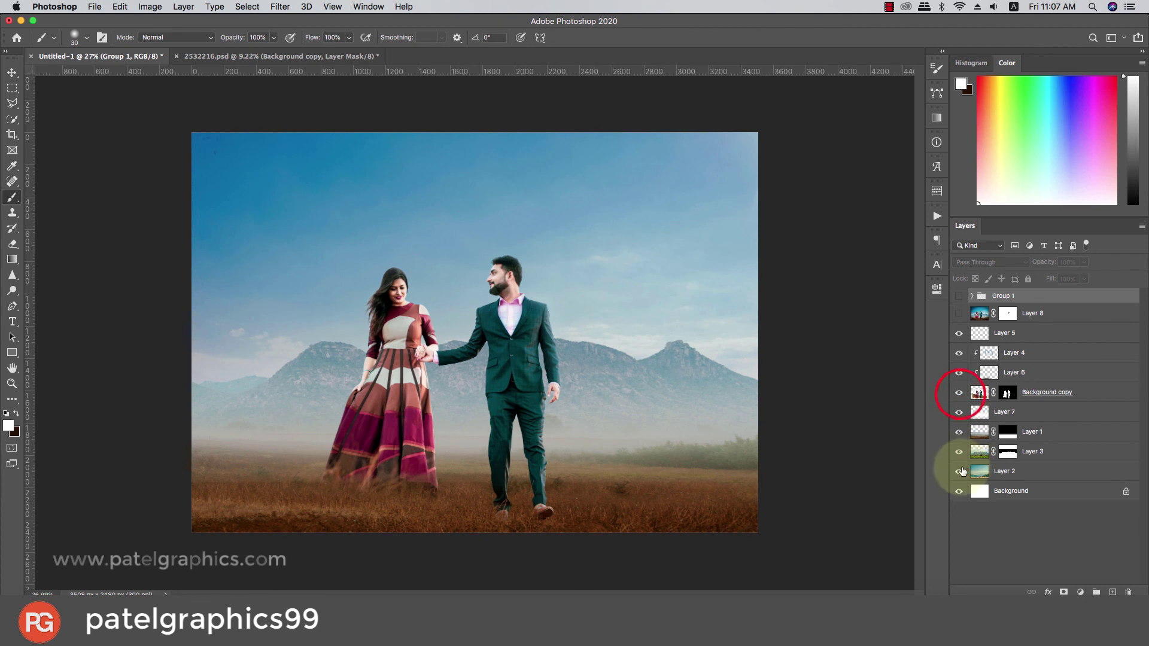
Hide then restore the sky, mountain and ground layers, and show Layer 8's teal grade again
click(959, 471)
click(959, 451)
click(959, 431)
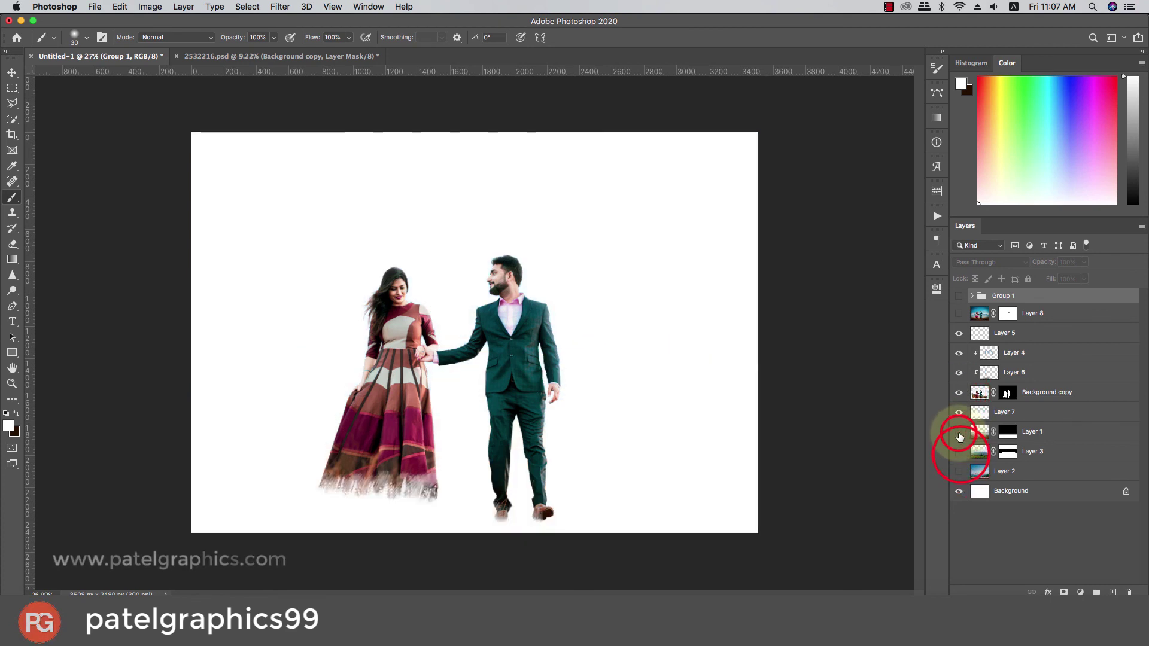
click(959, 431)
click(959, 451)
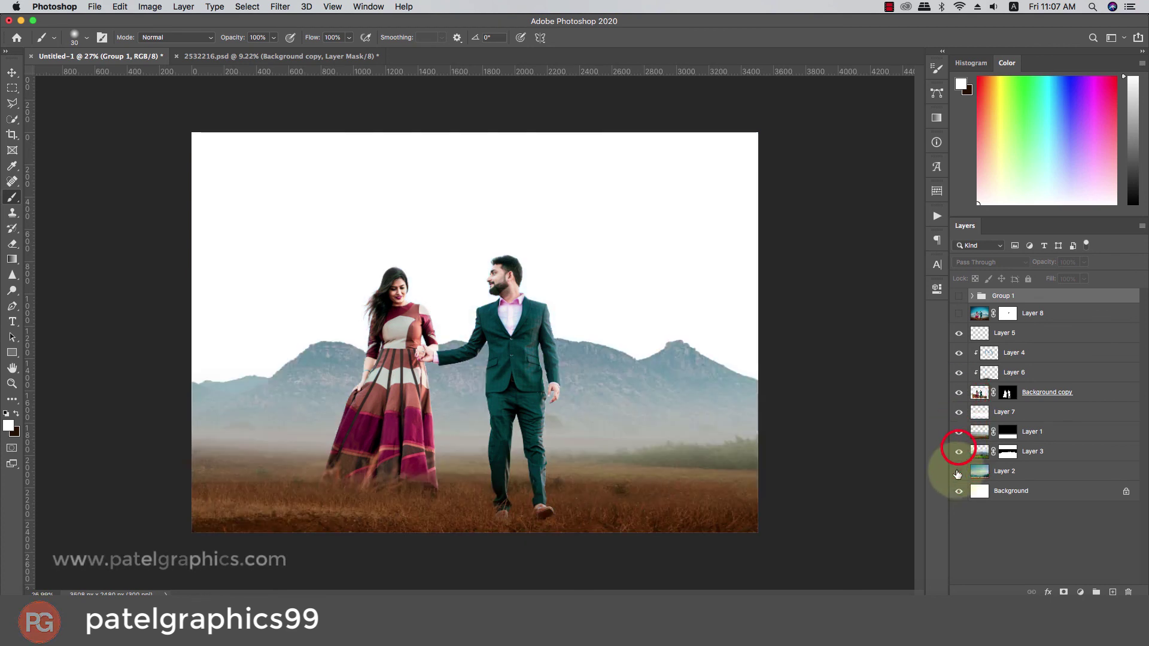
click(959, 471)
click(960, 312)
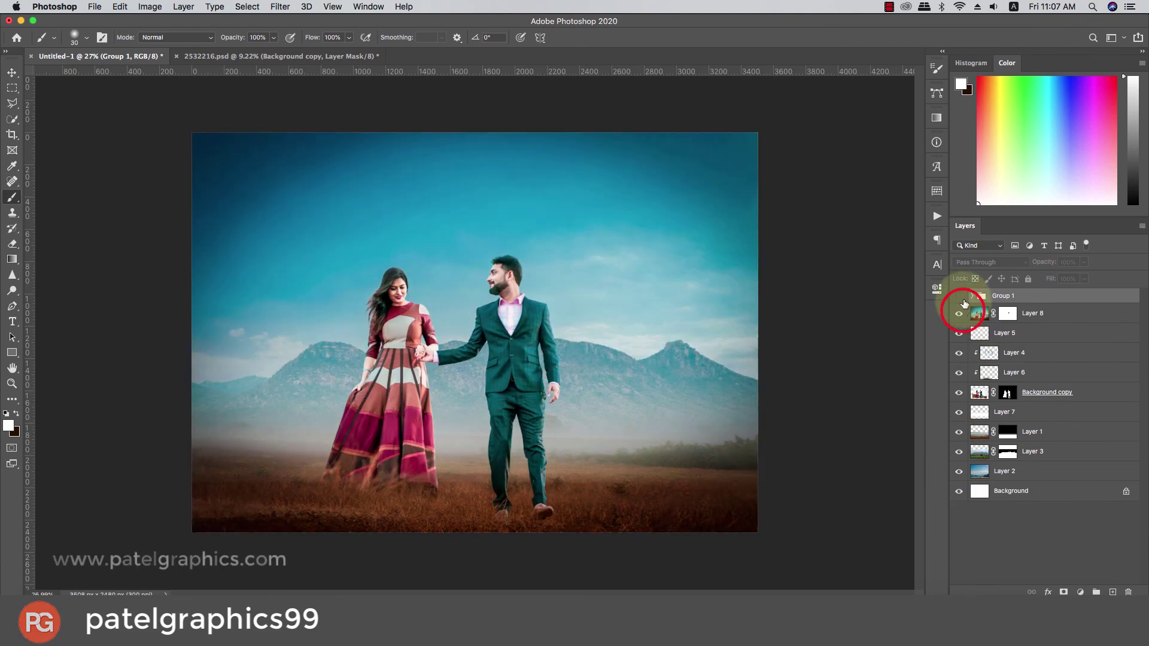